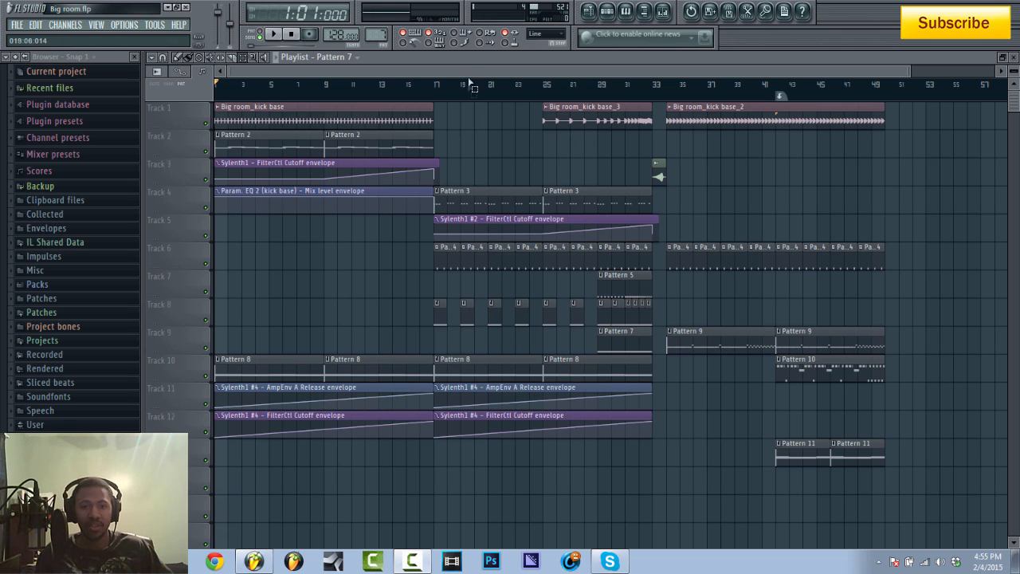
# Play the Big room arrangement from the start to hear the whole song, and stop playback.
pyautogui.click(275, 36)
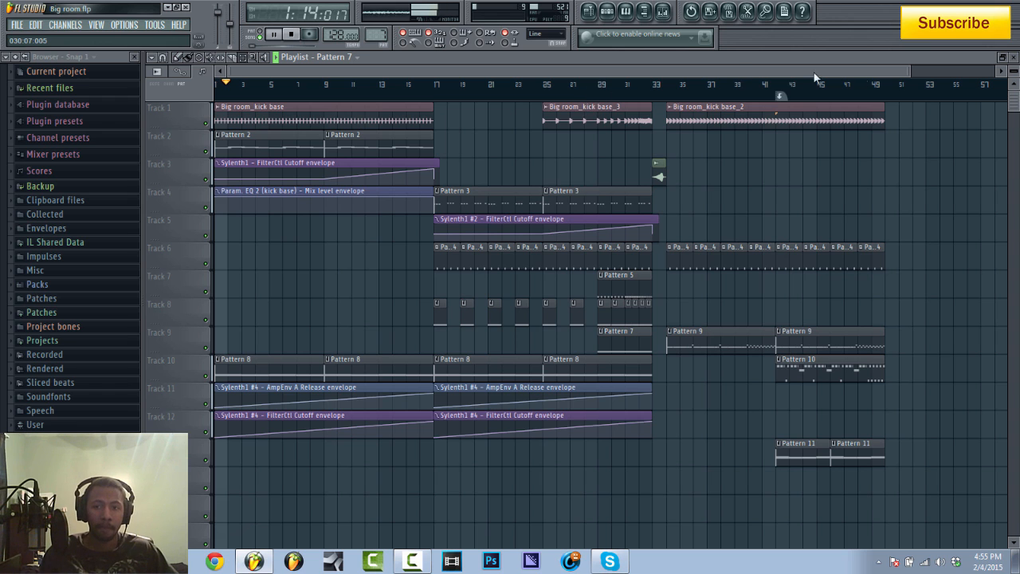
pyautogui.moveTo(906, 75); pyautogui.dragTo(869, 75)
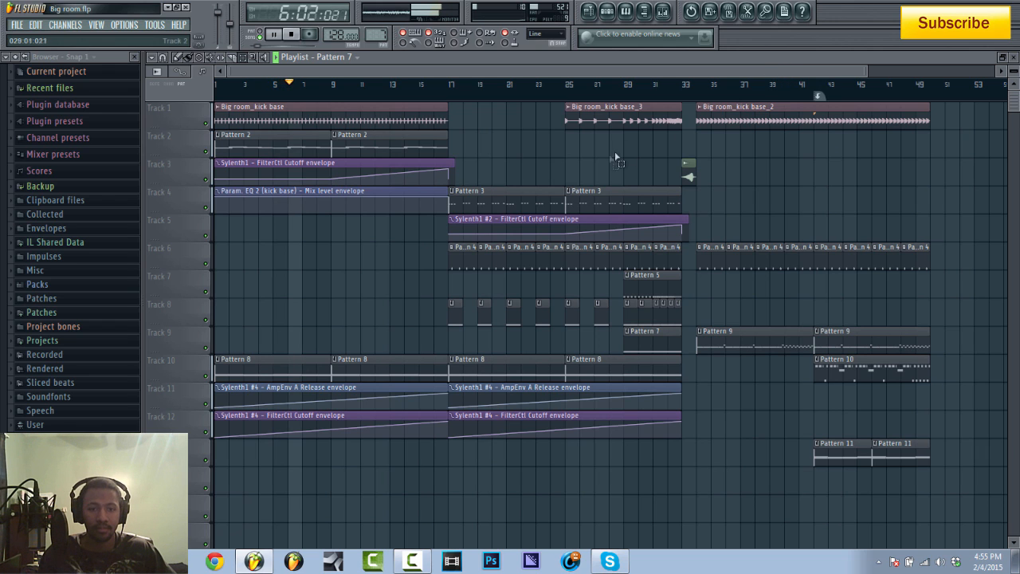
pyautogui.click(606, 11)
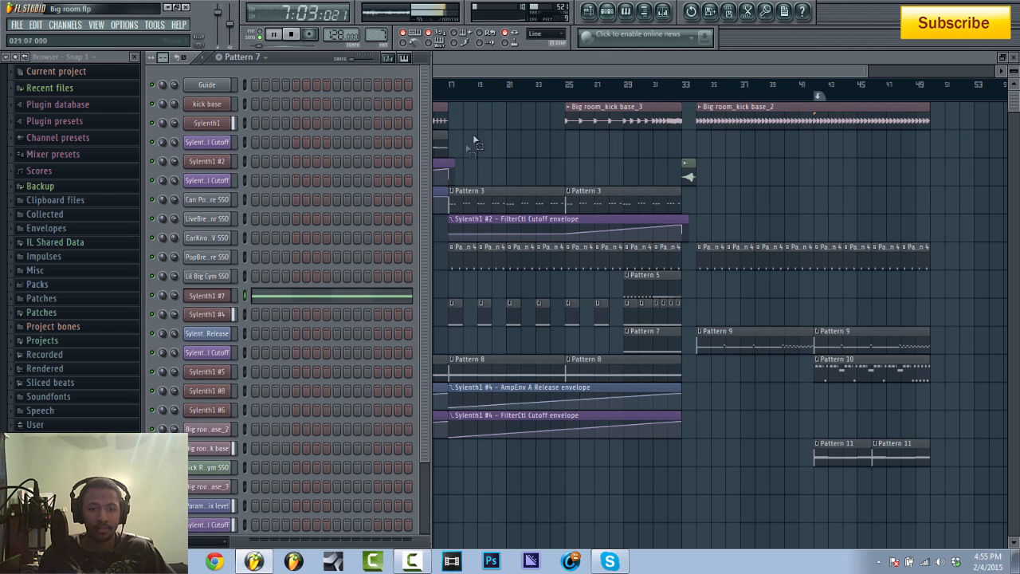
pyautogui.moveTo(423, 149); pyautogui.dragTo(445, 166)
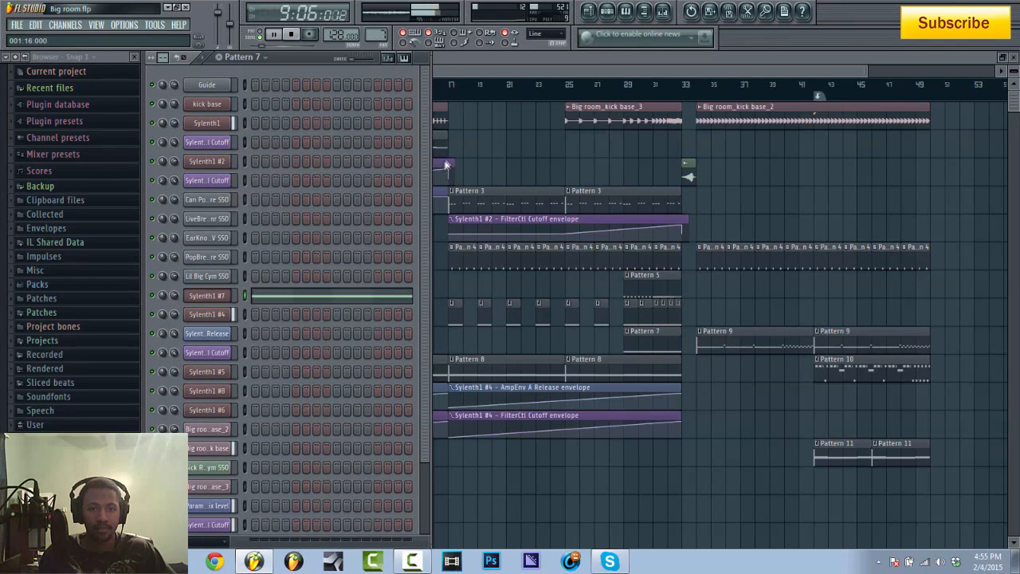
pyautogui.click(529, 72)
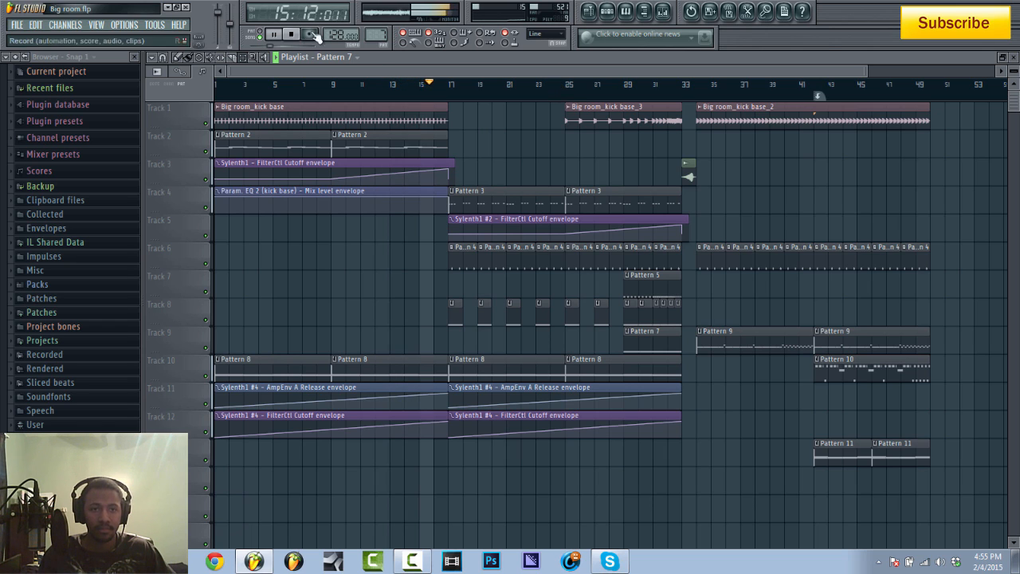
pyautogui.click(336, 13)
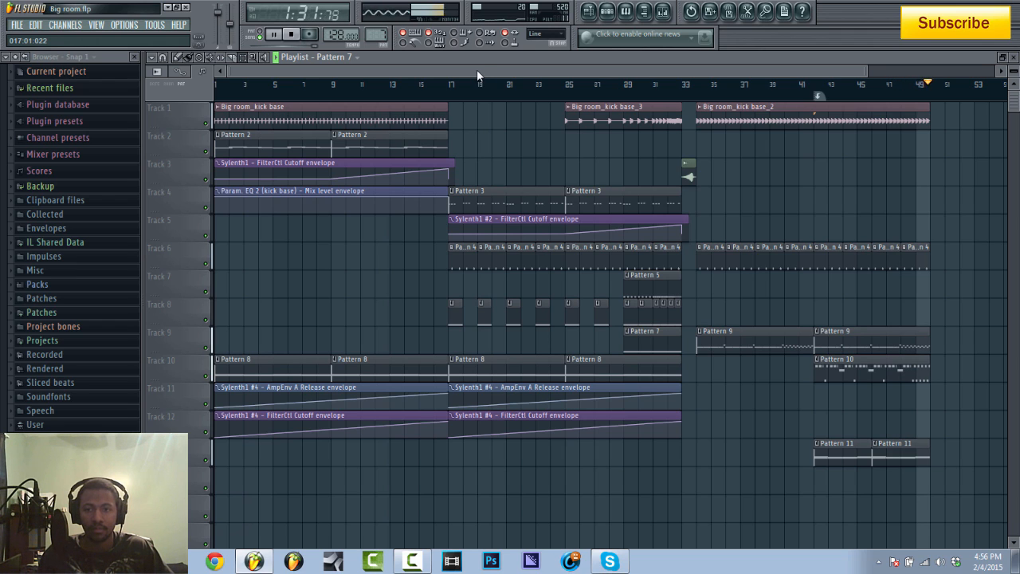
pyautogui.press('space')
pyautogui.click(294, 34)
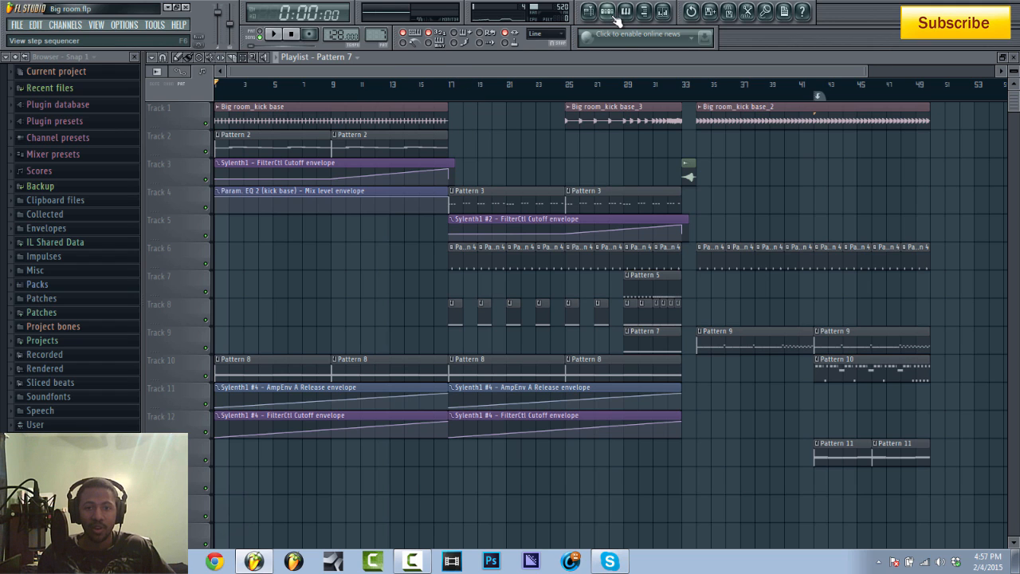
pyautogui.press('F6')
pyautogui.press('F6')
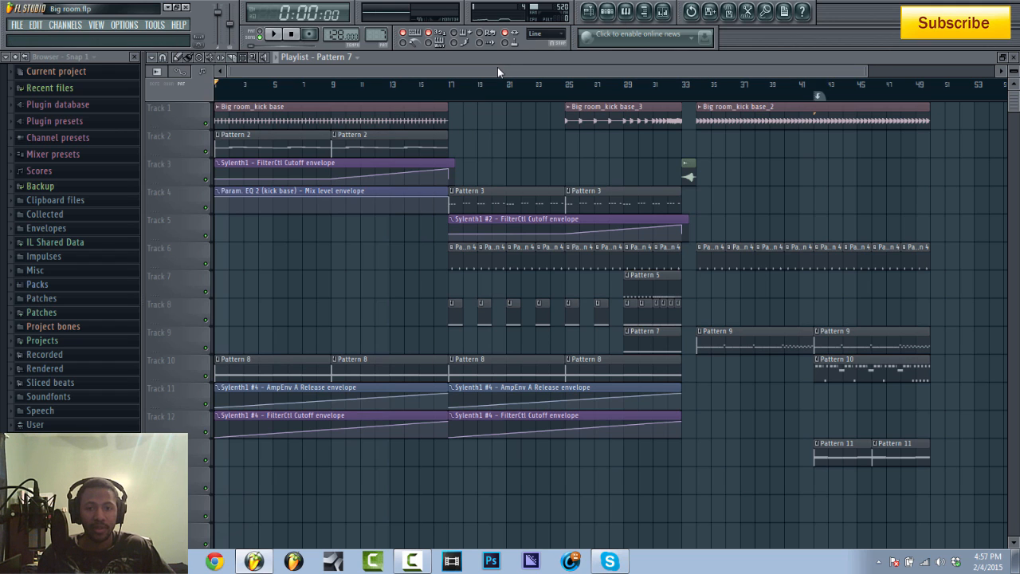
pyautogui.click(608, 11)
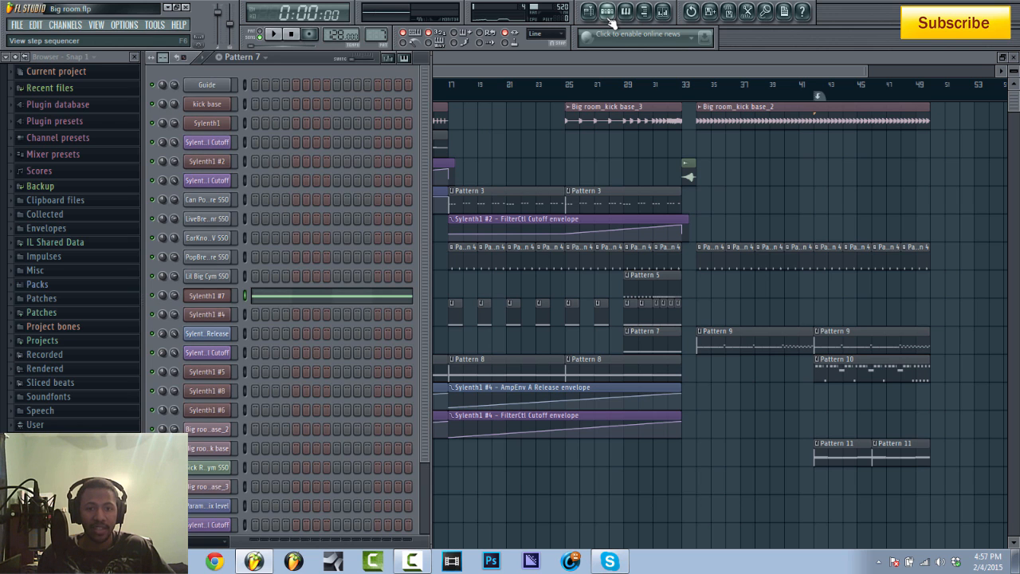
pyautogui.click(583, 67)
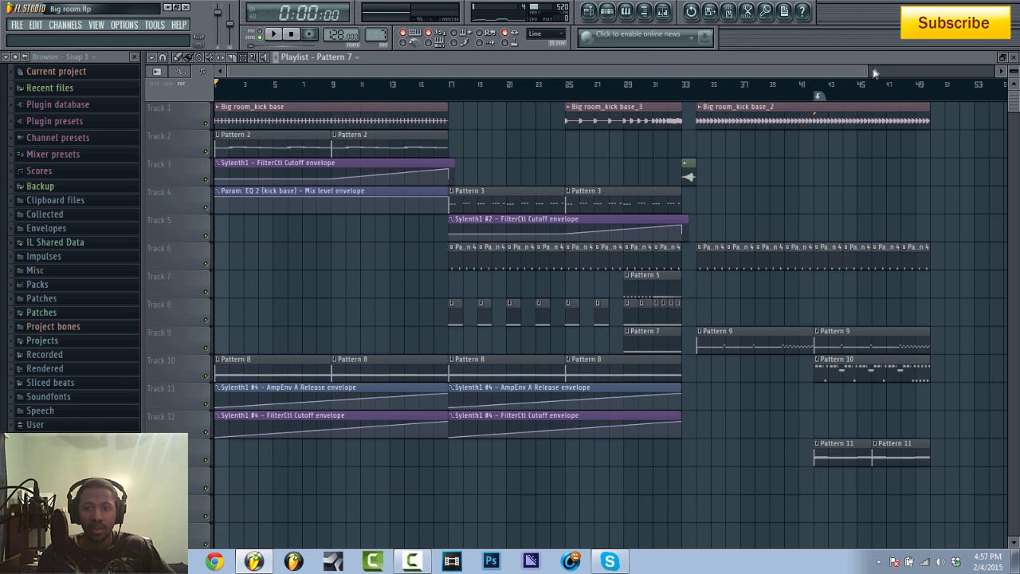
pyautogui.moveTo(867, 70); pyautogui.dragTo(817, 68)
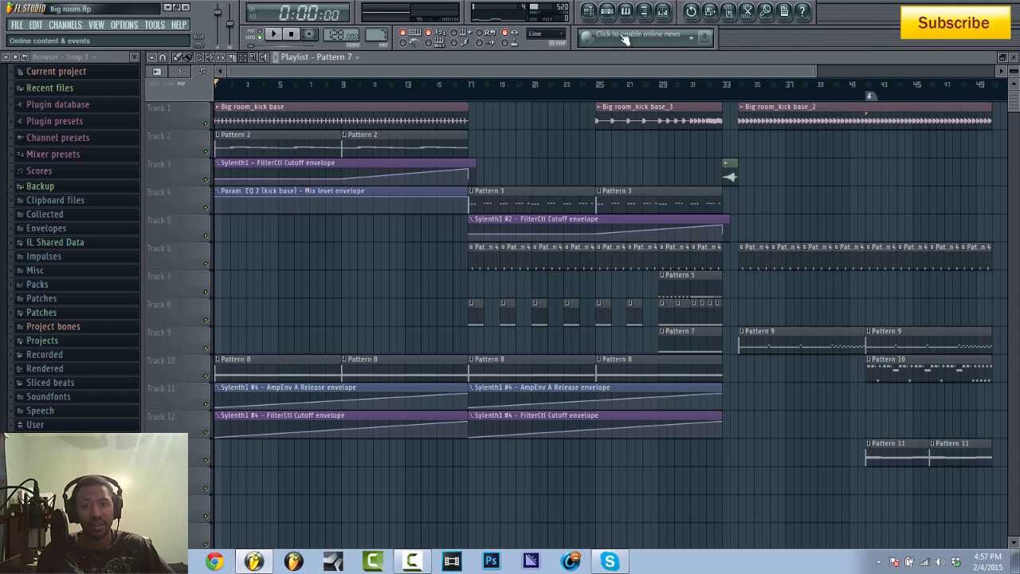
pyautogui.click(607, 10)
pyautogui.click(608, 10)
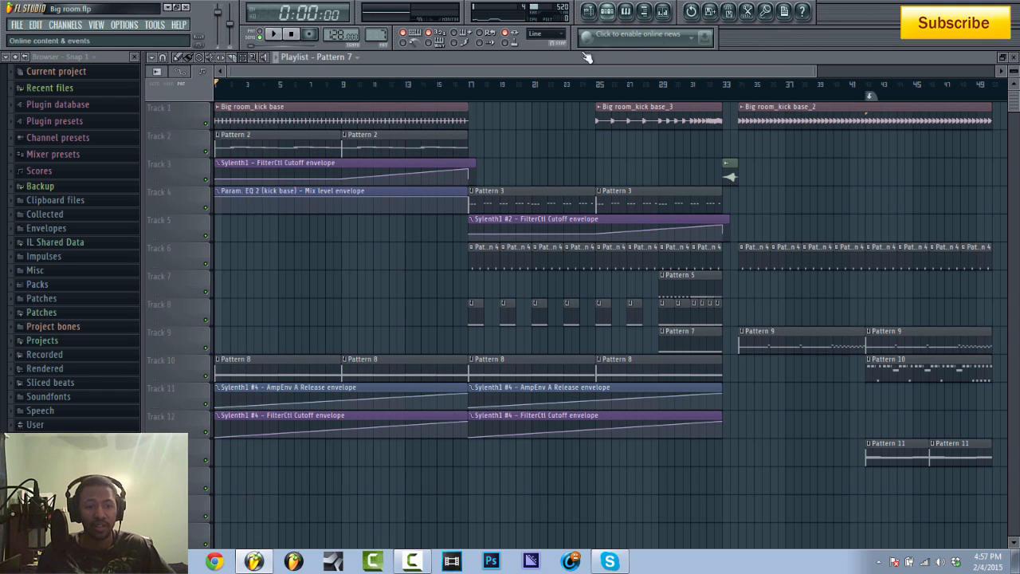
# Browse the Patches folder's Pro Mixed [SSO] DrumKit V2 and look through its Kicks & 808 samples.
pyautogui.click(67, 315)
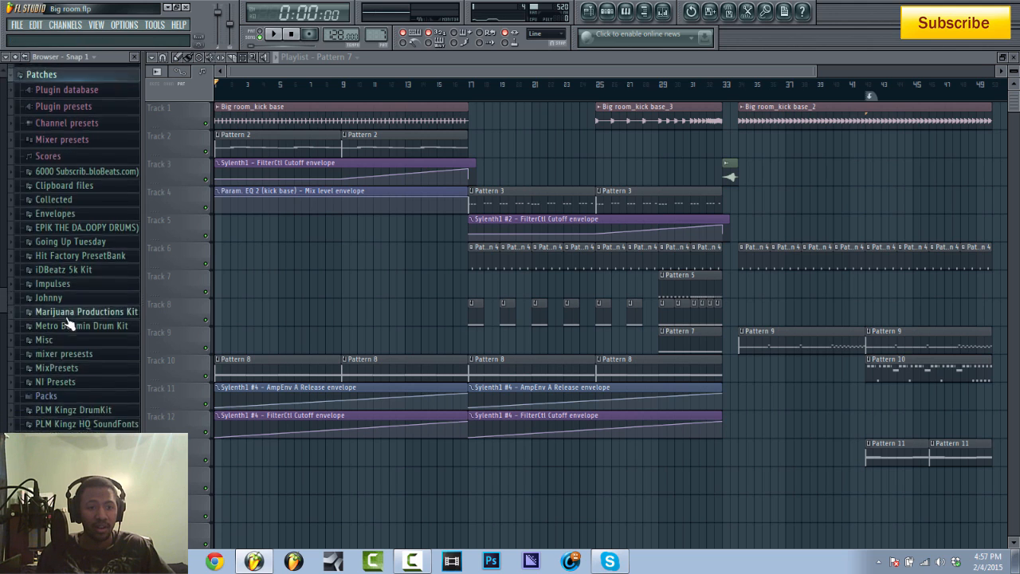
pyautogui.scroll(-4, 109, 330)
pyautogui.click(109, 282)
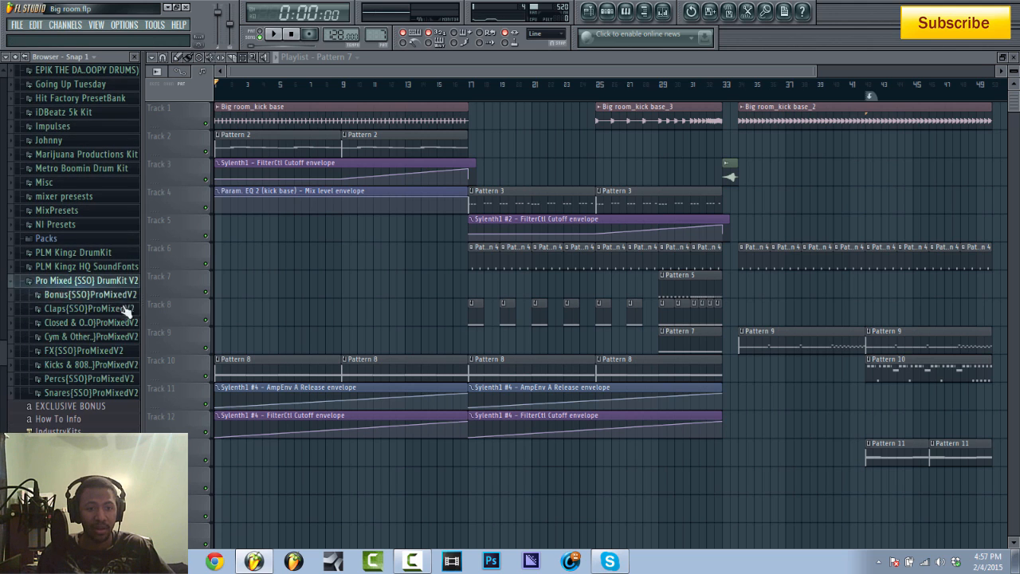
pyautogui.scroll(-1, 120, 315)
pyautogui.click(94, 328)
pyautogui.scroll(-4, 119, 371)
pyautogui.scroll(-4, 119, 373)
pyautogui.click(95, 380)
pyautogui.click(95, 391)
pyautogui.scroll(3, 79, 190)
pyautogui.scroll(10, 82, 191)
pyautogui.click(84, 261)
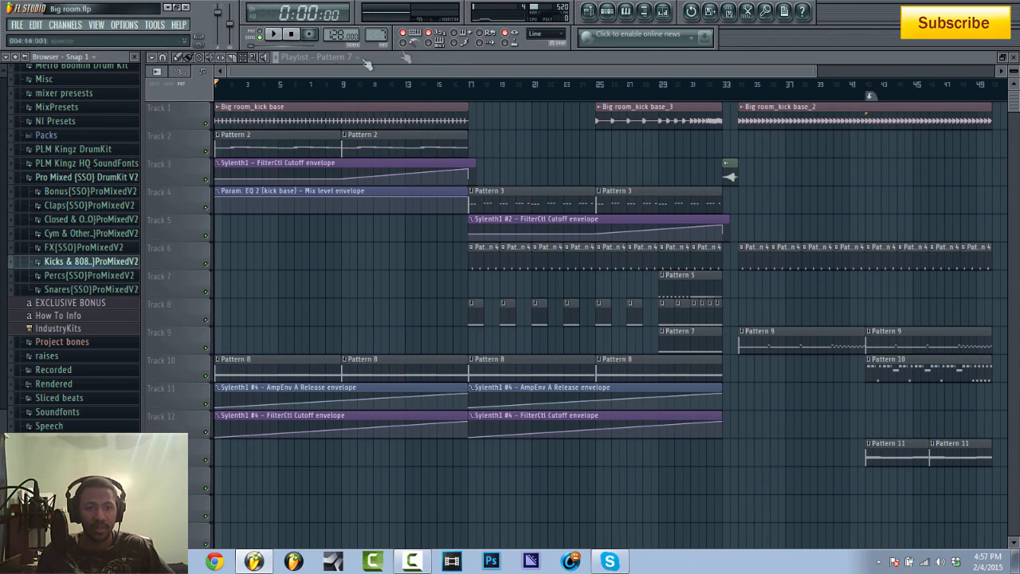
# Solo Track 1 in the playlist to play back only its kick base clips, and open the mixer.
pyautogui.click(606, 11)
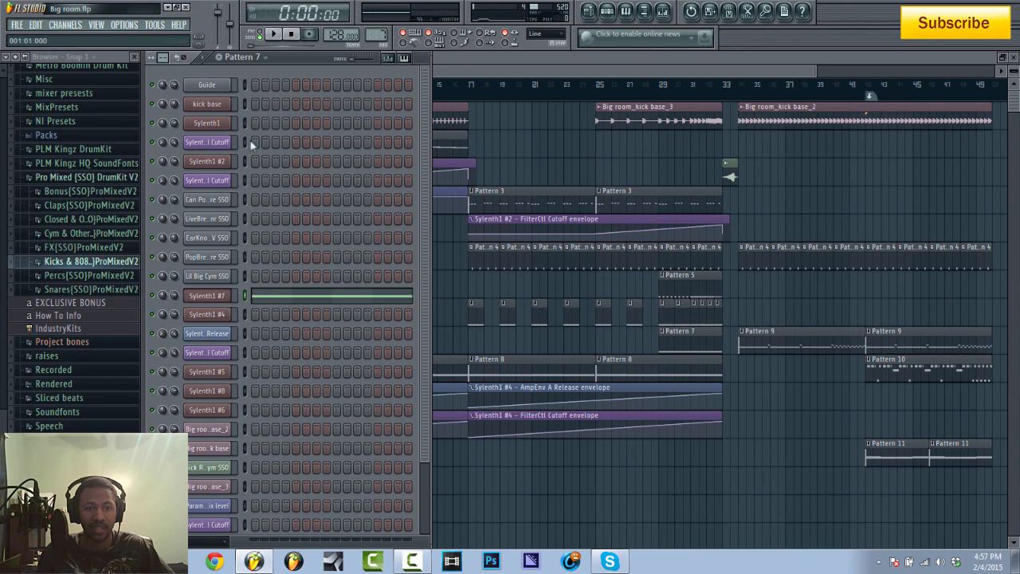
pyautogui.click(519, 90)
pyautogui.rightClick(209, 124)
pyautogui.click(275, 35)
pyautogui.click(290, 35)
pyautogui.click(189, 60)
pyautogui.click(752, 75)
pyautogui.click(275, 35)
pyautogui.click(899, 86)
pyautogui.click(292, 34)
pyautogui.click(662, 12)
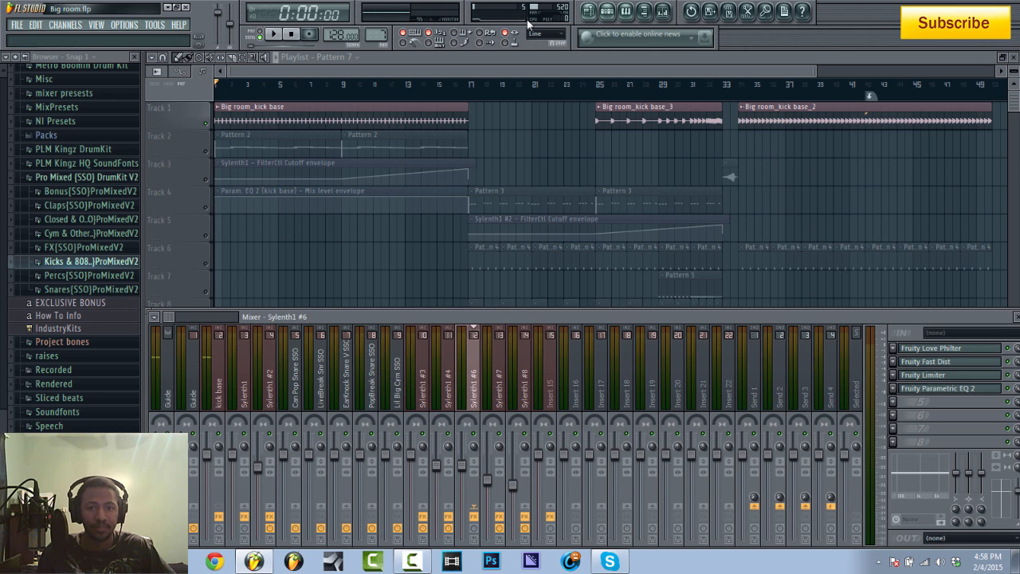
# Add a BIGROOMKIXSYNTH instrument channel to the project and move its plugin window higher on the screen.
pyautogui.click(78, 25)
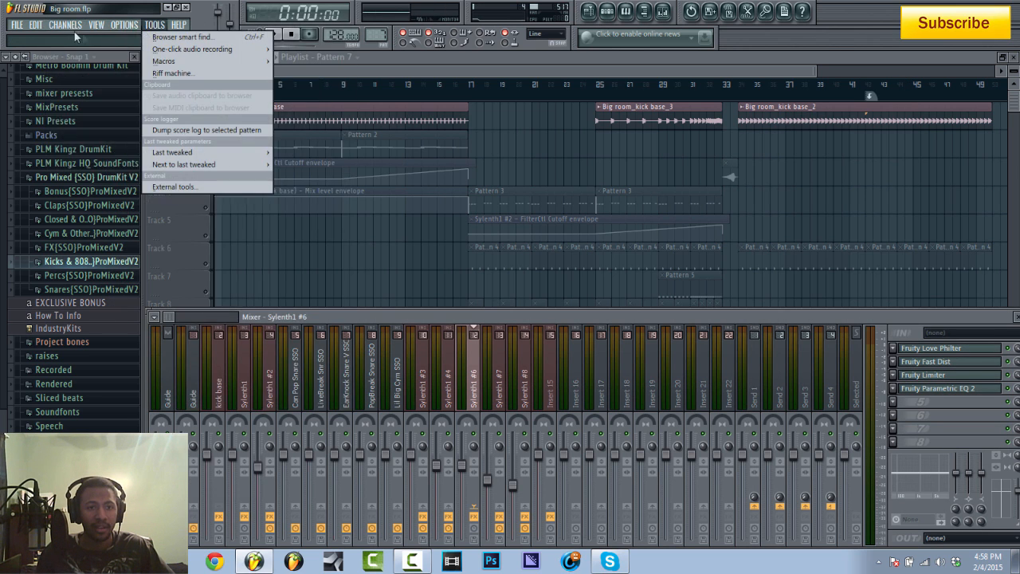
pyautogui.click(231, 227)
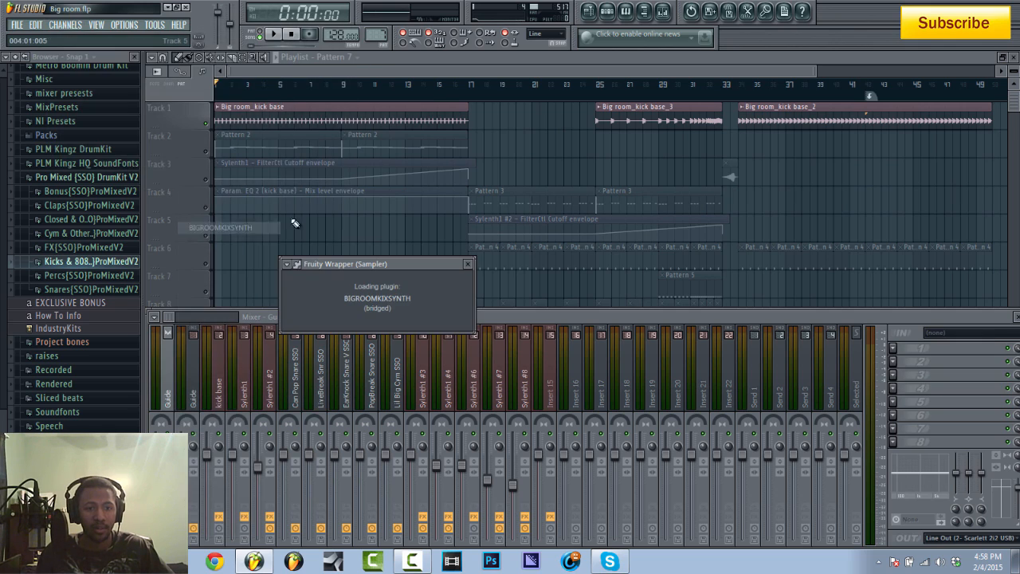
pyautogui.moveTo(451, 263); pyautogui.dragTo(545, 92)
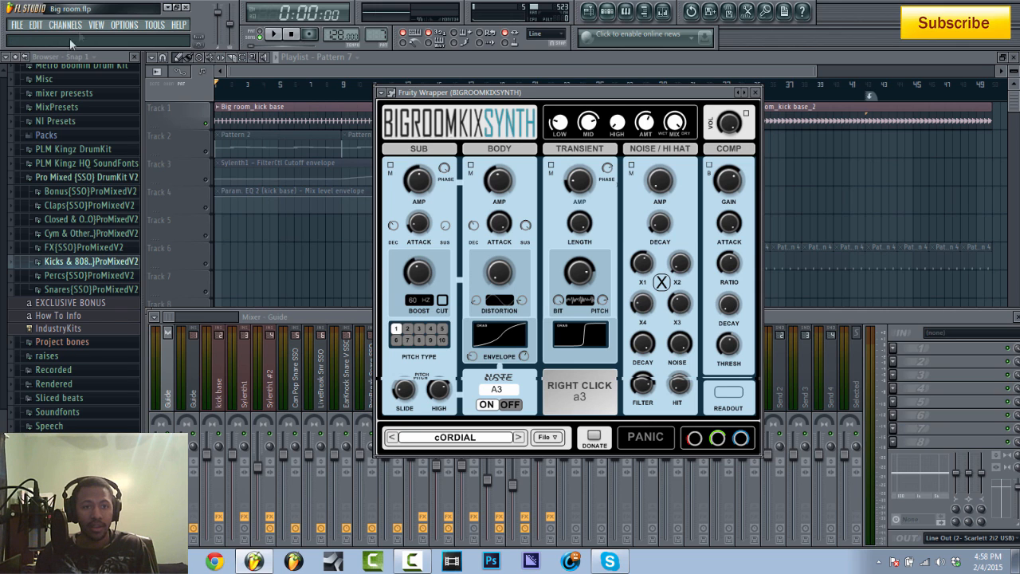
# Open the MIDI settings and enable the MIDI keyboard as an input device.
pyautogui.click(126, 25)
pyautogui.click(144, 48)
pyautogui.click(413, 247)
pyautogui.click(408, 297)
pyautogui.click(667, 83)
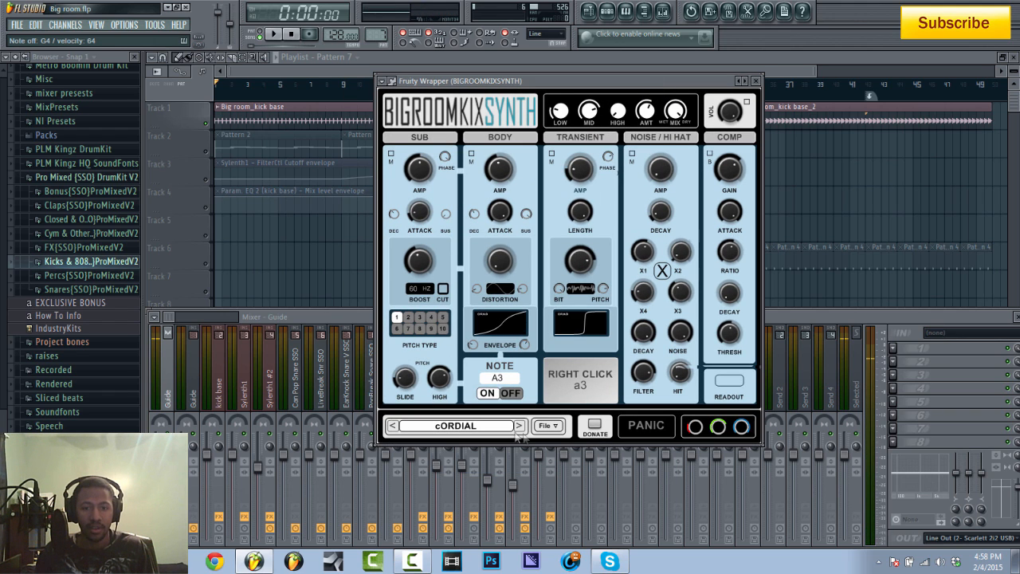
# Audition BIGROOMKIXSYNTH kick presets, stepping through Basic Kick 3 to G g catoure.
pyautogui.click(520, 427)
pyautogui.click(520, 426)
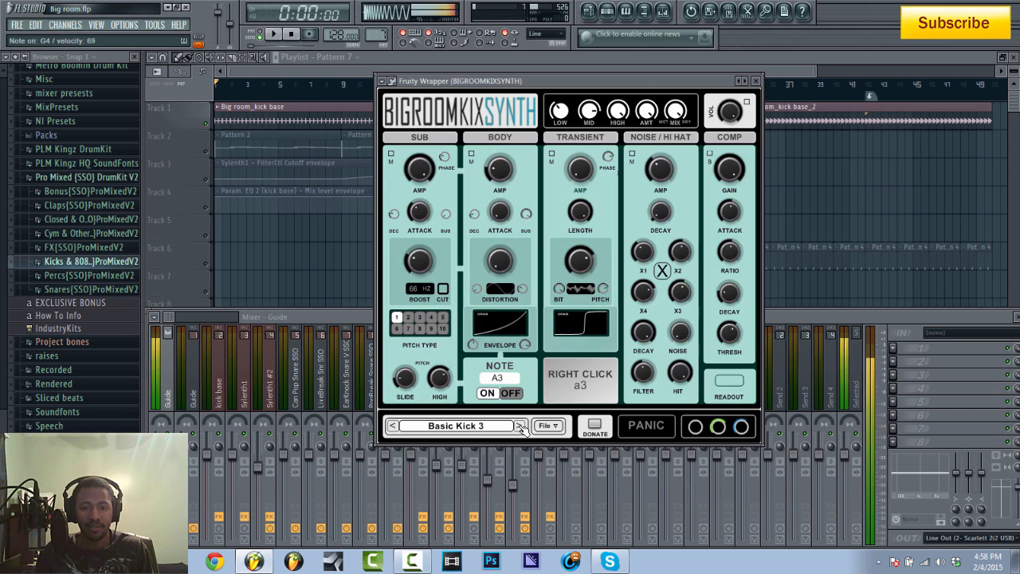
pyautogui.click(519, 427)
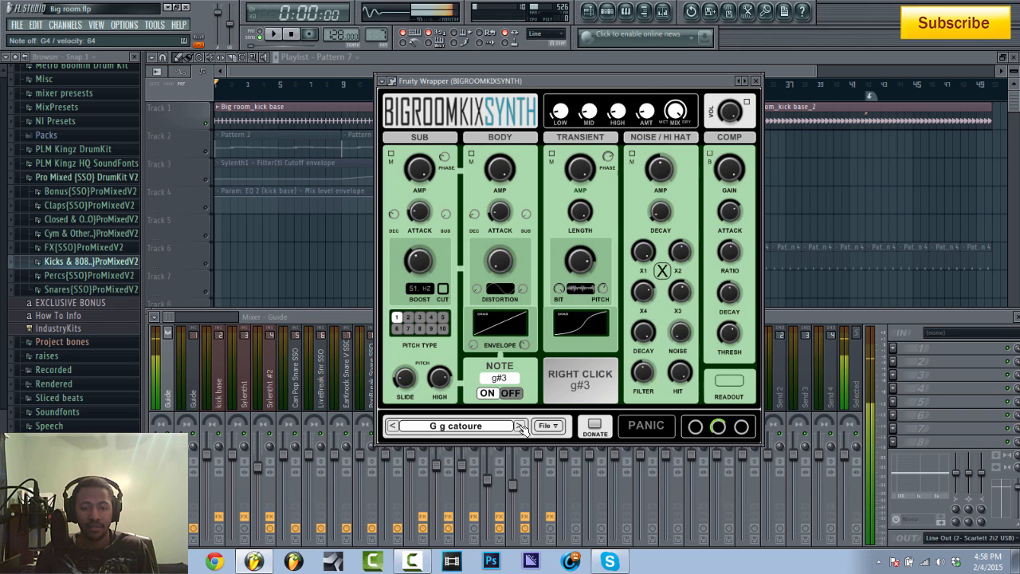
pyautogui.click(544, 426)
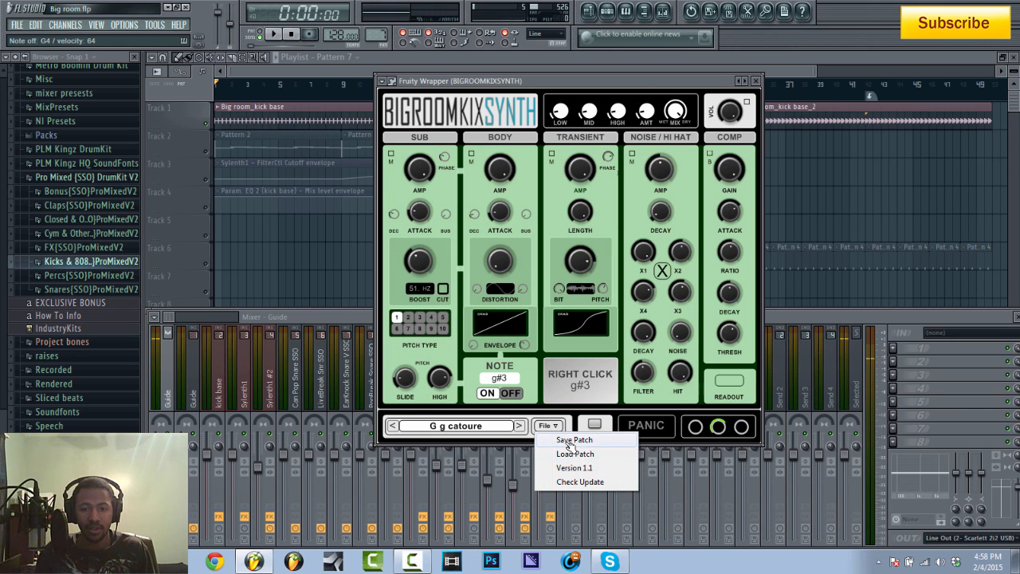
pyautogui.click(519, 429)
pyautogui.click(487, 428)
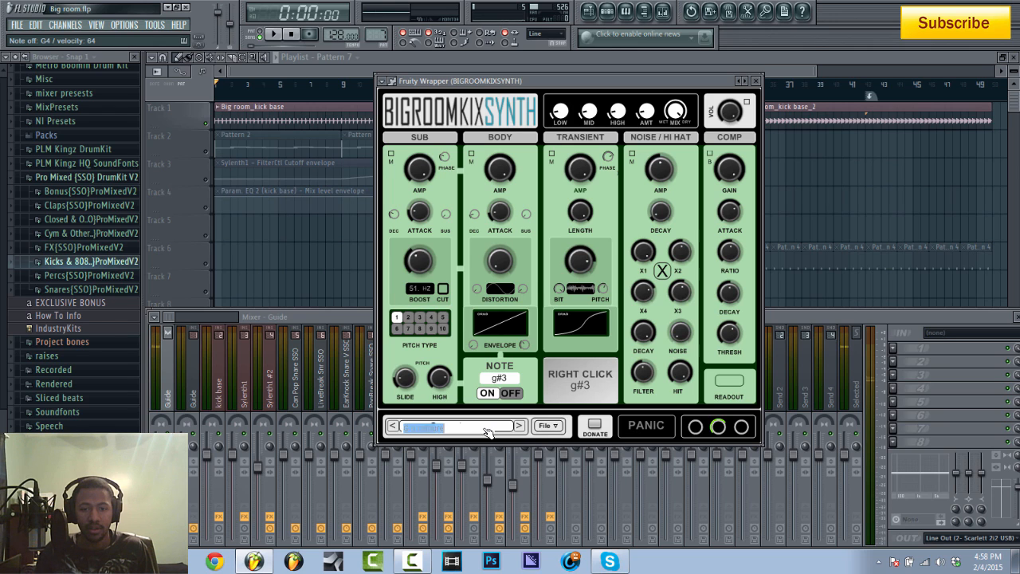
pyautogui.click(522, 429)
pyautogui.click(545, 427)
pyautogui.click(558, 451)
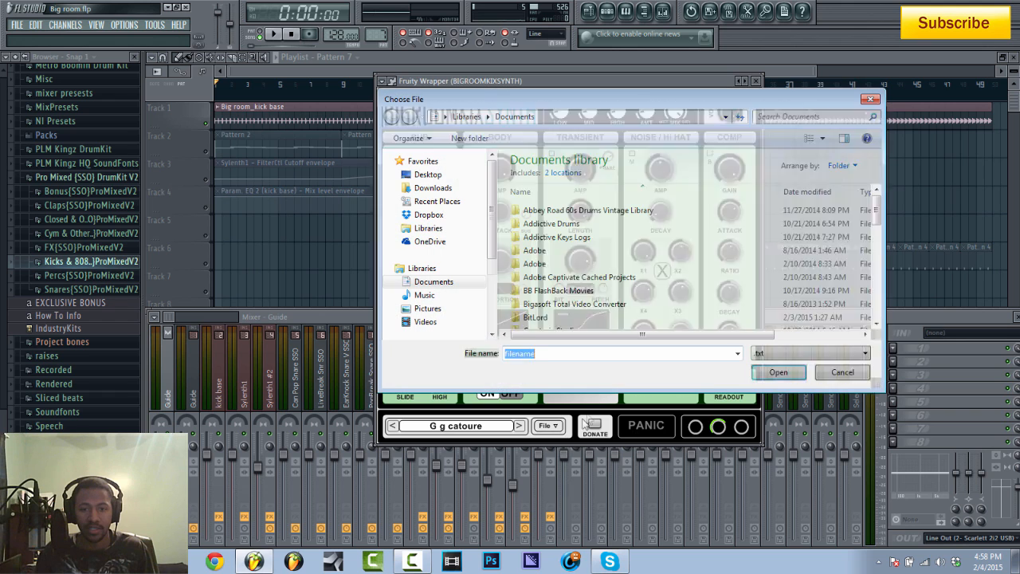
pyautogui.click(871, 99)
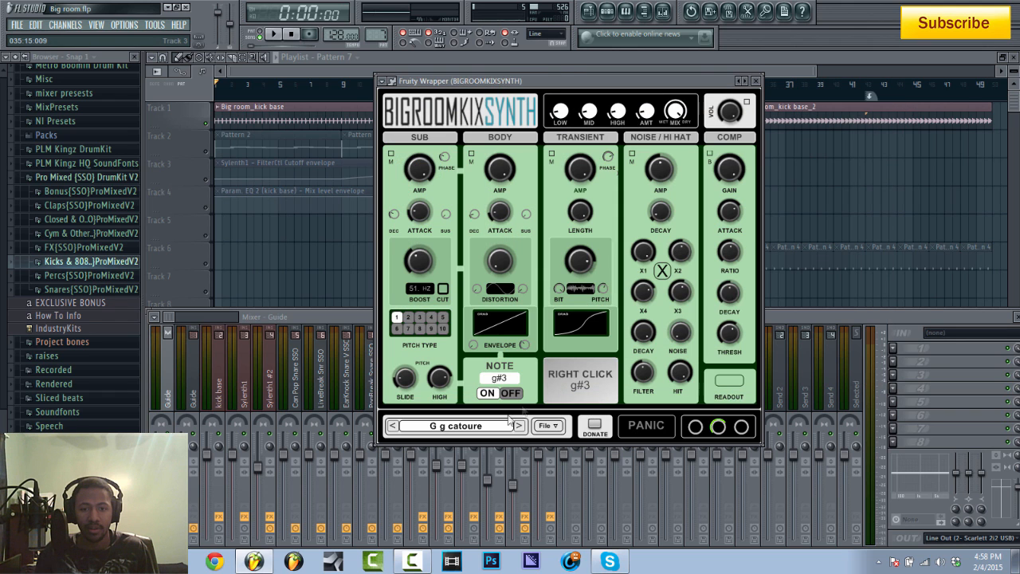
# Load the Init preset from the BIGROOMKIXSYNTH preset list.
pyautogui.click(520, 427)
pyautogui.click(519, 426)
pyautogui.click(507, 426)
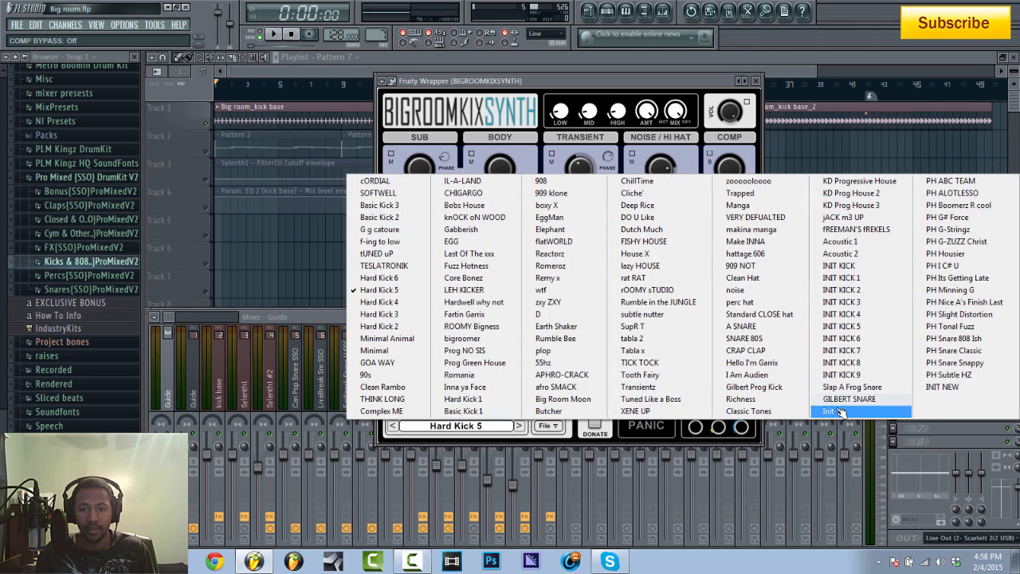
pyautogui.click(842, 413)
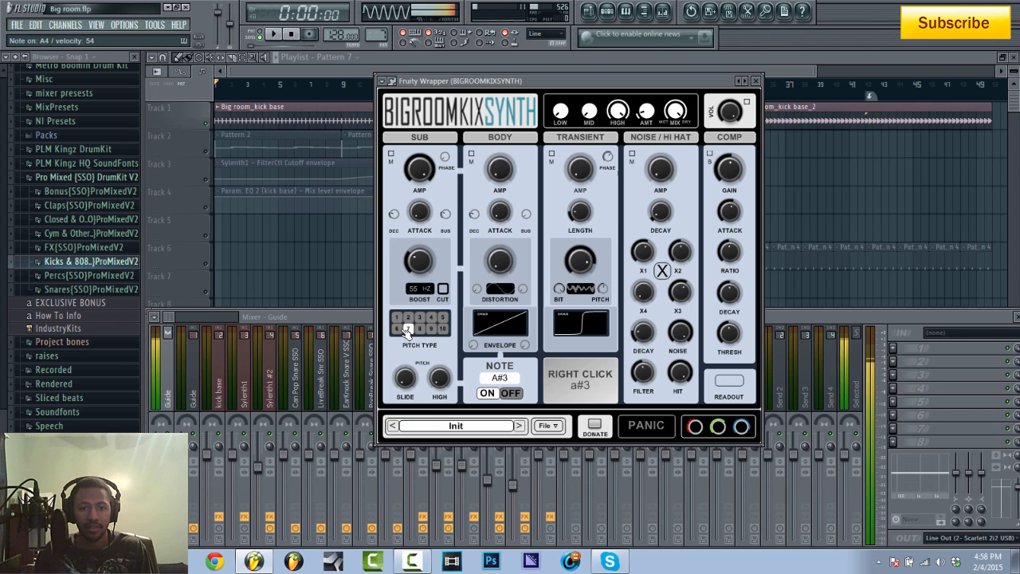
# Set the synth's sub pitch type to 5 and try out the low and high EQ knobs.
pyautogui.click(419, 317)
pyautogui.click(443, 317)
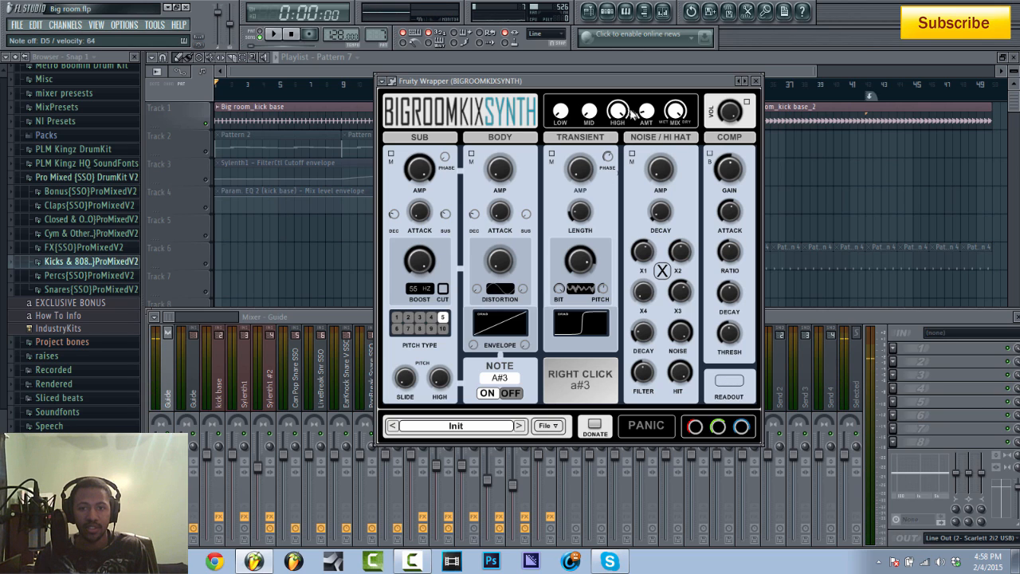
pyautogui.moveTo(561, 112); pyautogui.dragTo(560, 139)
pyautogui.moveTo(618, 111); pyautogui.dragTo(618, 172)
pyautogui.moveTo(618, 111); pyautogui.dragTo(617, 55)
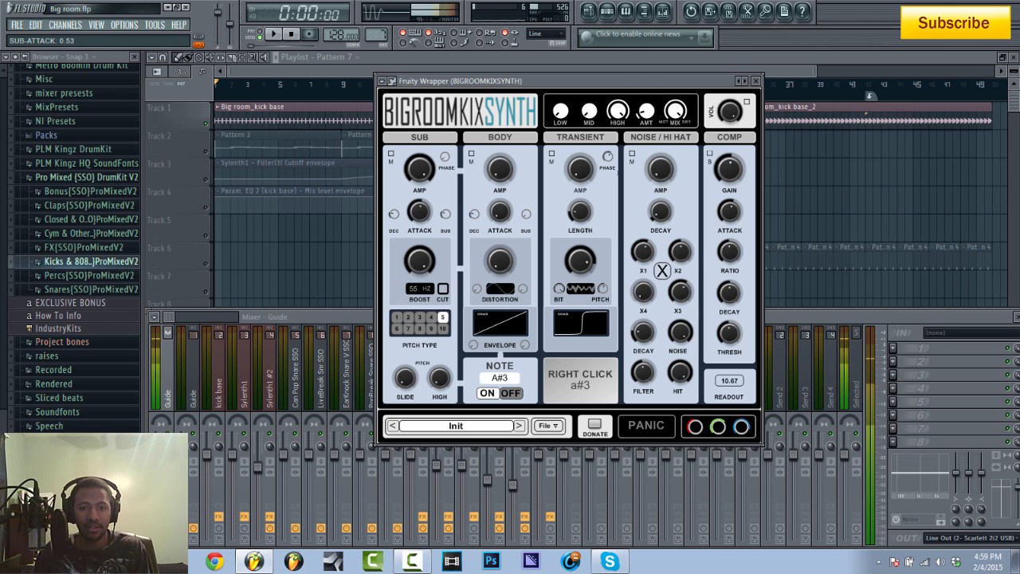
# Close the synth window and delete the BIGROOMKIXSYNTH channel from the step sequencer.
pyautogui.click(756, 81)
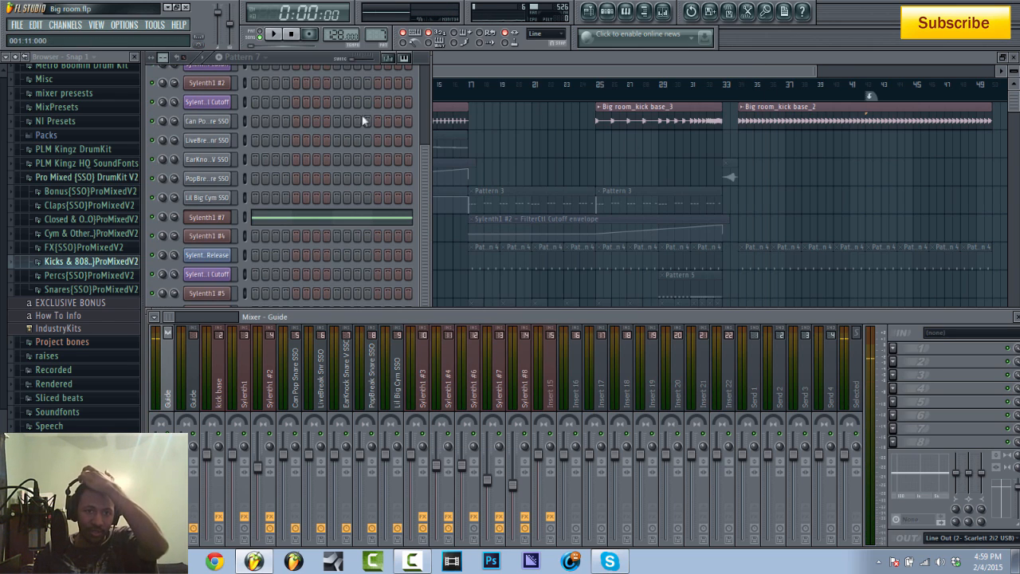
pyautogui.moveTo(423, 176); pyautogui.dragTo(401, 296)
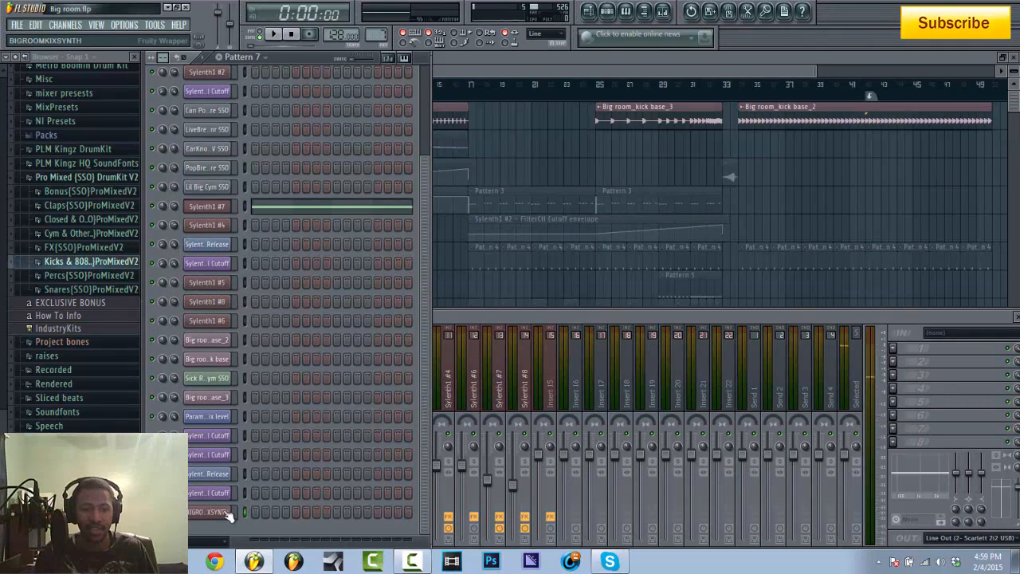
pyautogui.rightClick(231, 516)
pyautogui.click(254, 531)
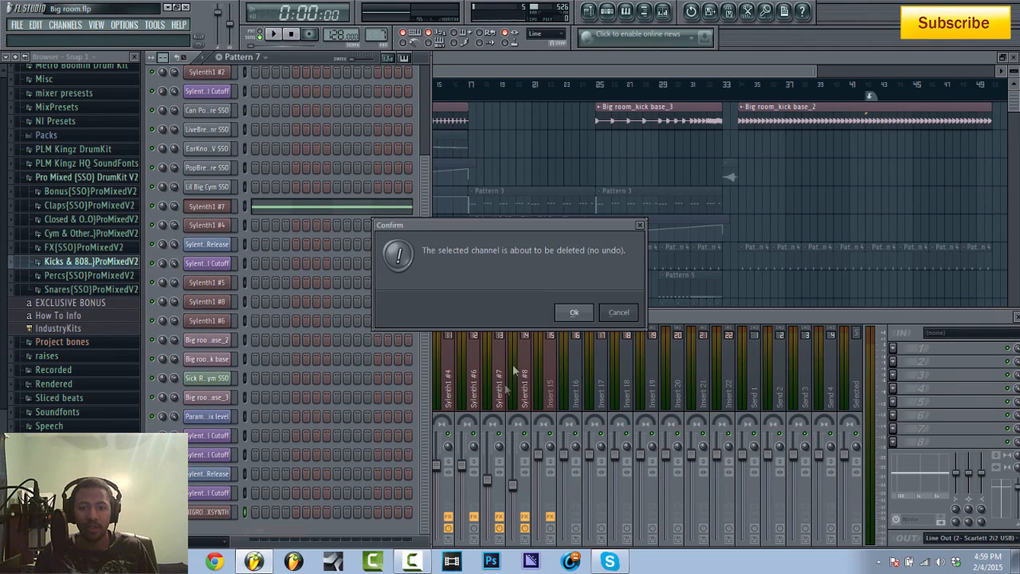
pyautogui.click(574, 312)
pyautogui.moveTo(422, 296); pyautogui.dragTo(421, 292)
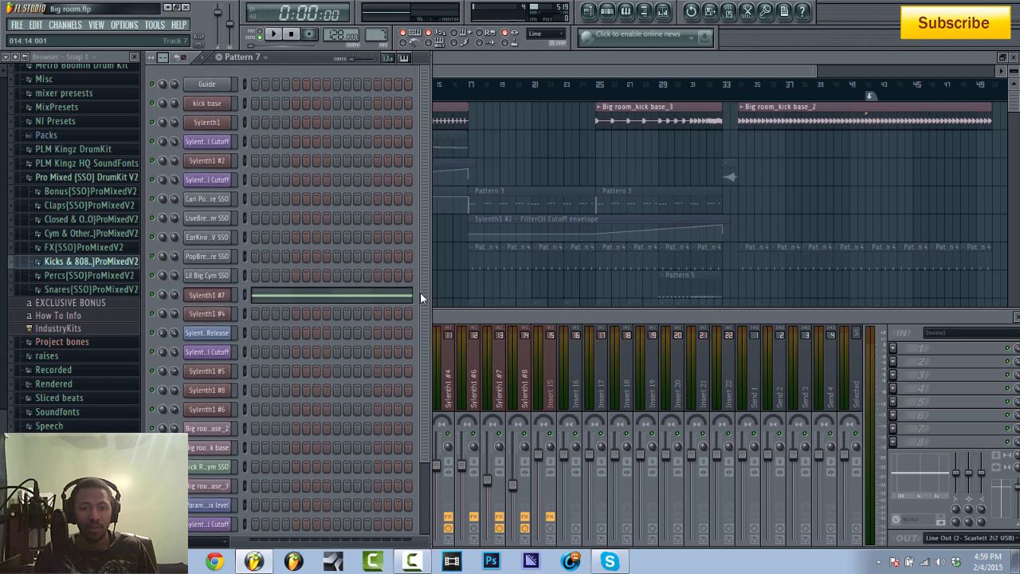
# Play Pattern 1 with the mixer in view and select the kick base mixer track.
pyautogui.click(494, 326)
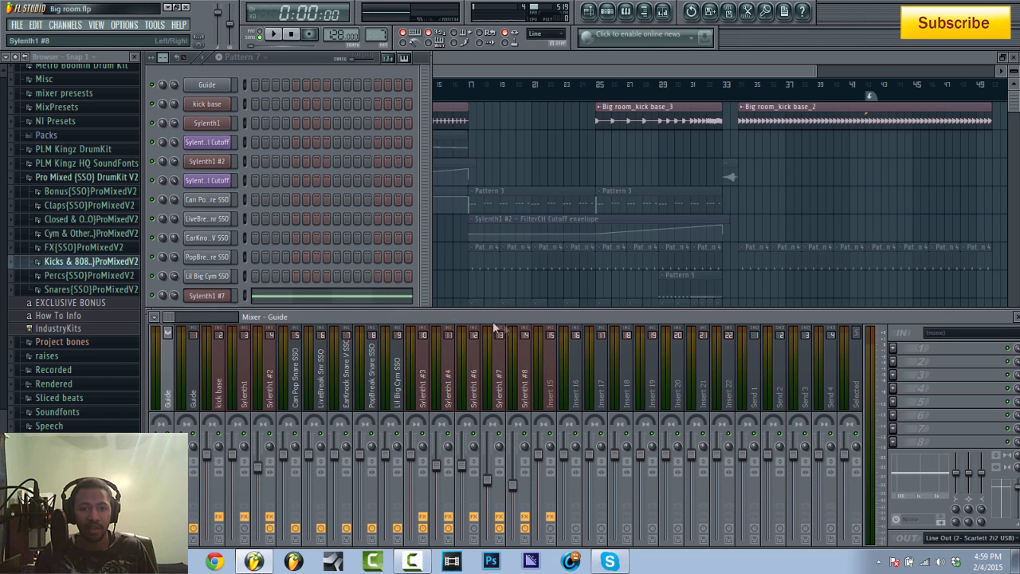
pyautogui.moveTo(376, 35); pyautogui.dragTo(376, 59)
pyautogui.click(274, 35)
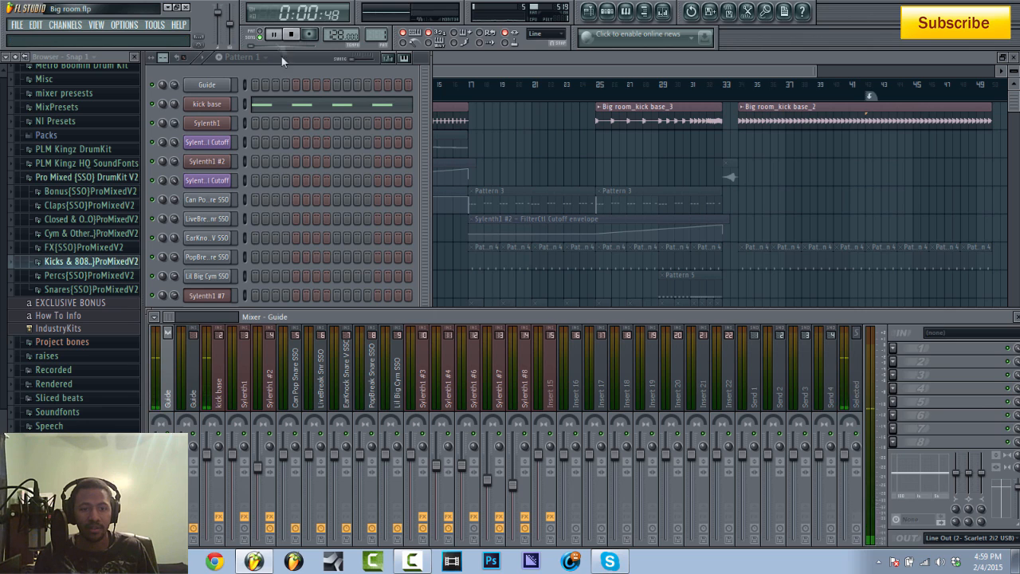
pyautogui.click(219, 375)
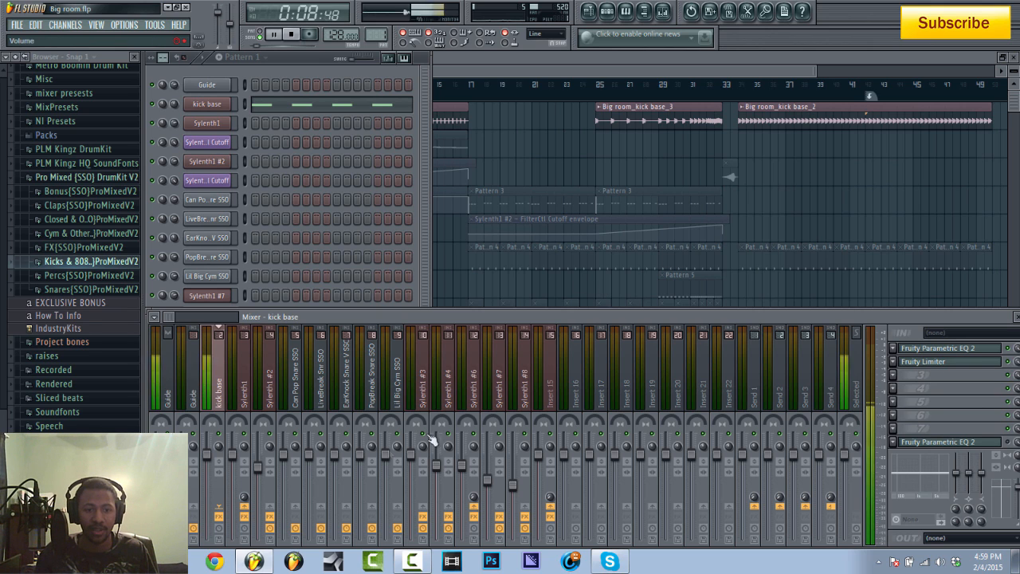
# Open the kick base track's Fruity Limiter and raise its gain to 17.6 dB, then stop playback.
pyautogui.click(924, 363)
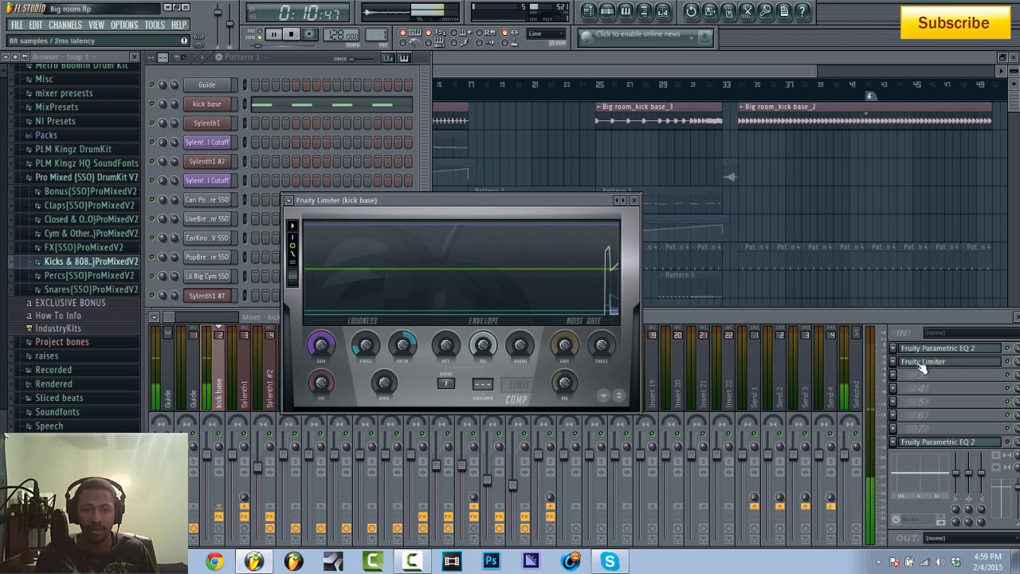
pyautogui.moveTo(331, 344); pyautogui.dragTo(331, 334)
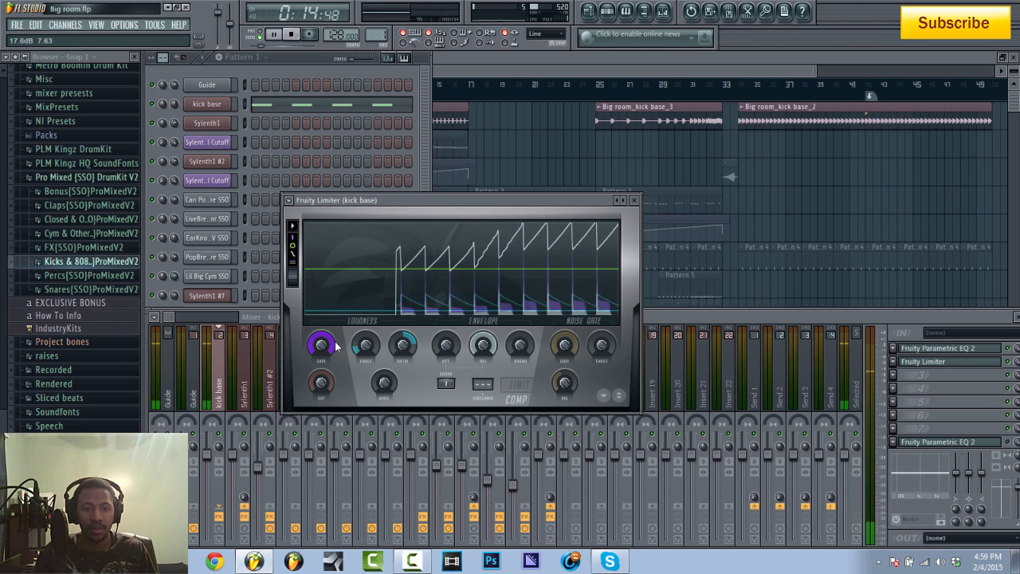
pyautogui.press('space')
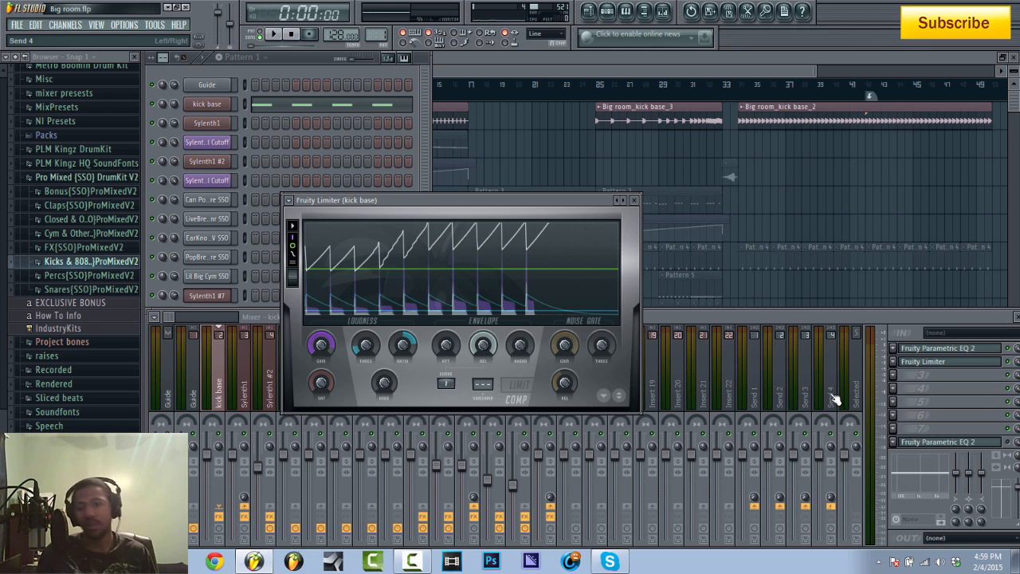
# Open the Fruity Parametric EQ 2 in the kick base track's first effect slot and play the kick pattern through it.
pyautogui.click(947, 356)
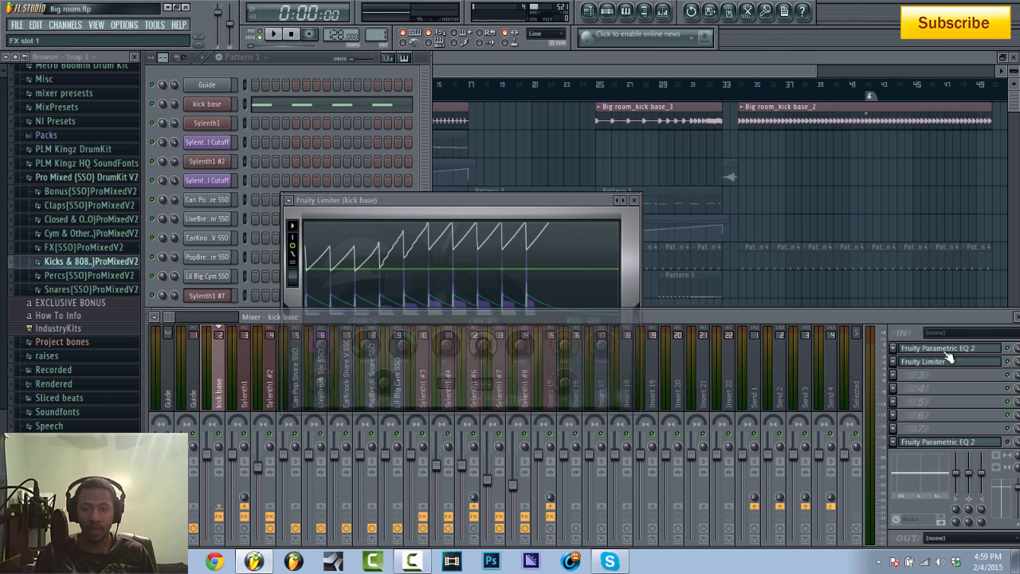
pyautogui.click(945, 351)
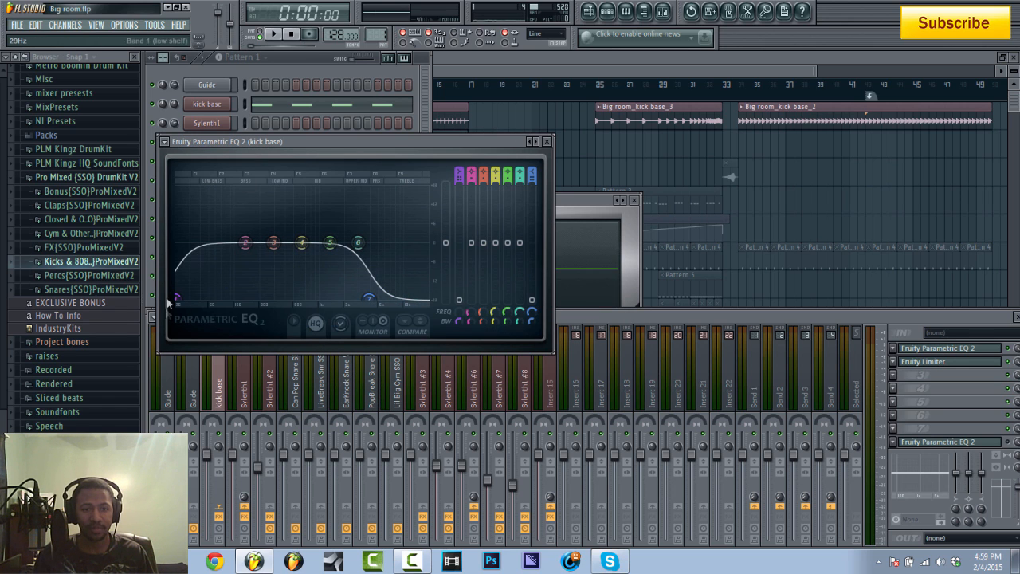
pyautogui.press('space')
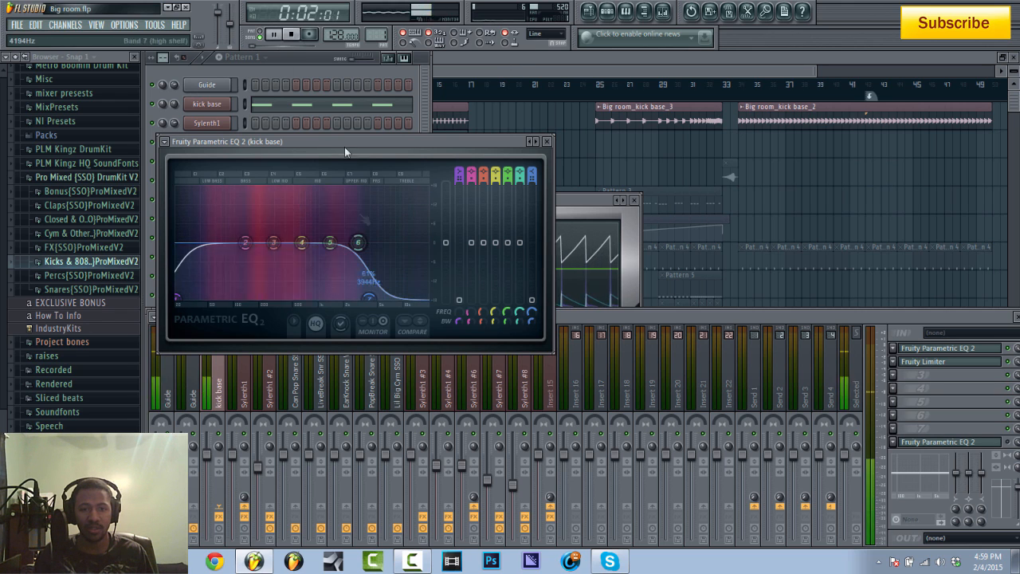
pyautogui.click(291, 35)
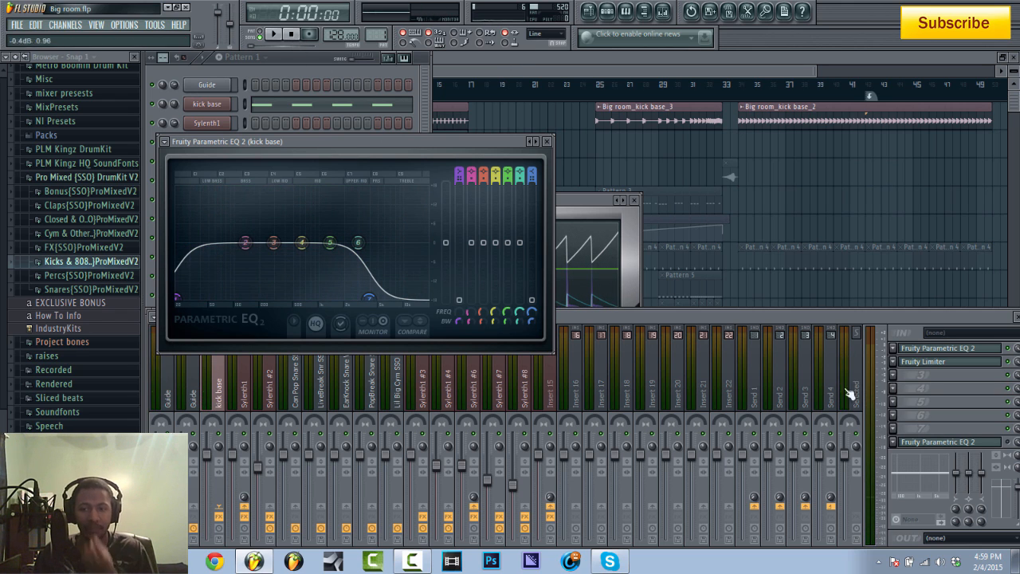
# Open the kick base track's last-slot Fruity Parametric EQ 2 and play the kick with it, then with its mix level at 0%.
pyautogui.click(951, 446)
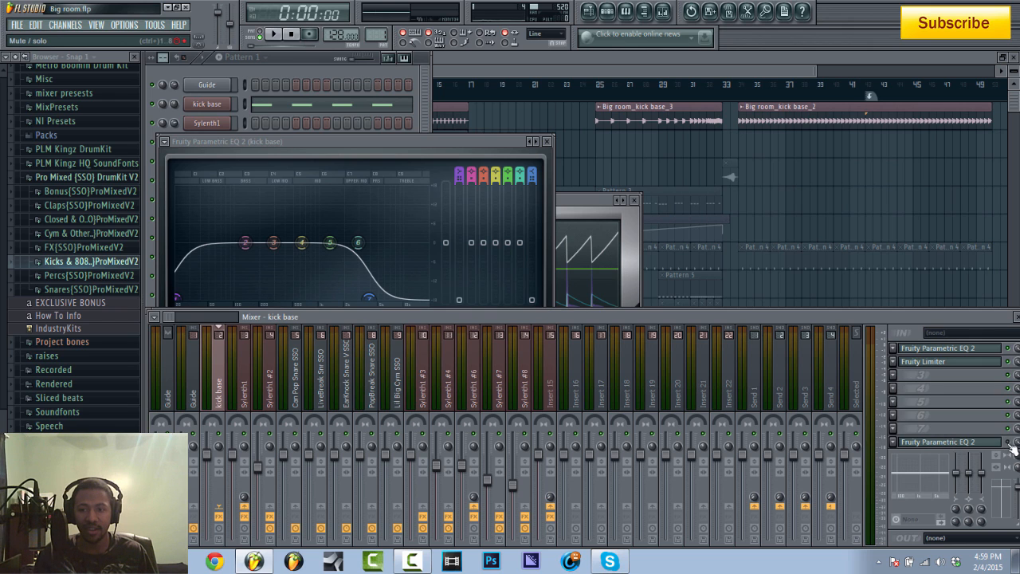
pyautogui.click(970, 445)
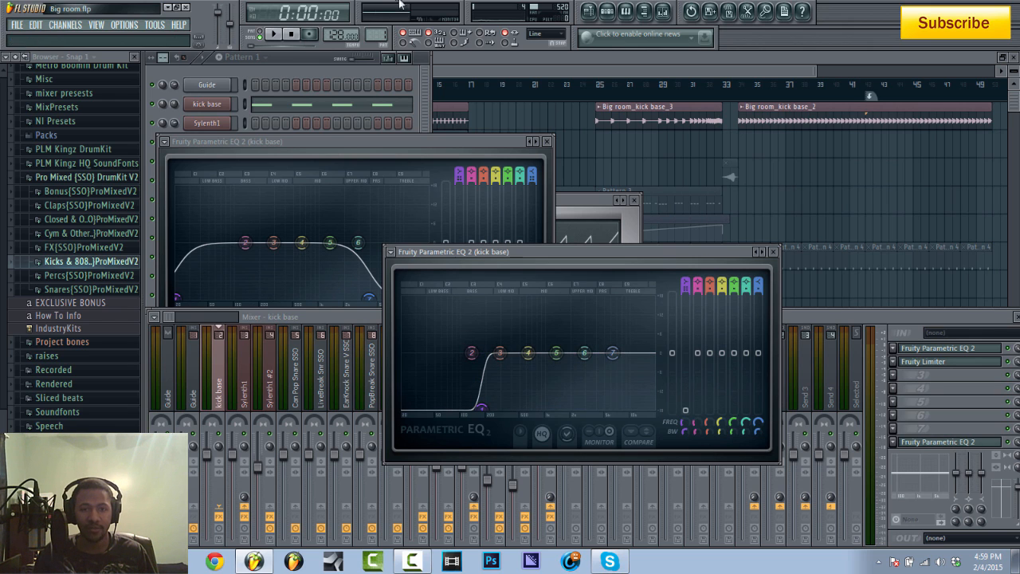
pyautogui.click(276, 40)
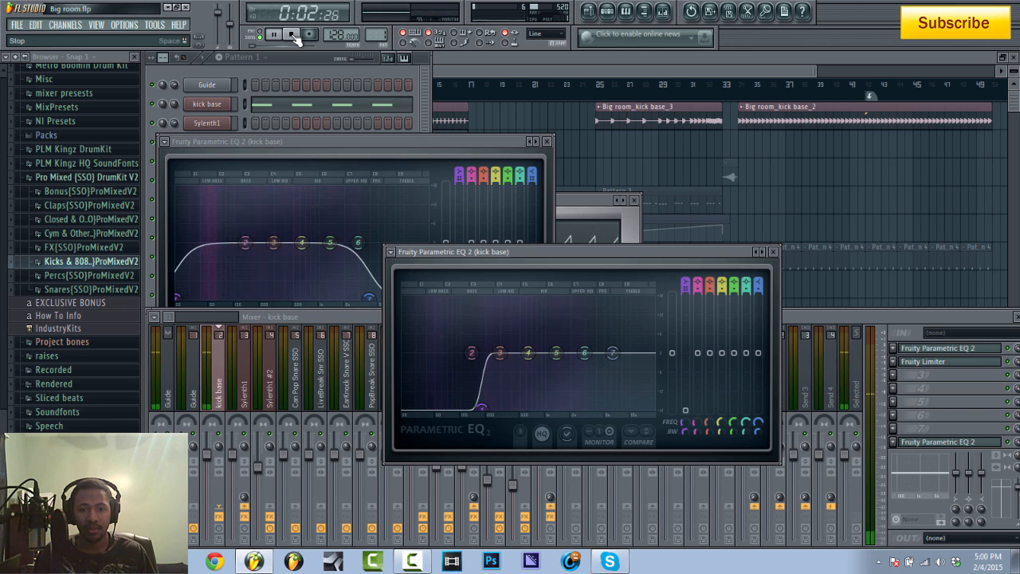
pyautogui.click(295, 40)
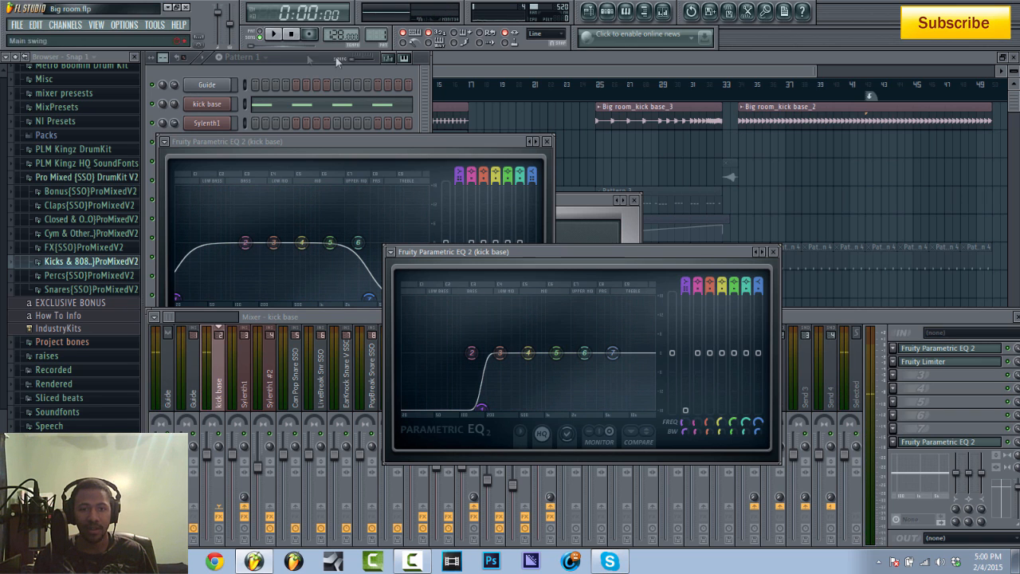
pyautogui.click(275, 40)
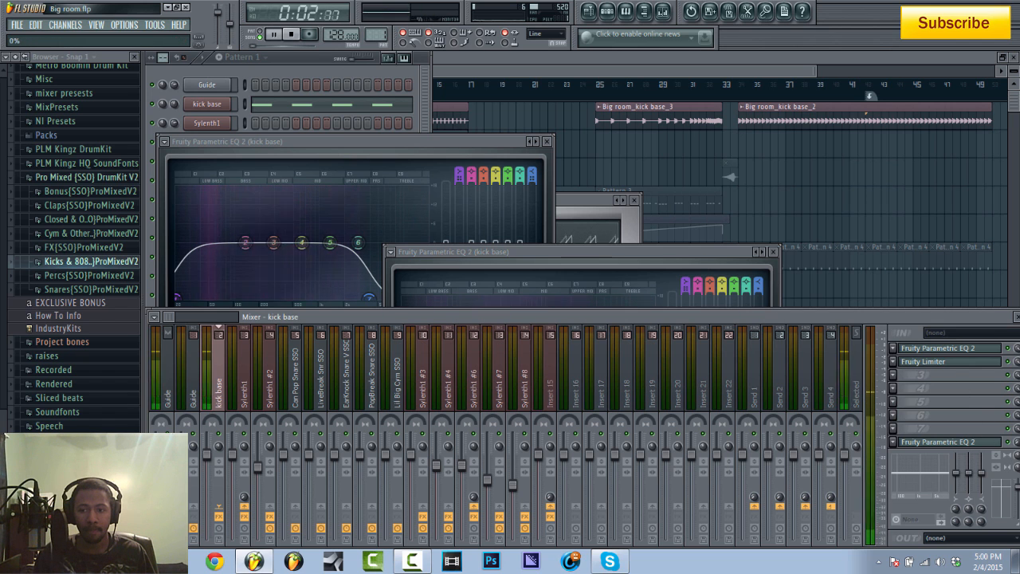
pyautogui.click(296, 37)
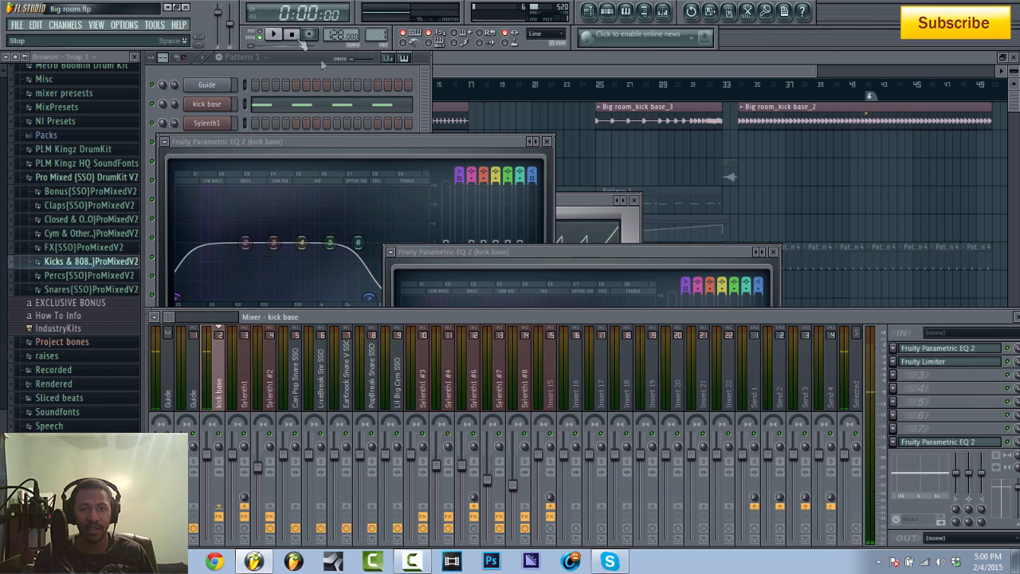
# Play the arrangement in song mode from bar 34 to hear the Big room_kick base_2 clip.
pyautogui.click(507, 73)
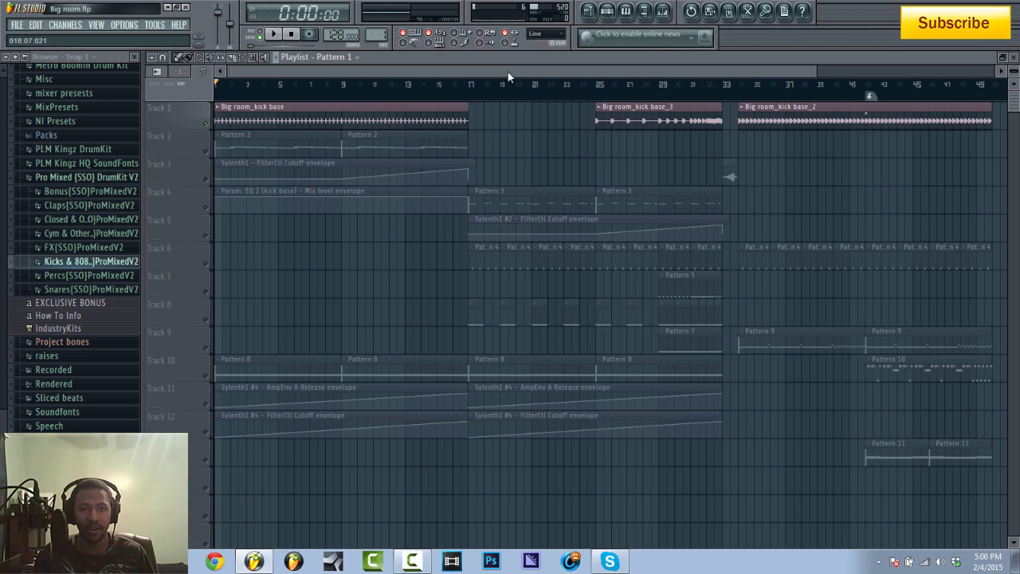
pyautogui.click(292, 36)
pyautogui.click(739, 84)
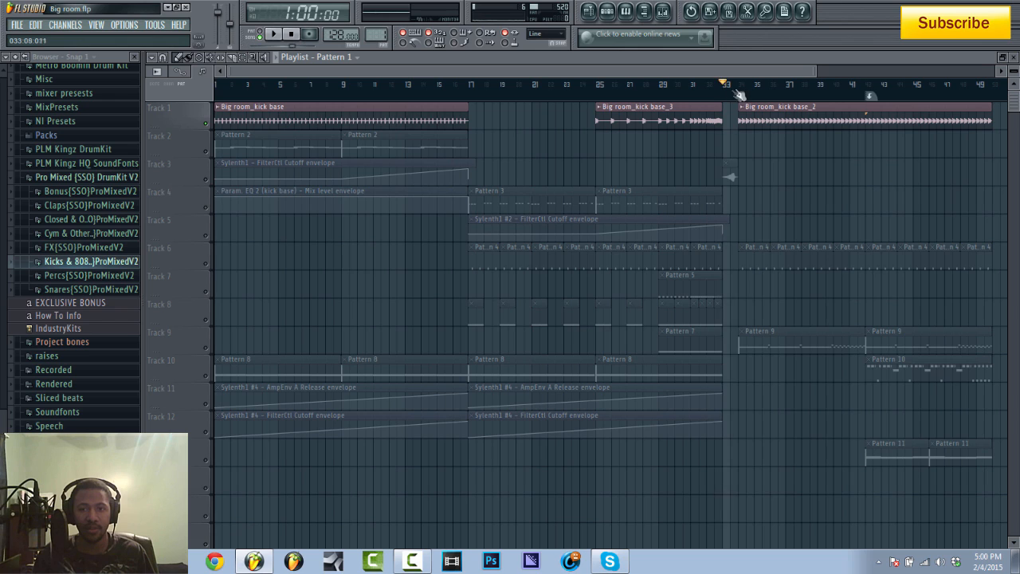
pyautogui.click(264, 33)
pyautogui.click(276, 38)
pyautogui.click(738, 87)
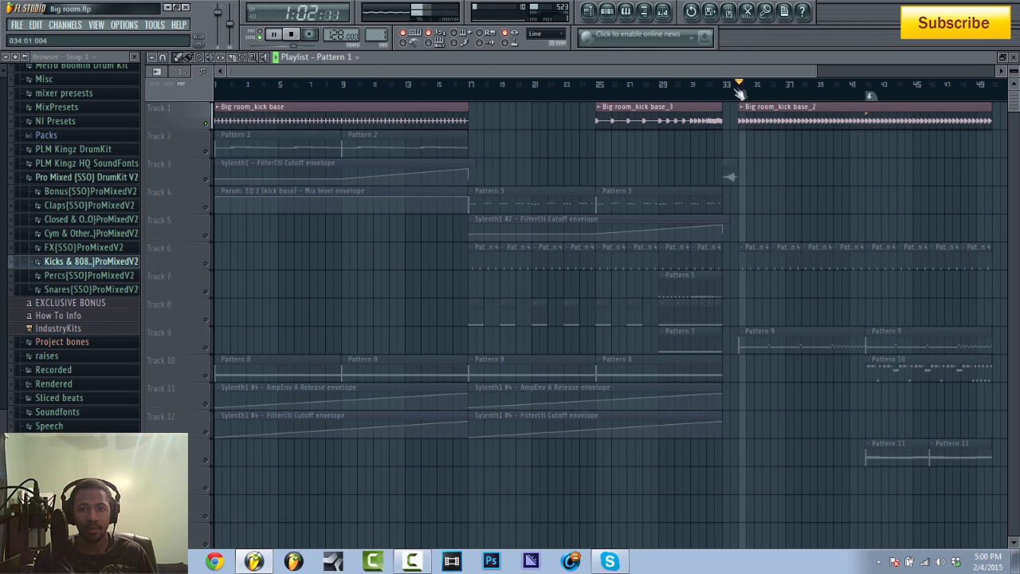
pyautogui.click(292, 35)
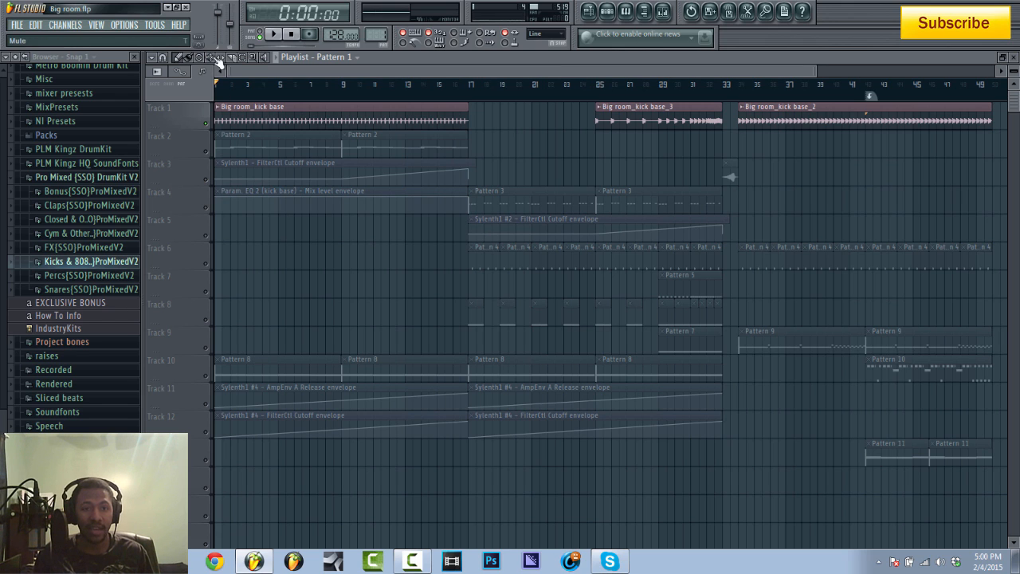
# Select the first 16 bars of the playlist and create an automation clip for the kick base last-slot EQ's mix level.
pyautogui.moveTo(219, 99); pyautogui.dragTo(460, 100)
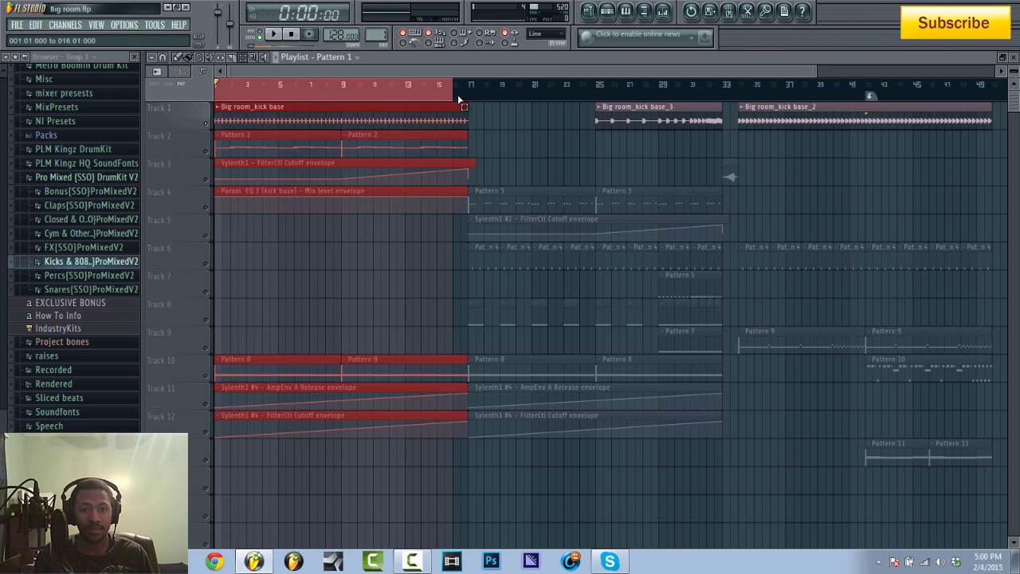
pyautogui.click(662, 11)
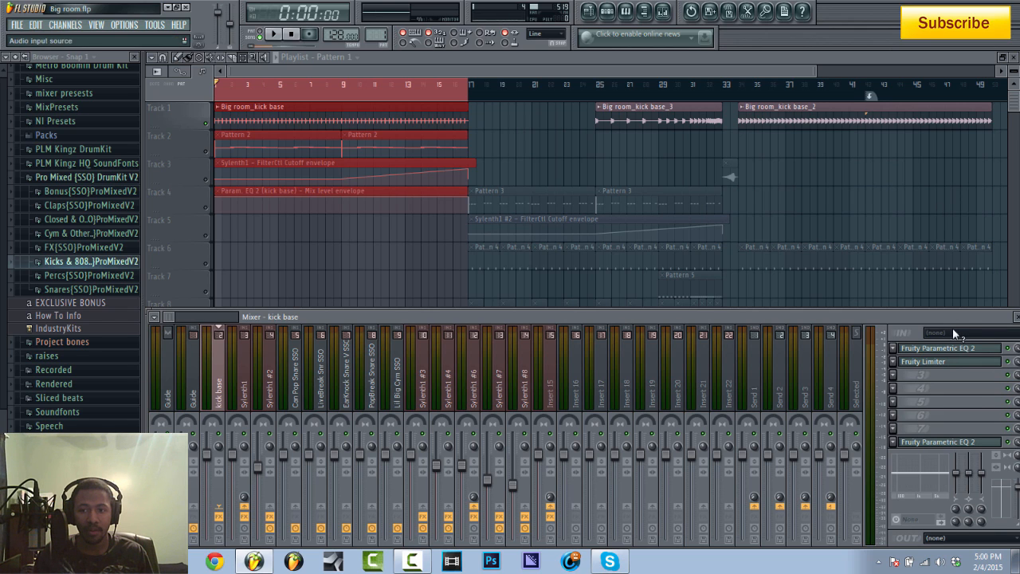
pyautogui.moveTo(950, 318); pyautogui.dragTo(948, 317)
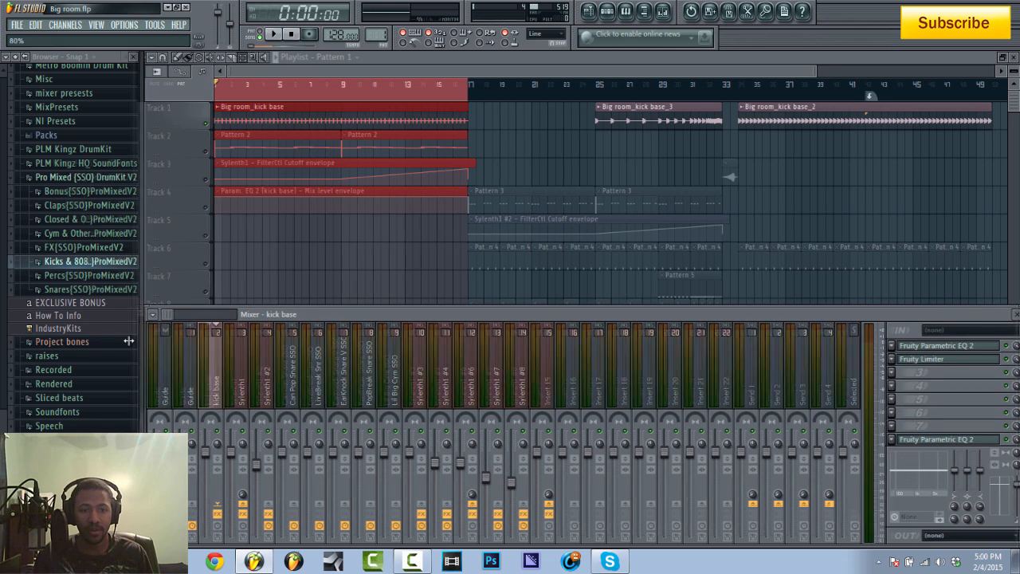
pyautogui.moveTo(134, 341); pyautogui.dragTo(112, 343)
pyautogui.rightClick(996, 446)
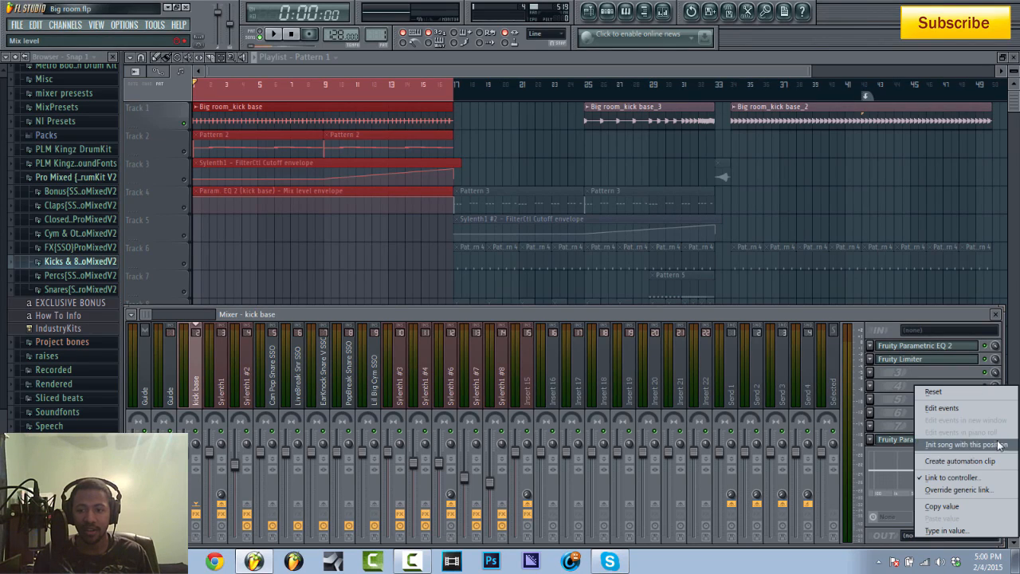
pyautogui.click(948, 460)
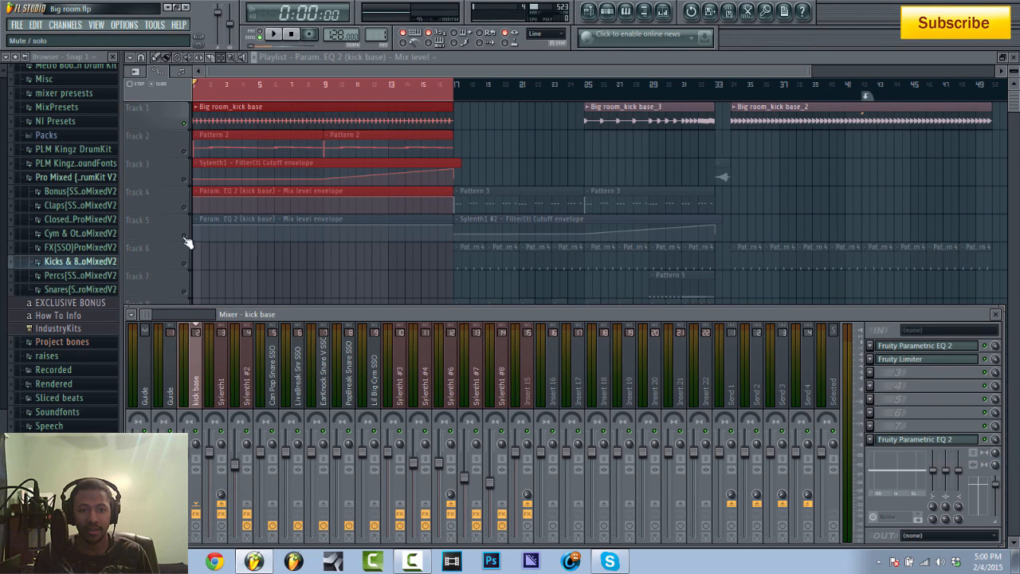
# Unmute Track 5 and shape the new Param. EQ 2 mix level envelope so it rises steadily from low to high.
pyautogui.click(333, 224)
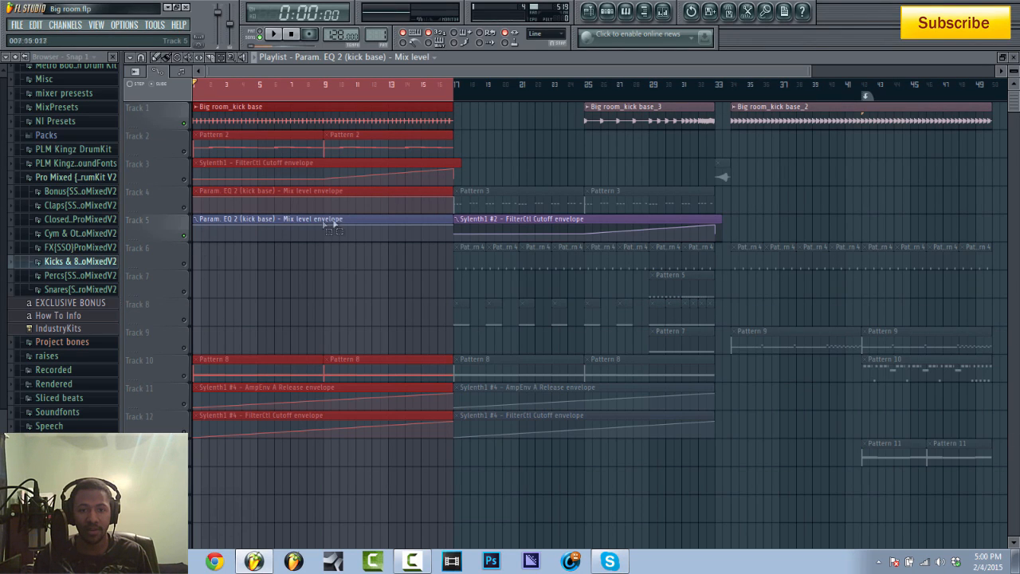
pyautogui.click(645, 13)
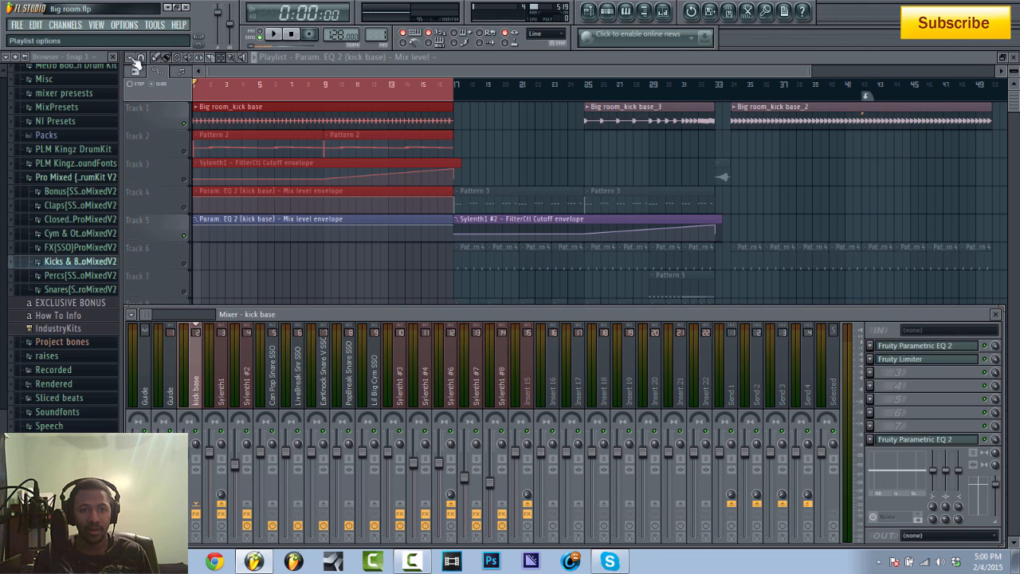
pyautogui.click(164, 60)
pyautogui.moveTo(453, 225); pyautogui.dragTo(446, 245)
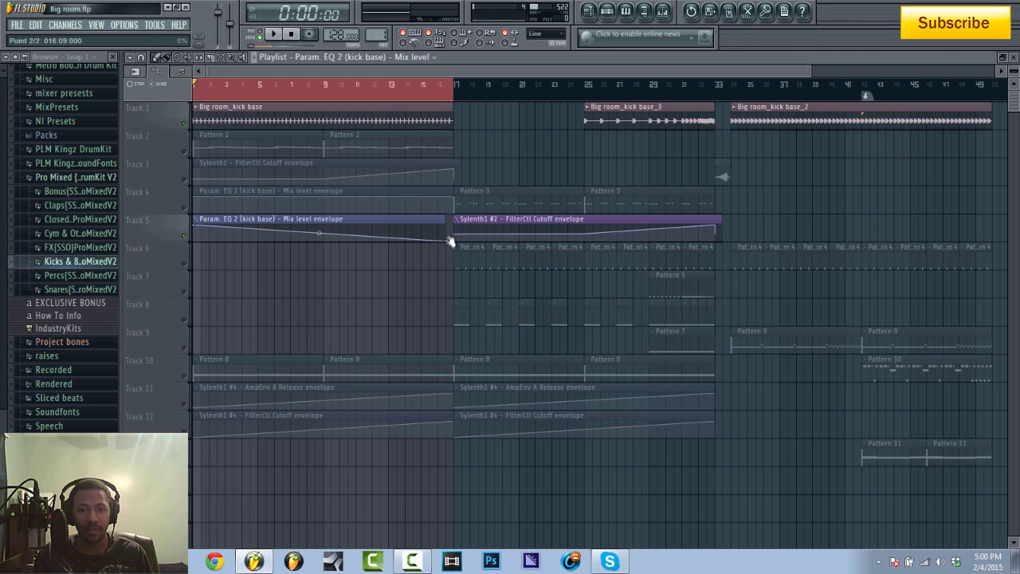
pyautogui.moveTo(193, 227)
pyautogui.mouseDown()
pyautogui.moveTo(191, 250)
pyautogui.moveTo(193, 239)
pyautogui.mouseUp()
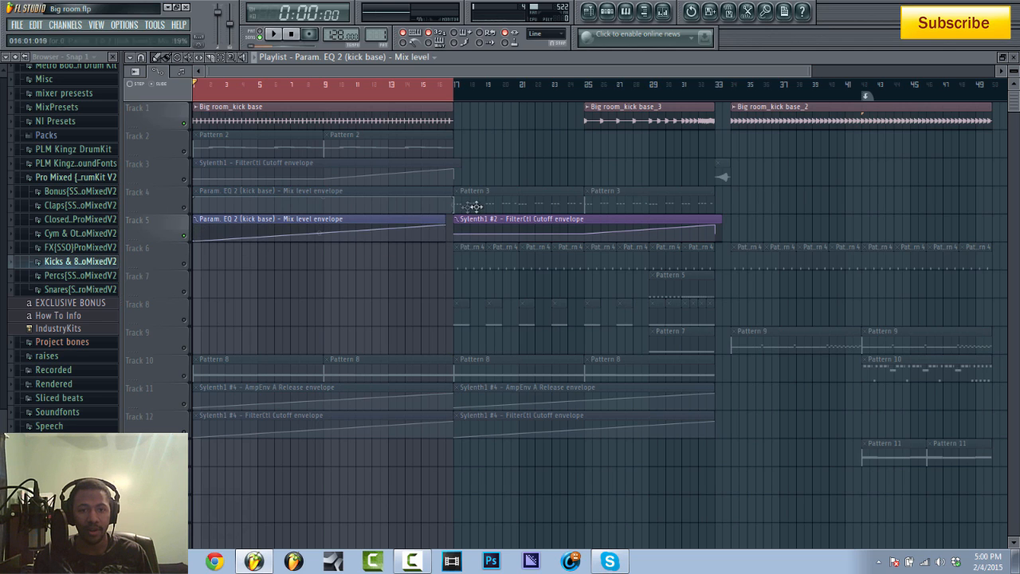
# Delete the new Param. EQ 2 mix level clip from Track 5 and briefly play the arrangement.
pyautogui.rightClick(395, 218)
pyautogui.click(456, 220)
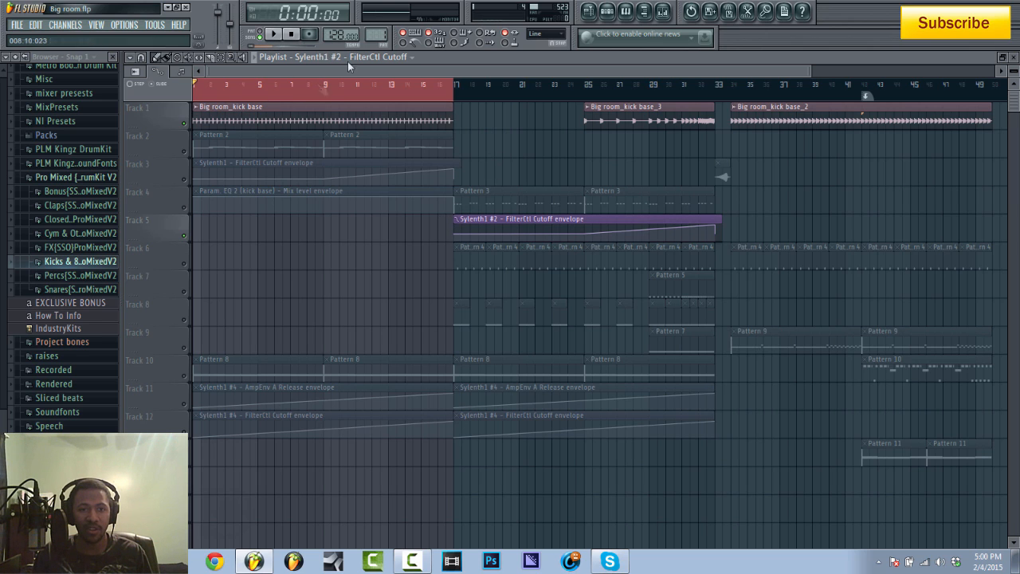
pyautogui.click(275, 36)
pyautogui.click(291, 34)
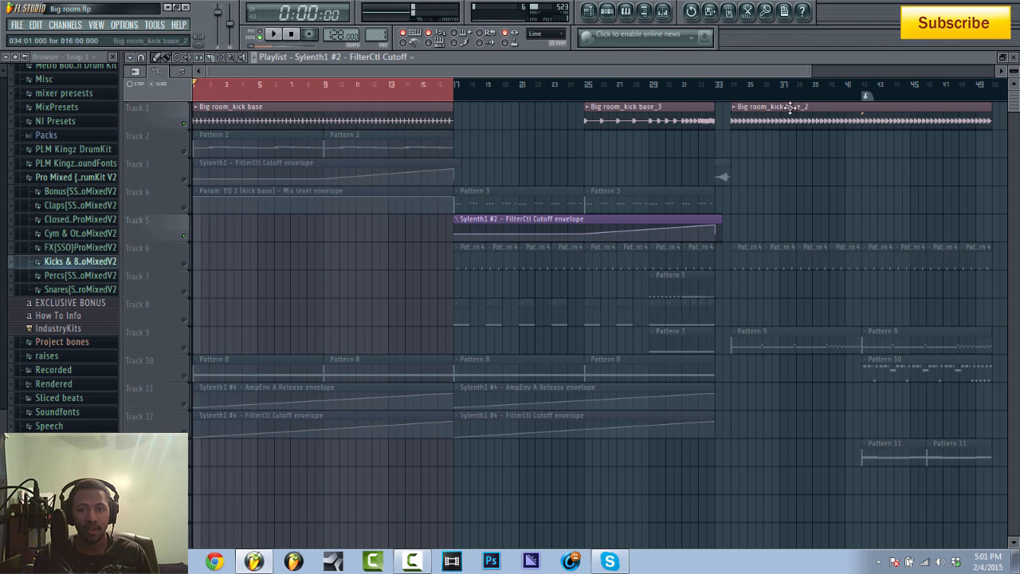
# Take Track 1 out of solo so that all playlist tracks are active.
pyautogui.rightClick(189, 120)
pyautogui.click(188, 126)
pyautogui.rightClick(188, 126)
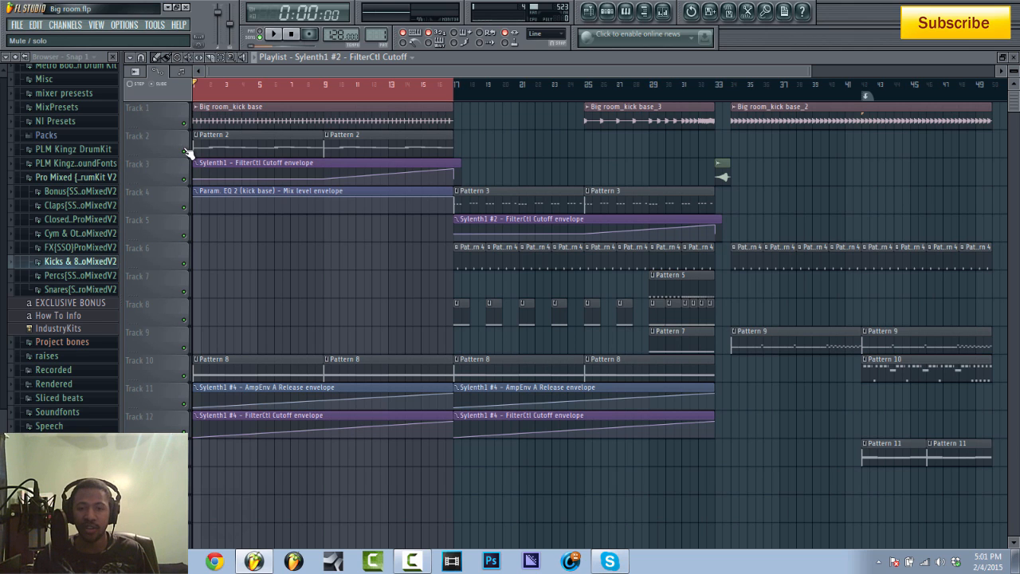
# Solo Track 2 in the playlist and briefly play its Pattern 2 clips.
pyautogui.rightClick(188, 151)
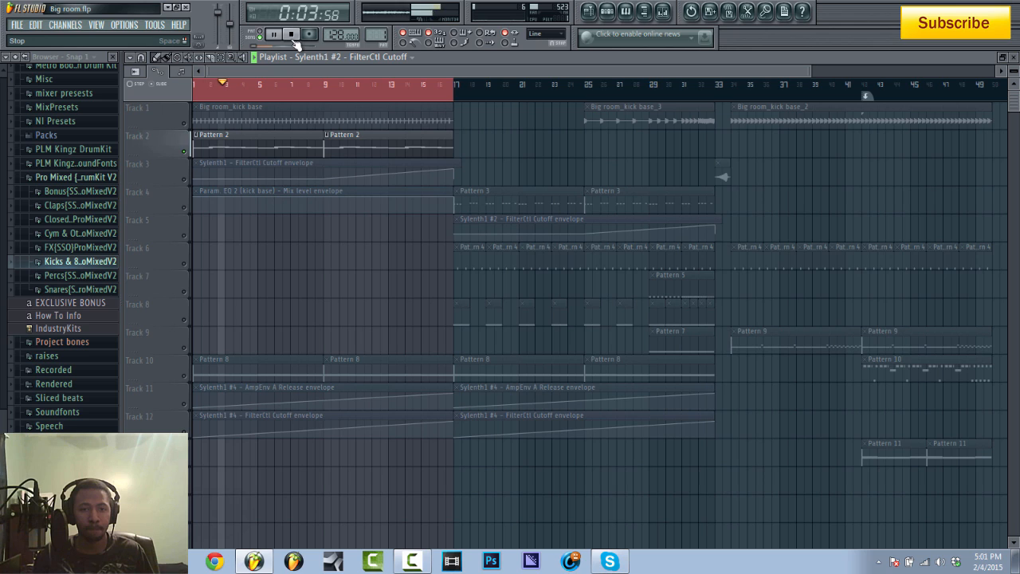
pyautogui.click(298, 37)
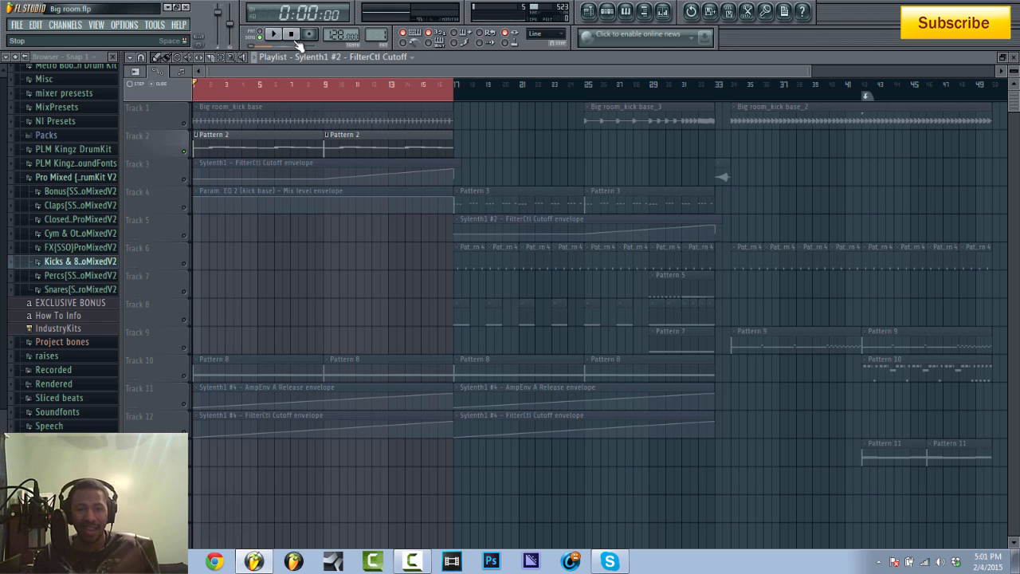
# Open the Sylenth1 channel used in Pattern 2, look through its preset bank without changing the preset, and close the plugin.
pyautogui.click(611, 14)
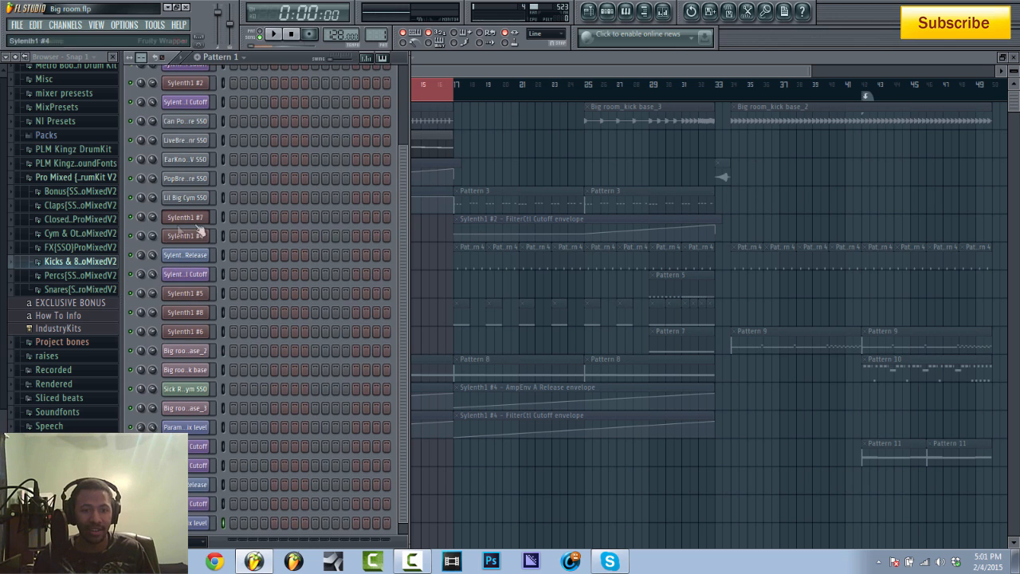
pyautogui.scroll(4, 375, 159)
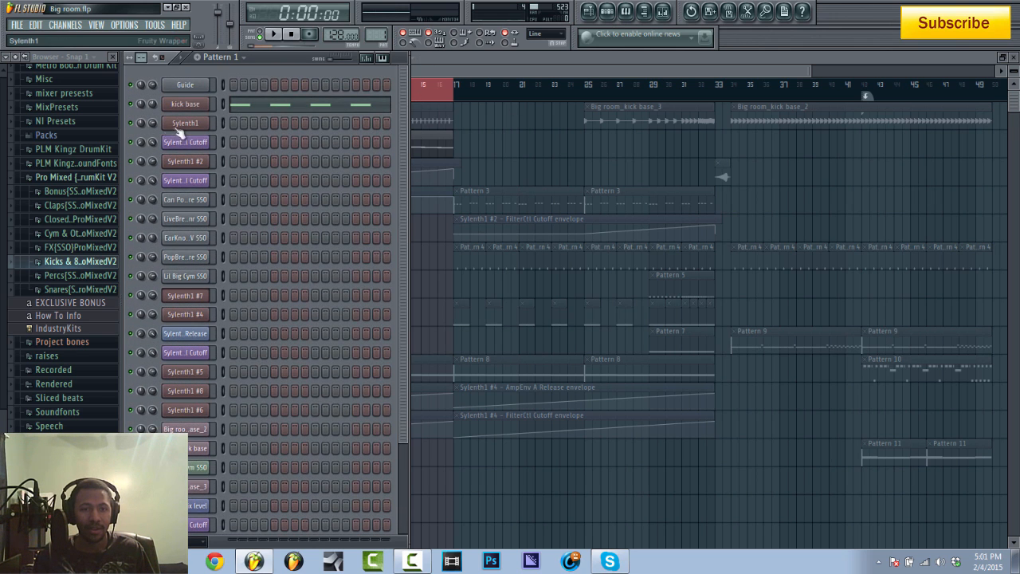
pyautogui.scroll(1, 384, 37)
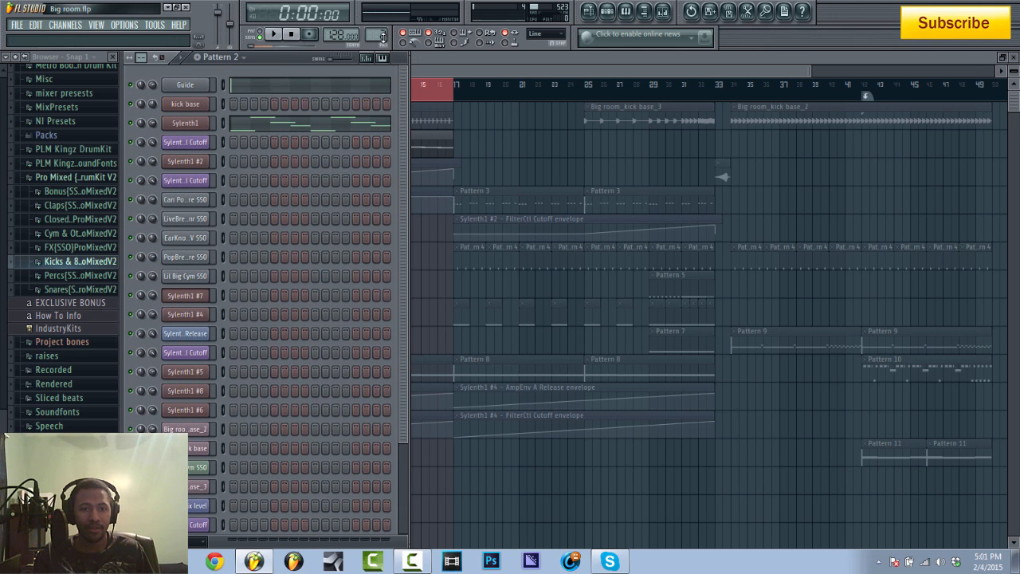
pyautogui.click(186, 125)
pyautogui.moveTo(468, 157); pyautogui.dragTo(543, 128)
pyautogui.click(556, 236)
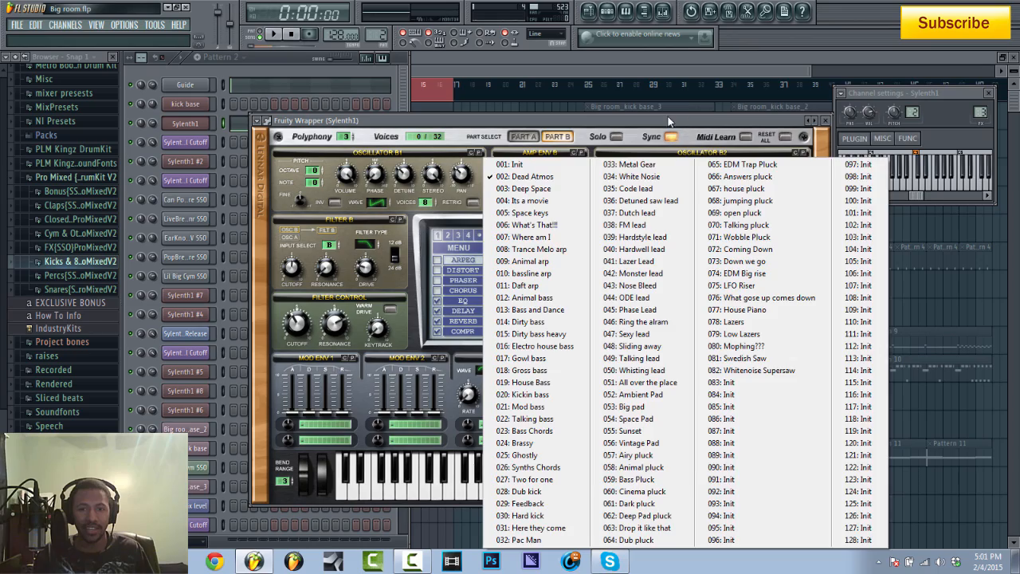
pyautogui.click(623, 132)
pyautogui.moveTo(472, 122); pyautogui.dragTo(490, 160)
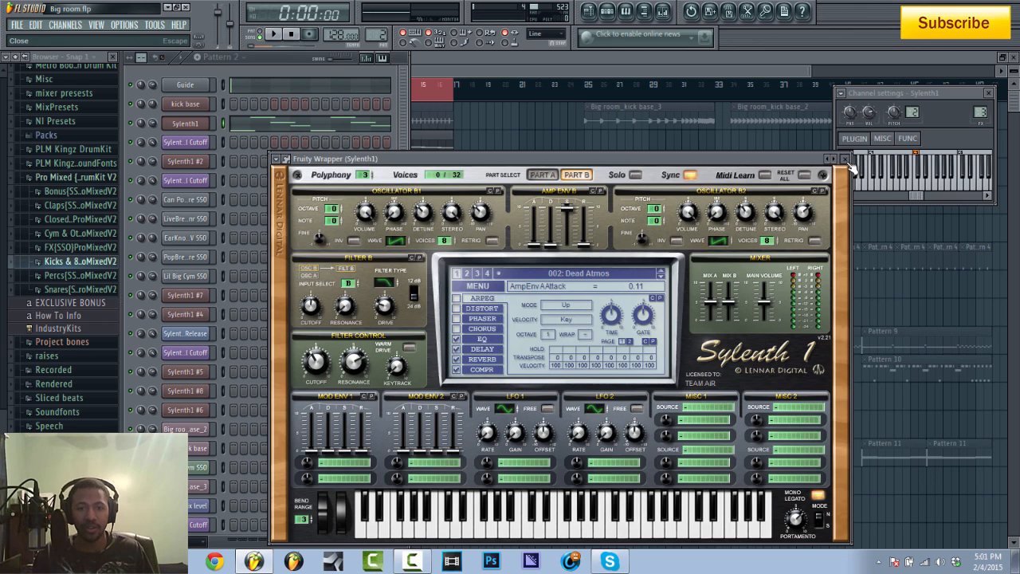
pyautogui.click(847, 160)
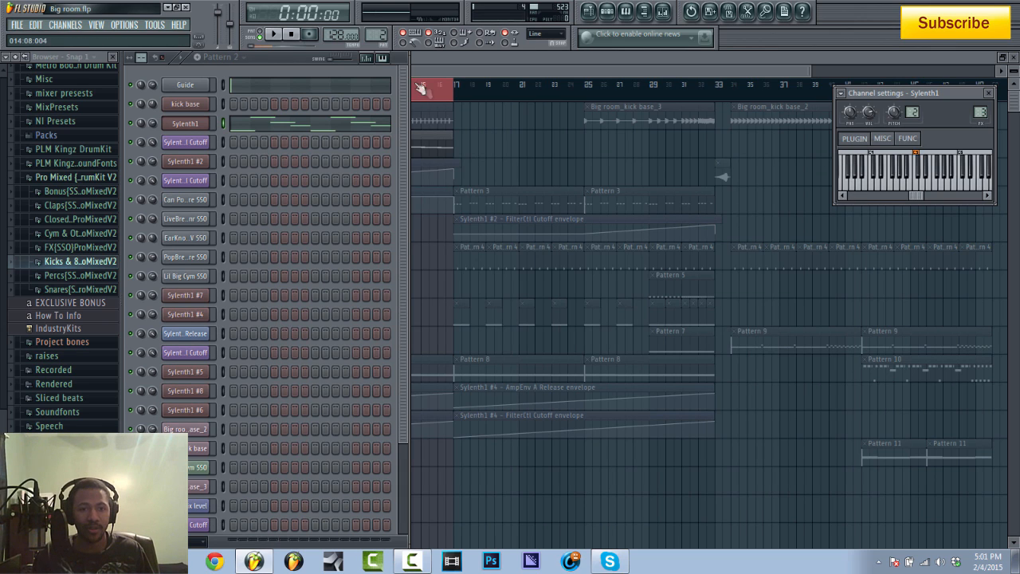
# Play Pattern 2 for a few seconds, then briefly check the playlist and the mixer.
pyautogui.click(274, 35)
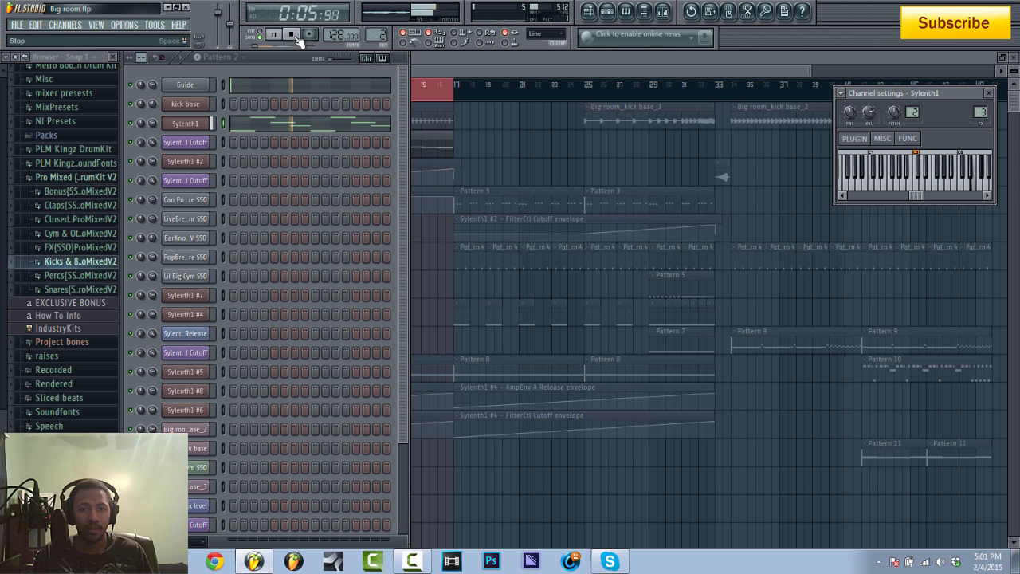
pyautogui.click(293, 36)
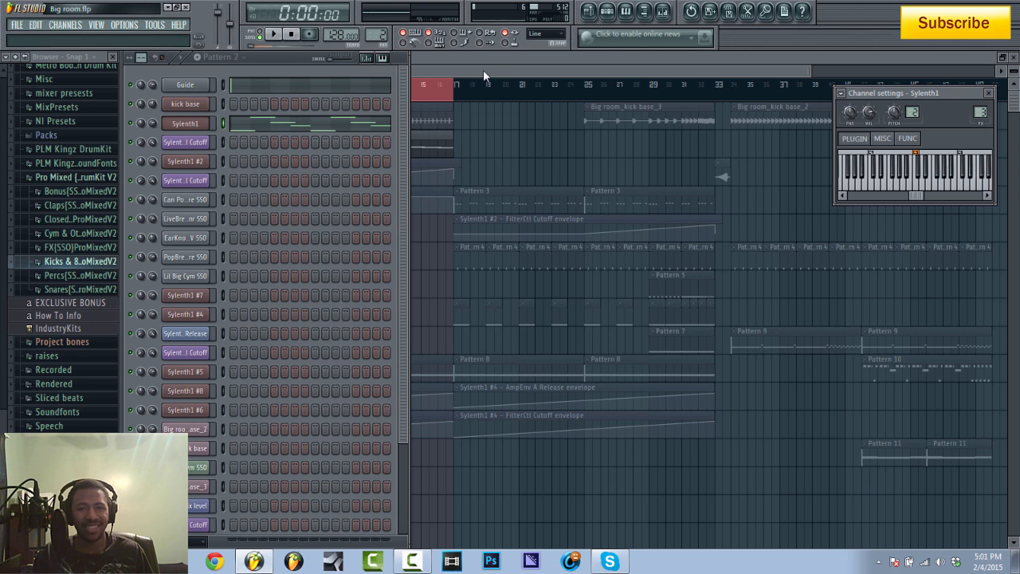
pyautogui.press('F5')
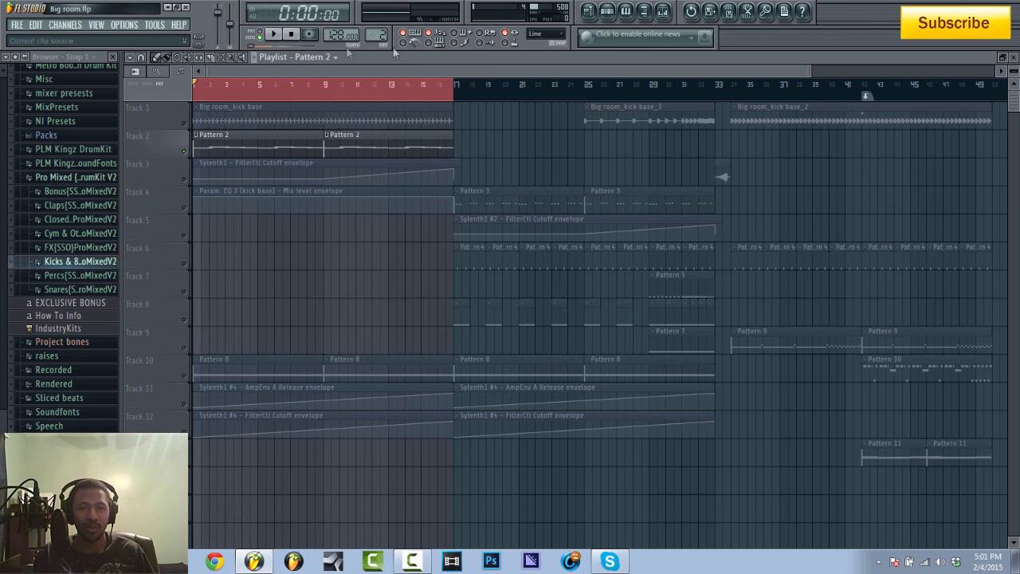
pyautogui.click(671, 19)
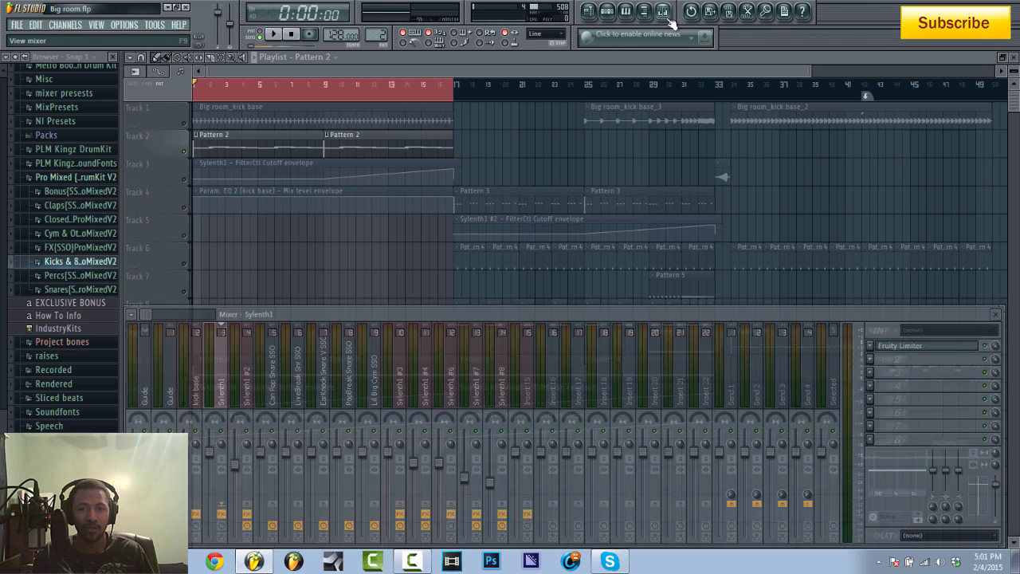
pyautogui.click(672, 19)
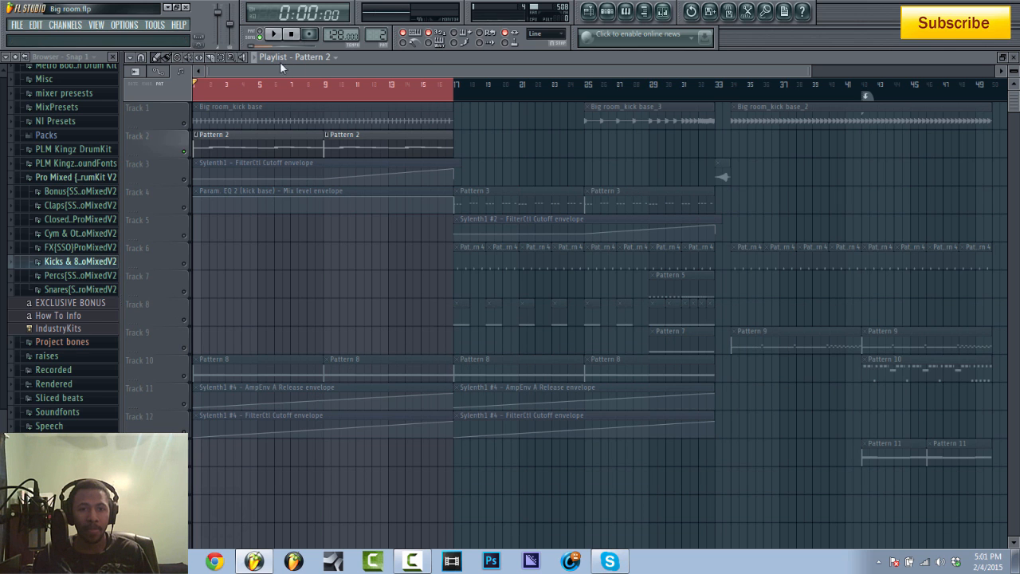
# Reopen Sylenth1 and adjust its filter control cutoff to 44.61 Hz while Pattern 2 plays.
pyautogui.click(606, 11)
pyautogui.click(206, 124)
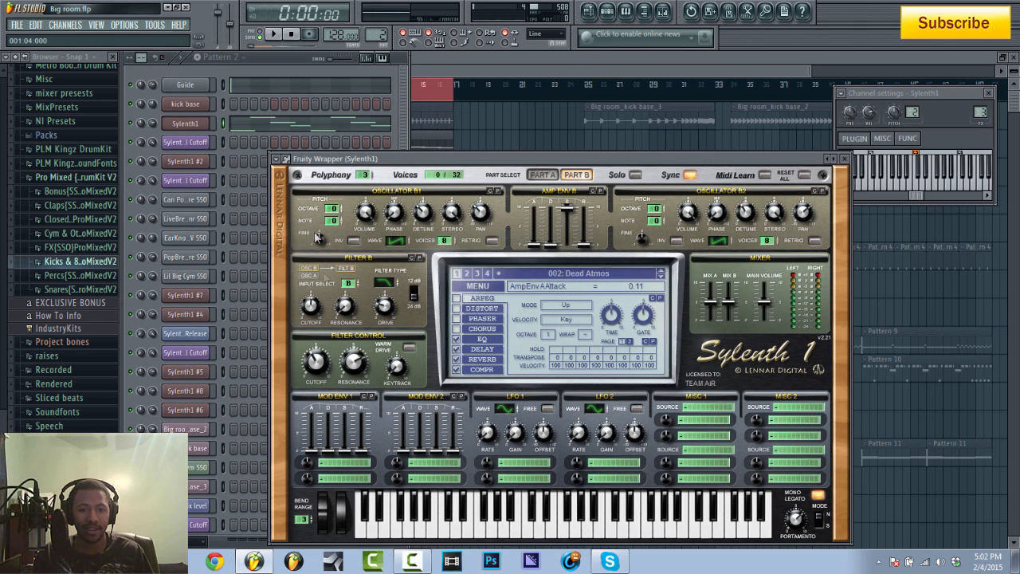
pyautogui.click(275, 36)
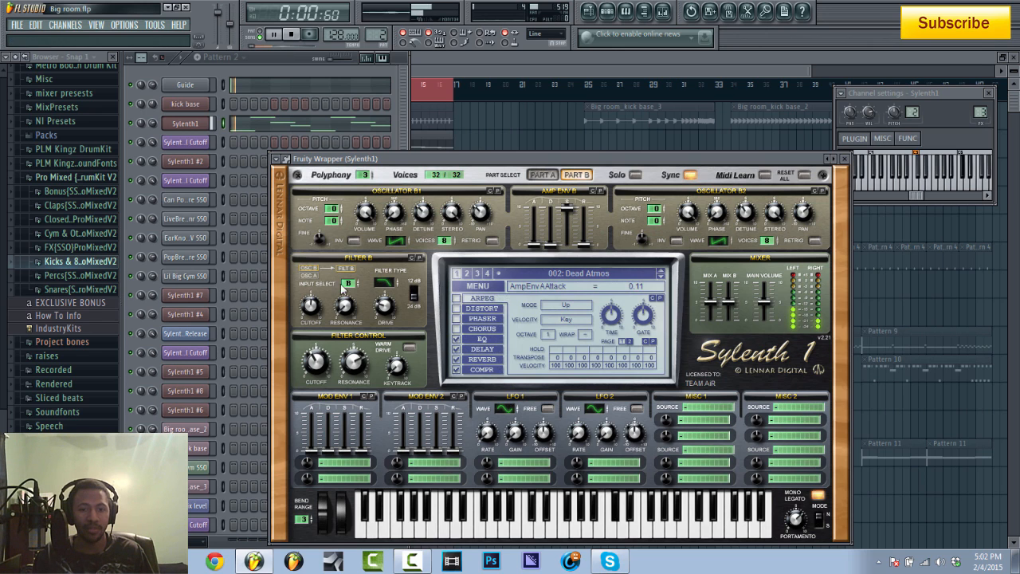
pyautogui.click(317, 361)
pyautogui.moveTo(316, 361)
pyautogui.mouseDown()
pyautogui.moveTo(321, 295)
pyautogui.moveTo(323, 370)
pyautogui.mouseUp()
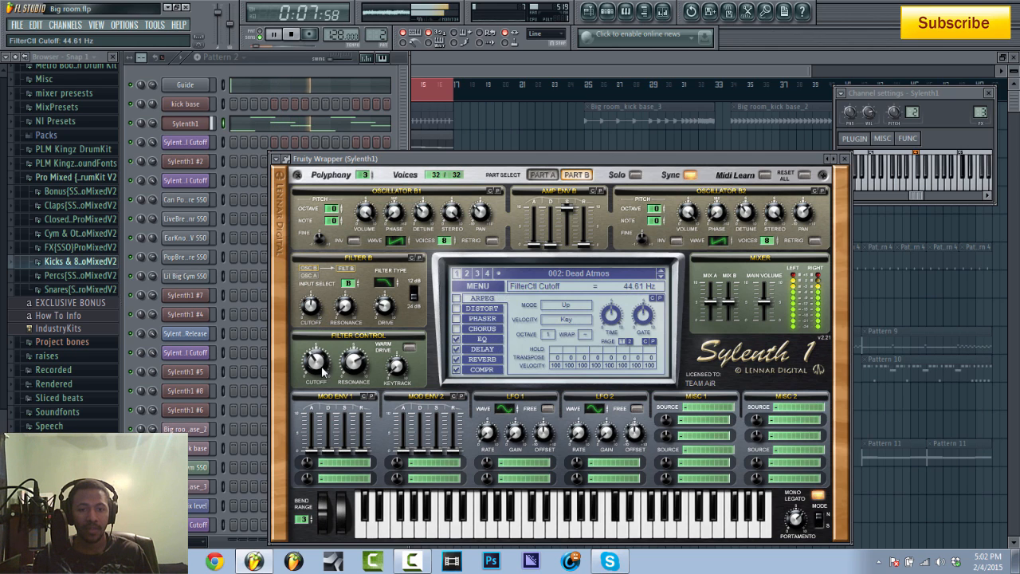
pyautogui.click(291, 34)
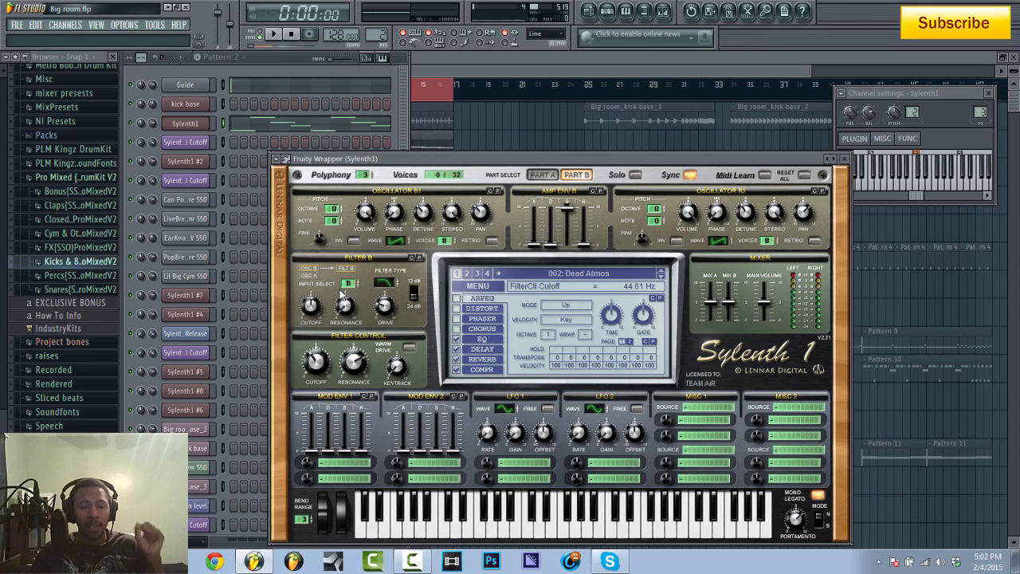
# Check the existing Sylenth1 FilterCtl Cutoff envelope on Track 3 of the playlist.
pyautogui.moveTo(486, 159); pyautogui.dragTo(565, 113)
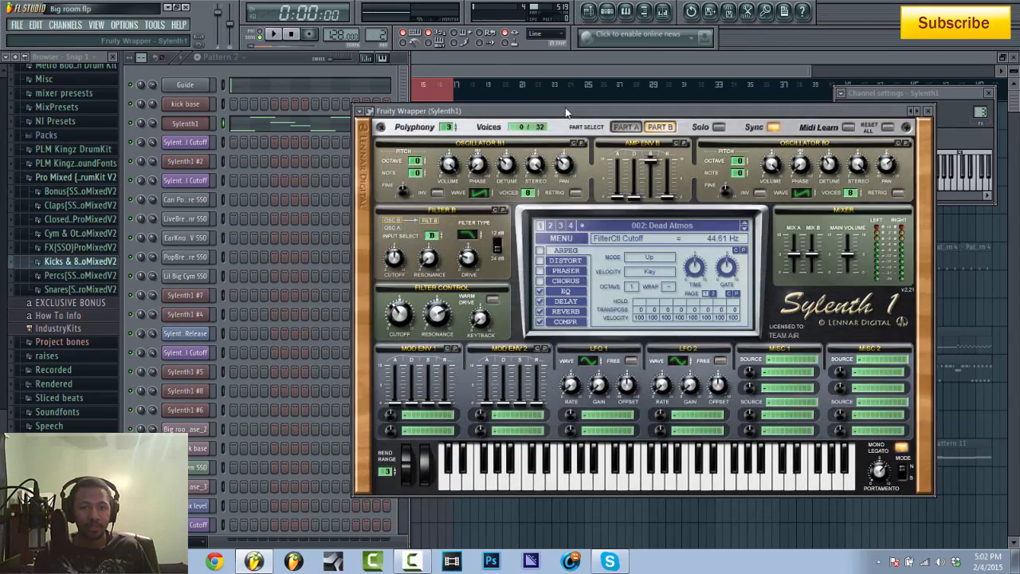
pyautogui.click(444, 73)
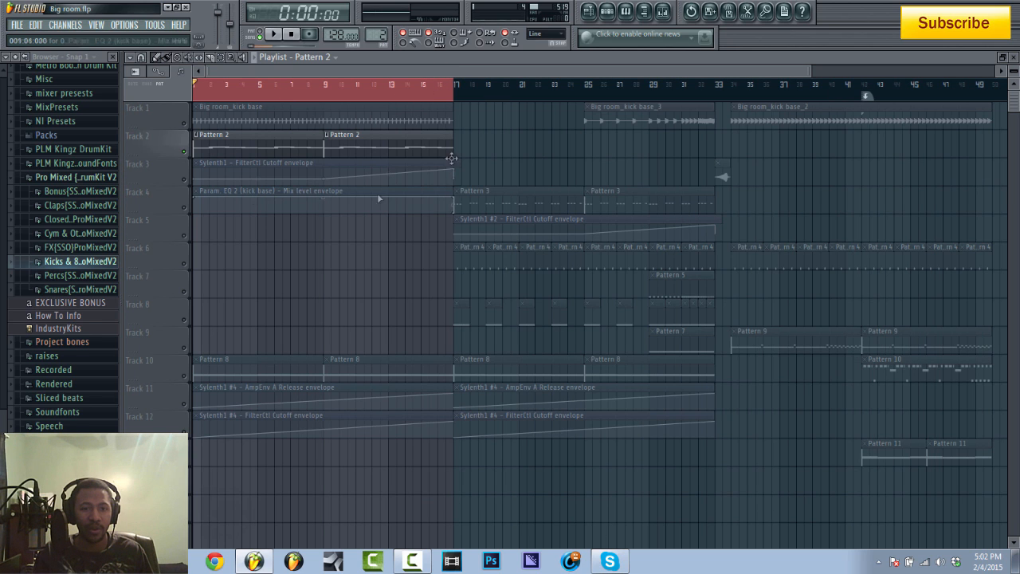
pyautogui.click(626, 10)
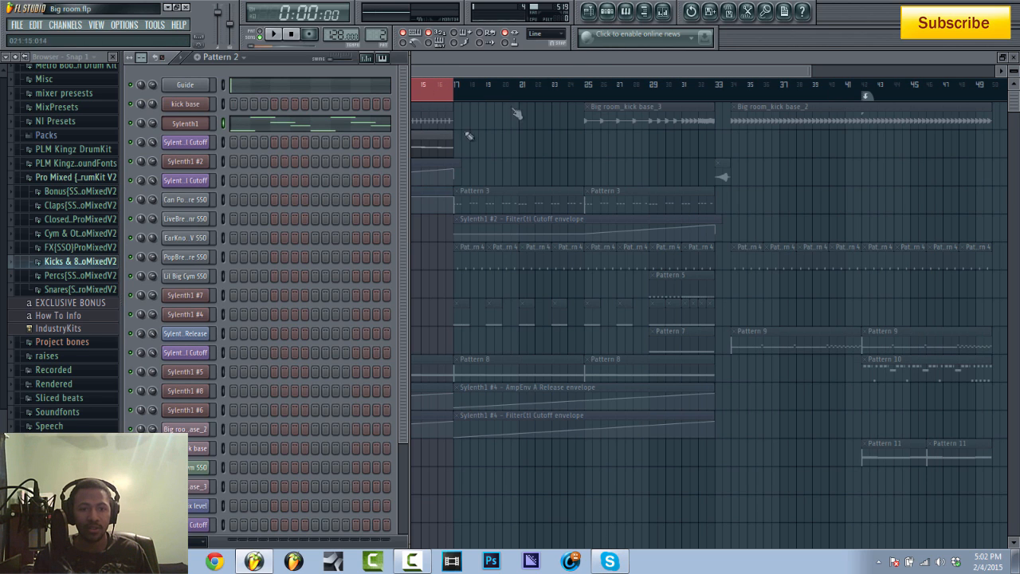
# Move Sylenth1's filter control cutoff, browse the plugin's parameters and create an automation clip for FilterCtl Cutoff.
pyautogui.click(195, 128)
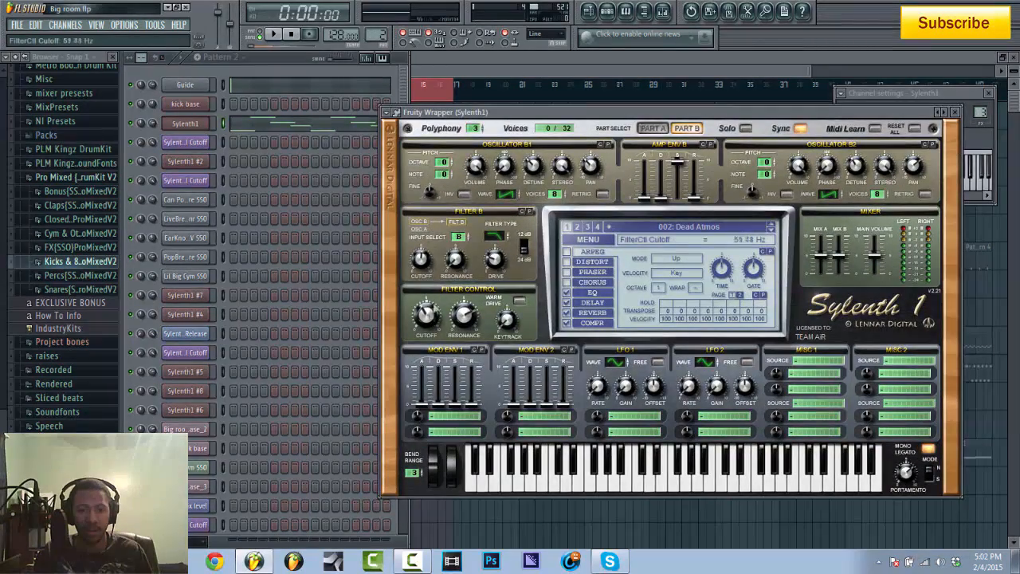
pyautogui.moveTo(426, 314); pyautogui.dragTo(435, 269)
pyautogui.click(390, 115)
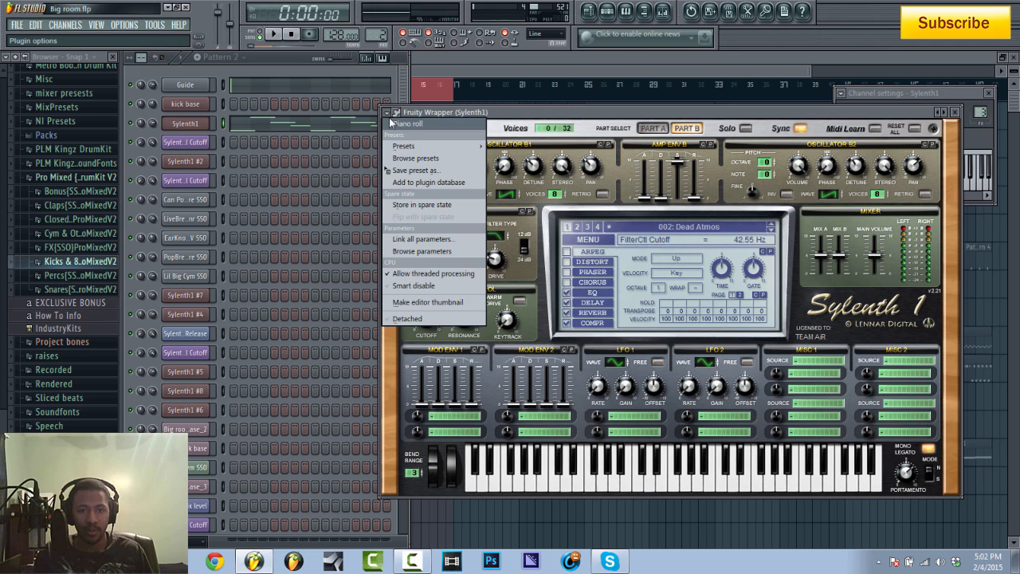
pyautogui.click(424, 251)
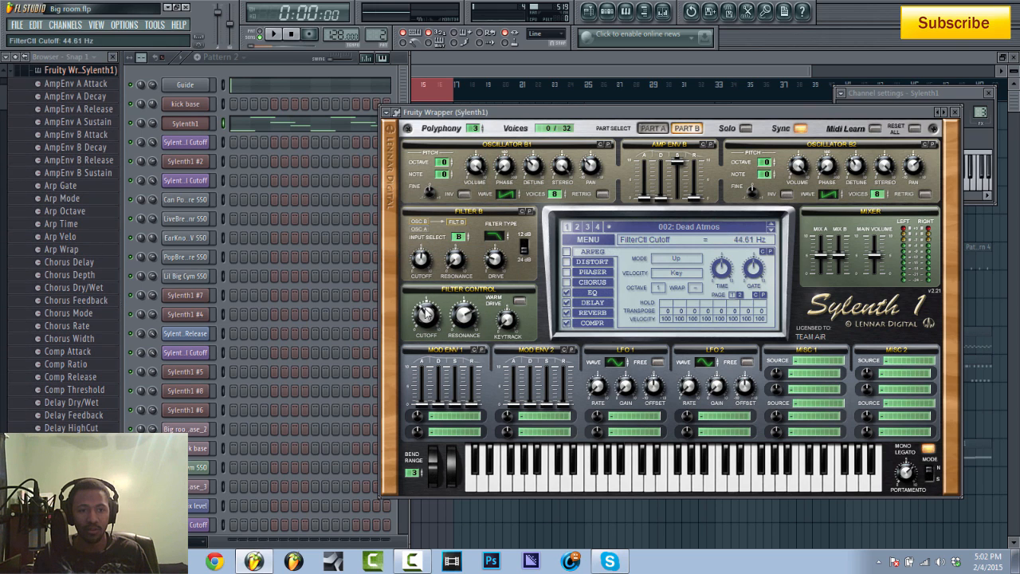
pyautogui.scroll(-10, 2, 106)
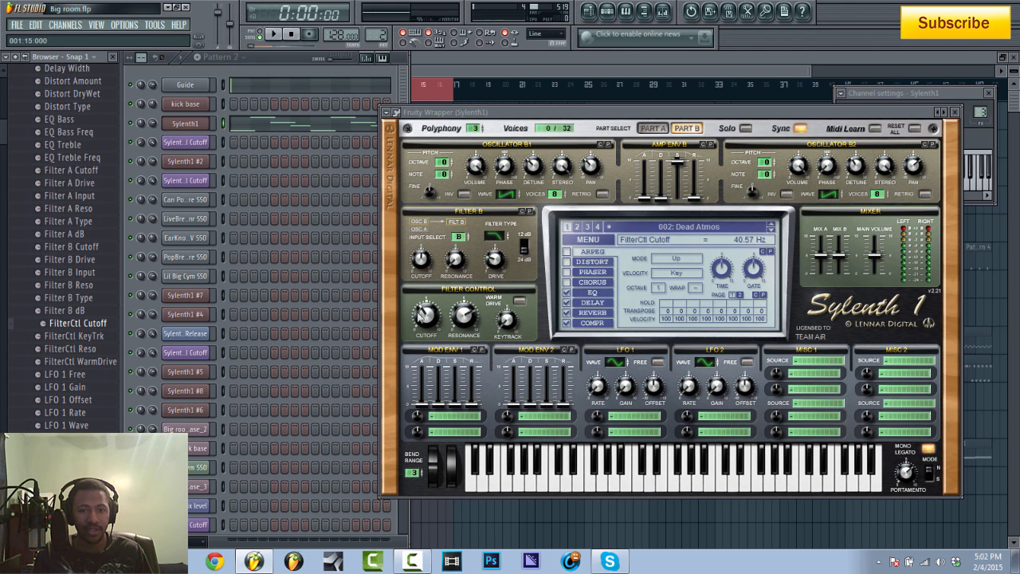
pyautogui.rightClick(92, 323)
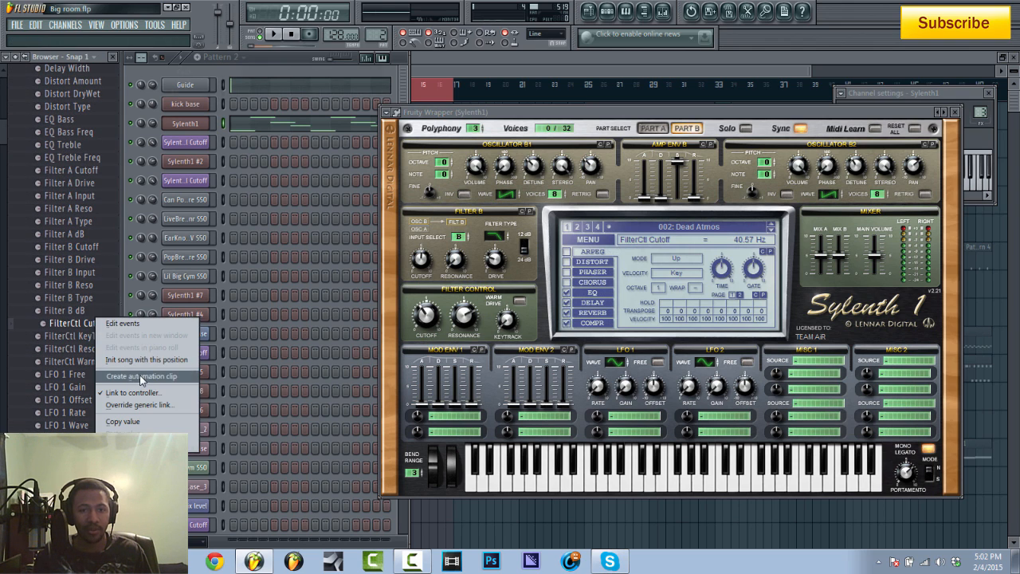
pyautogui.click(140, 376)
pyautogui.click(479, 69)
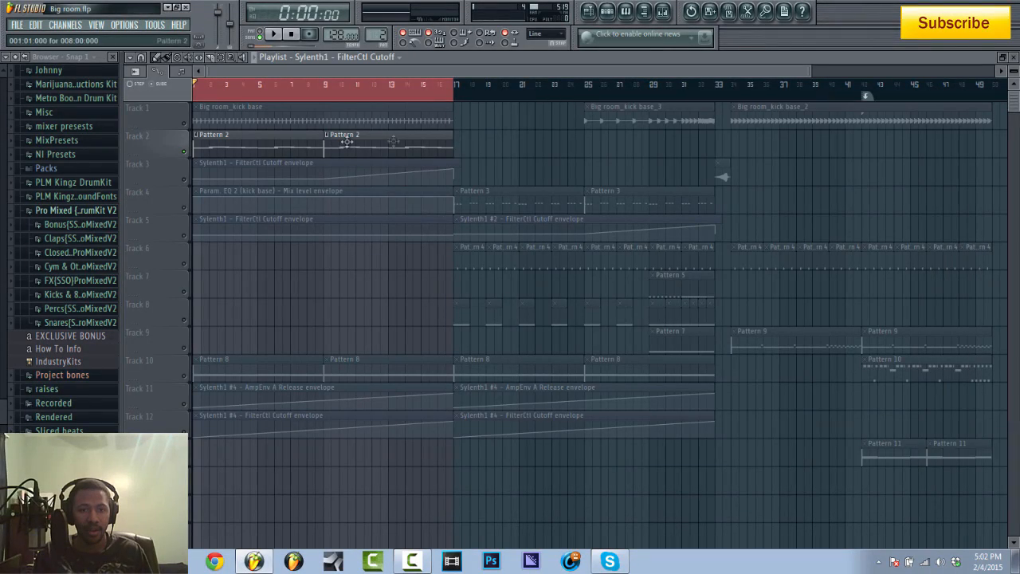
pyautogui.moveTo(1015, 105)
pyautogui.mouseDown()
pyautogui.moveTo(1014, 140)
pyautogui.moveTo(1014, 105)
pyautogui.mouseUp()
# Set Sylenth1's filter control cutoff to 62.20 Hz, create another FilterCtl Cutoff automation clip from its parameter list, and look for it in the playlist.
pyautogui.click(662, 12)
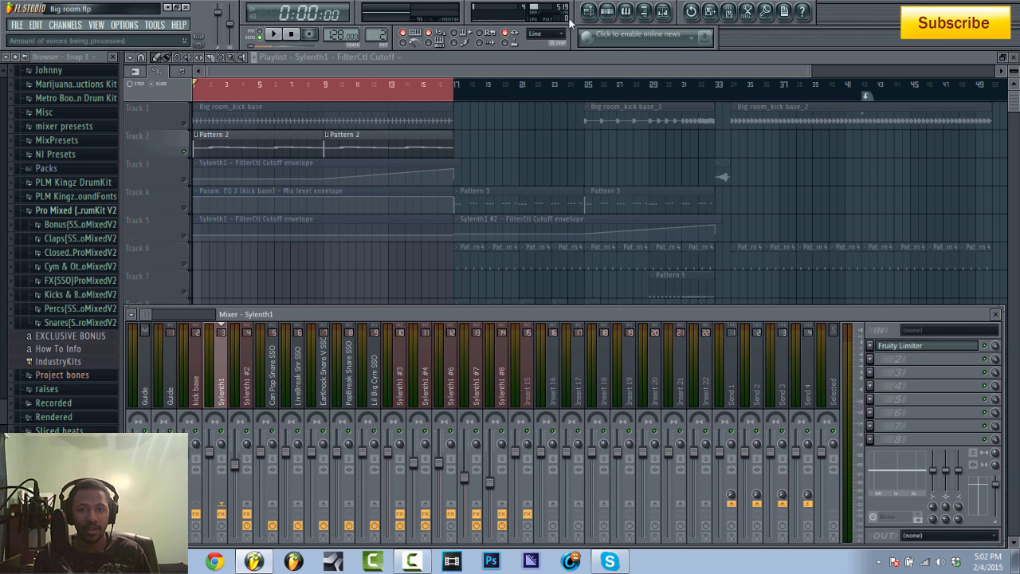
pyautogui.click(613, 18)
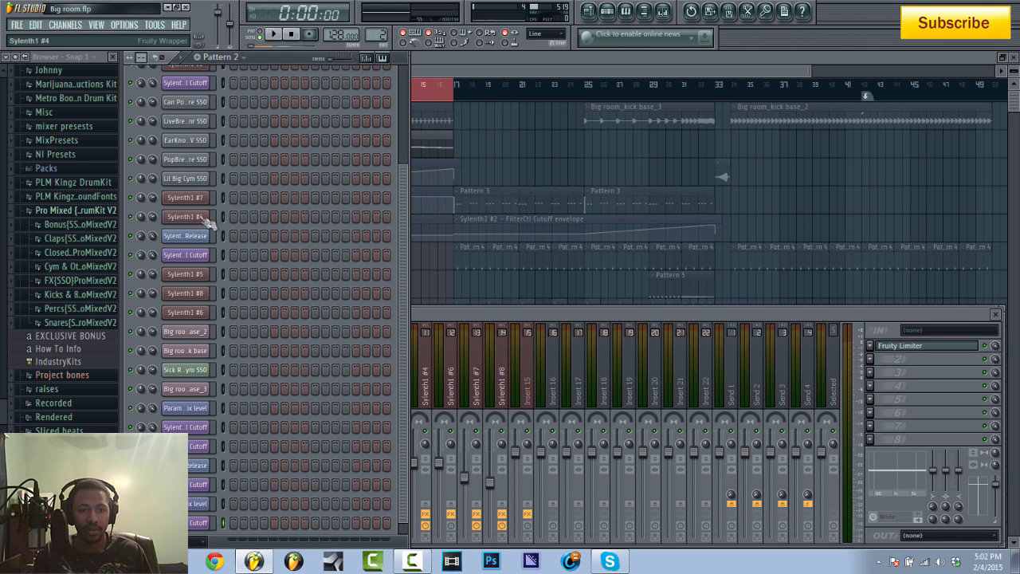
pyautogui.scroll(3, 183, 159)
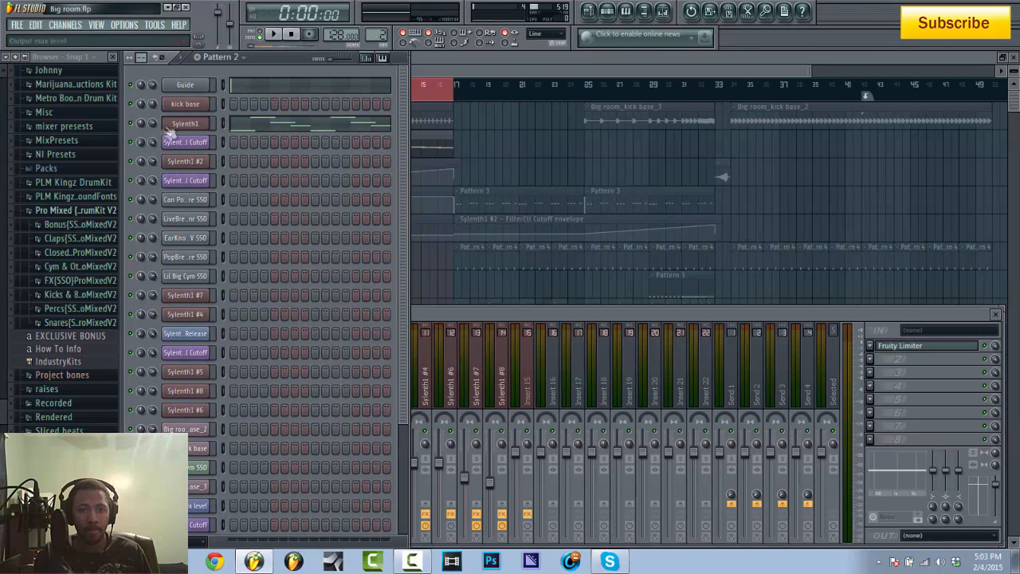
pyautogui.click(185, 123)
pyautogui.click(388, 115)
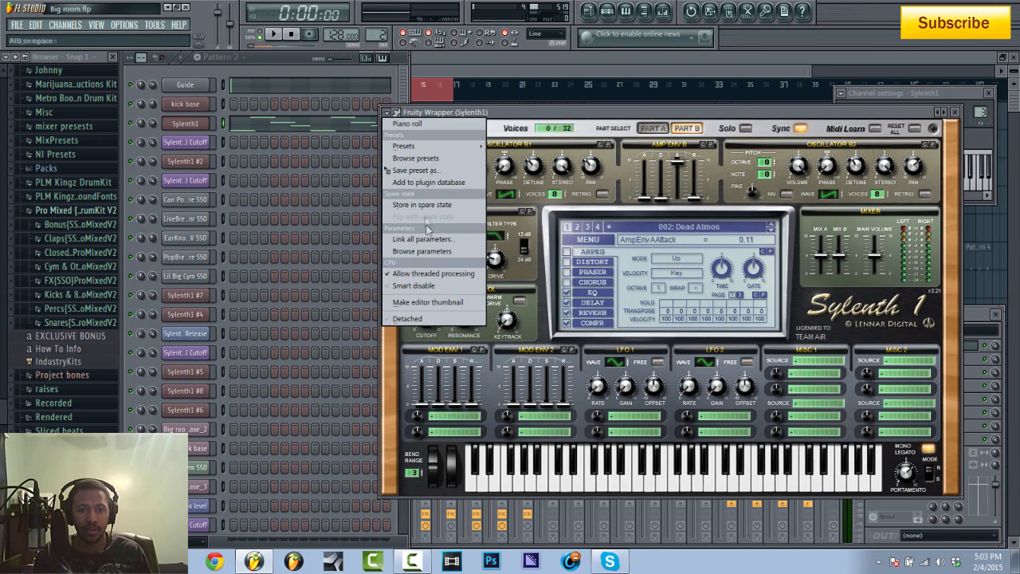
pyautogui.click(424, 249)
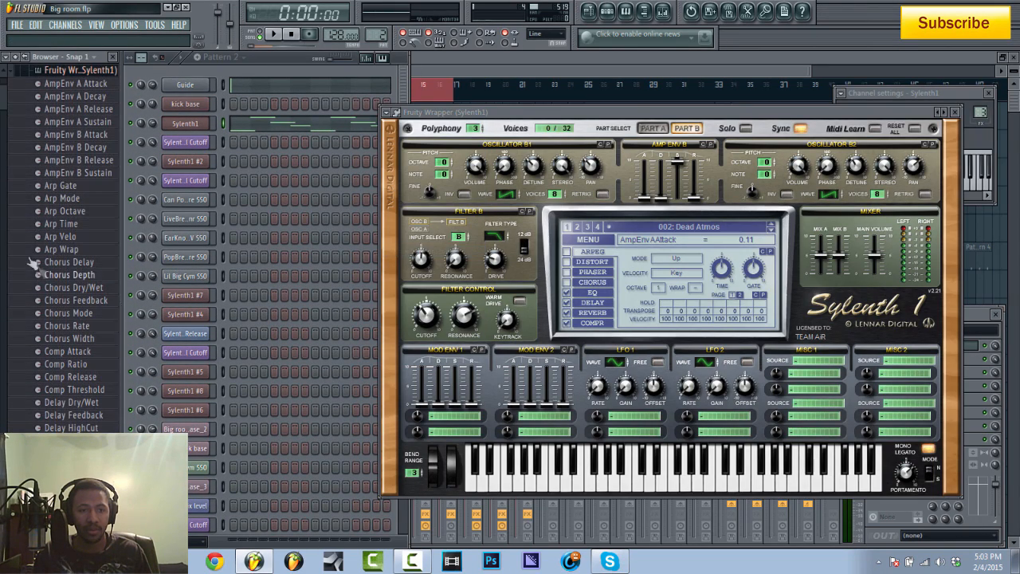
pyautogui.moveTo(428, 314); pyautogui.dragTo(430, 316)
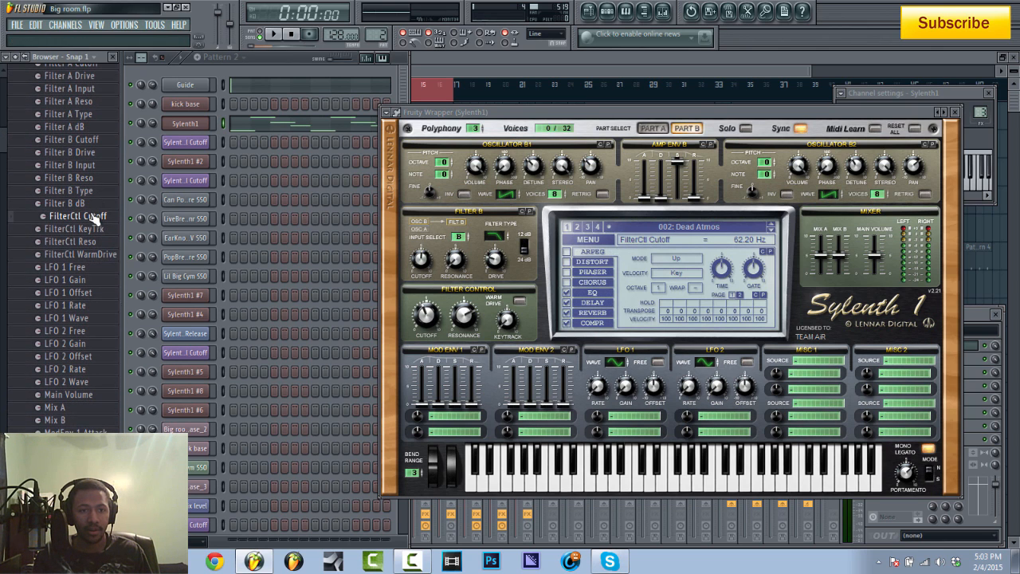
pyautogui.rightClick(96, 216)
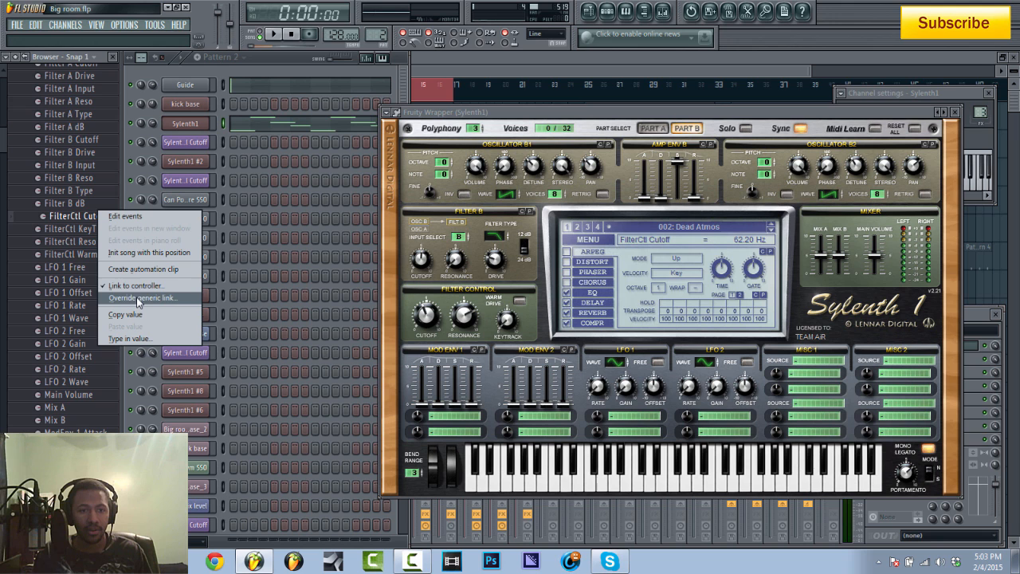
pyautogui.click(159, 269)
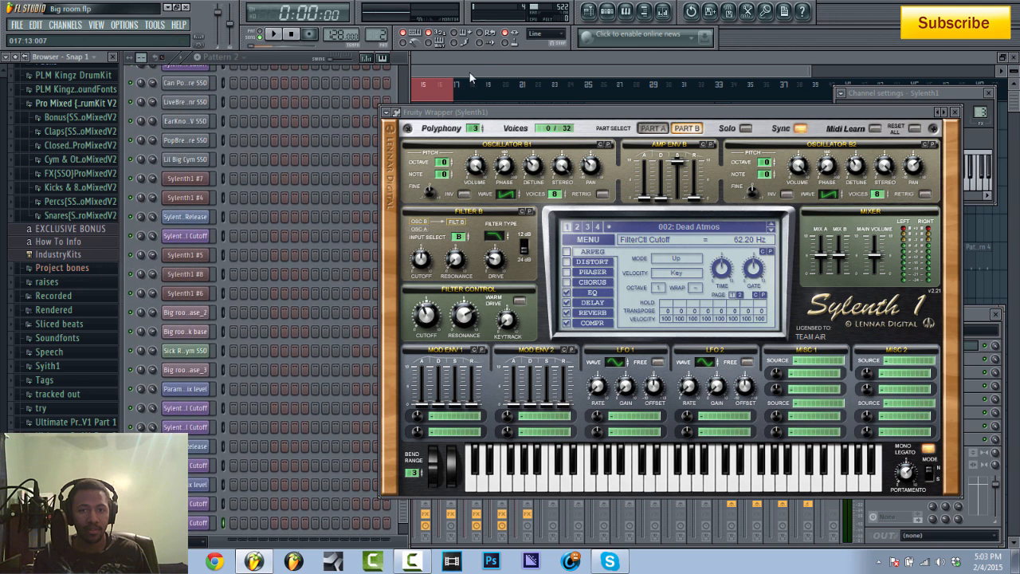
pyautogui.click(469, 74)
pyautogui.scroll(-10, 489, 136)
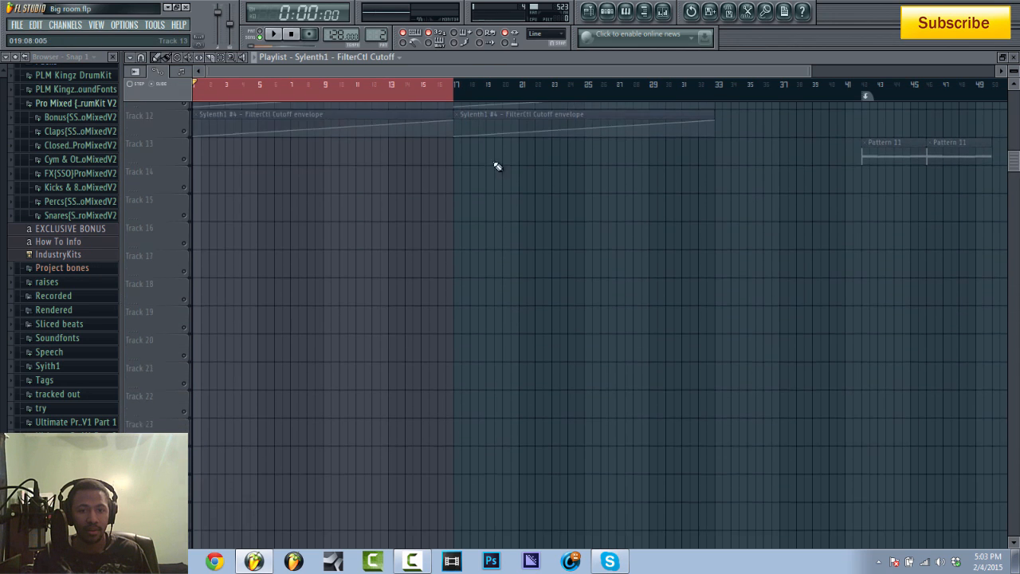
# Unmute playlist Tracks 3, 5 and 6, and remove the Sylenth1 FilterCtl Cutoff envelope from Track 6.
pyautogui.scroll(9, 498, 223)
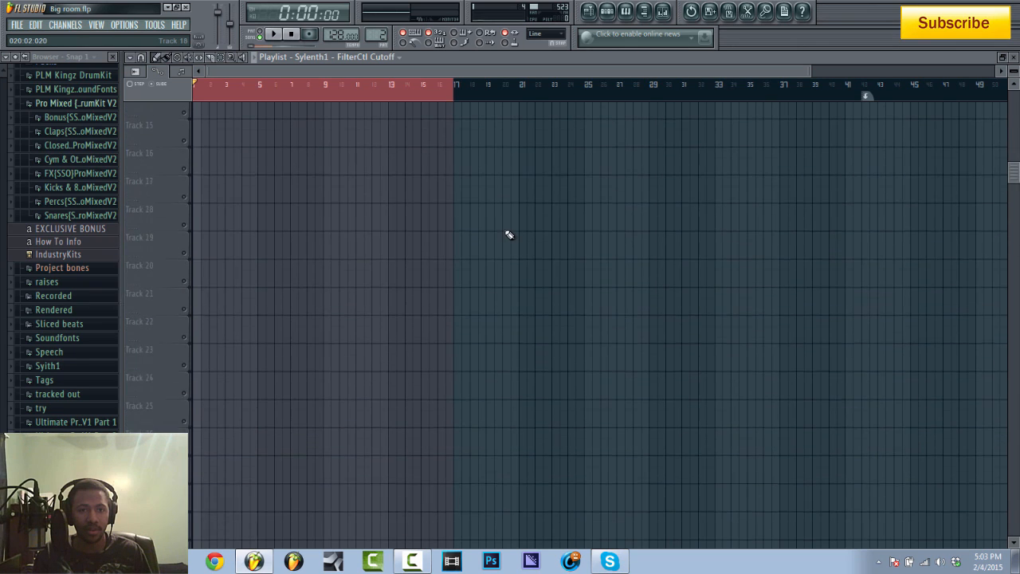
pyautogui.scroll(2, 501, 229)
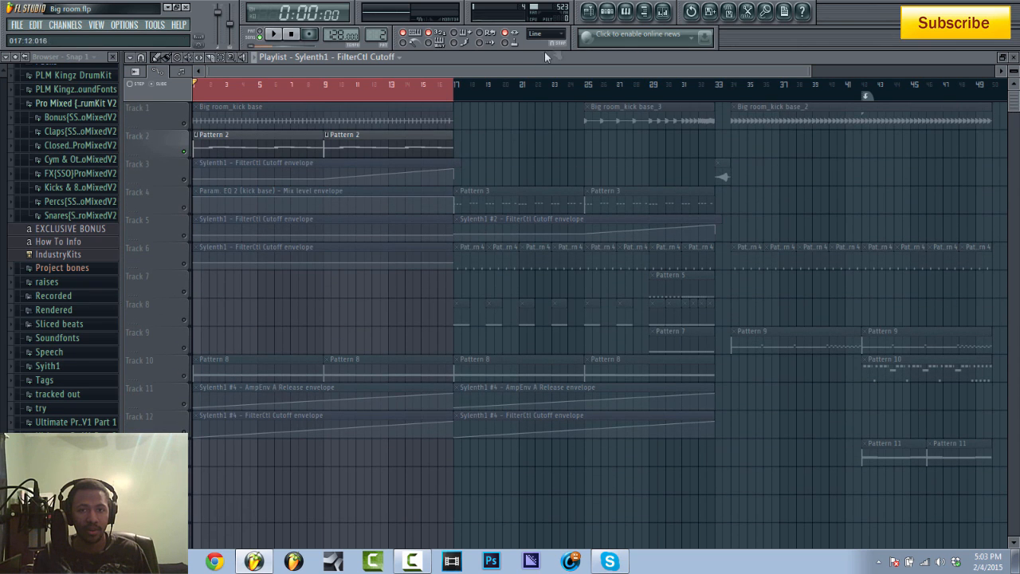
pyautogui.click(189, 178)
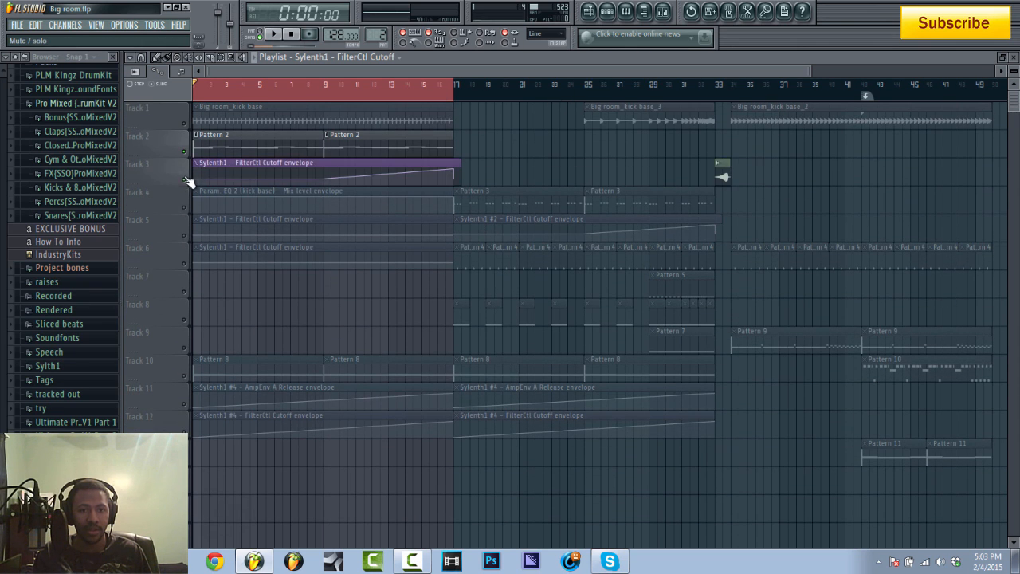
pyautogui.click(186, 208)
pyautogui.click(186, 207)
pyautogui.click(186, 237)
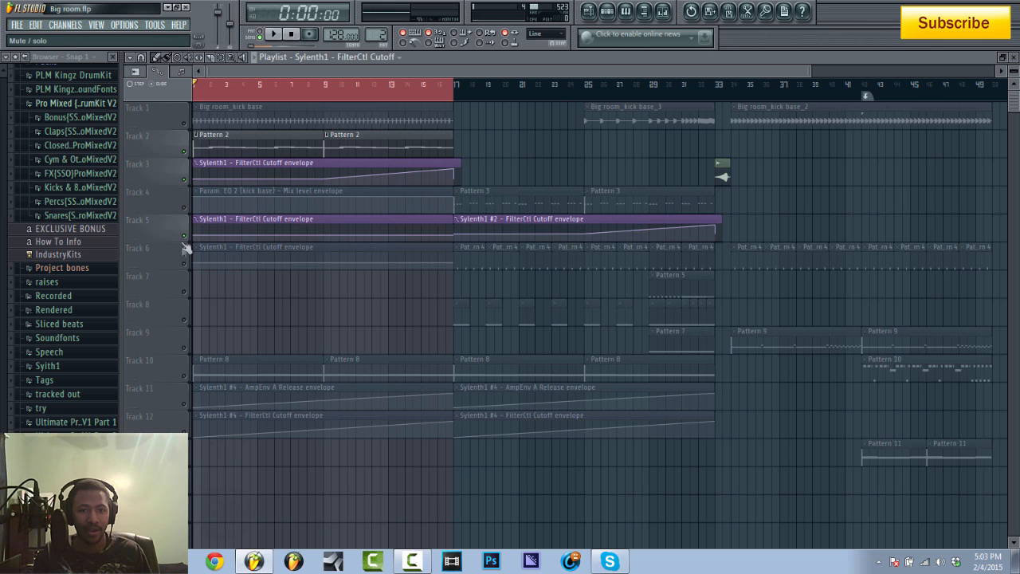
pyautogui.click(185, 265)
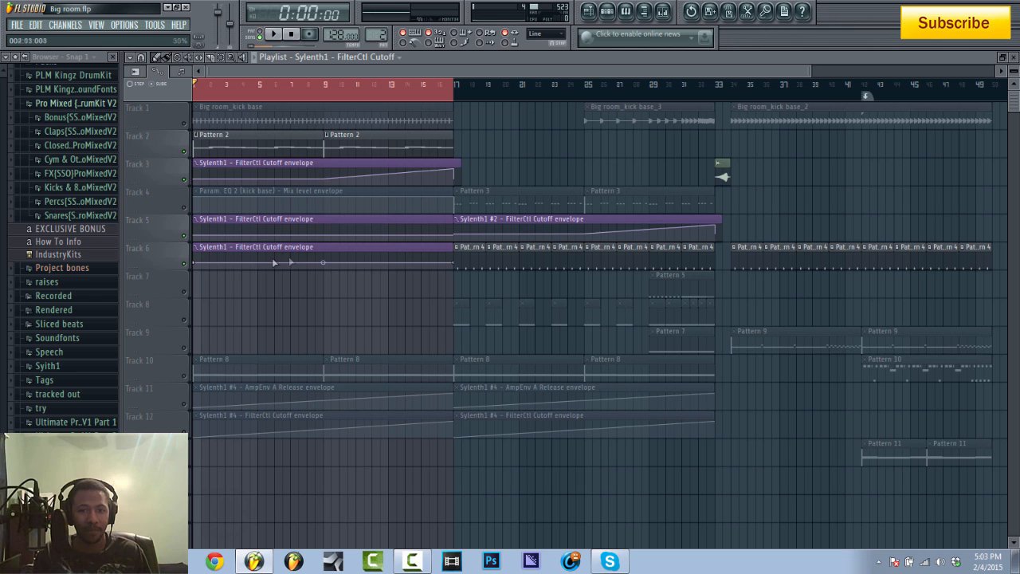
pyautogui.moveTo(320, 247); pyautogui.dragTo(319, 174)
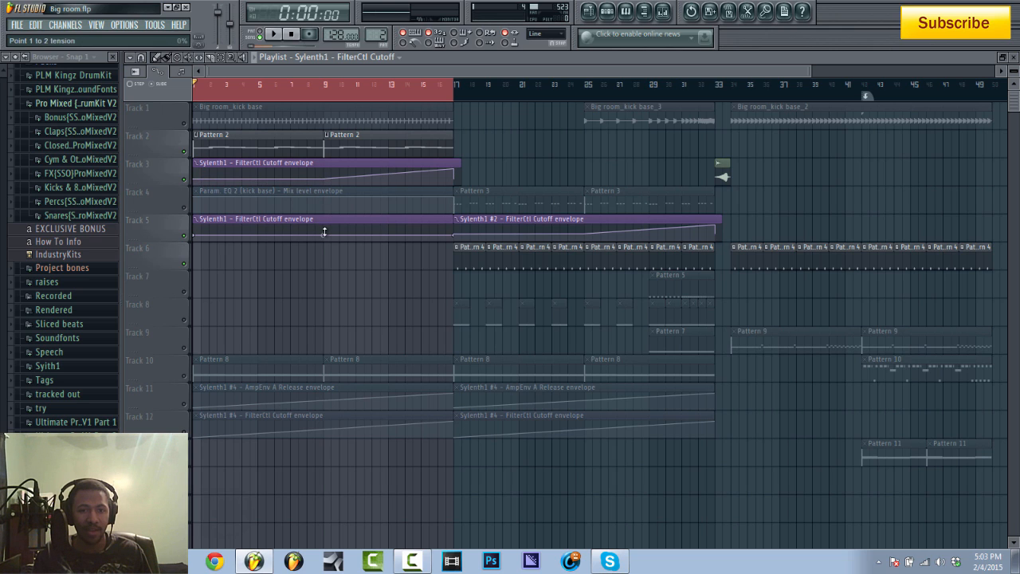
# Copy the first point's value in Track 5's Sylenth1 cutoff envelope and paste 37% onto the middle point at bar 9.
pyautogui.moveTo(327, 234); pyautogui.dragTo(327, 235)
pyautogui.rightClick(196, 236)
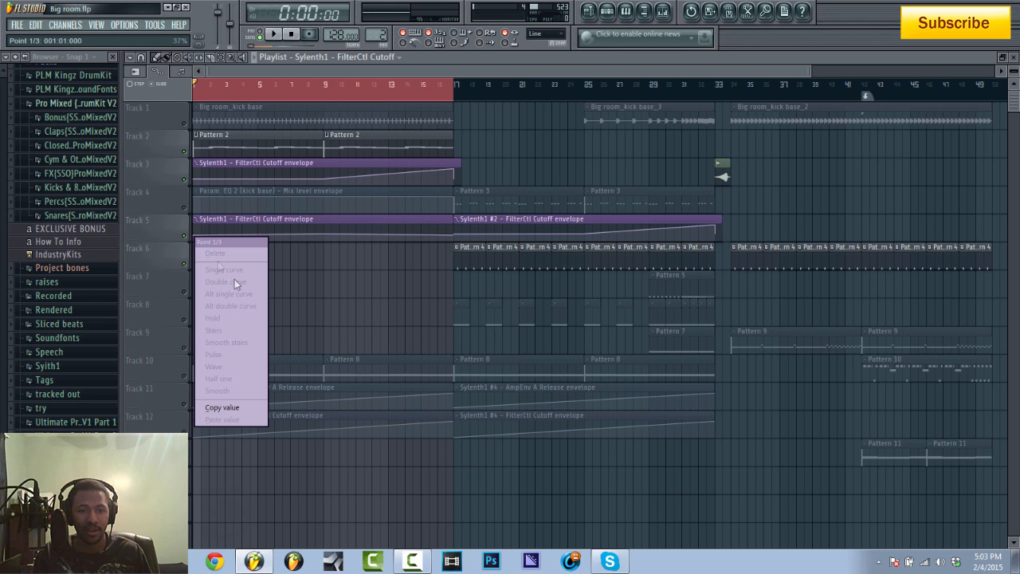
pyautogui.click(223, 408)
pyautogui.rightClick(328, 234)
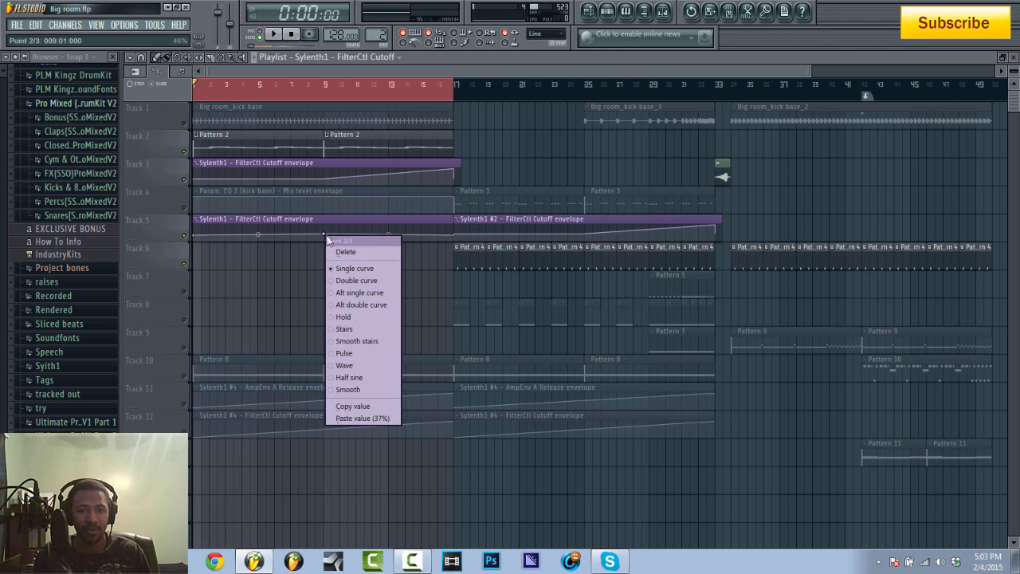
pyautogui.click(355, 417)
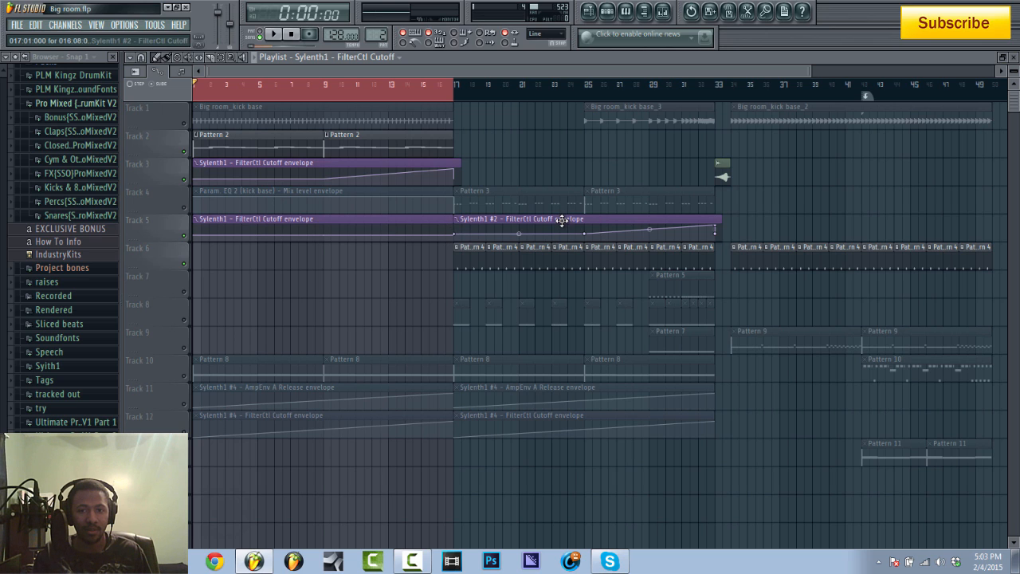
# Shift the Sylenth1 #2 envelope about three bars later, raise the Track 5 Sylenth1 envelope's end, and paste 37% onto its last point.
pyautogui.moveTo(562, 222); pyautogui.dragTo(611, 222)
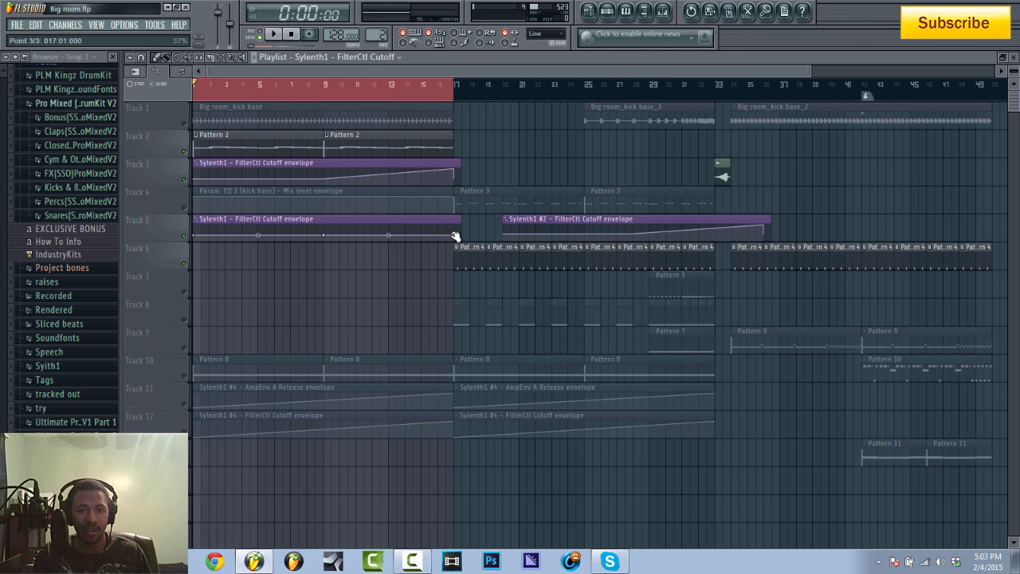
pyautogui.moveTo(453, 236); pyautogui.dragTo(458, 221)
pyautogui.rightClick(454, 243)
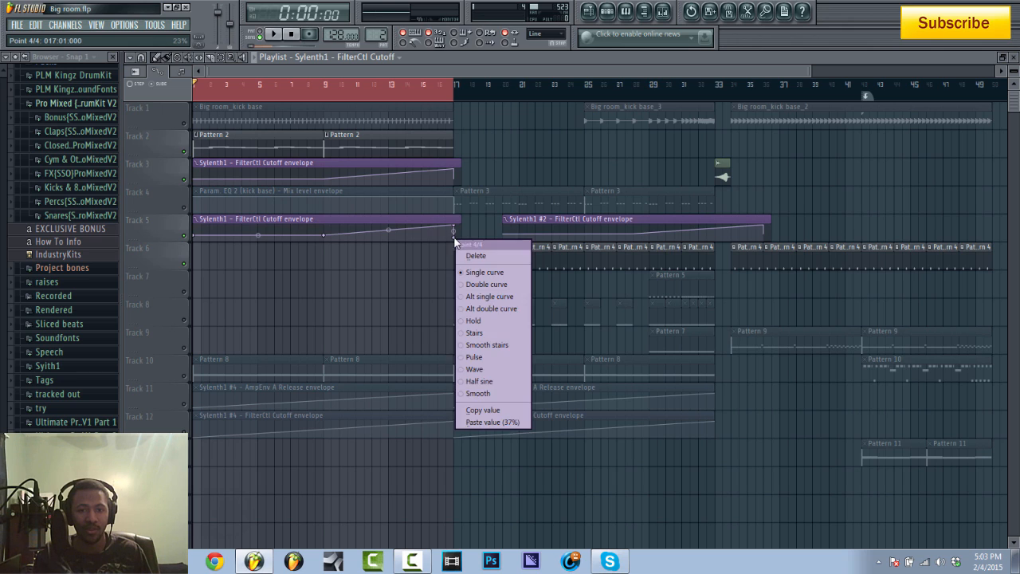
pyautogui.click(492, 422)
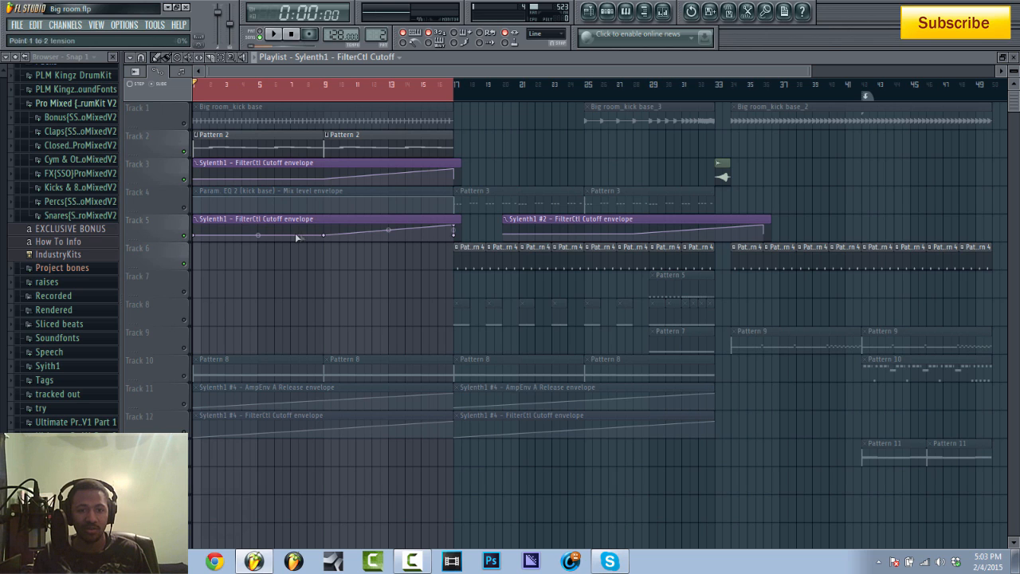
# Delete the Sylenth1 cutoff envelope from Track 5 and move the Sylenth1 #2 envelope back to bar 17.
pyautogui.rightClick(454, 231)
pyautogui.moveTo(532, 218); pyautogui.dragTo(482, 217)
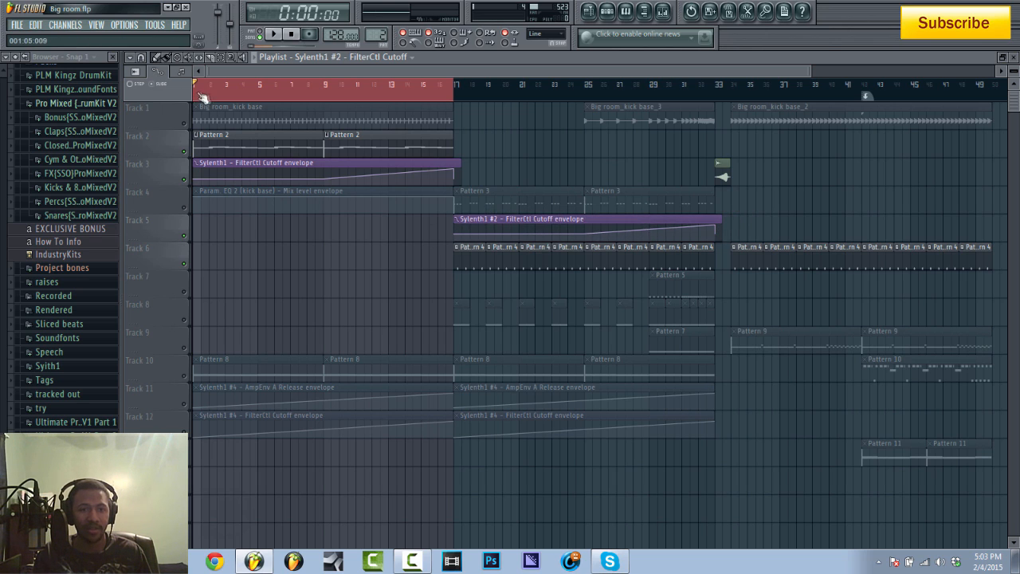
# Play the song from the start and from about bar 8, watching the automated filter cutoff knob in Sylenth1, and stop playback.
pyautogui.press('space')
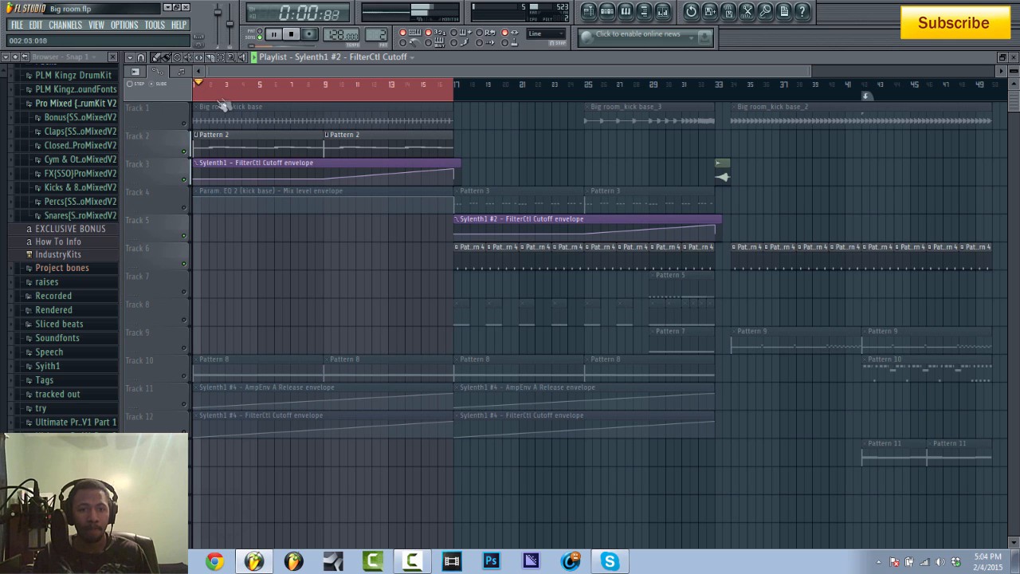
pyautogui.click(312, 94)
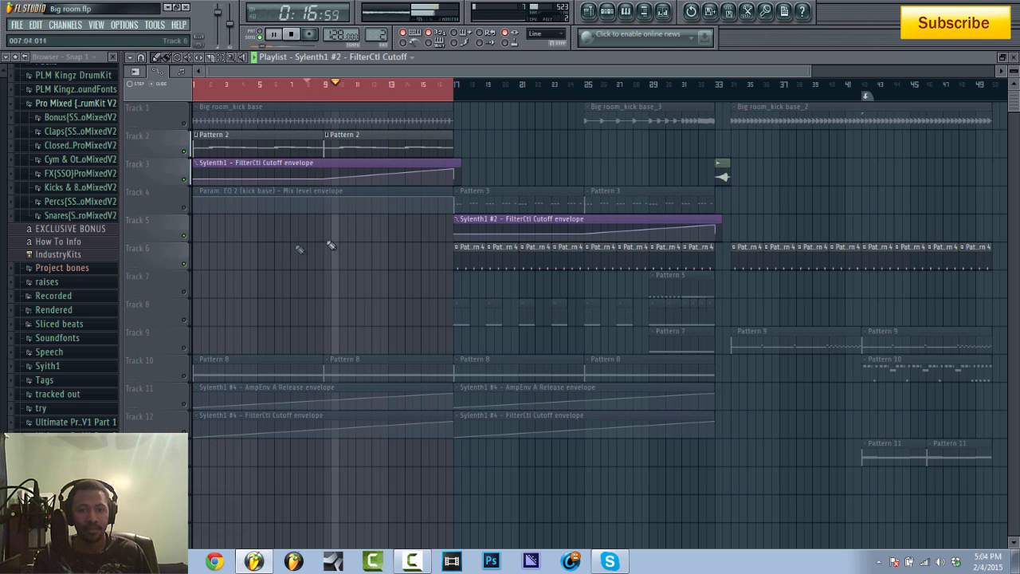
pyautogui.click(608, 11)
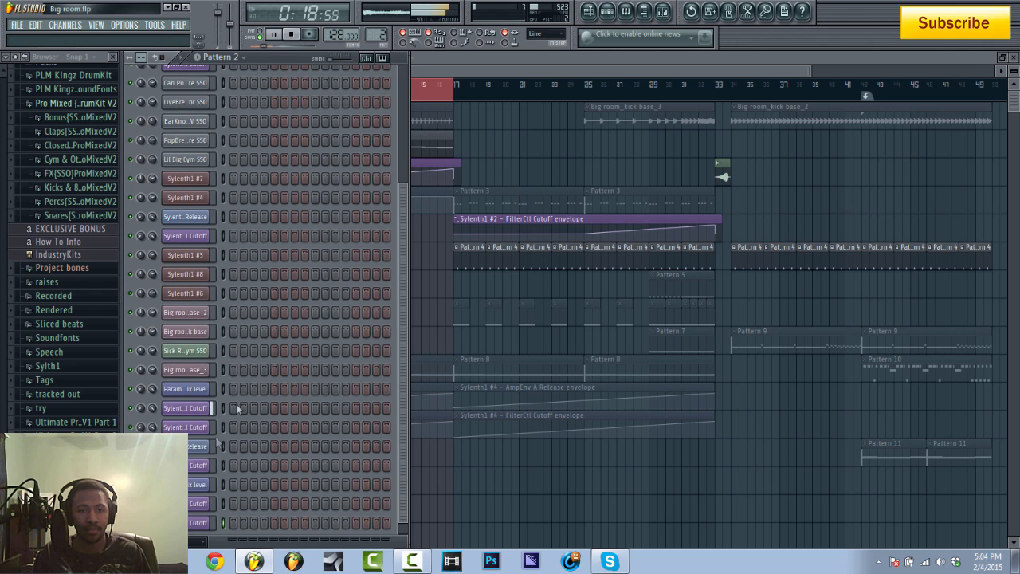
pyautogui.scroll(3, 349, 235)
pyautogui.click(200, 124)
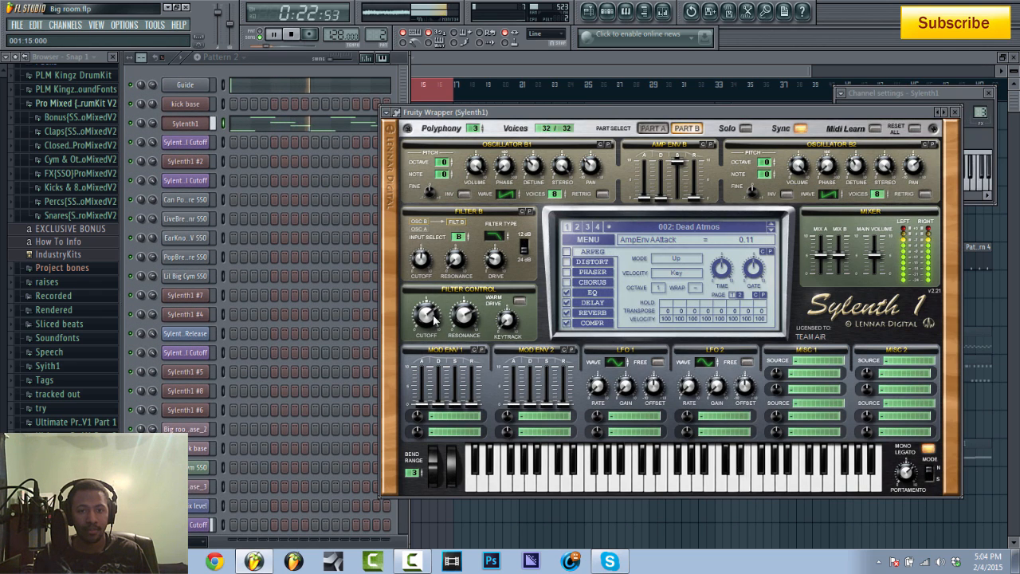
pyautogui.press('space')
pyautogui.click(292, 34)
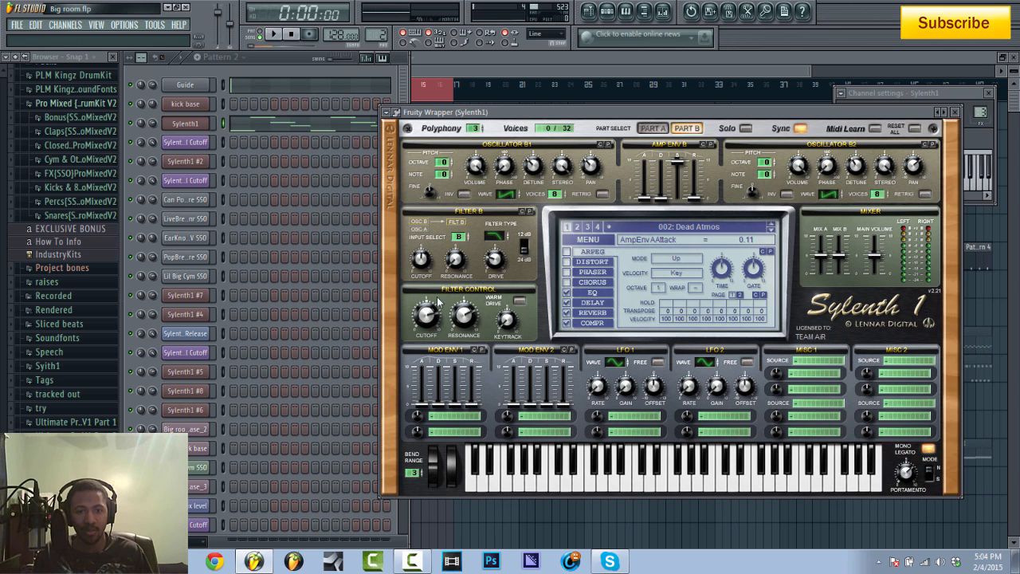
# Return to the playlist, unmute Track 1, and listen to the kick with Pattern 2 from the start and from about bar 8.
pyautogui.click(466, 73)
pyautogui.click(184, 124)
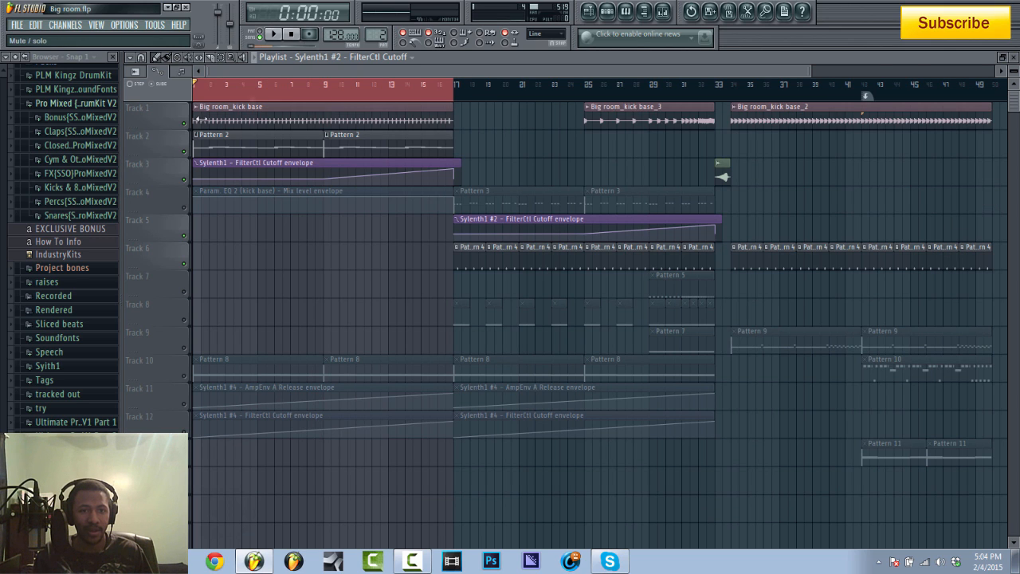
pyautogui.click(275, 35)
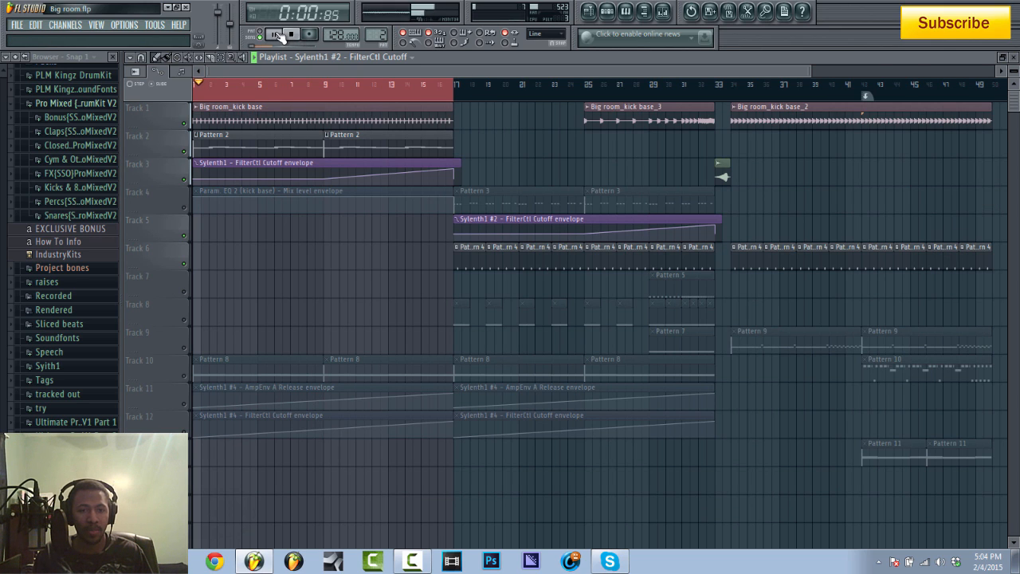
pyautogui.click(315, 93)
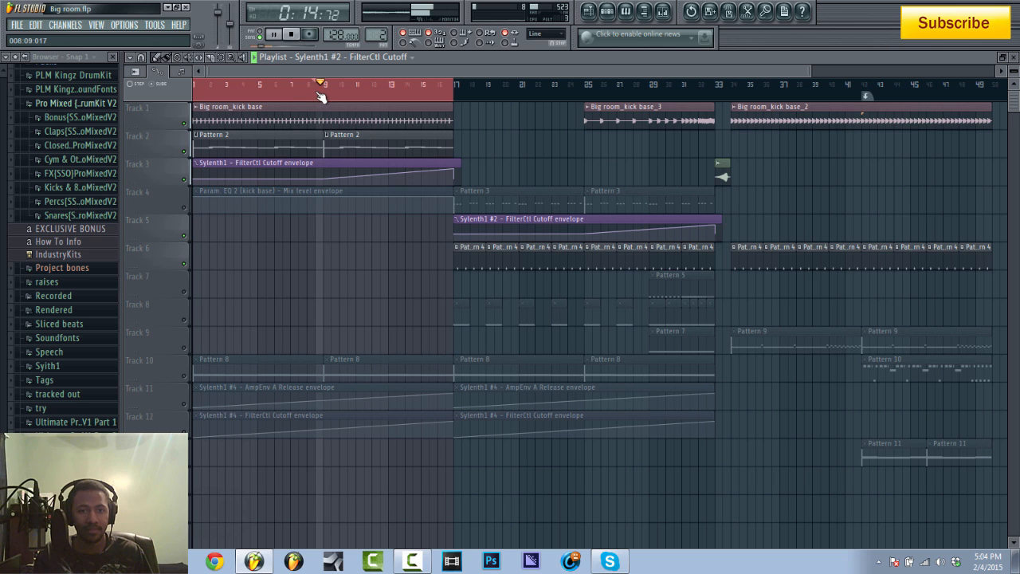
pyautogui.click(301, 38)
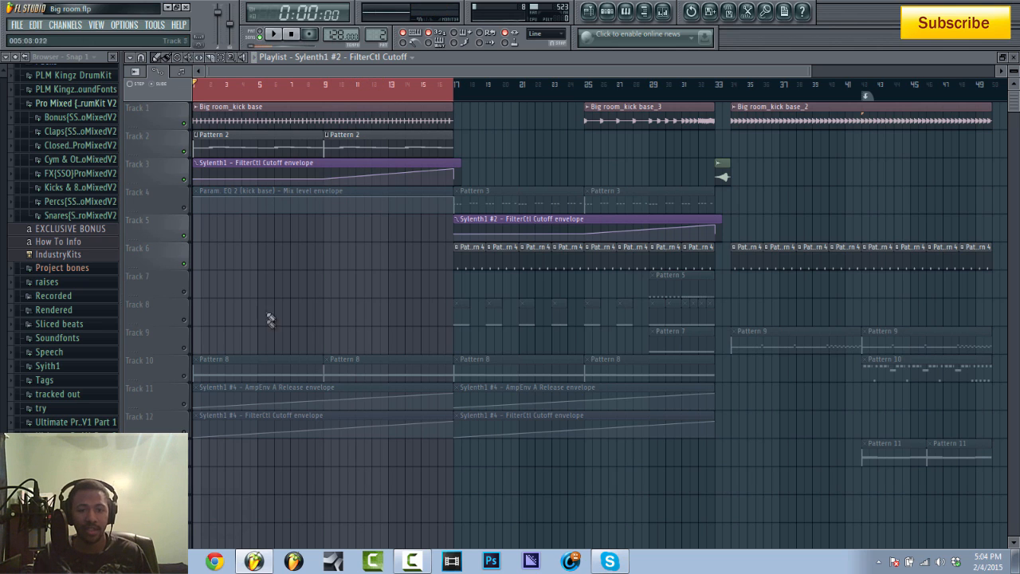
# Unmute Track 10, mute Tracks 1, 2 and 3, and listen to Pattern 8 on its own.
pyautogui.click(188, 379)
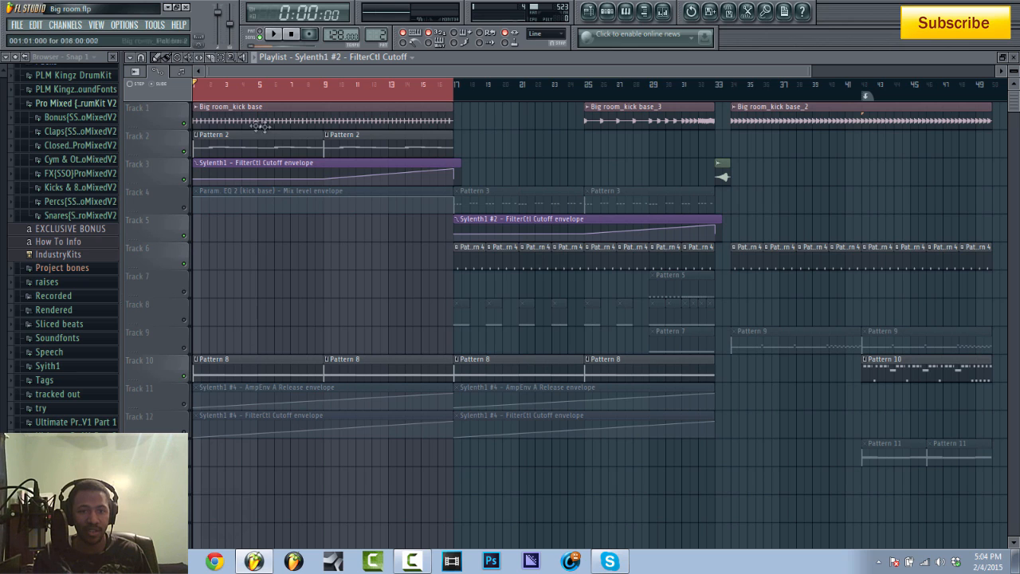
pyautogui.click(184, 151)
pyautogui.click(184, 180)
pyautogui.click(184, 123)
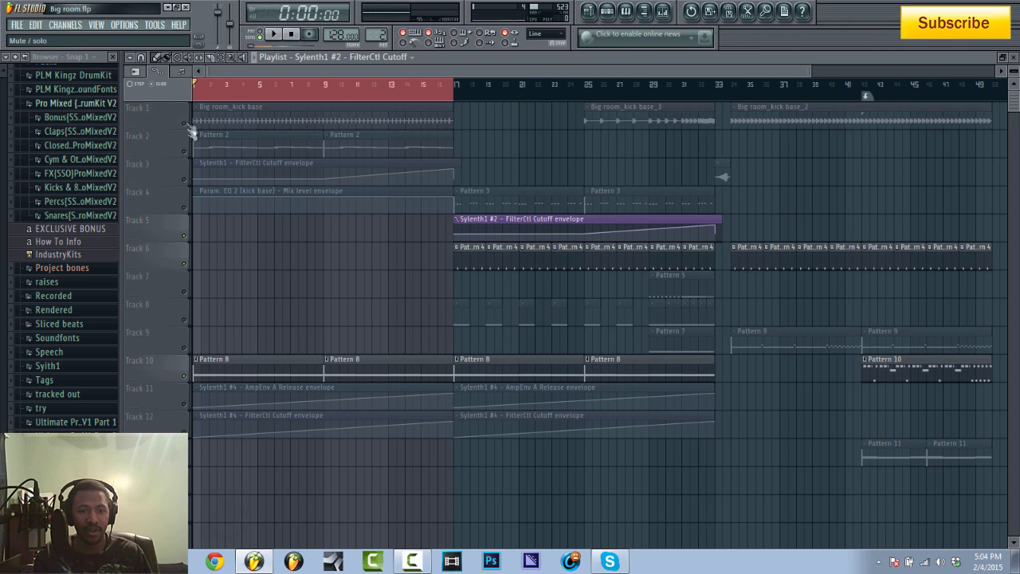
pyautogui.click(274, 34)
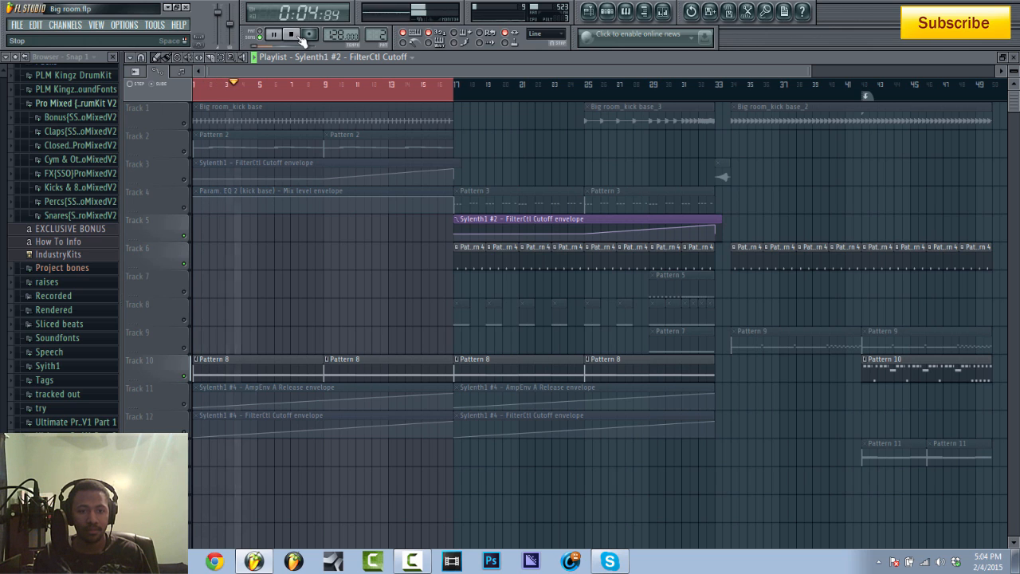
pyautogui.click(300, 38)
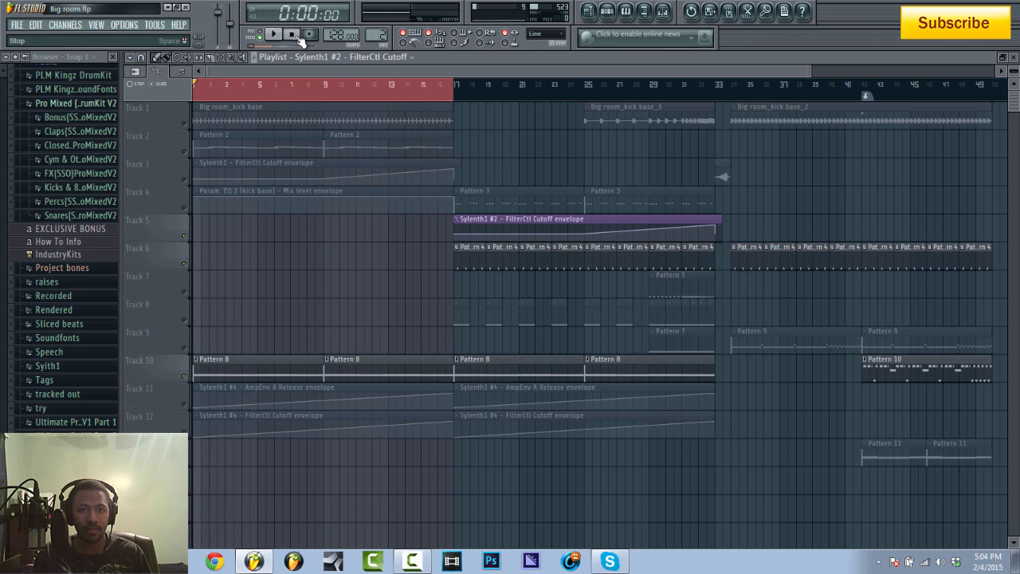
# Open Pattern 8 from the playlist and show its Sylenth1 #4 instrument from the step sequencer.
pyautogui.click(607, 15)
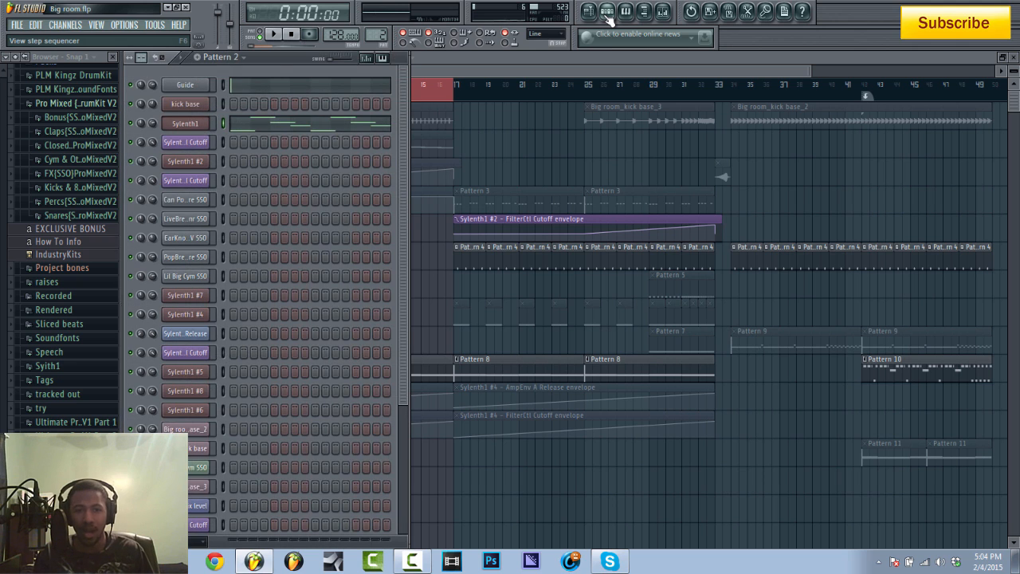
pyautogui.click(427, 74)
pyautogui.doubleClick(295, 369)
pyautogui.click(609, 14)
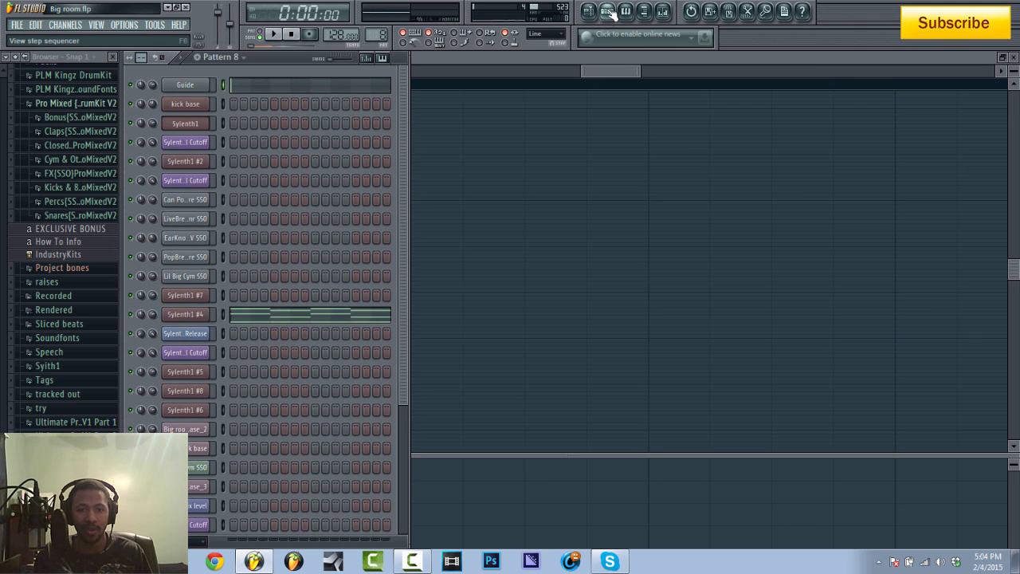
pyautogui.click(185, 314)
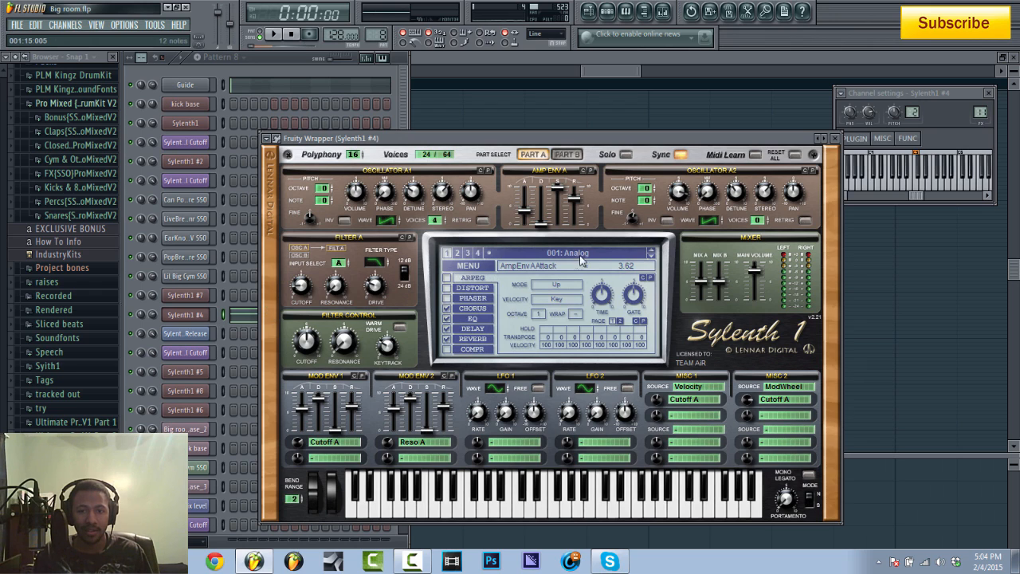
pyautogui.click(292, 35)
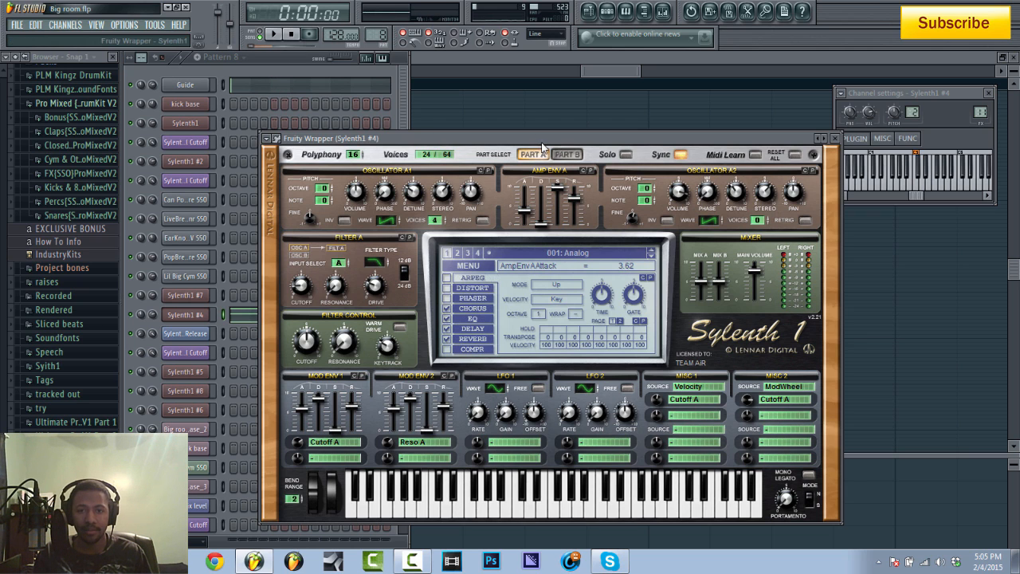
# Listen to Sylenth1 #4 with the mixer open, and load the Sidechain preset in its Fruity Love Philter.
pyautogui.click(663, 11)
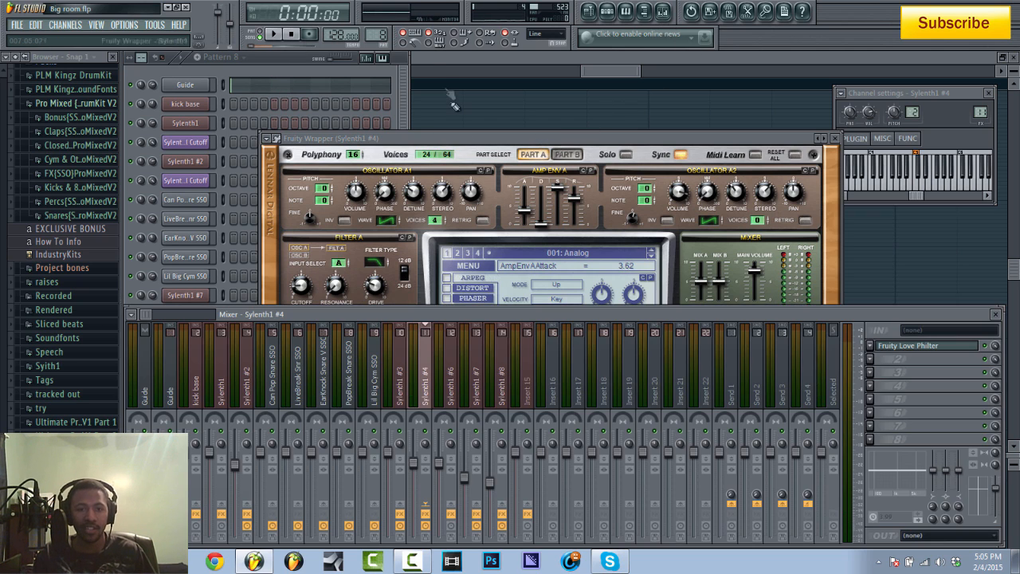
pyautogui.click(274, 34)
pyautogui.click(292, 34)
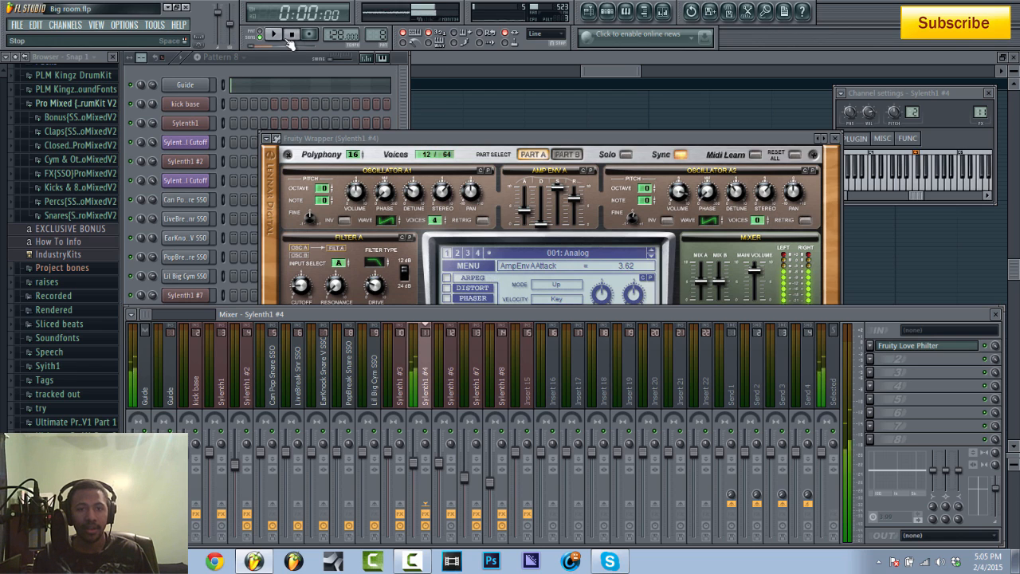
pyautogui.click(930, 348)
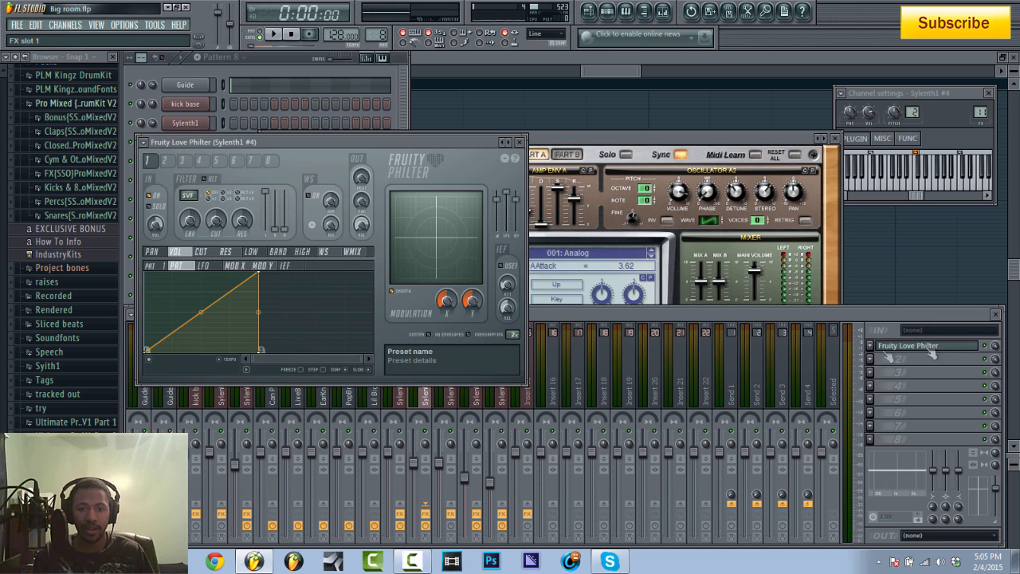
pyautogui.rightClick(507, 147)
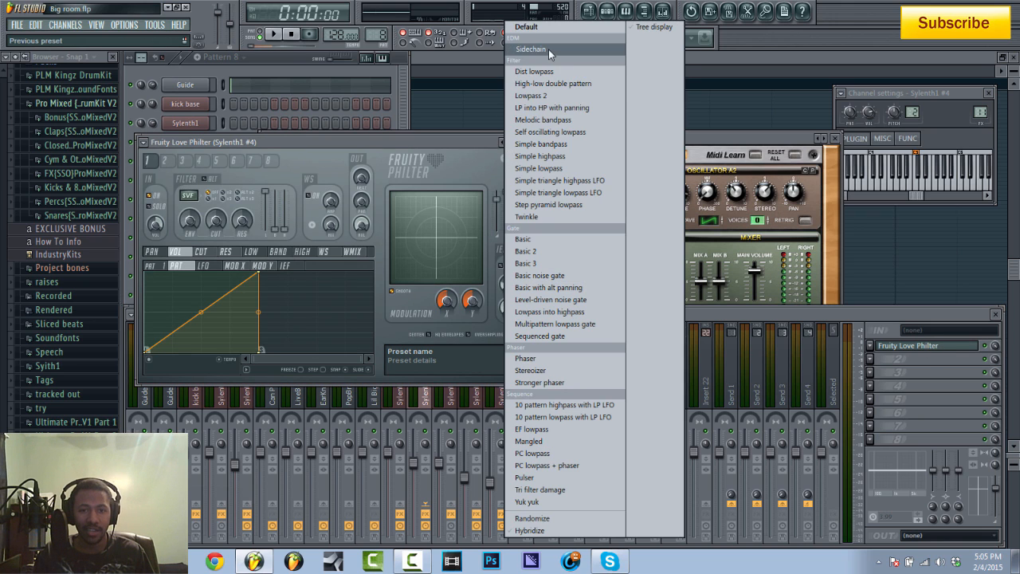
pyautogui.click(548, 53)
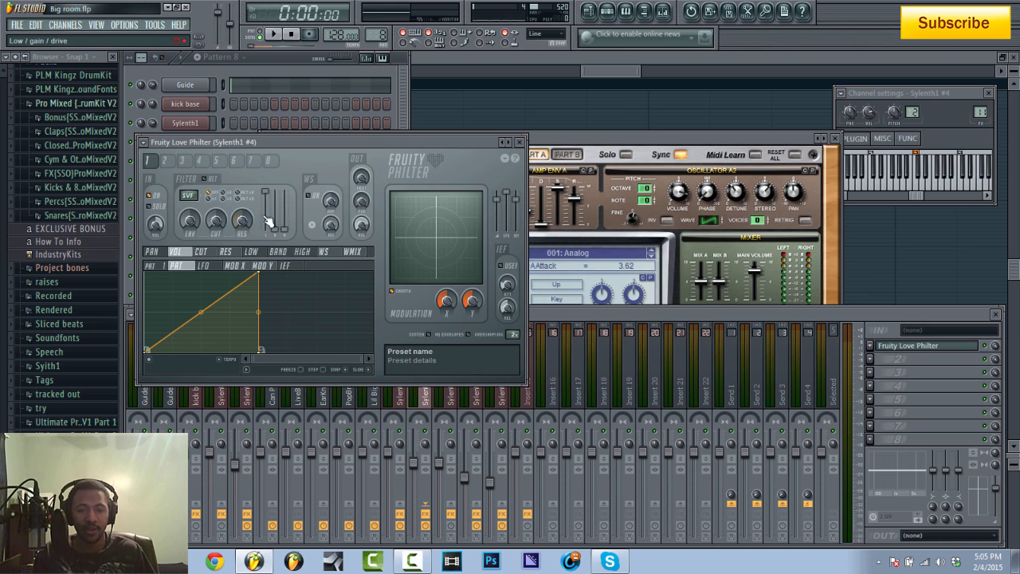
# Listen to Sylenth1 #4 with its Fruity Love Philter bypassed and with it switched back on.
pyautogui.click(982, 352)
pyautogui.press('space')
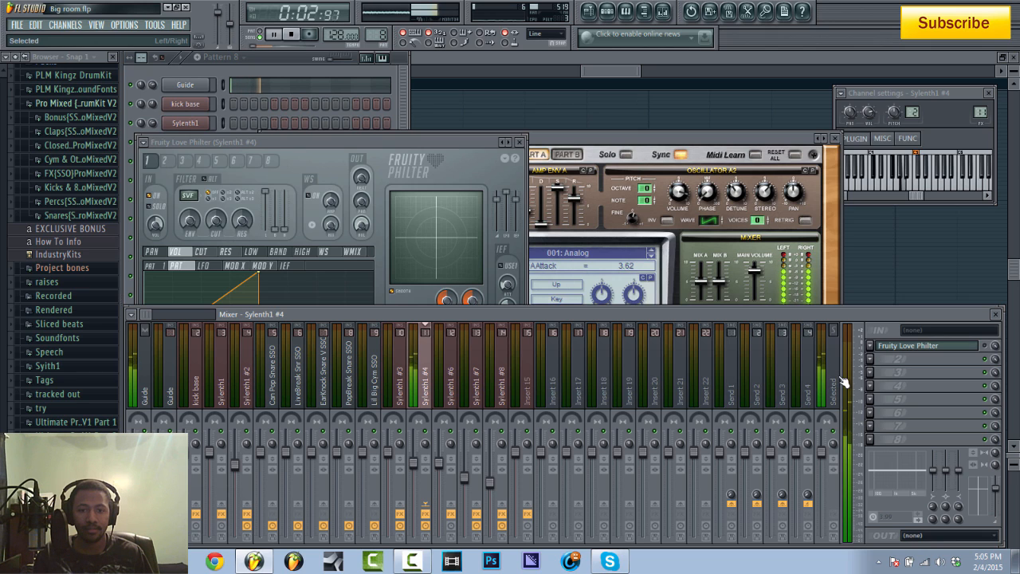
pyautogui.press('space')
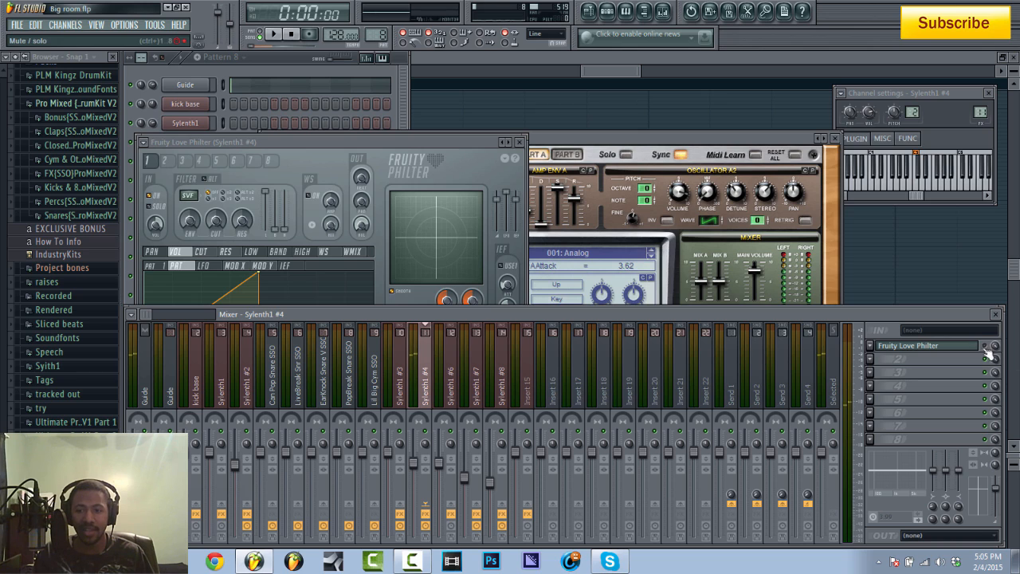
pyautogui.press('space')
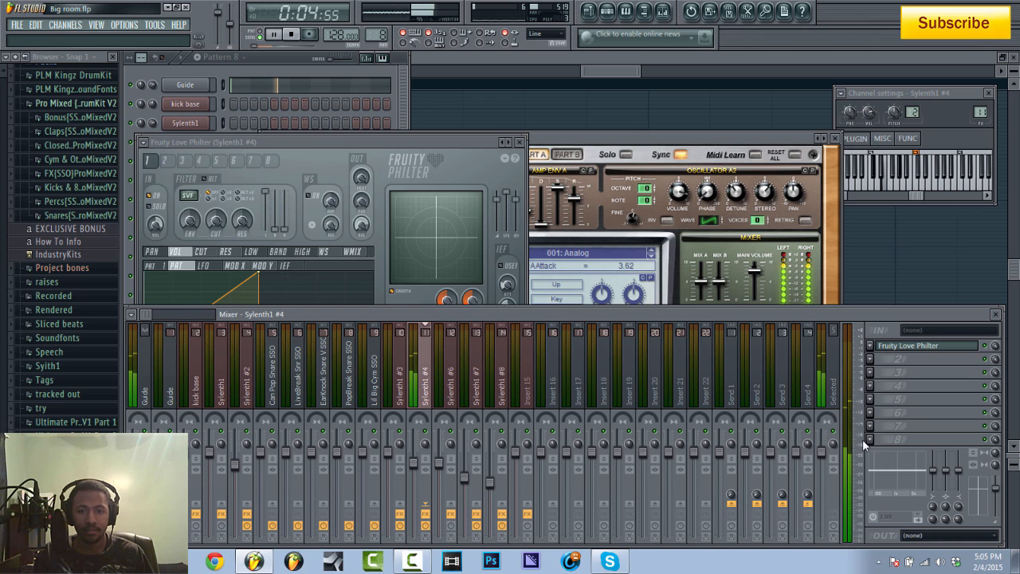
pyautogui.press('space')
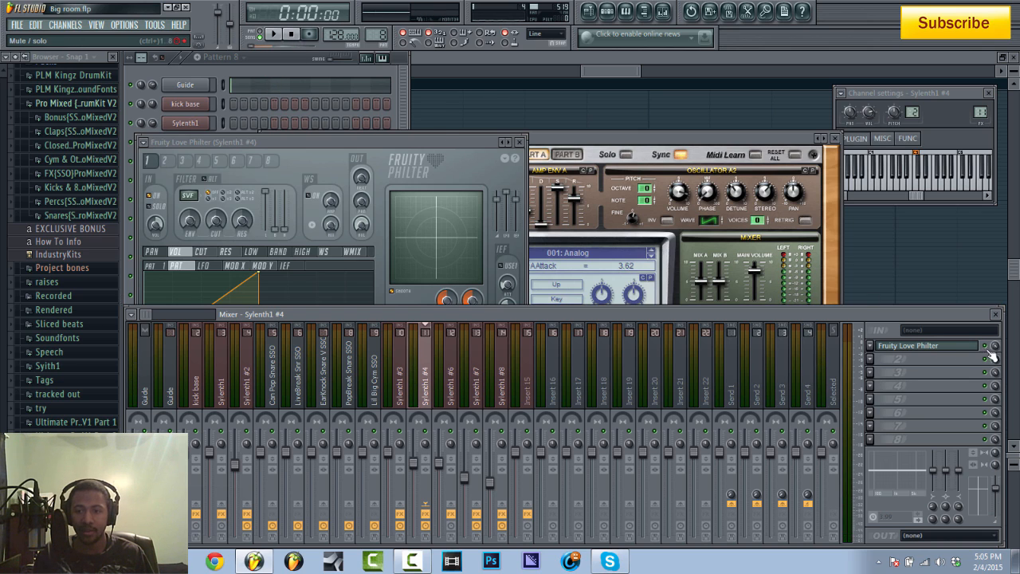
# Add a second Fruity Love Philter in effect slot 2, load its Default preset and show its cutoff envelope.
pyautogui.click(874, 360)
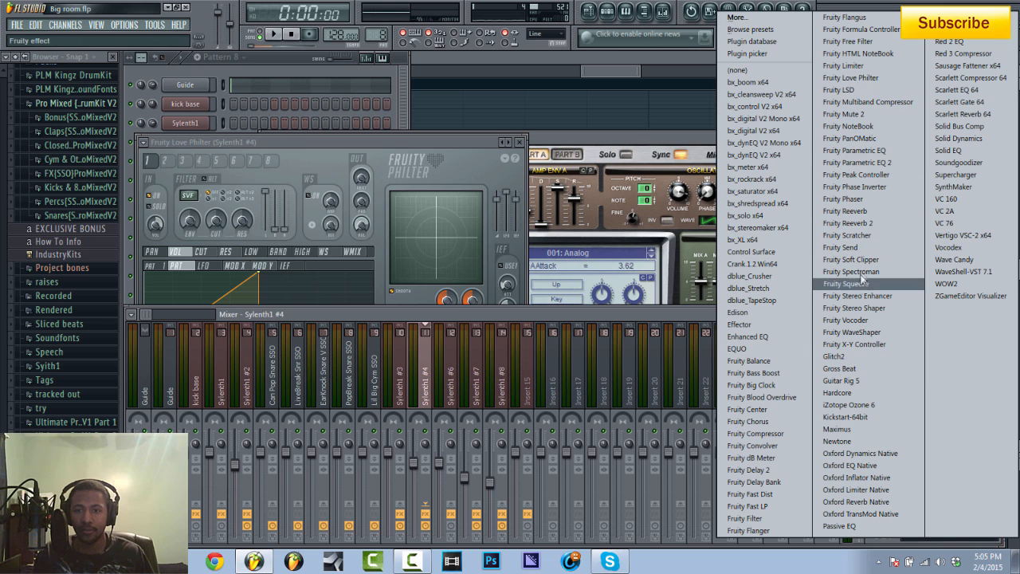
pyautogui.click(866, 78)
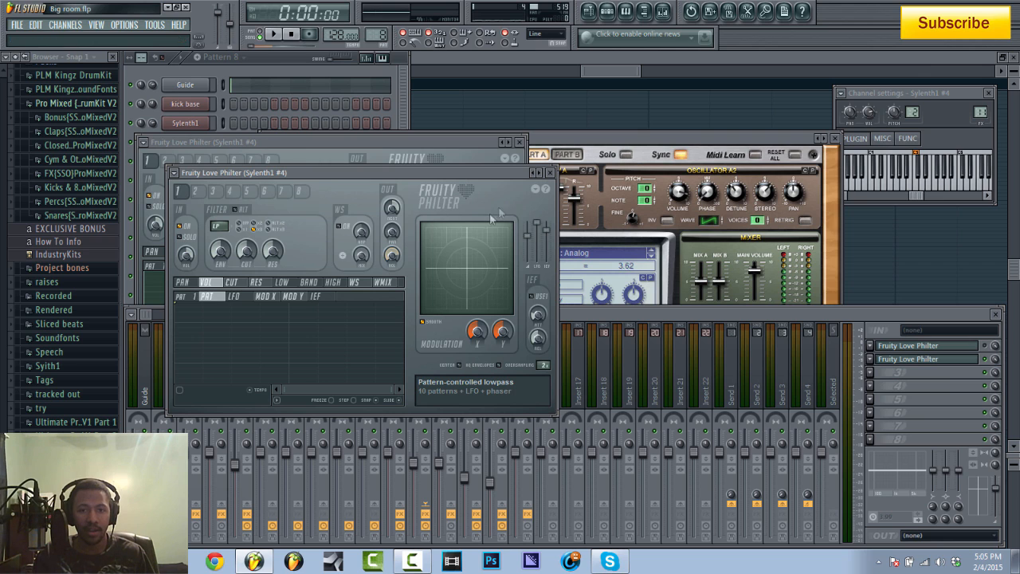
pyautogui.click(536, 185)
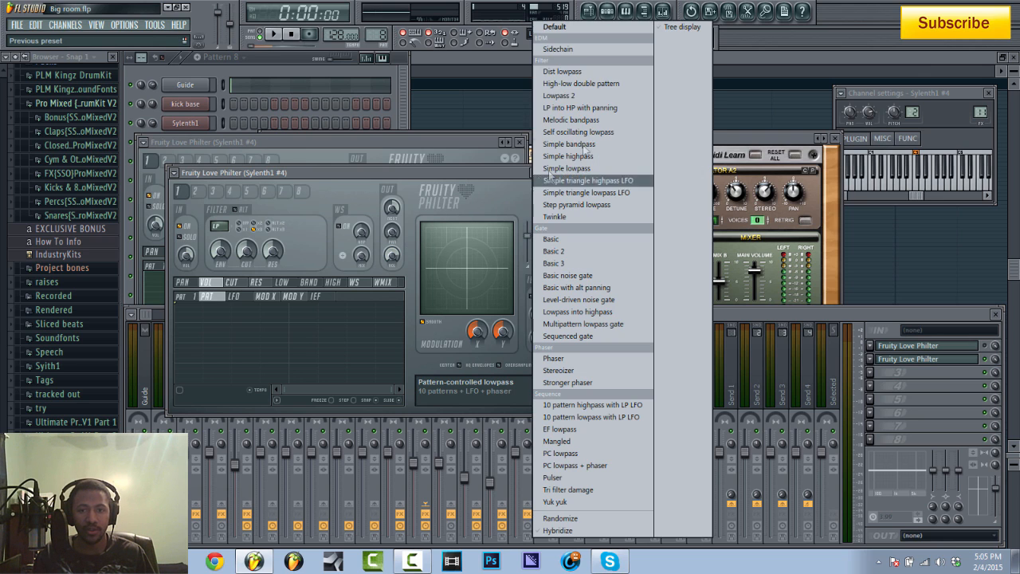
pyautogui.click(554, 25)
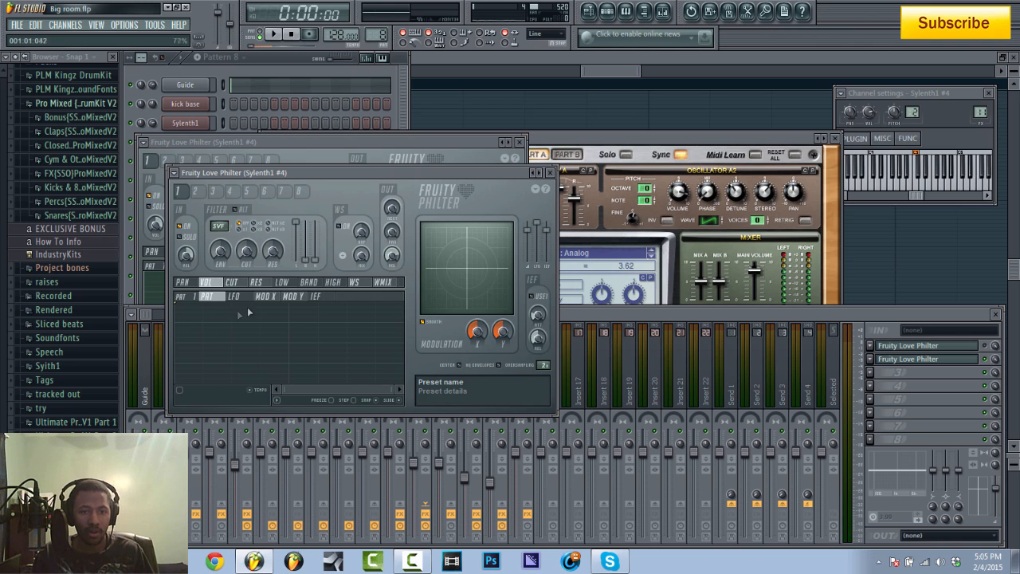
pyautogui.click(231, 282)
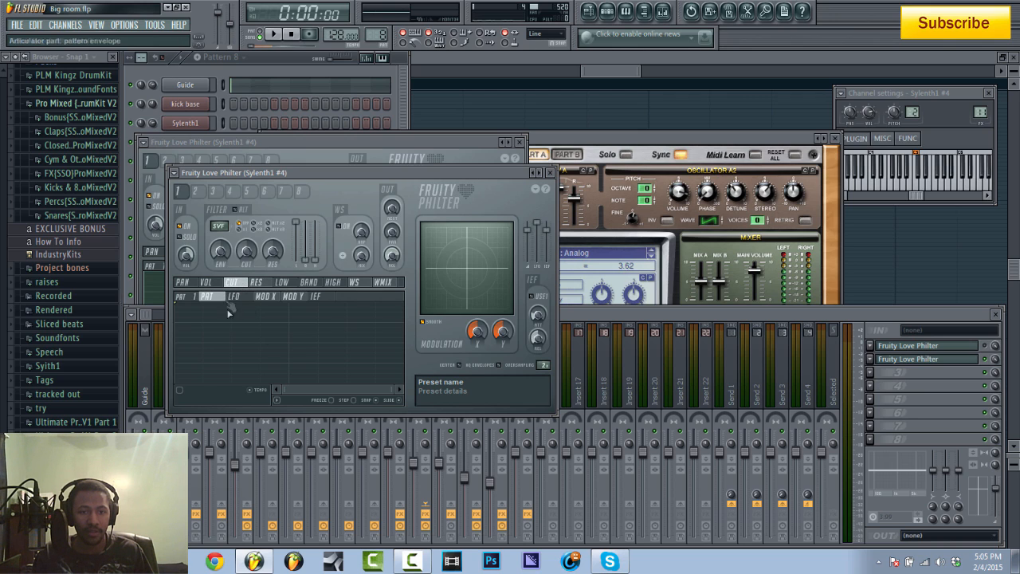
pyautogui.click(181, 391)
# Examine the volume pattern envelope and volume LFO of the first Fruity Love Philter, and close it.
pyautogui.click(930, 351)
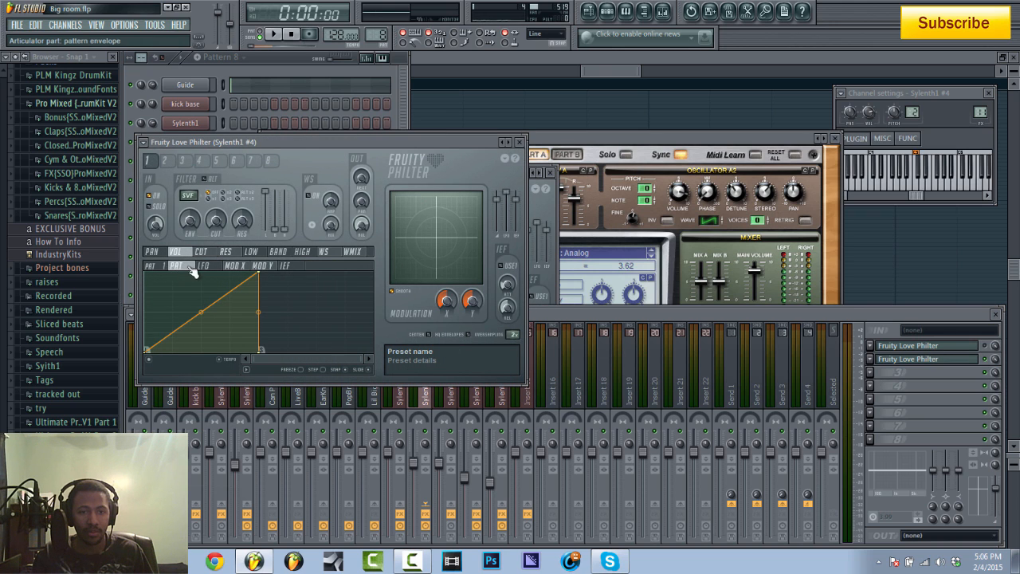
pyautogui.click(236, 266)
pyautogui.click(204, 265)
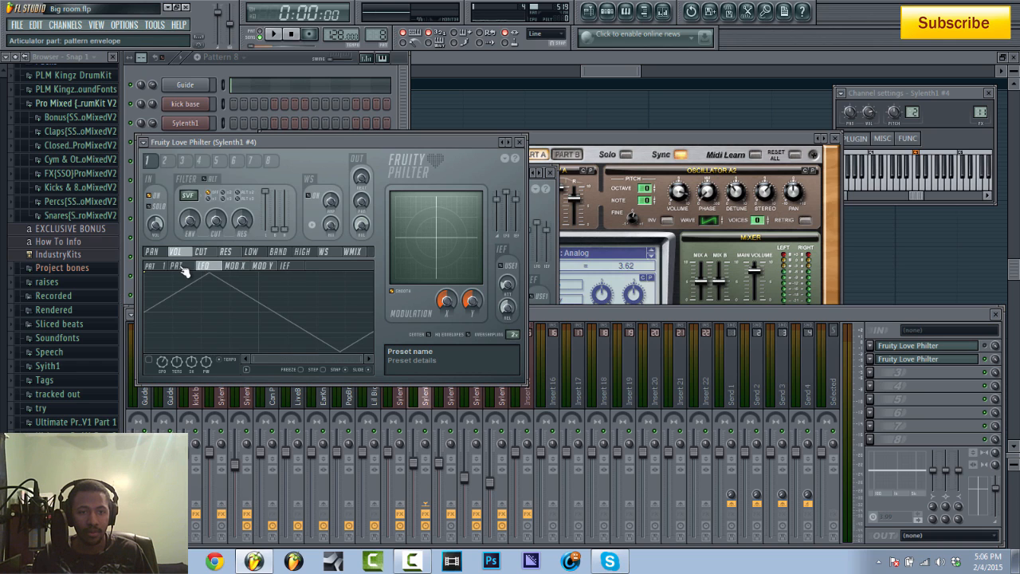
pyautogui.click(176, 265)
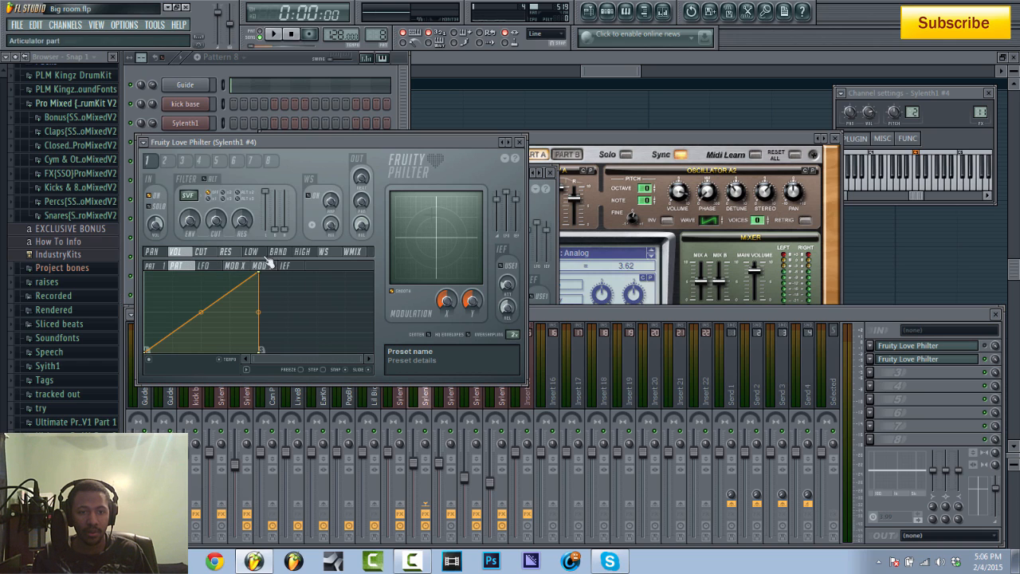
pyautogui.click(519, 142)
# Draw a volume pattern envelope in the second Fruity Love Philter that ramps up from zero to full and drops straight back to zero at 001:02:000.
pyautogui.click(921, 358)
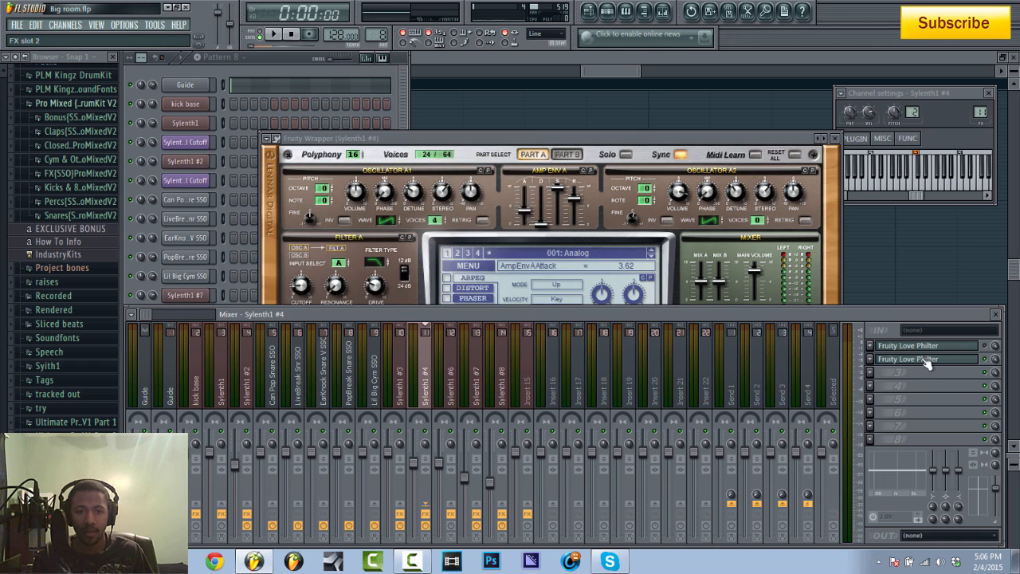
pyautogui.click(921, 358)
pyautogui.click(209, 282)
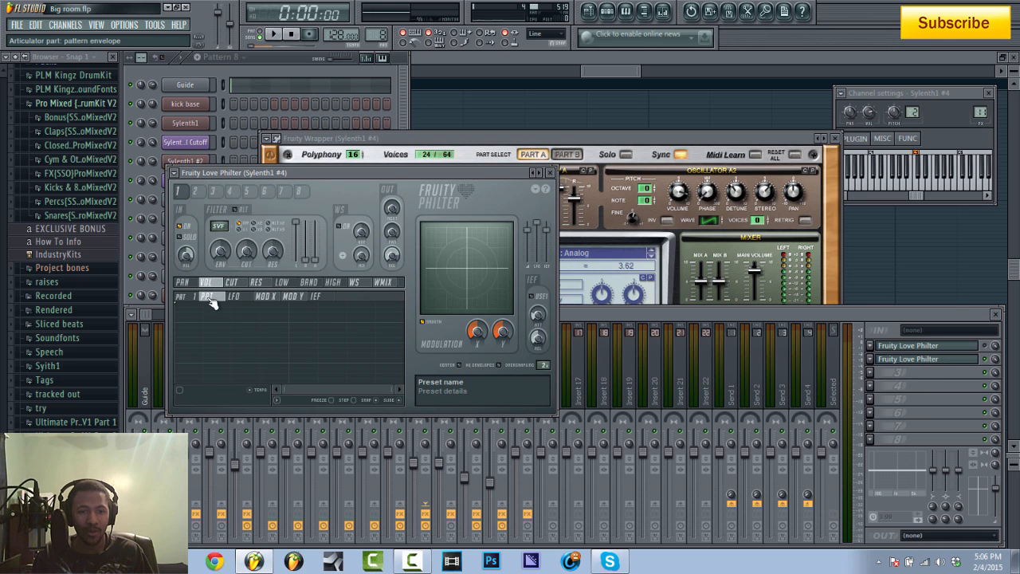
pyautogui.rightClick(179, 378)
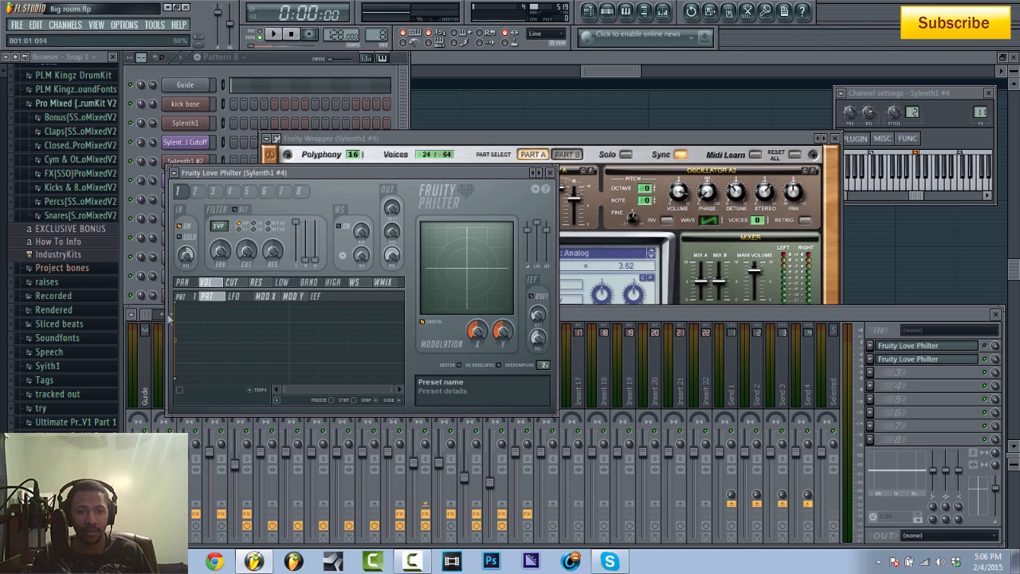
pyautogui.rightClick(290, 319)
pyautogui.moveTo(291, 318); pyautogui.dragTo(293, 300)
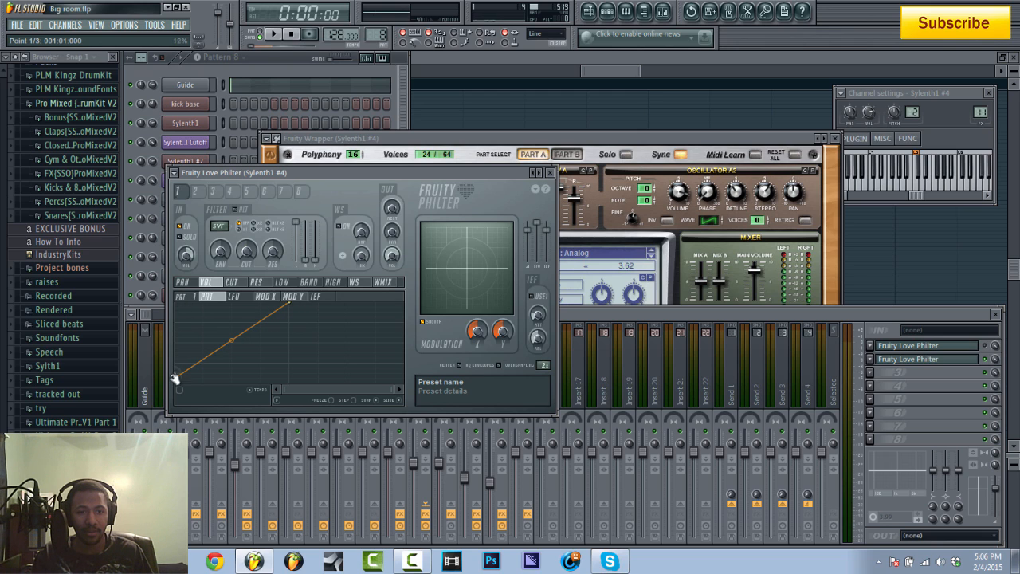
pyautogui.rightClick(292, 376)
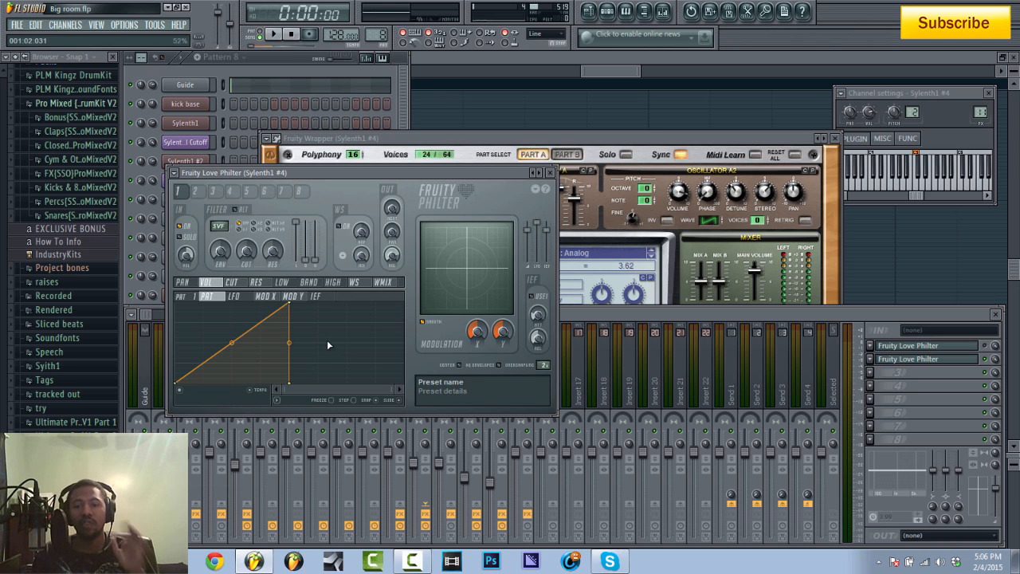
# Compare the playback with the second Fruity Love Philter's volume envelope disabled and enabled.
pyautogui.click(180, 391)
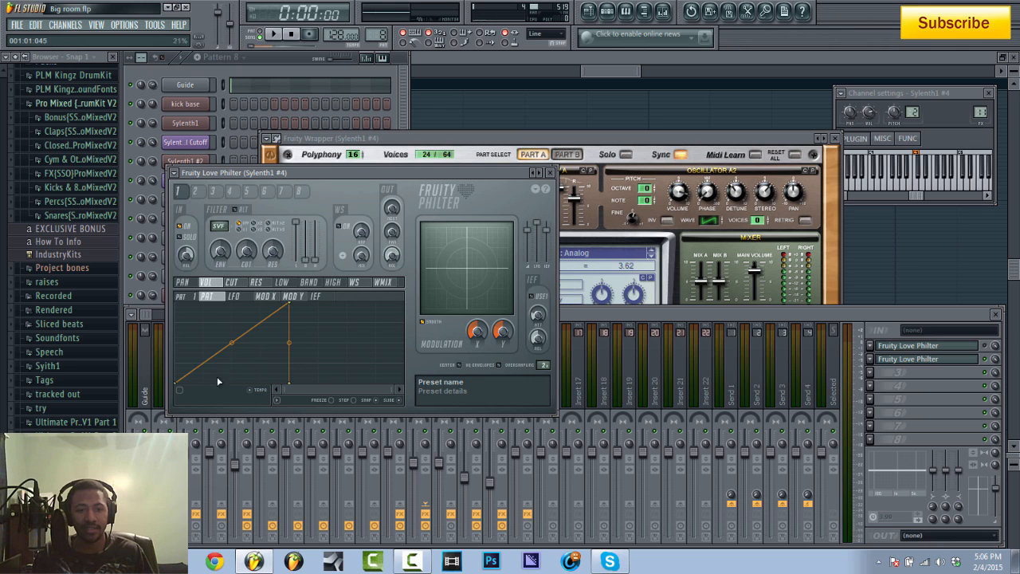
pyautogui.press('space')
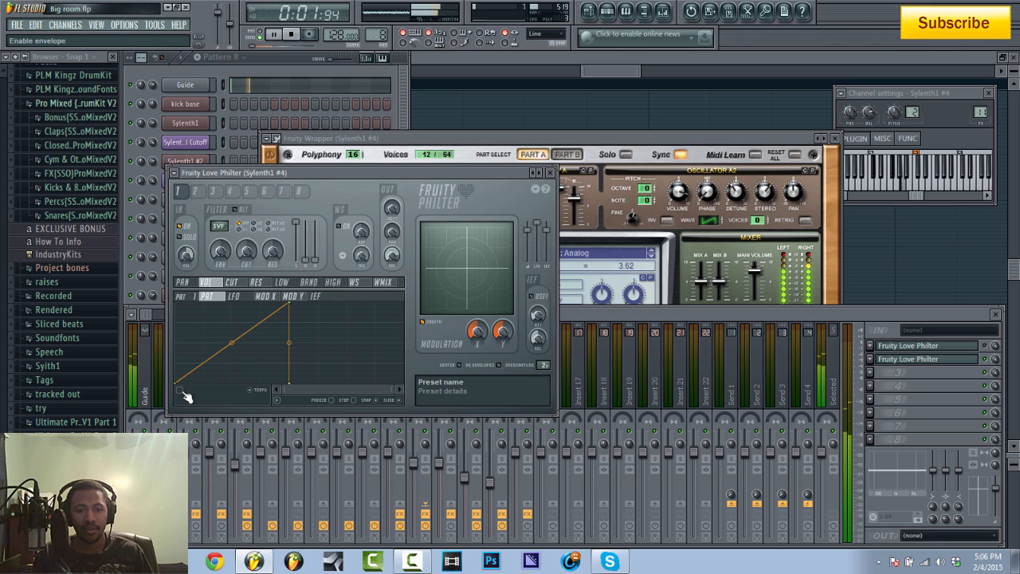
pyautogui.click(182, 392)
pyautogui.press('space')
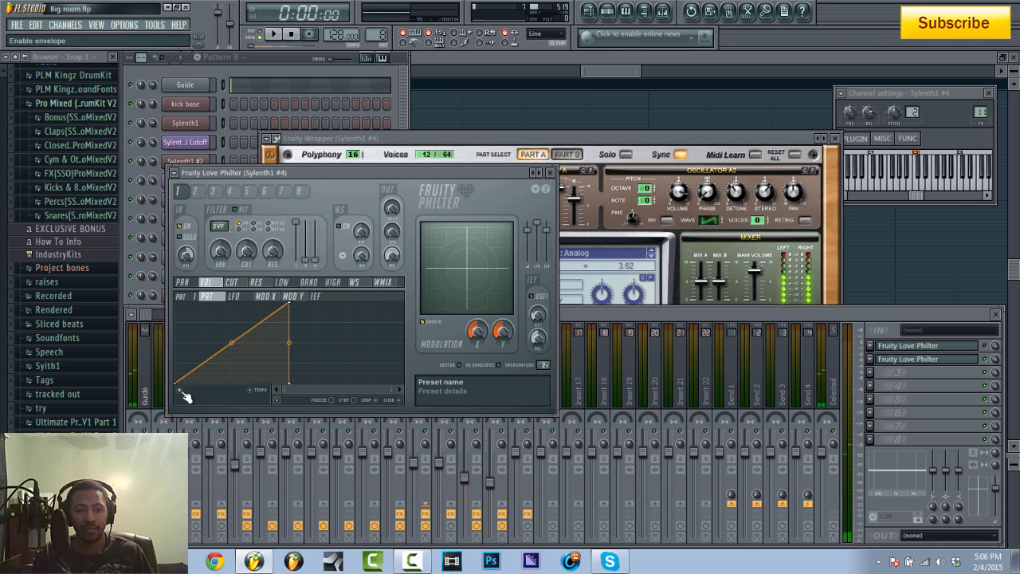
pyautogui.press('space')
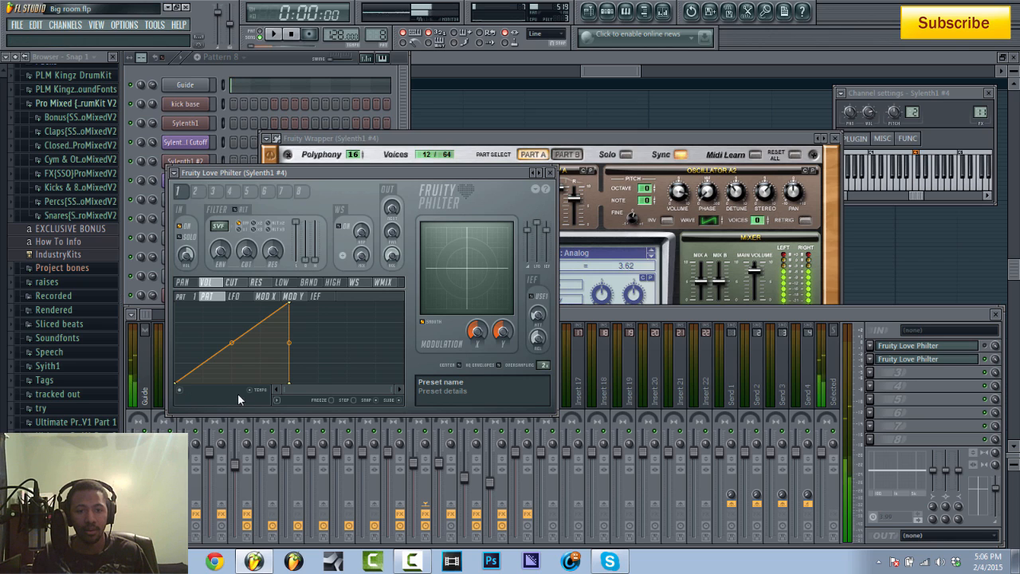
pyautogui.press('space')
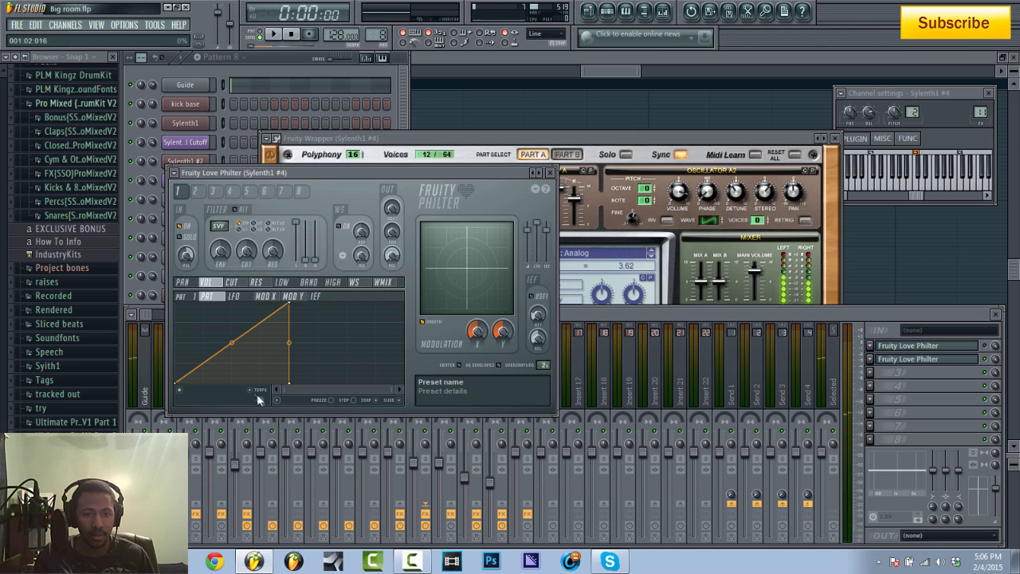
# Set Loop start on the first point and Sustain / loop end on the last point of the second Fruity Love Philter's volume envelope.
pyautogui.click(936, 347)
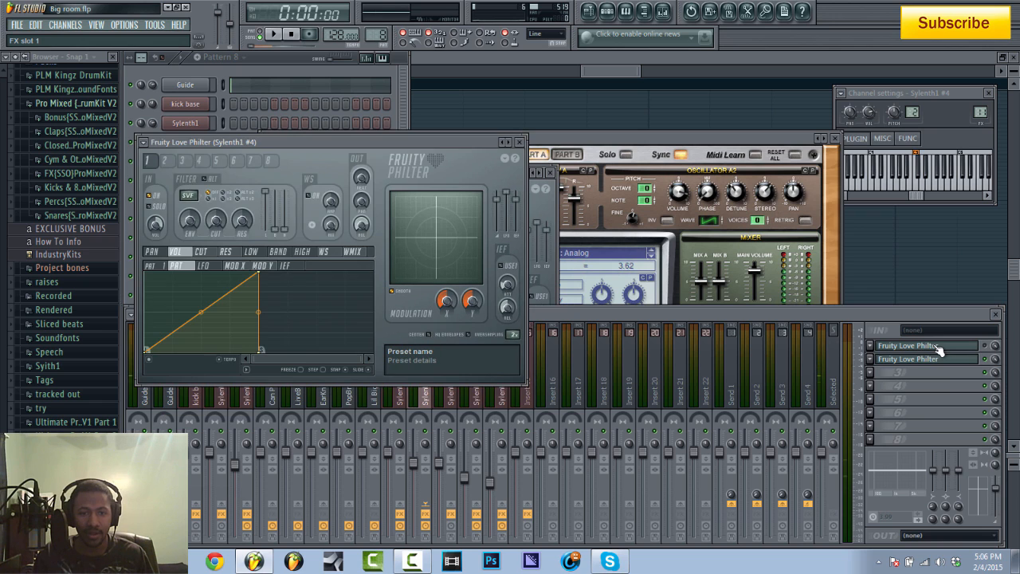
pyautogui.click(520, 142)
pyautogui.click(920, 359)
pyautogui.click(920, 360)
pyautogui.rightClick(289, 382)
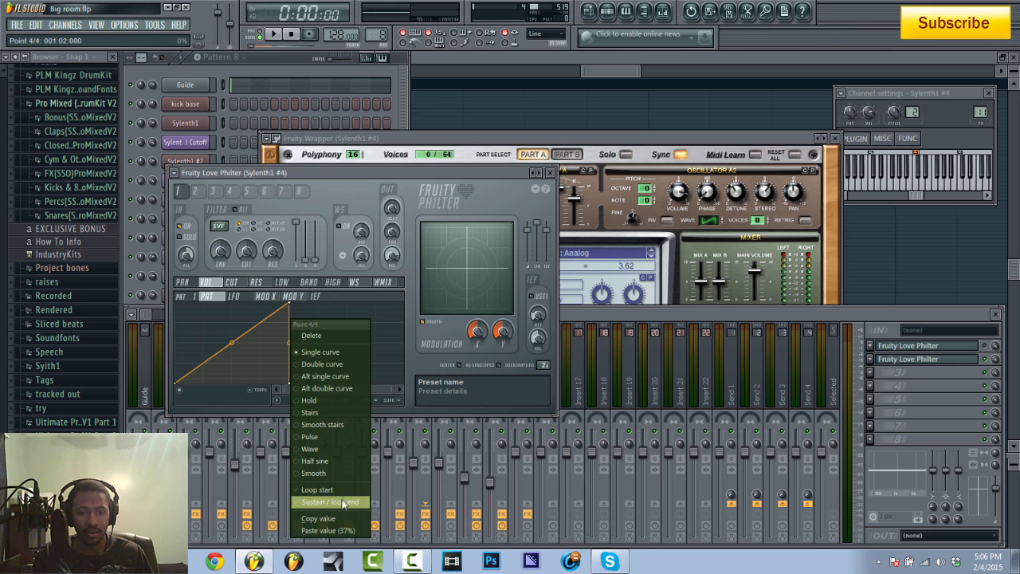
pyautogui.click(175, 386)
pyautogui.rightClick(178, 388)
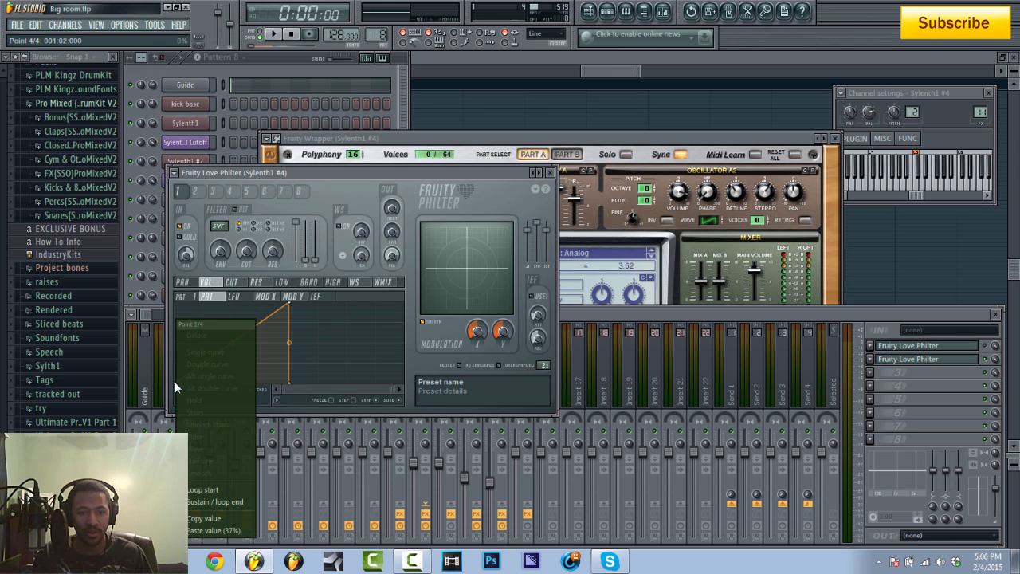
pyautogui.click(220, 492)
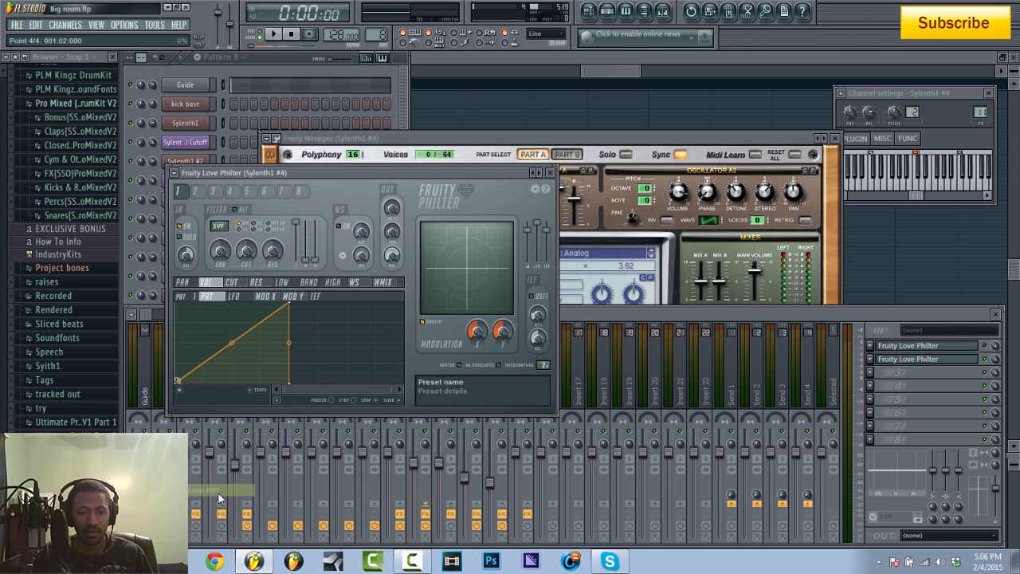
pyautogui.rightClick(291, 384)
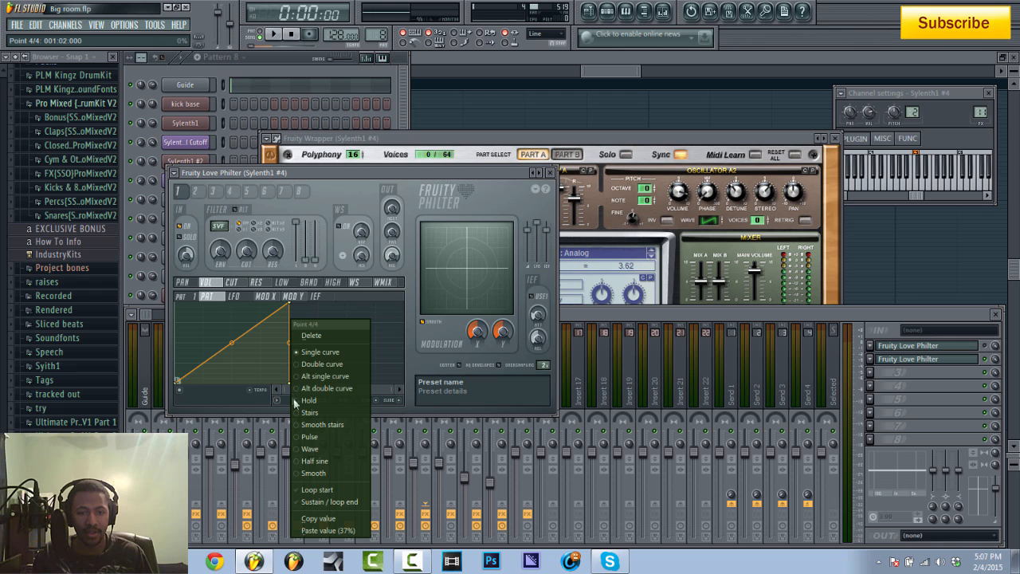
pyautogui.click(344, 504)
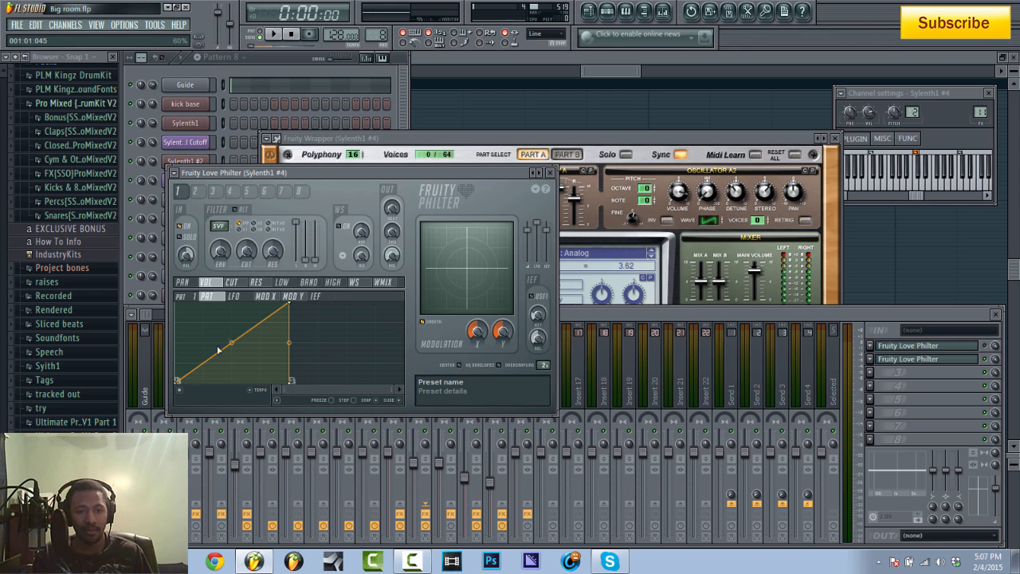
# Listen to Sylenth1 #4 with the looped volume envelope and review the envelope's points.
pyautogui.press('space')
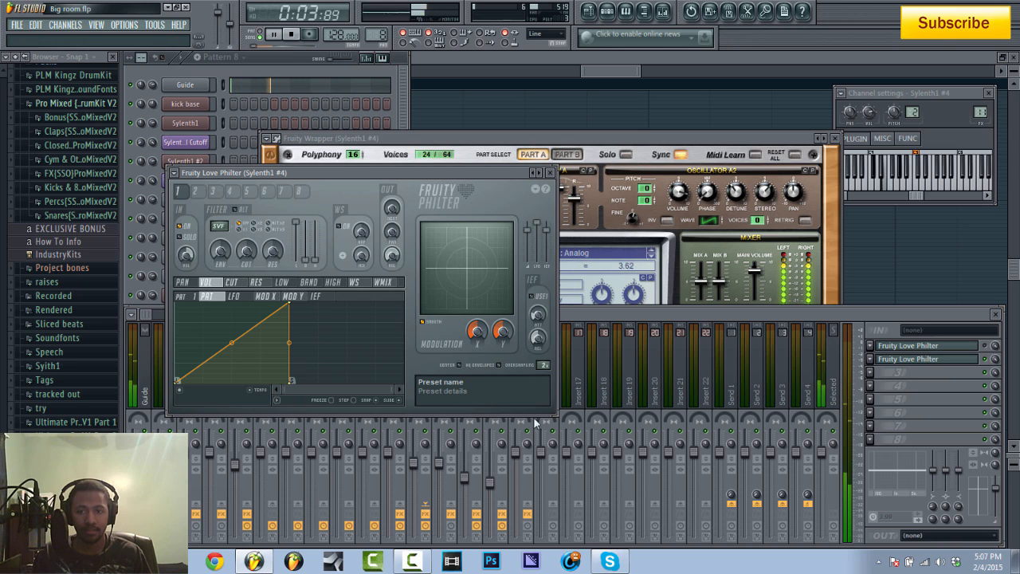
pyautogui.press('space')
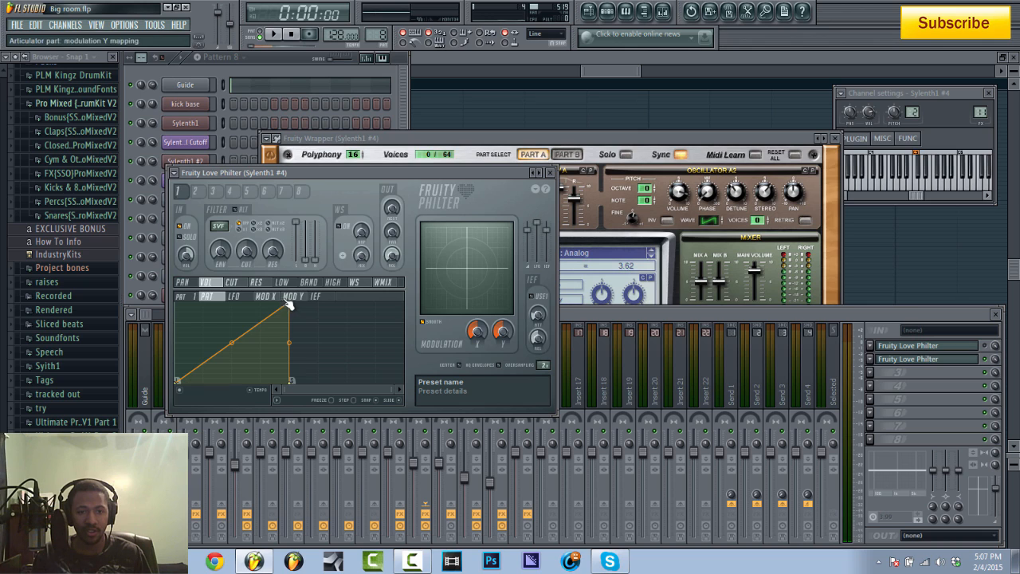
pyautogui.rightClick(180, 382)
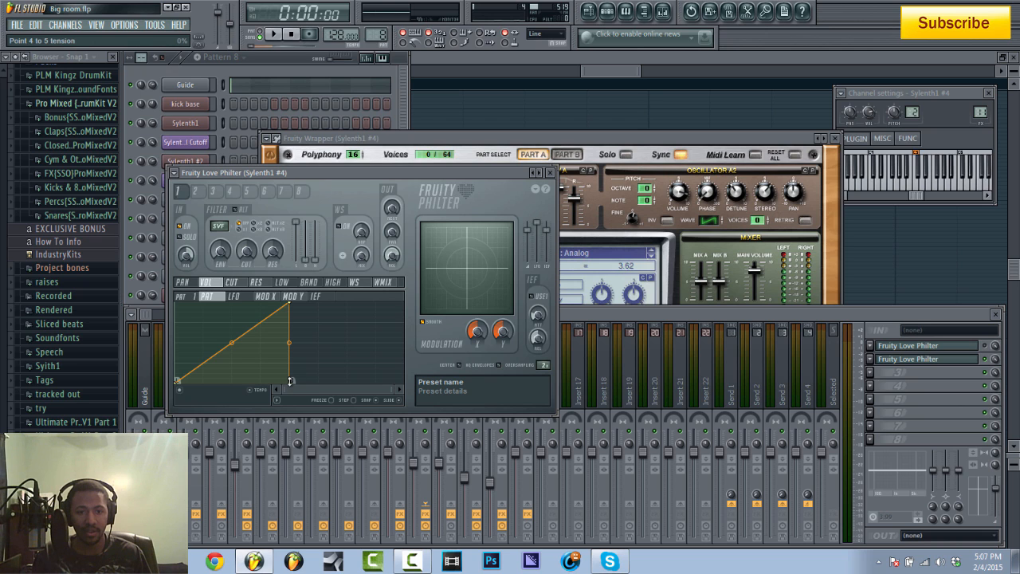
# Close the second Fruity Love Philter and remove it from effect slot 2 by replacing it with (none).
pyautogui.click(550, 172)
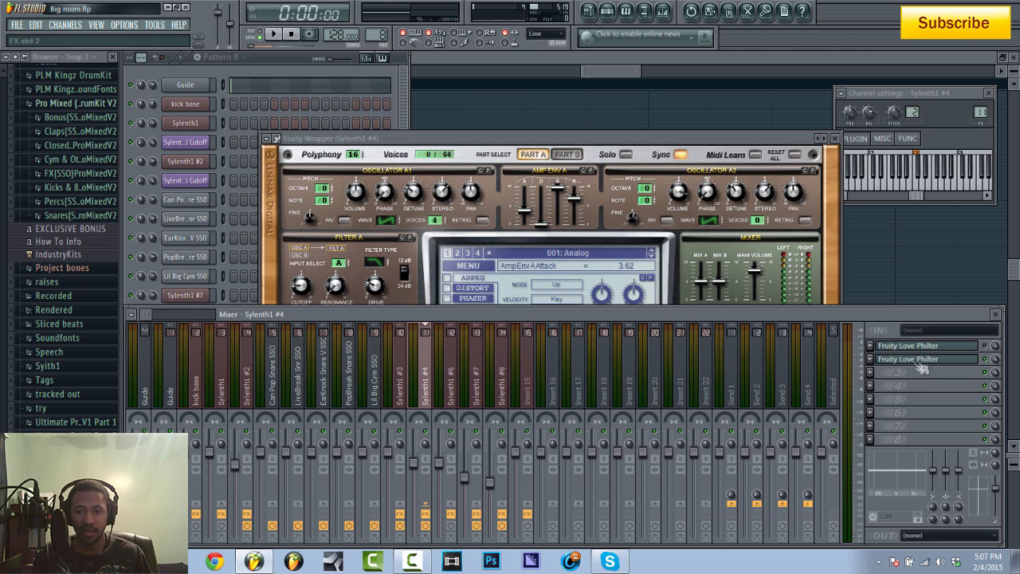
pyautogui.click(874, 360)
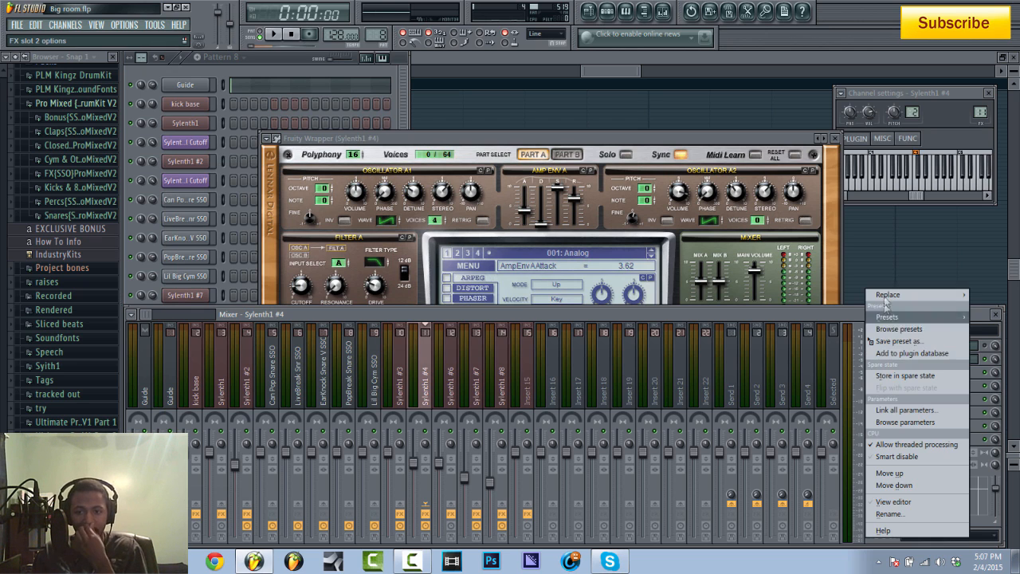
pyautogui.moveTo(883, 293)
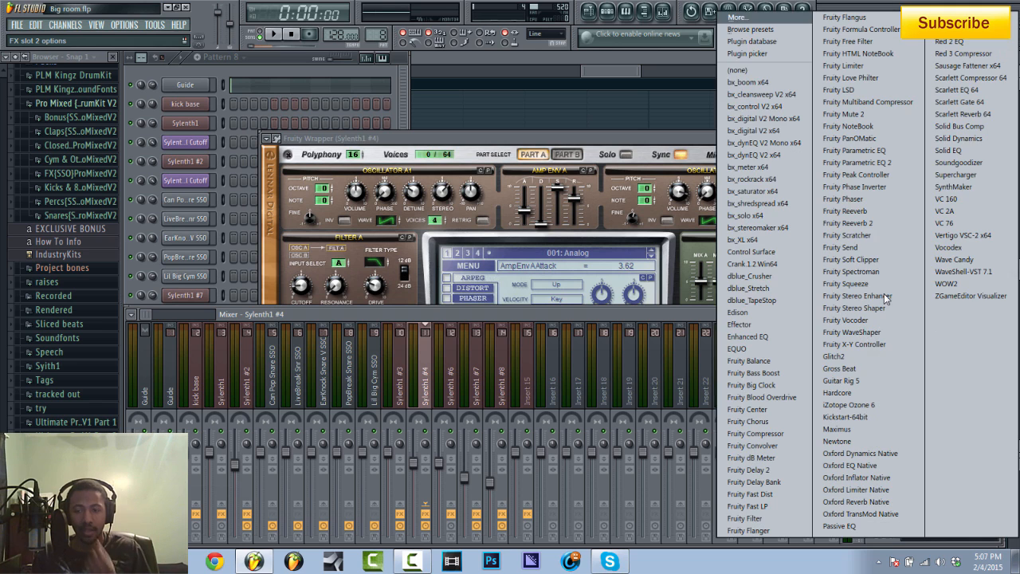
pyautogui.click(763, 73)
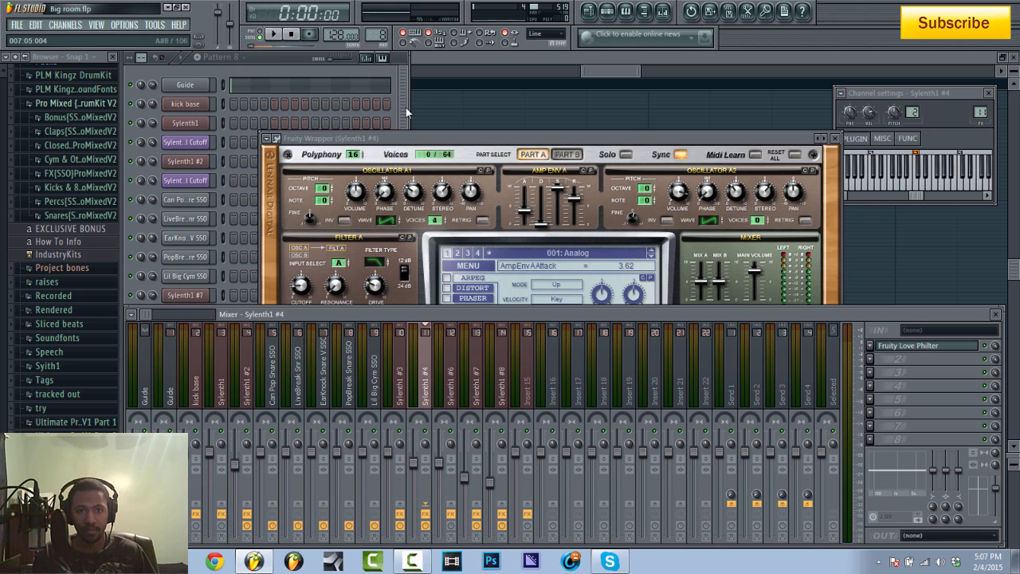
# Return to the playlist and unmute tracks 11 and 12 holding the Sylenth1 #4 release and cutoff envelopes.
pyautogui.click(596, 75)
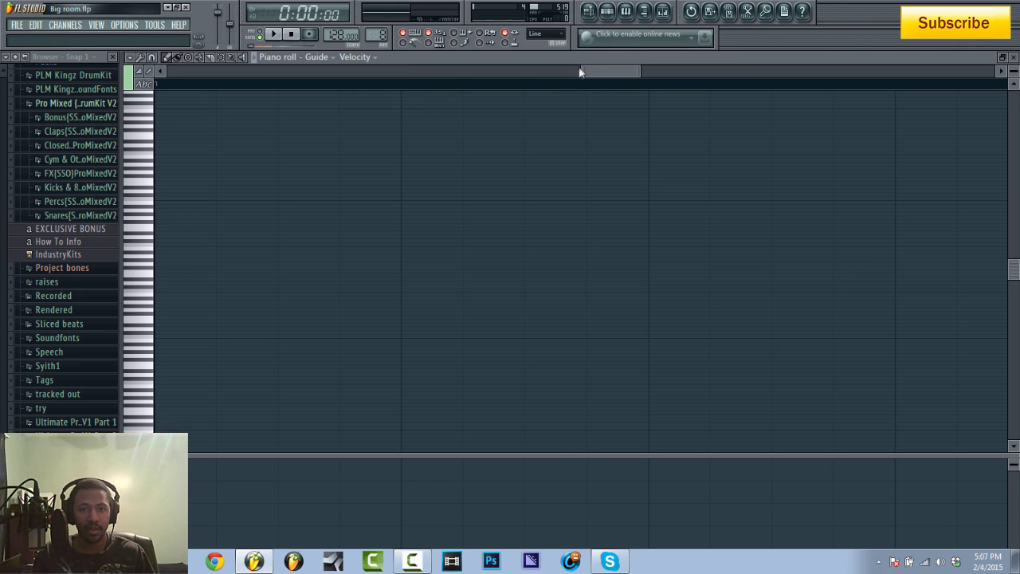
pyautogui.click(592, 15)
pyautogui.click(184, 404)
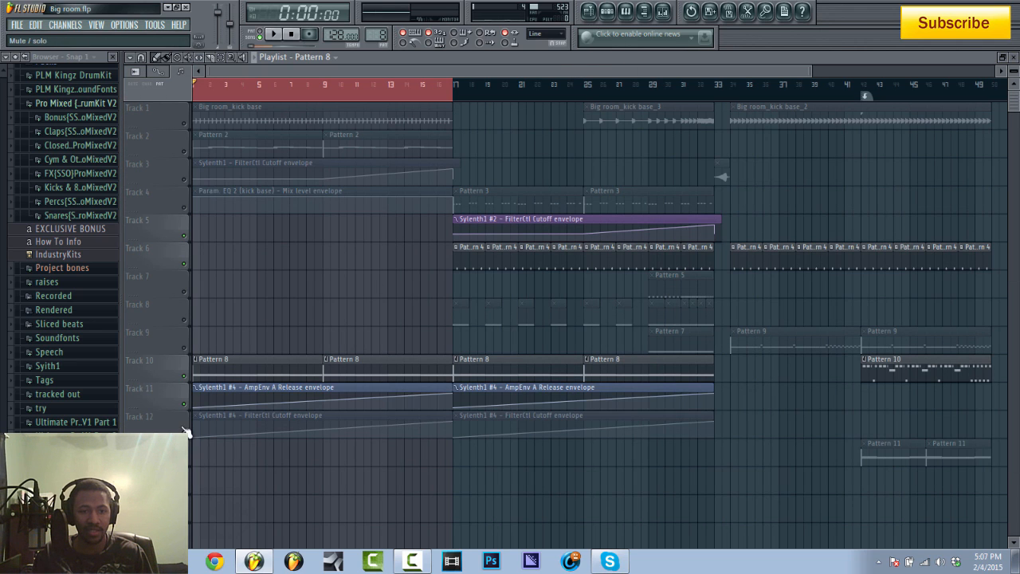
pyautogui.click(184, 431)
# Open Sylenth1 #4 from Pattern 8 and listen to the pattern with its amp envelope in view.
pyautogui.click(609, 13)
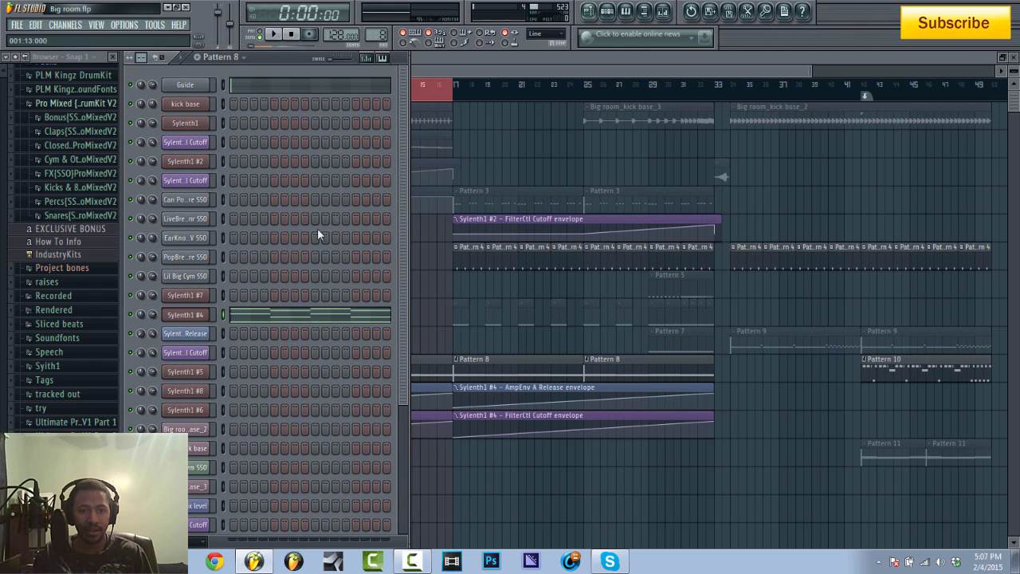
pyautogui.click(188, 316)
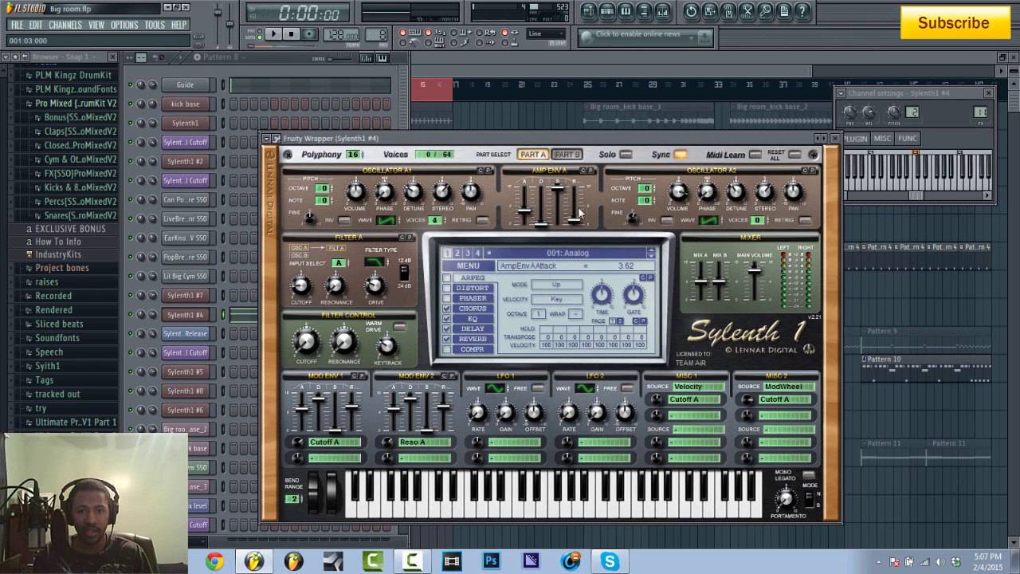
pyautogui.press('space')
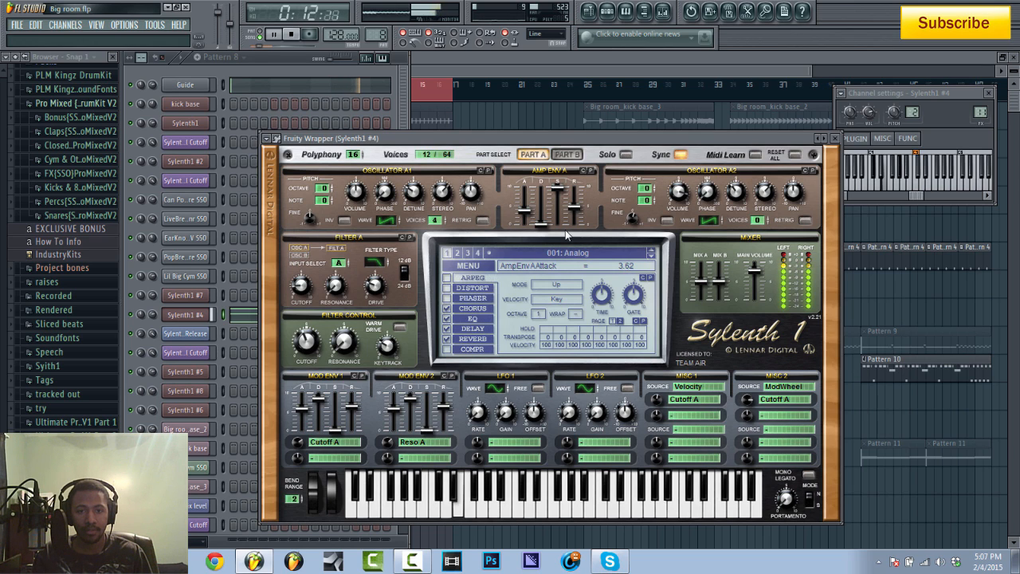
pyautogui.press('space')
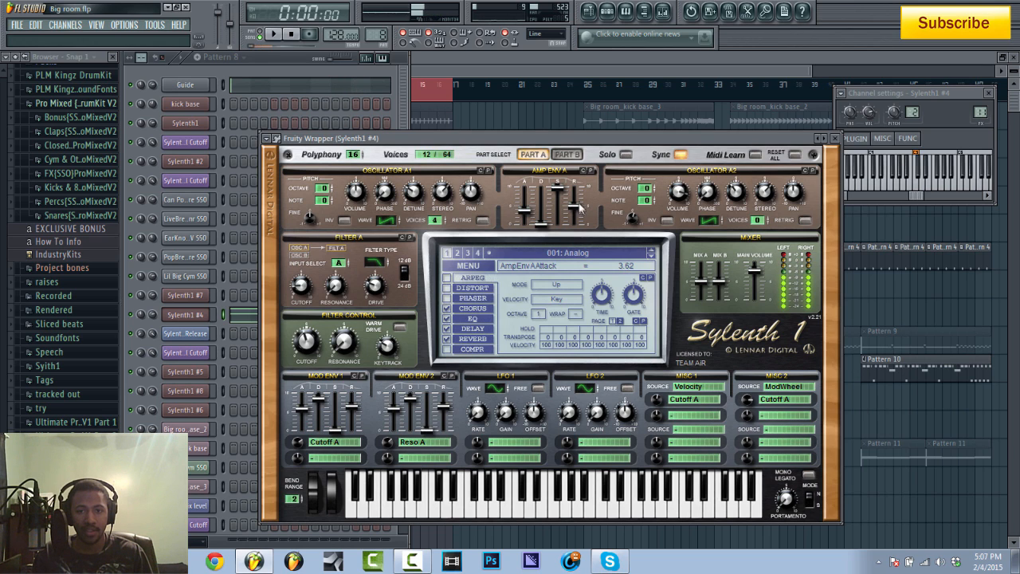
# Unmute all playlist tracks and listen to the first section from bar 1, skipping ahead to about bar 15.
pyautogui.click(548, 88)
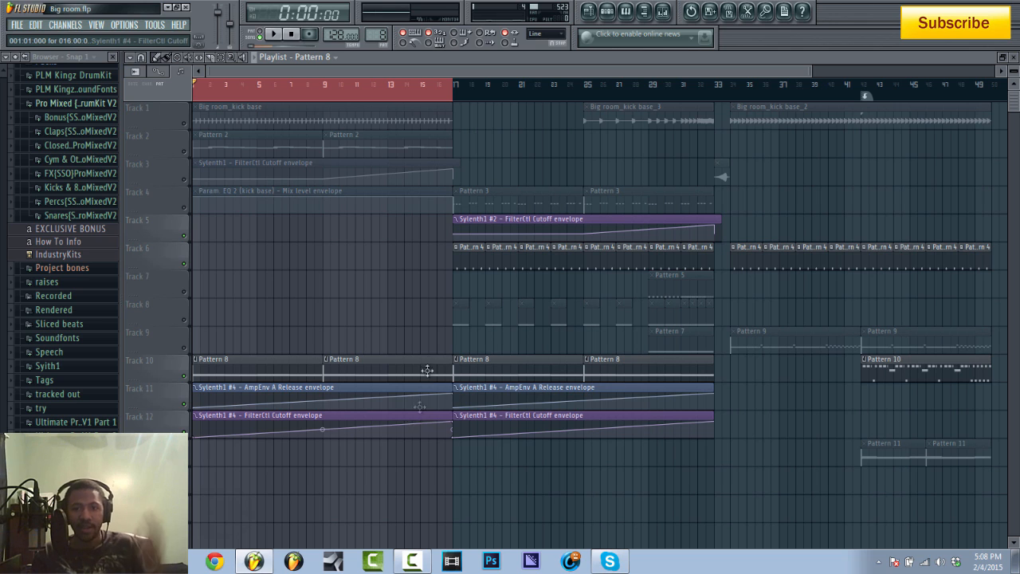
pyautogui.click(184, 125)
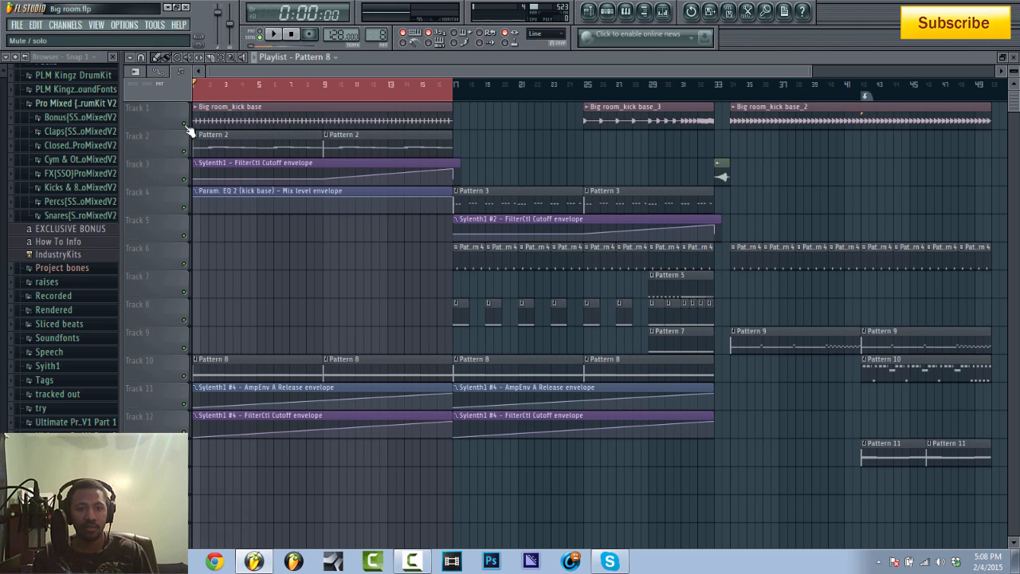
pyautogui.press('space')
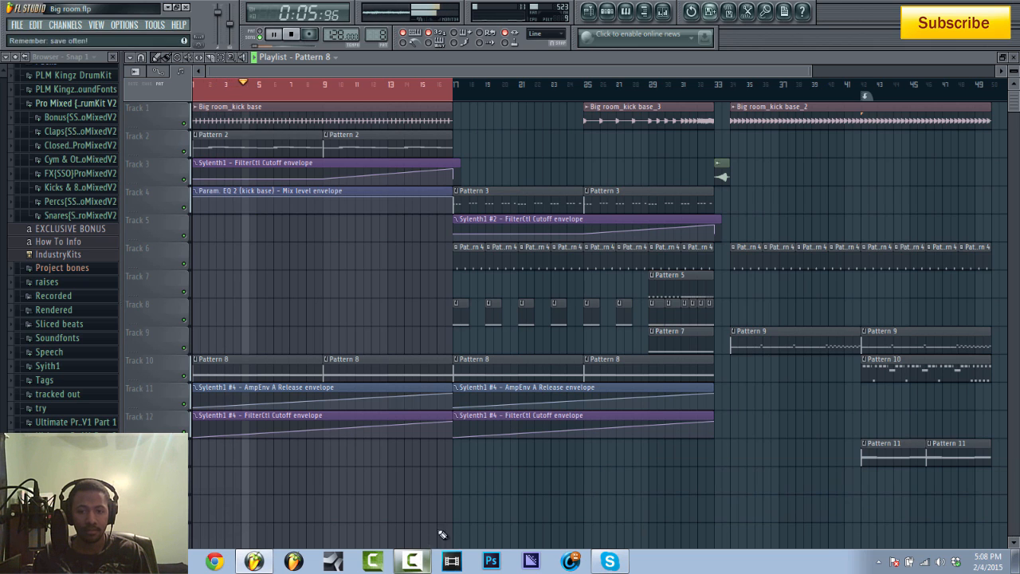
pyautogui.click(432, 94)
pyautogui.press('space')
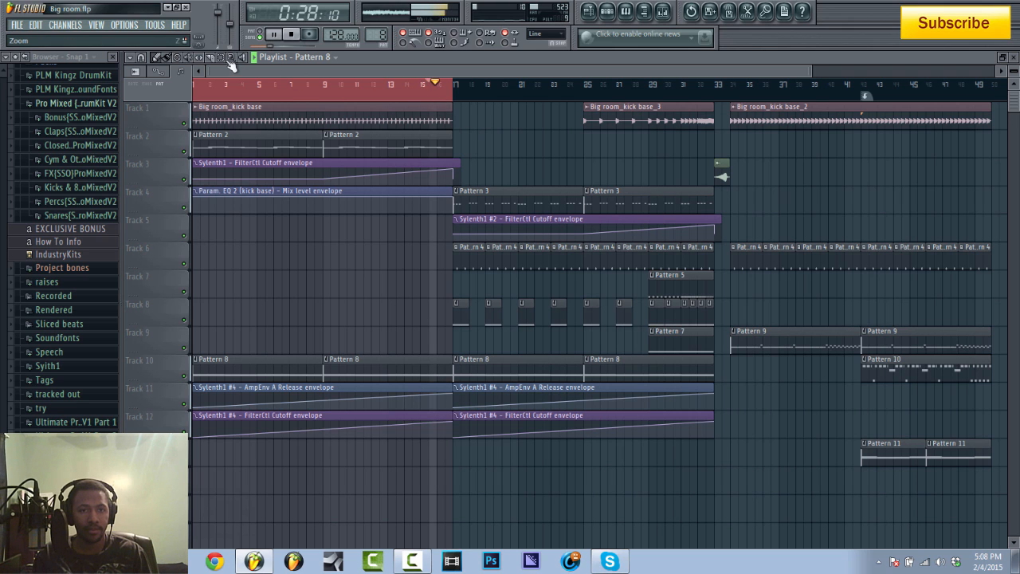
# Replace the playlist's time selection with bars 17 to 32 and listen to that section.
pyautogui.keyDown('ctrl'); pyautogui.click(239, 86); pyautogui.keyUp('ctrl')
pyautogui.press('space')
pyautogui.click(291, 33)
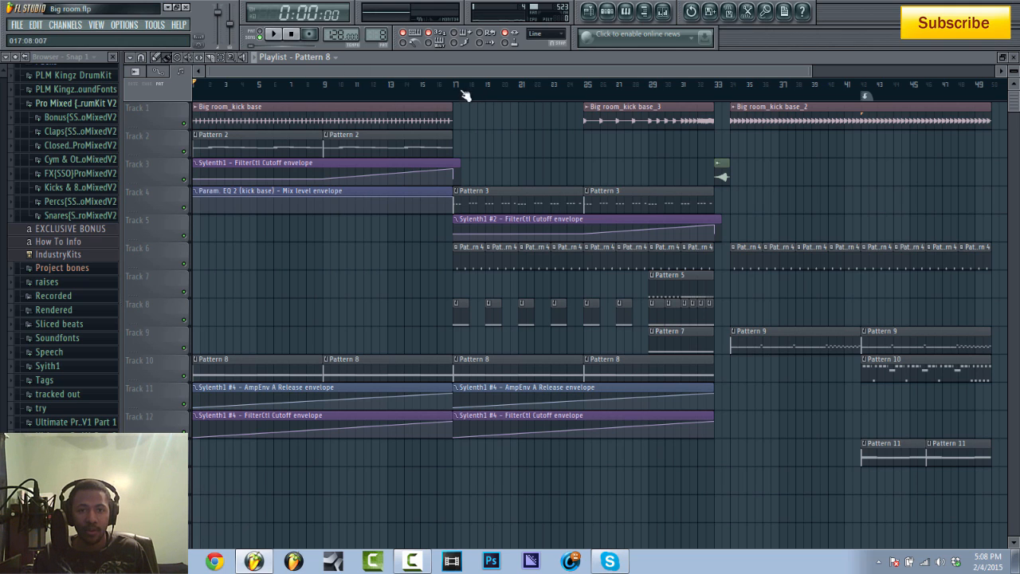
pyautogui.moveTo(457, 87); pyautogui.dragTo(712, 106)
pyautogui.press('space')
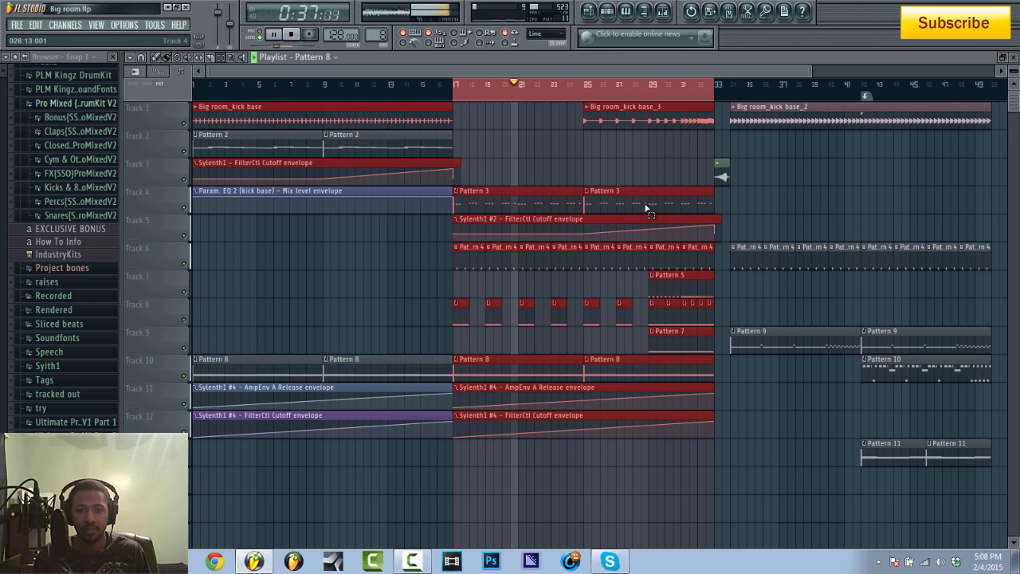
pyautogui.press('space')
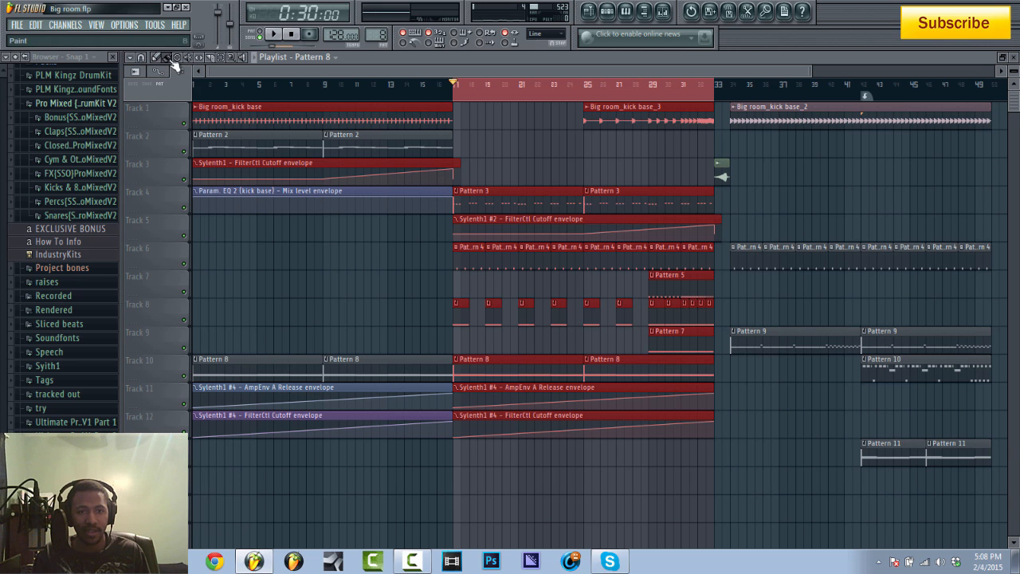
# Open Sylenth1 #2 from Pattern 3, check its Bass Chords preset in the preset list and listen to the pattern.
pyautogui.doubleClick(533, 199)
pyautogui.click(610, 15)
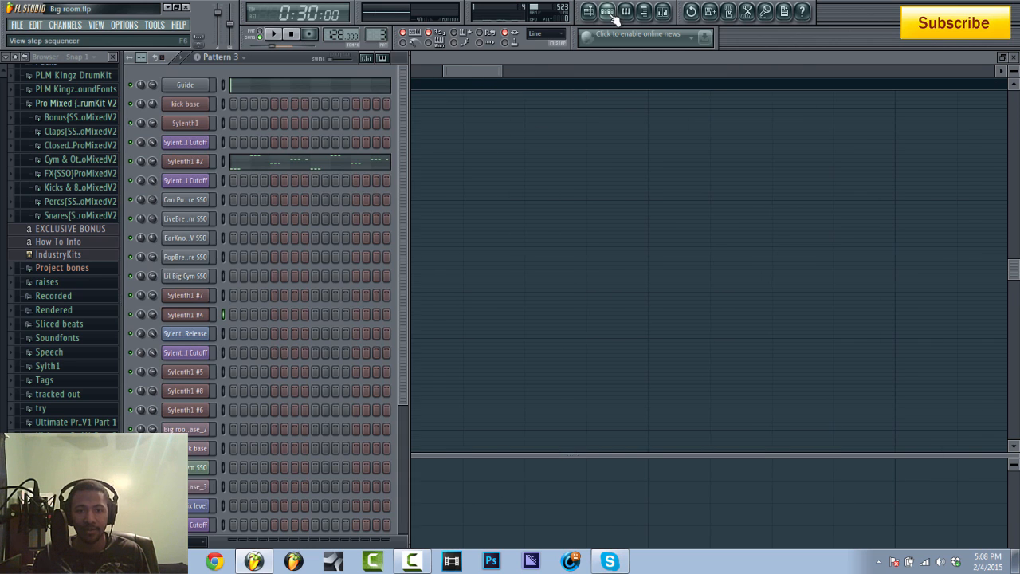
pyautogui.click(196, 160)
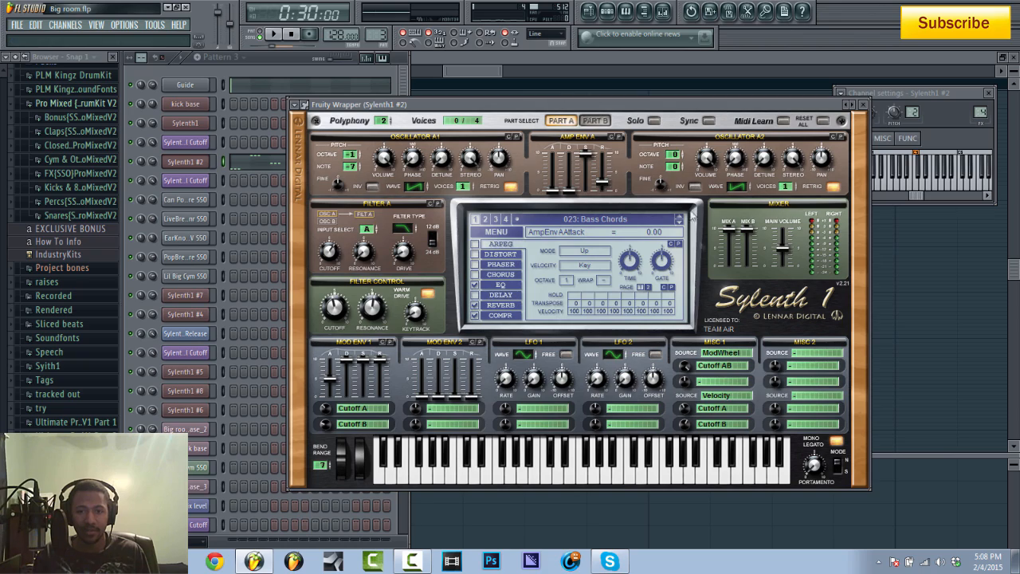
pyautogui.click(603, 226)
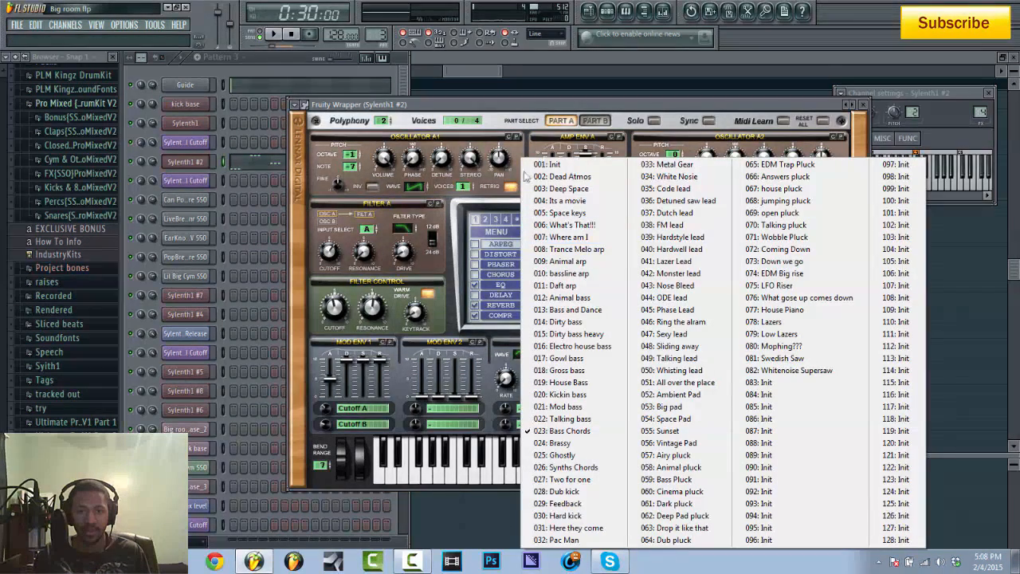
pyautogui.click(733, 106)
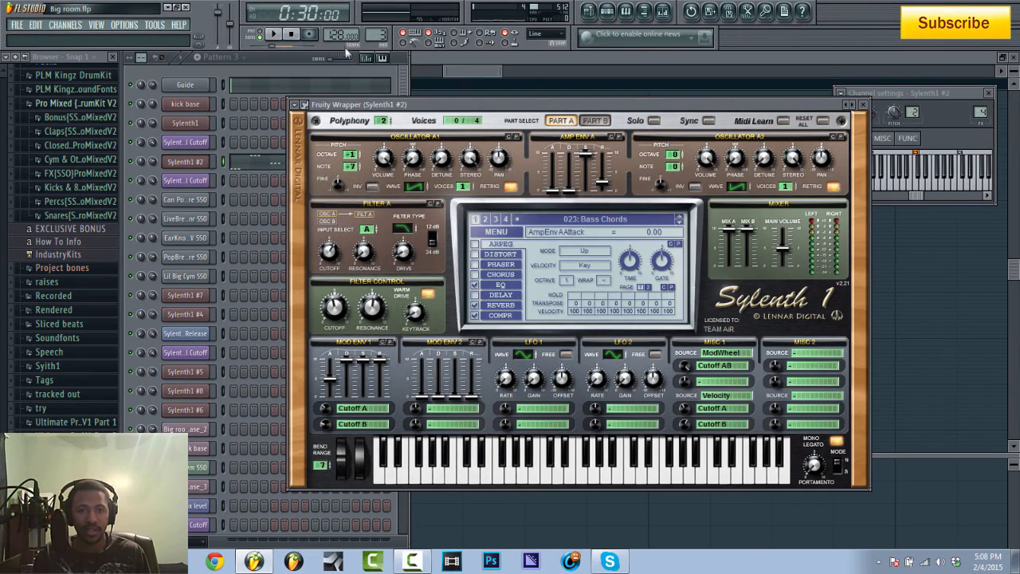
pyautogui.click(271, 35)
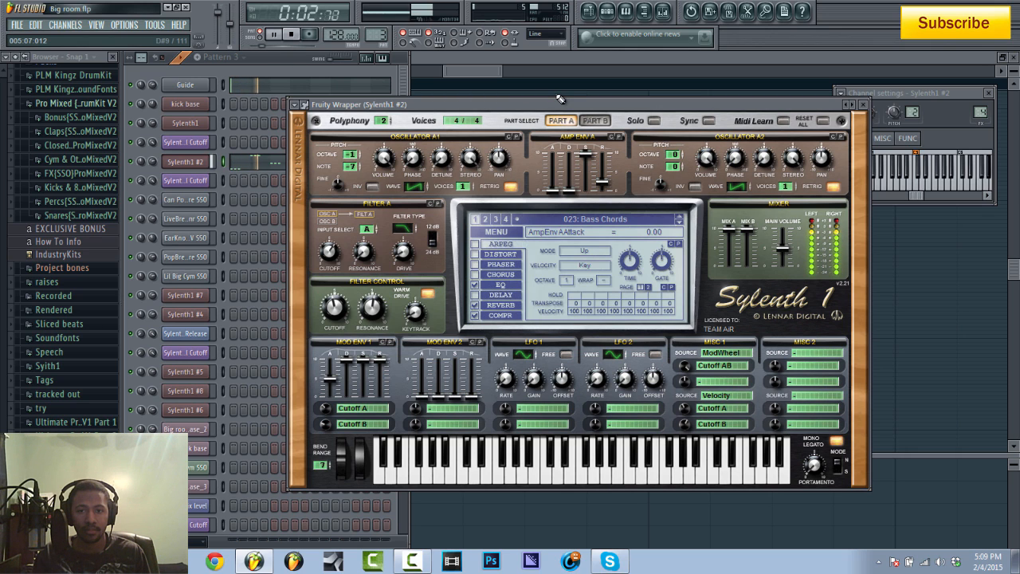
pyautogui.click(293, 35)
# Inspect the Fruity Love Philter and Fruity Fast Dist effects on the Sylenth1 #2 mixer track.
pyautogui.click(645, 11)
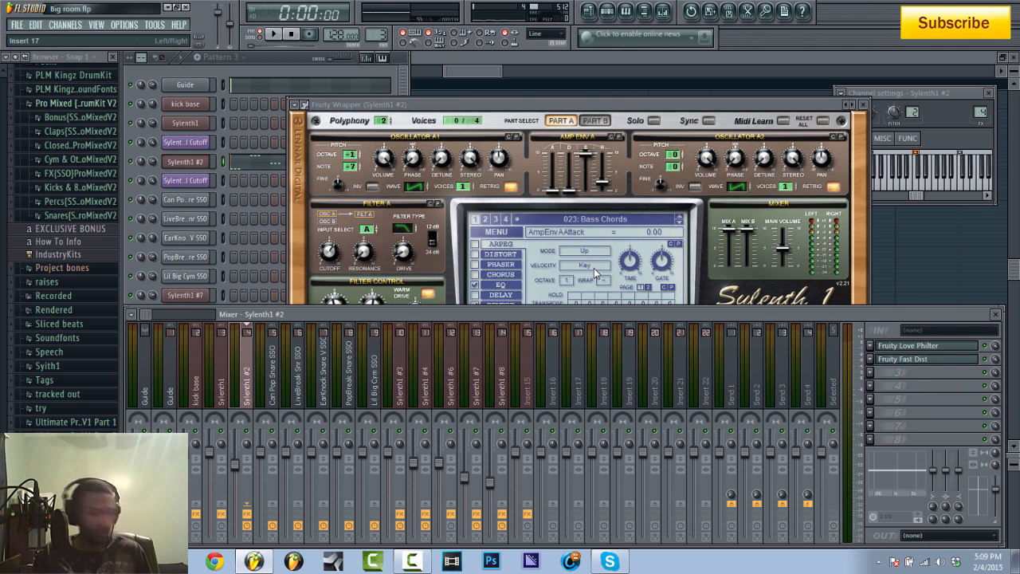
pyautogui.click(940, 349)
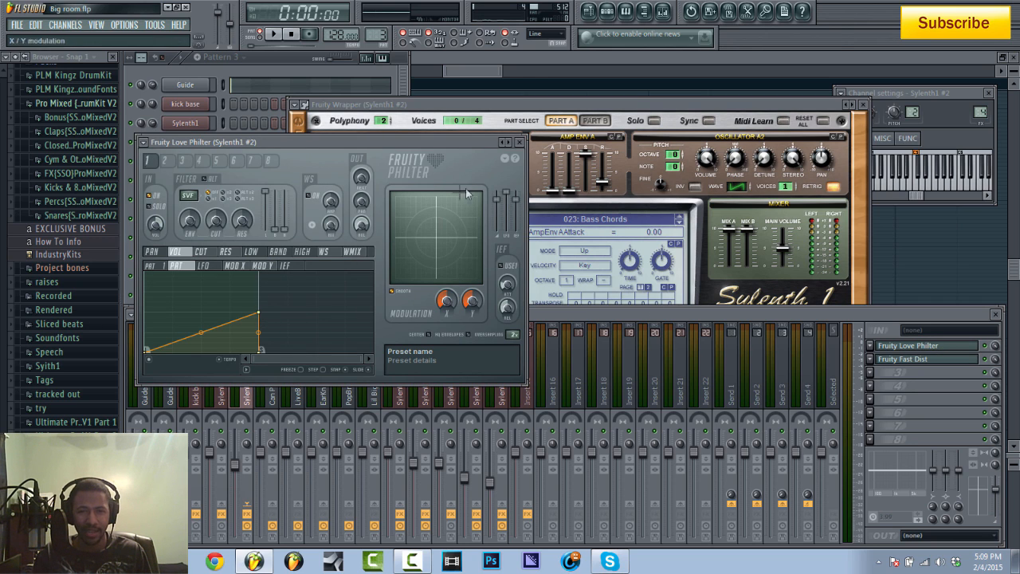
pyautogui.click(518, 142)
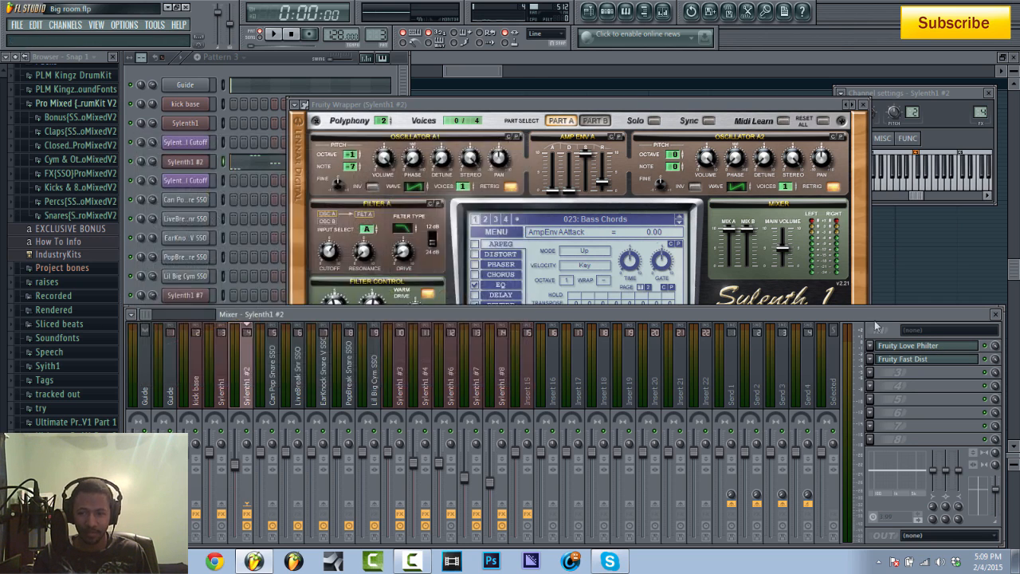
pyautogui.click(925, 363)
pyautogui.moveTo(432, 120); pyautogui.dragTo(403, 144)
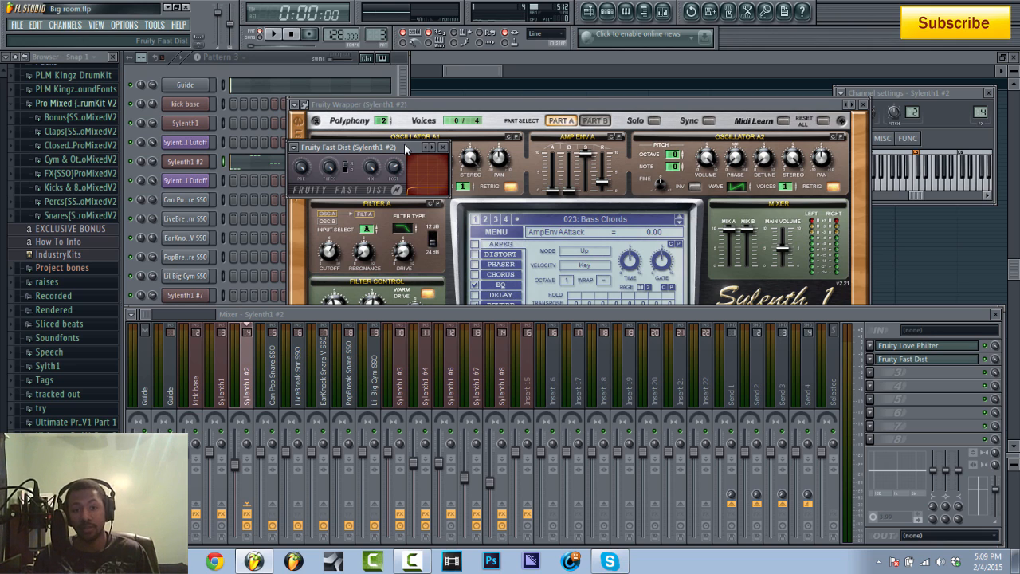
# Compare Pattern 3's playback with Sylenth1 #2's Fruity Love Philter and Fruity Fast Dist bypassed and enabled.
pyautogui.click(466, 72)
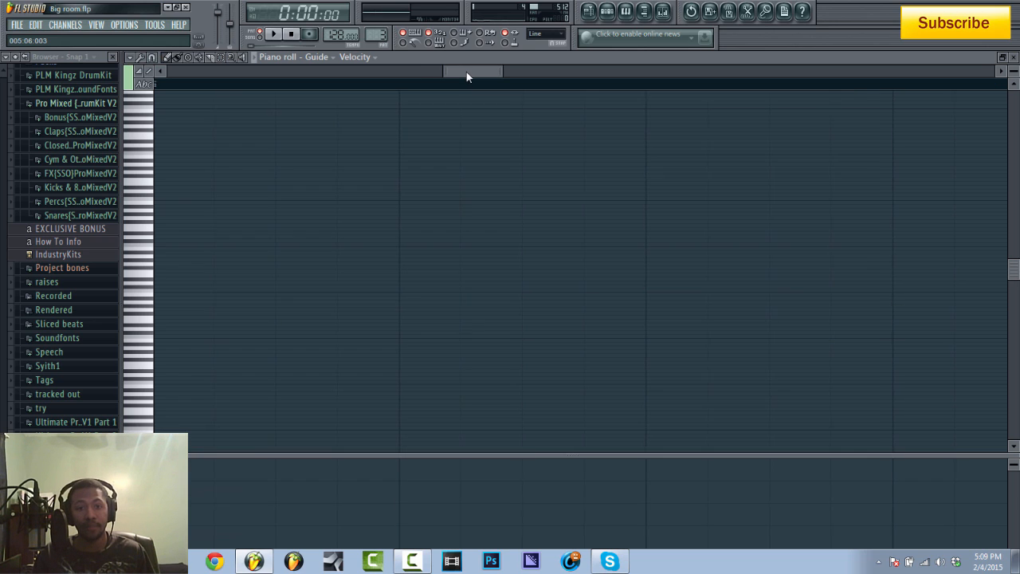
pyautogui.click(589, 10)
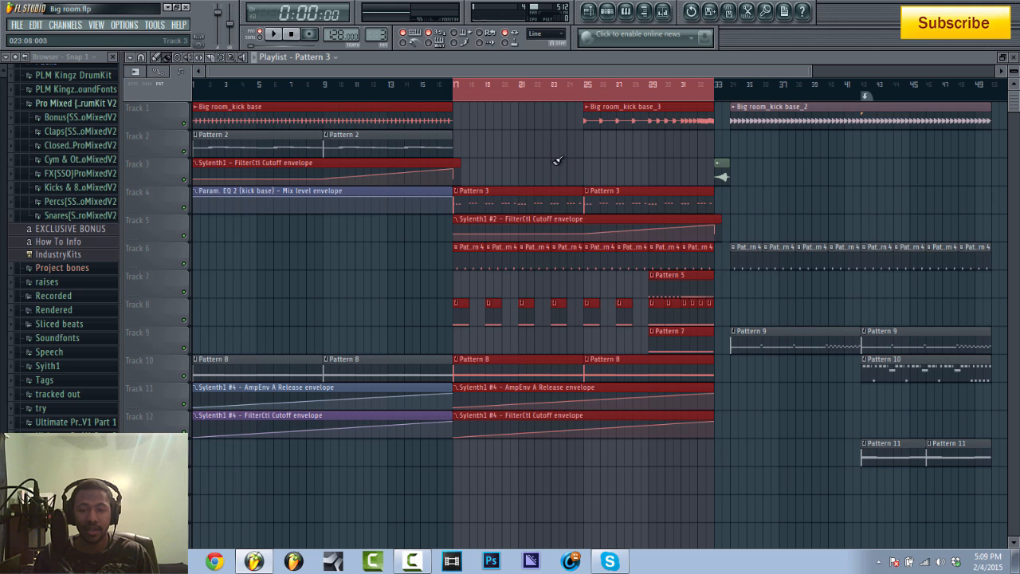
pyautogui.click(662, 11)
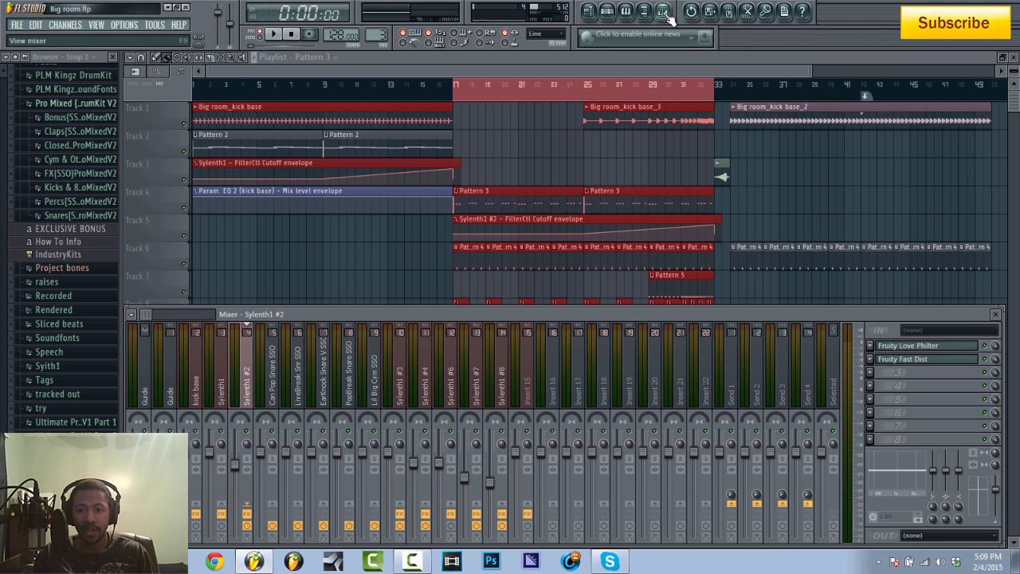
pyautogui.click(668, 16)
pyautogui.press('space')
pyautogui.click(663, 11)
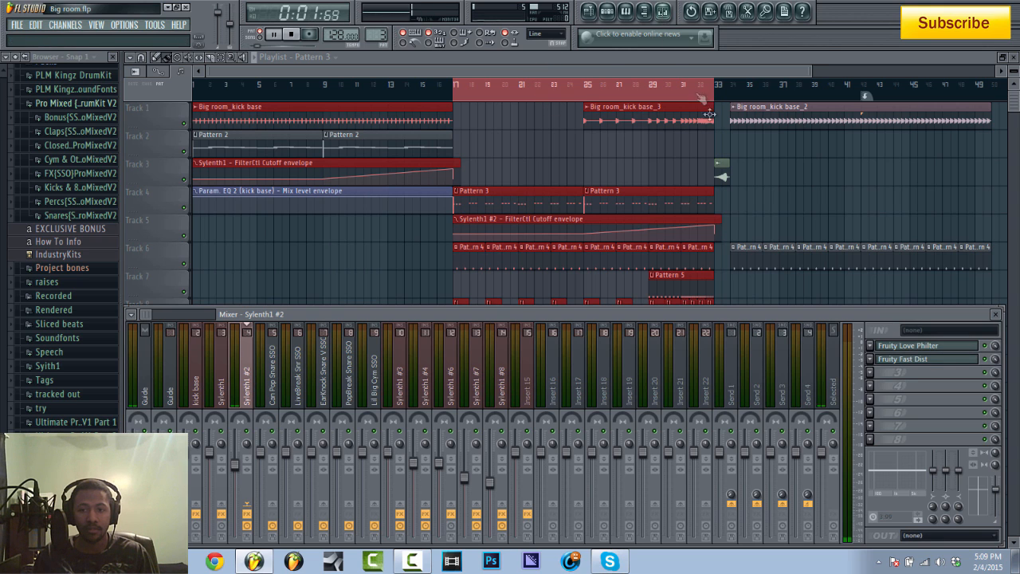
pyautogui.press('space')
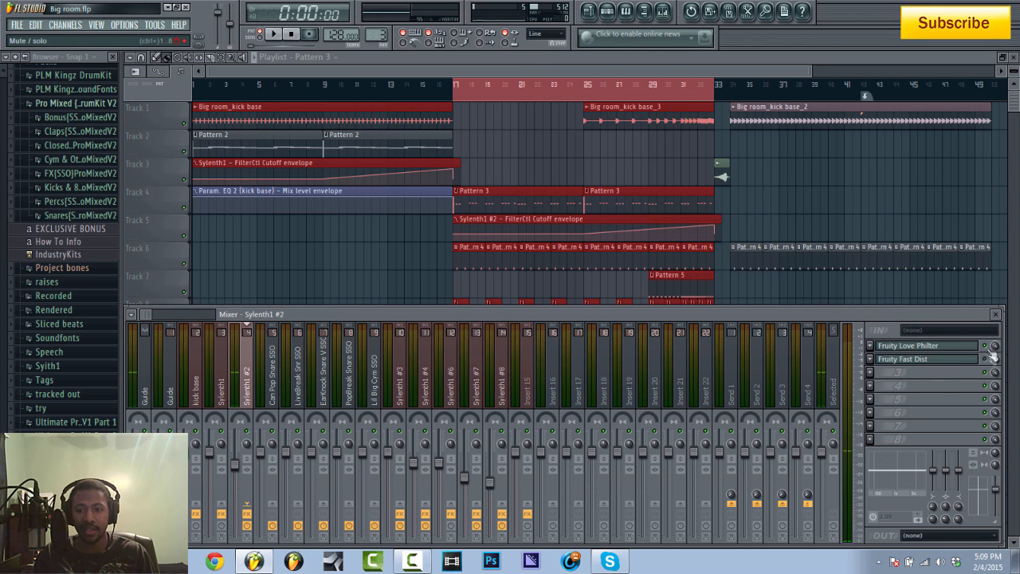
pyautogui.press('space')
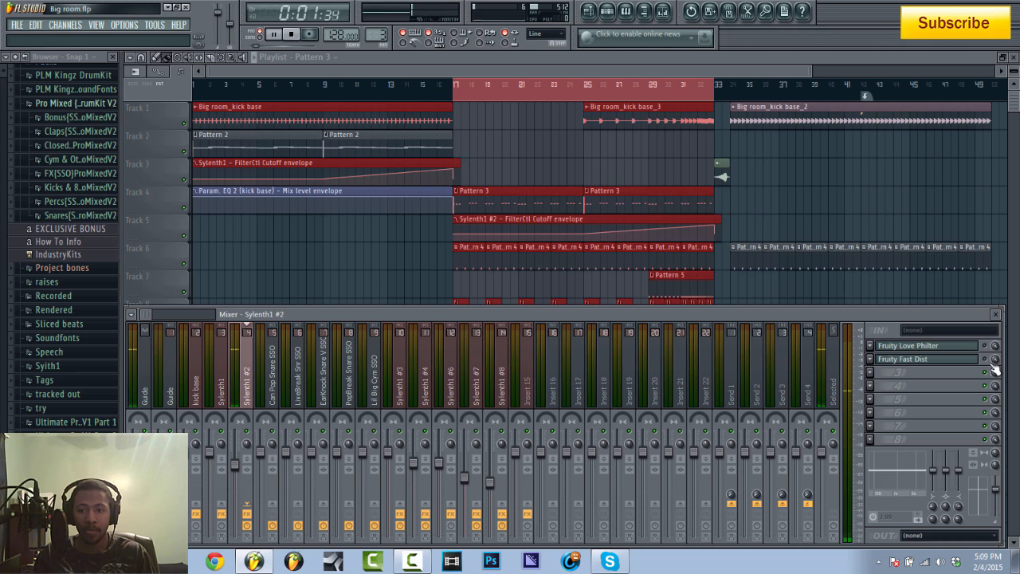
pyautogui.press('space')
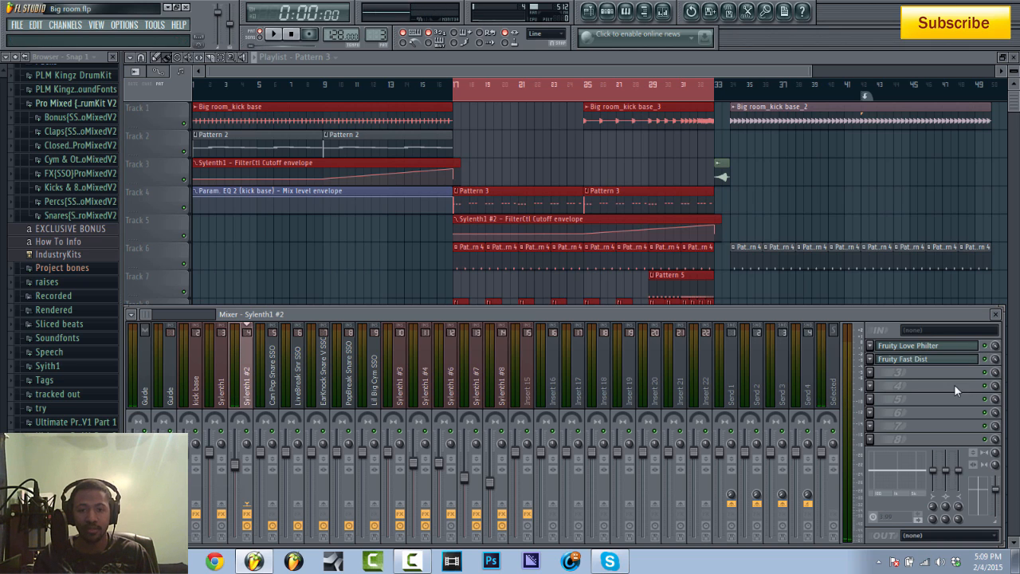
pyautogui.press('space')
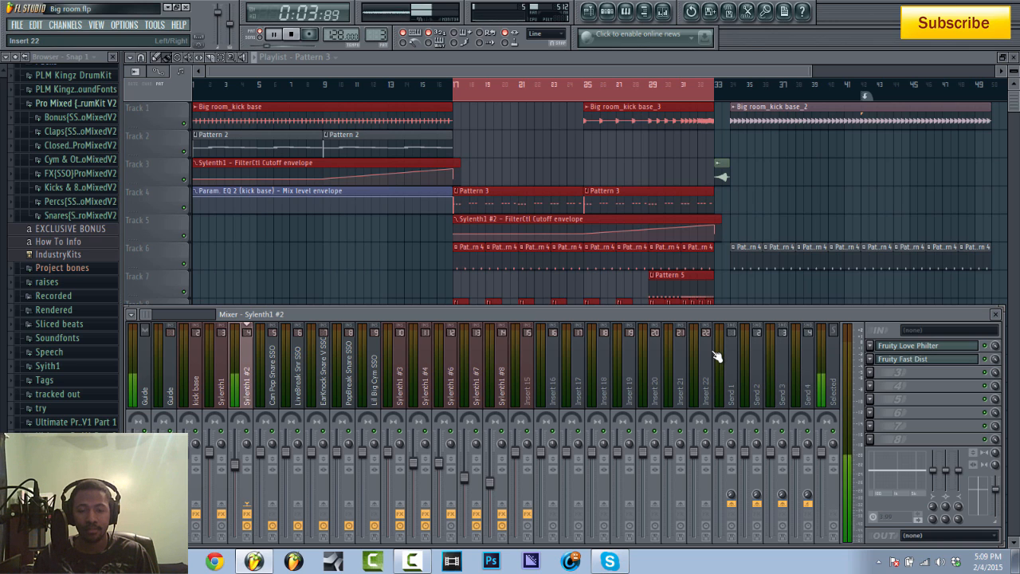
pyautogui.press('space')
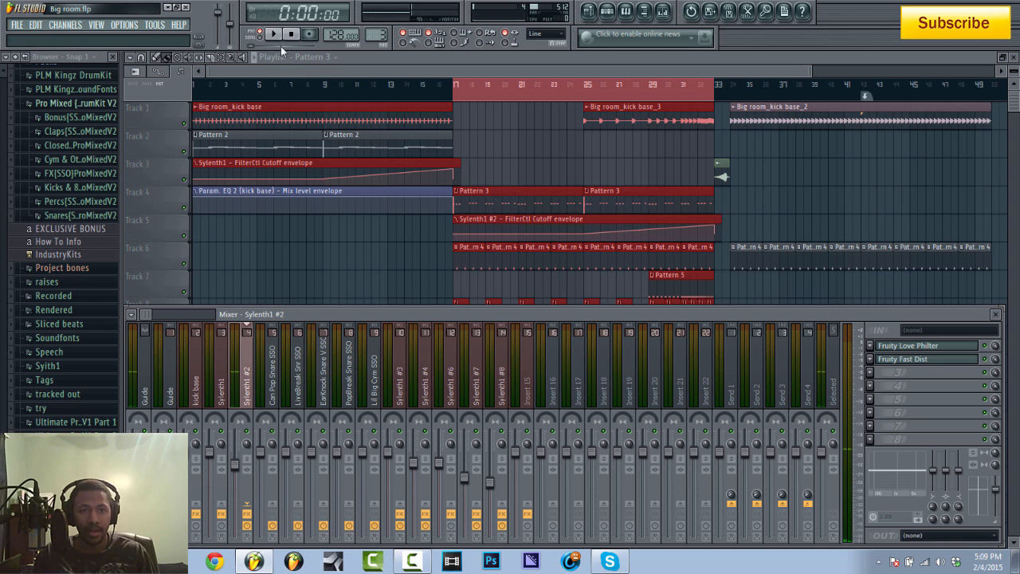
pyautogui.click(610, 10)
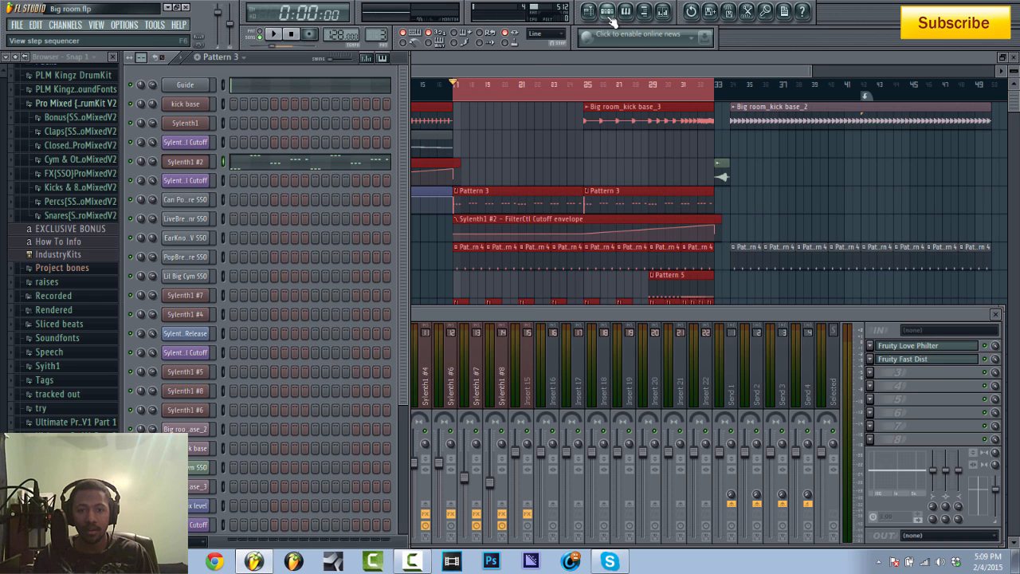
pyautogui.click(492, 69)
pyautogui.rightClick(173, 217)
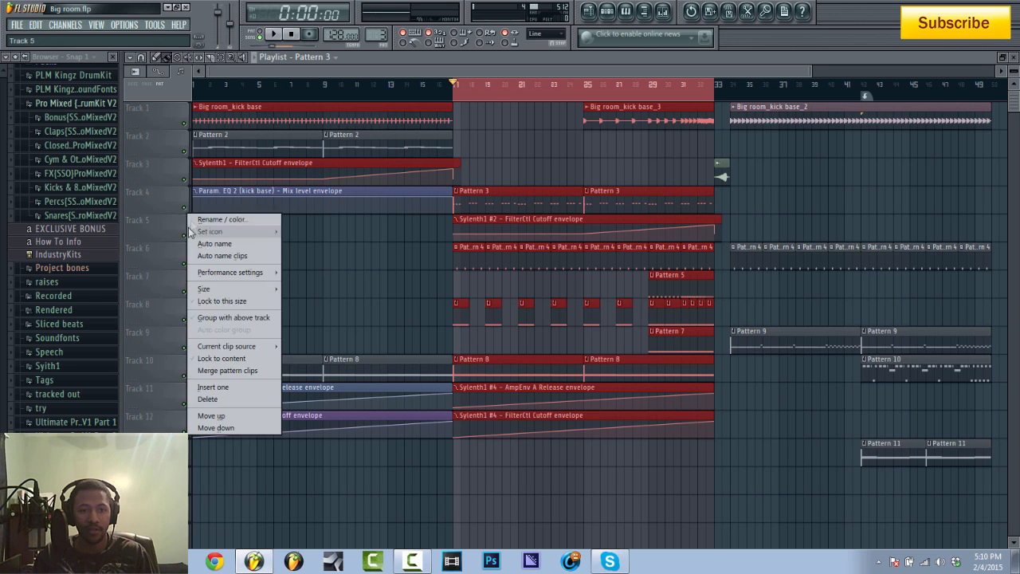
pyautogui.click(191, 215)
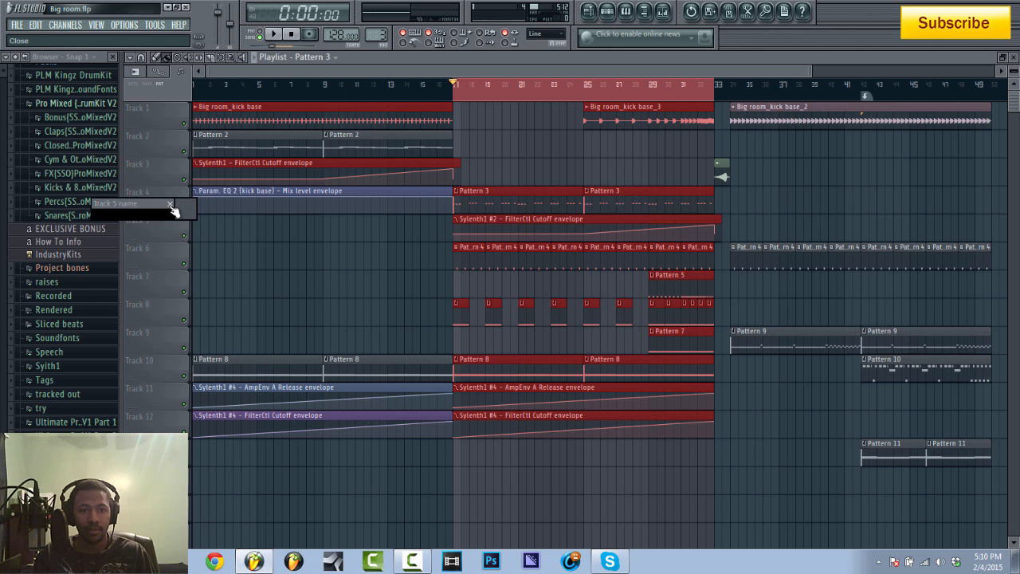
pyautogui.click(171, 205)
# Solo playlist track 5 with the Sylenth1 #2 cutoff envelope and unmute track 4 with Pattern 3.
pyautogui.rightClick(185, 236)
pyautogui.click(185, 207)
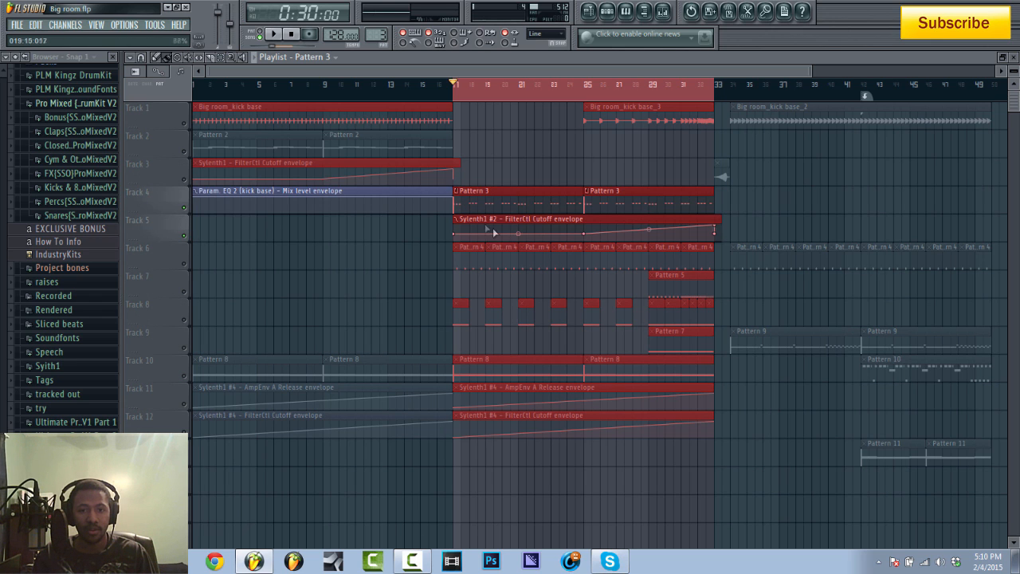
# Play the Sylenth1 #2 part with its cutoff envelope and watch the filter cutoff inside the Sylenth1 #2 plugin.
pyautogui.click(663, 11)
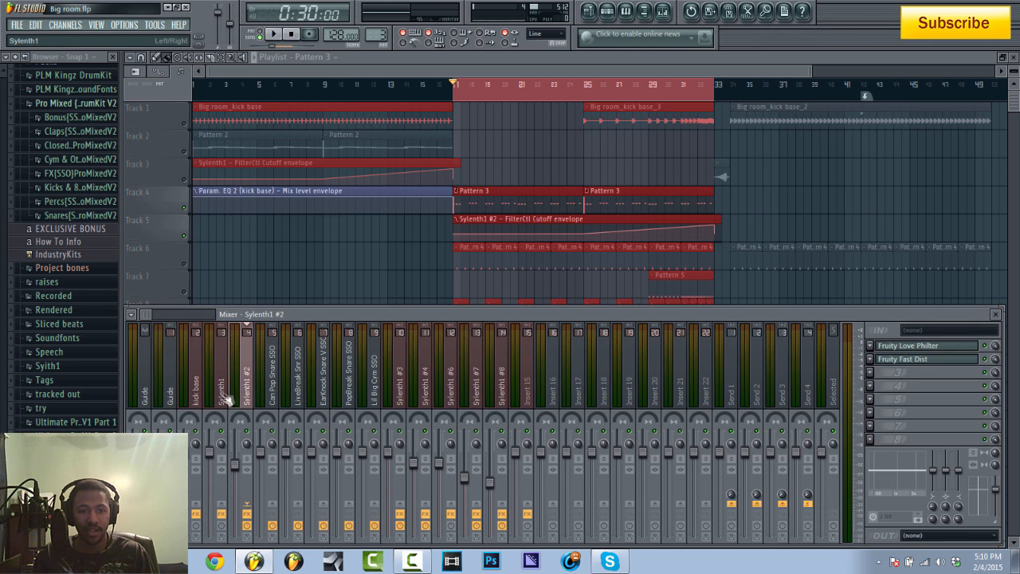
pyautogui.click(606, 10)
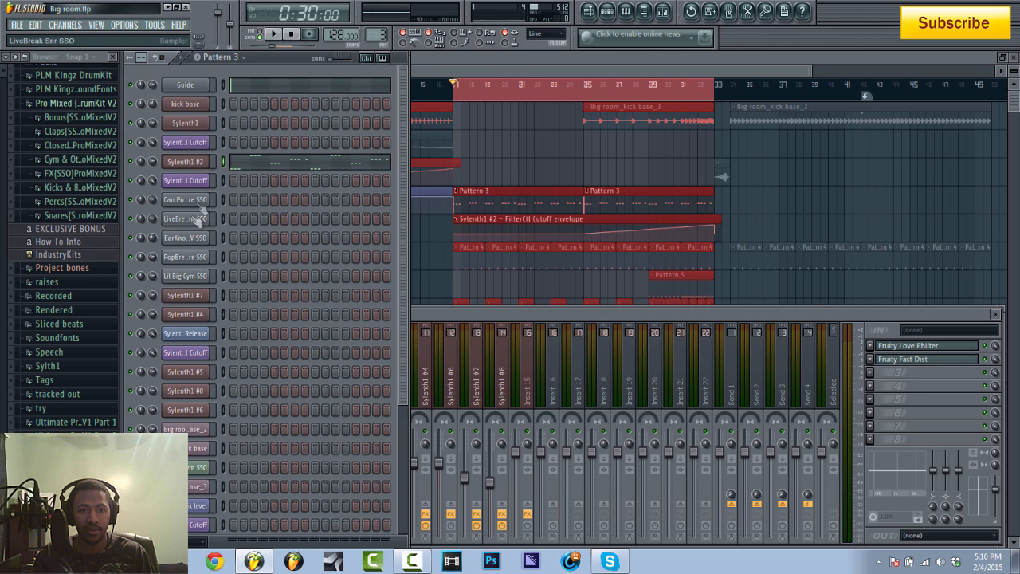
pyautogui.click(205, 161)
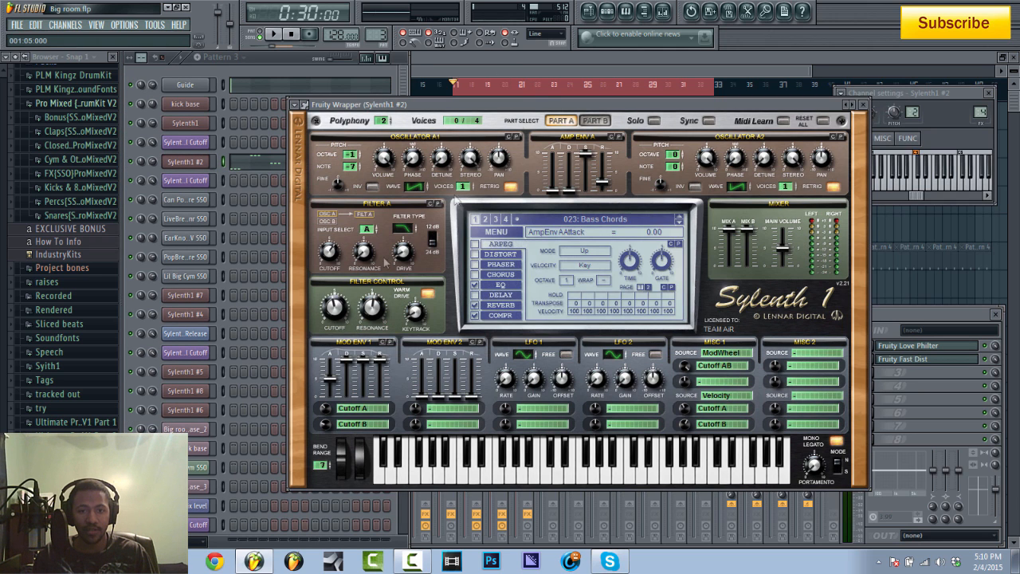
pyautogui.press('space')
pyautogui.click(546, 66)
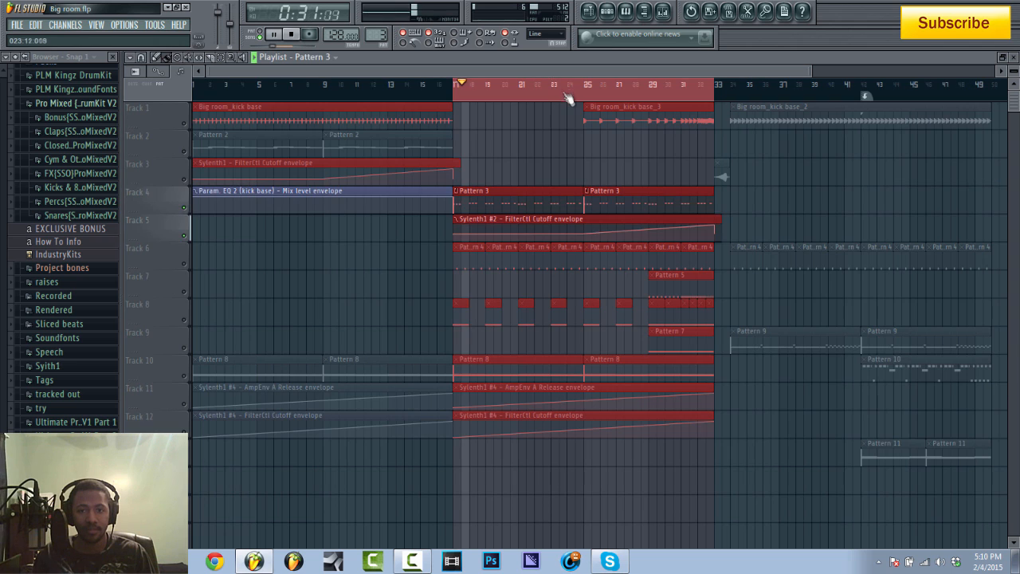
pyautogui.click(607, 12)
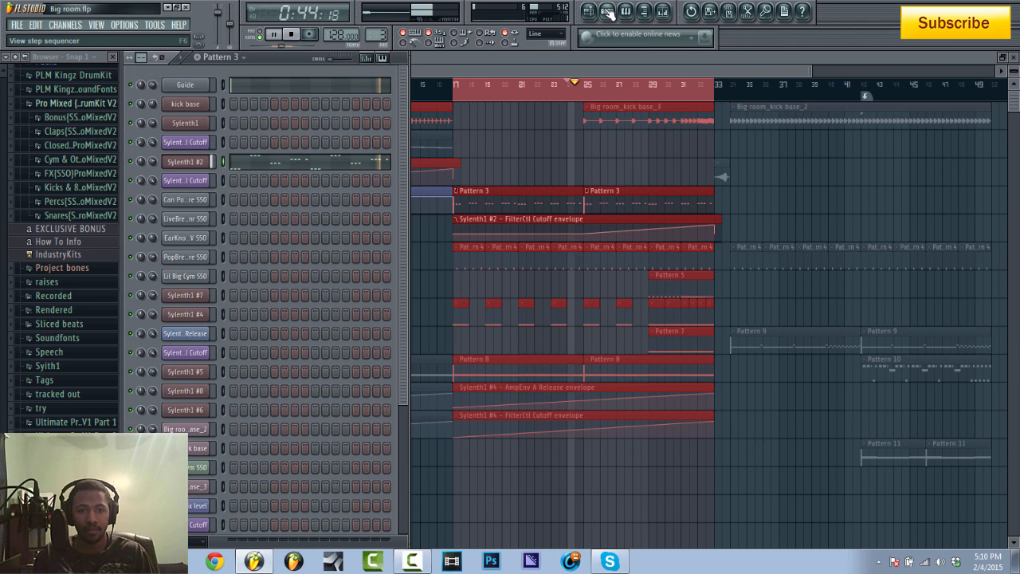
pyautogui.click(206, 161)
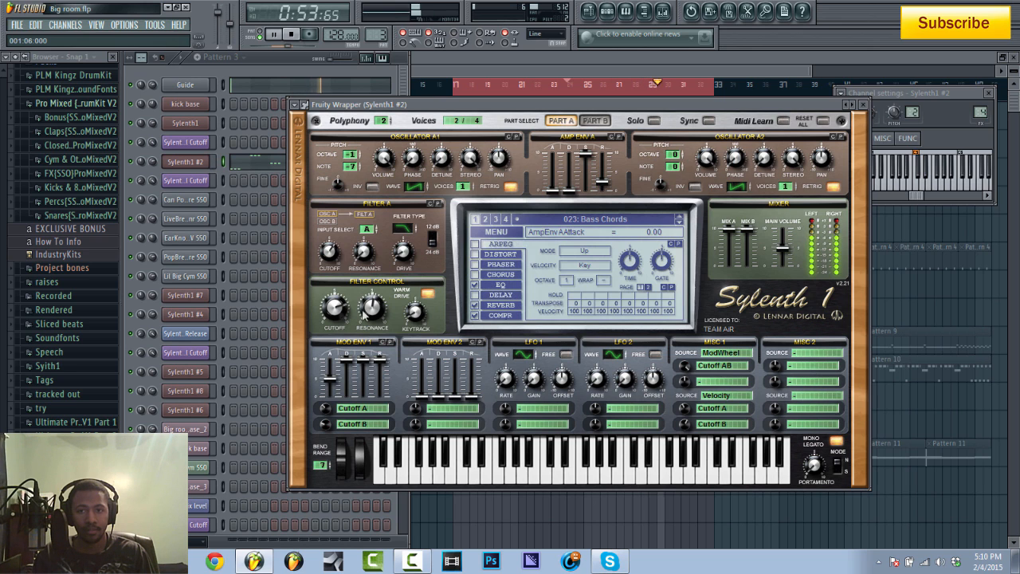
pyautogui.press('space')
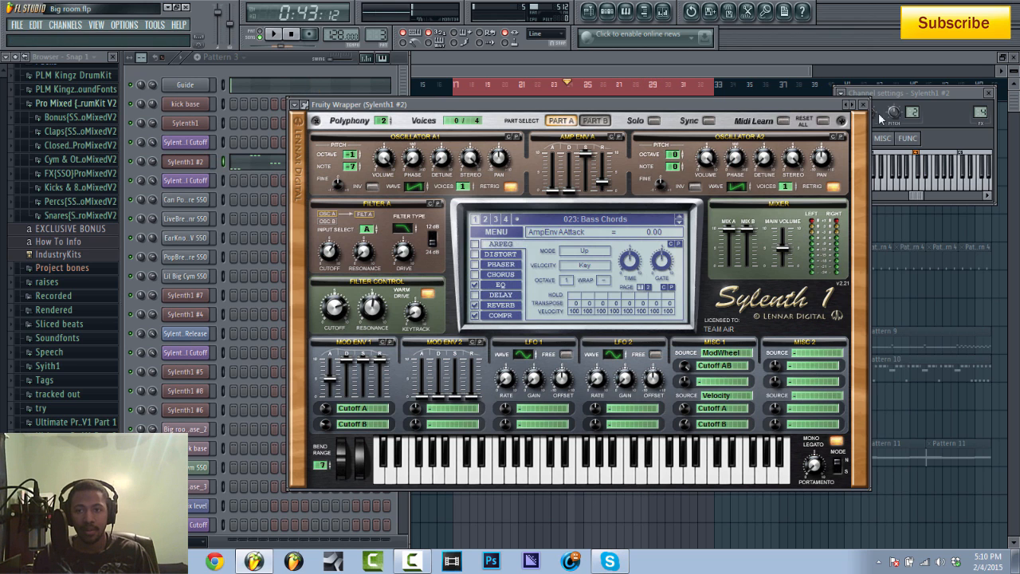
pyautogui.click(864, 104)
pyautogui.click(748, 70)
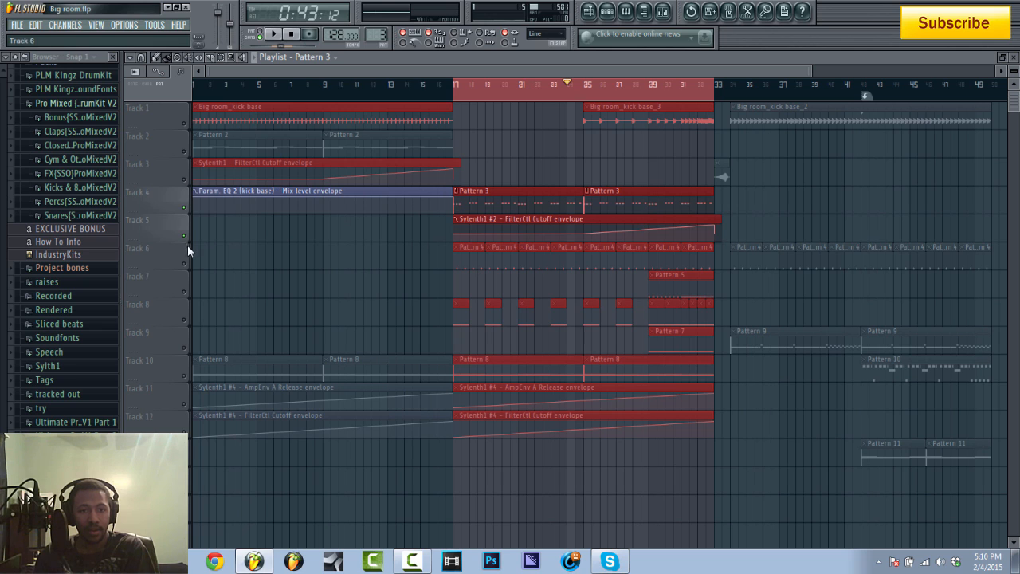
# Unmute playlist tracks 6 and 8 and listen to them together with the Sylenth1 #2 part.
pyautogui.click(188, 268)
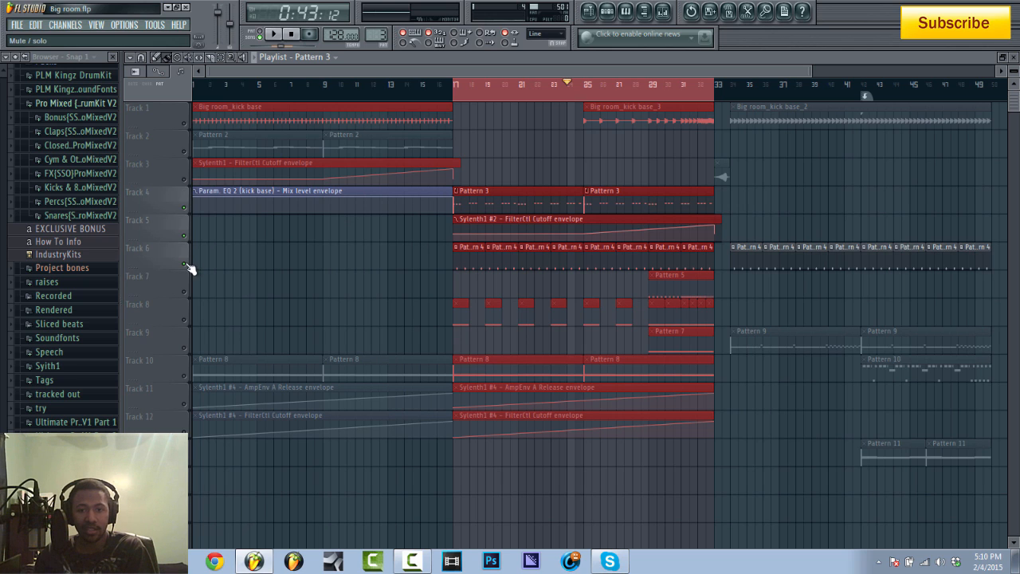
pyautogui.click(184, 318)
pyautogui.press('space')
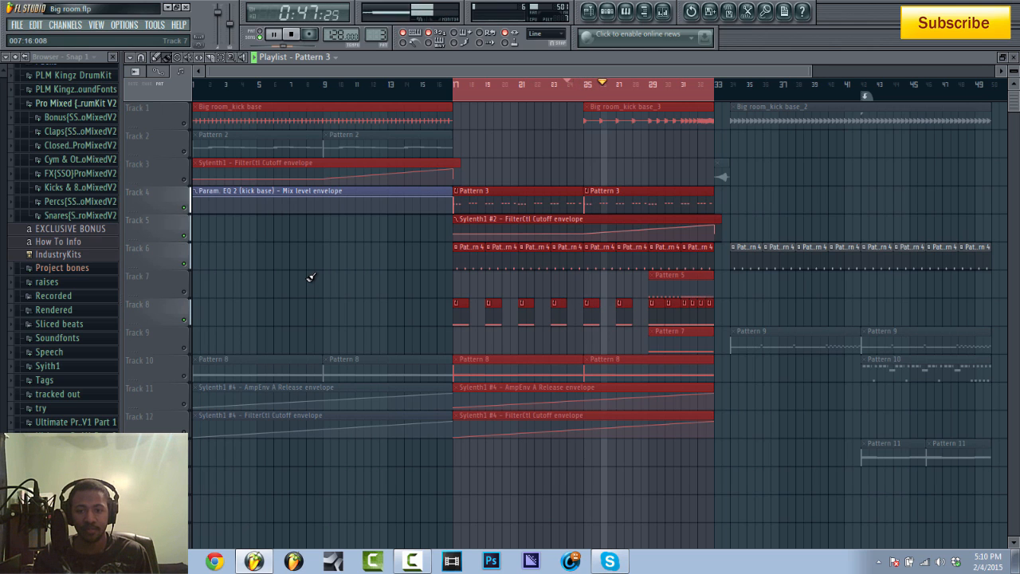
pyautogui.press('space')
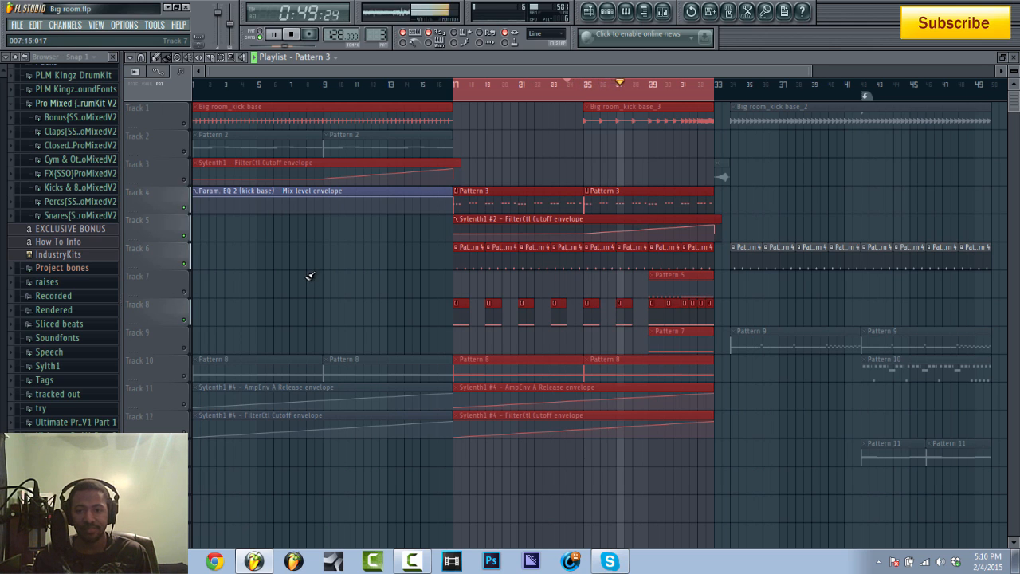
# Inspect the sample settings of the Can Pop, LiveBreak, EarKnock and PopBreak snare channels and the Lil Big Cym channel.
pyautogui.click(608, 10)
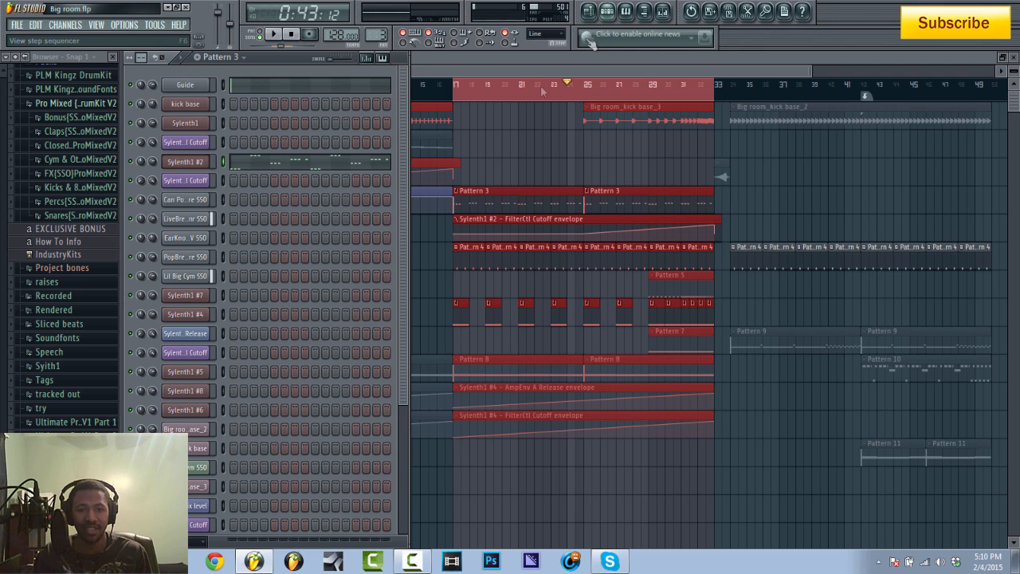
pyautogui.click(190, 238)
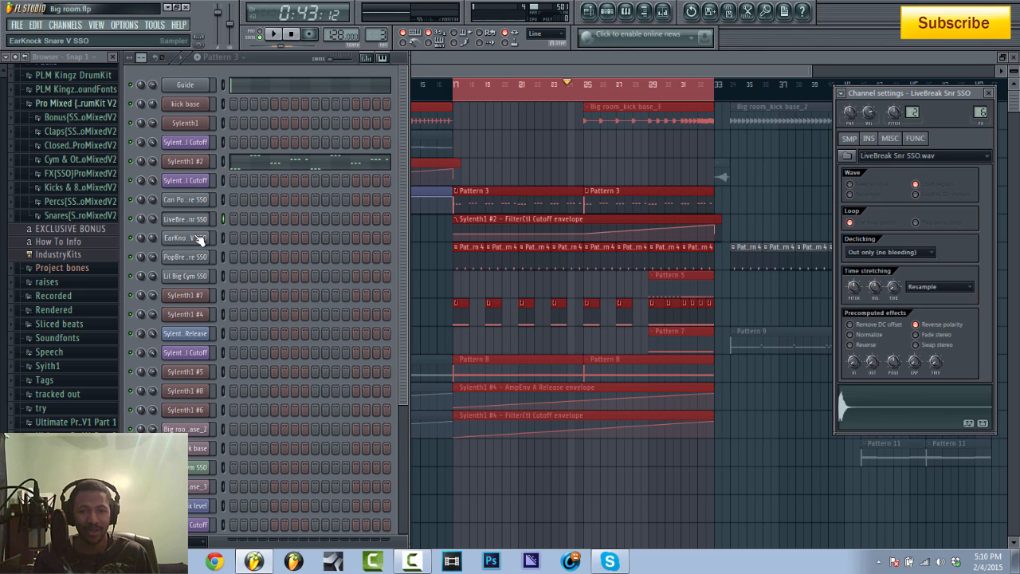
pyautogui.click(194, 258)
pyautogui.click(196, 279)
pyautogui.click(193, 260)
pyautogui.click(189, 238)
pyautogui.click(516, 68)
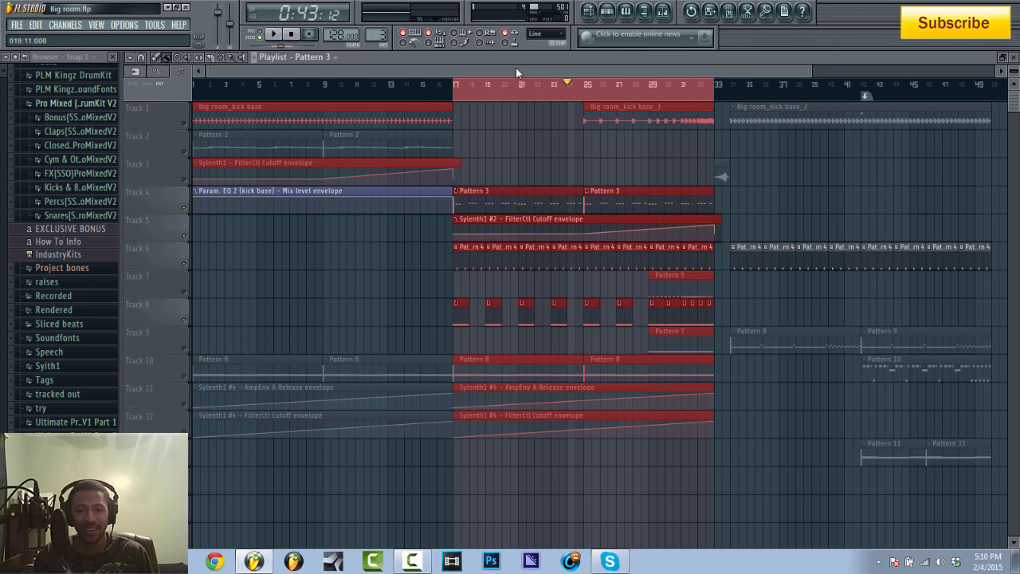
pyautogui.click(607, 11)
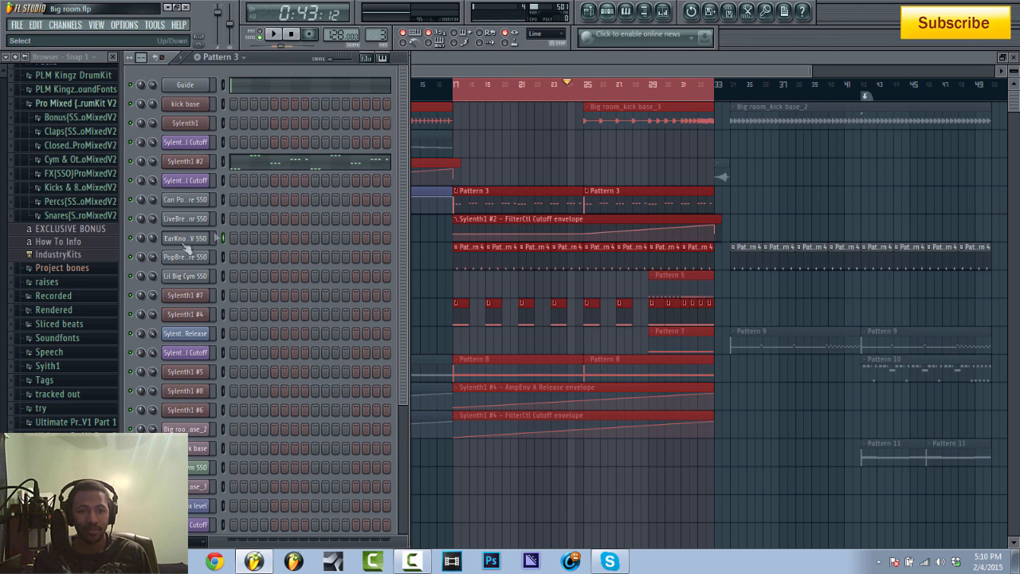
pyautogui.click(192, 221)
pyautogui.click(196, 242)
pyautogui.click(193, 223)
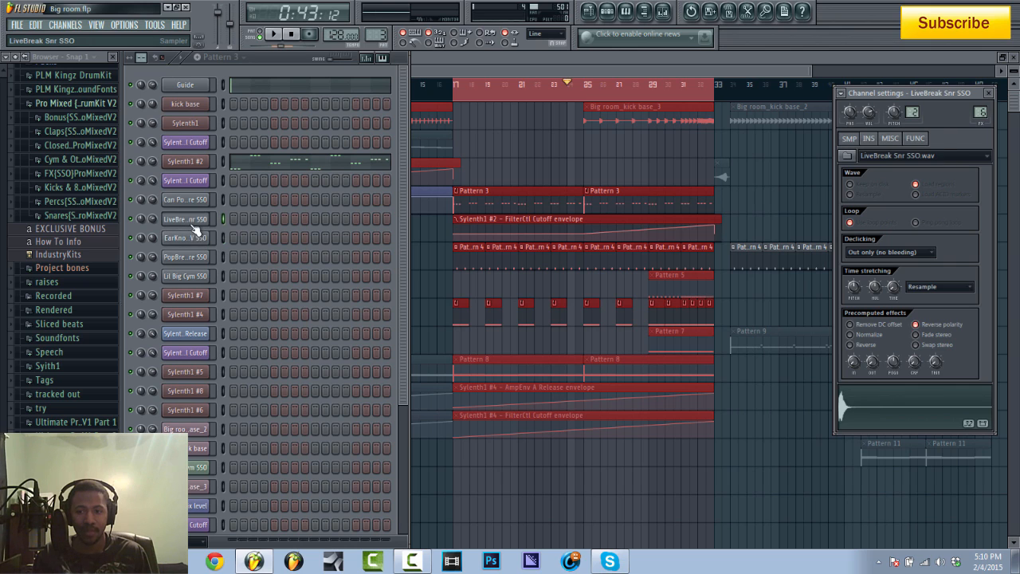
pyautogui.click(198, 202)
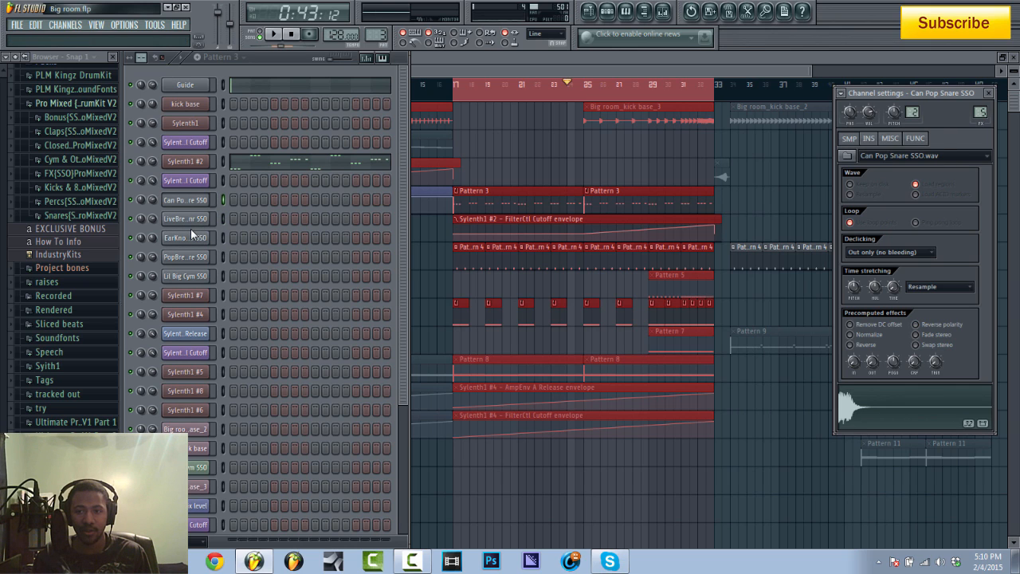
# Switch to Pattern 4 and listen to its snare steps.
pyautogui.scroll(-1, 377, 35)
pyautogui.scroll(2, 377, 35)
pyautogui.click(273, 34)
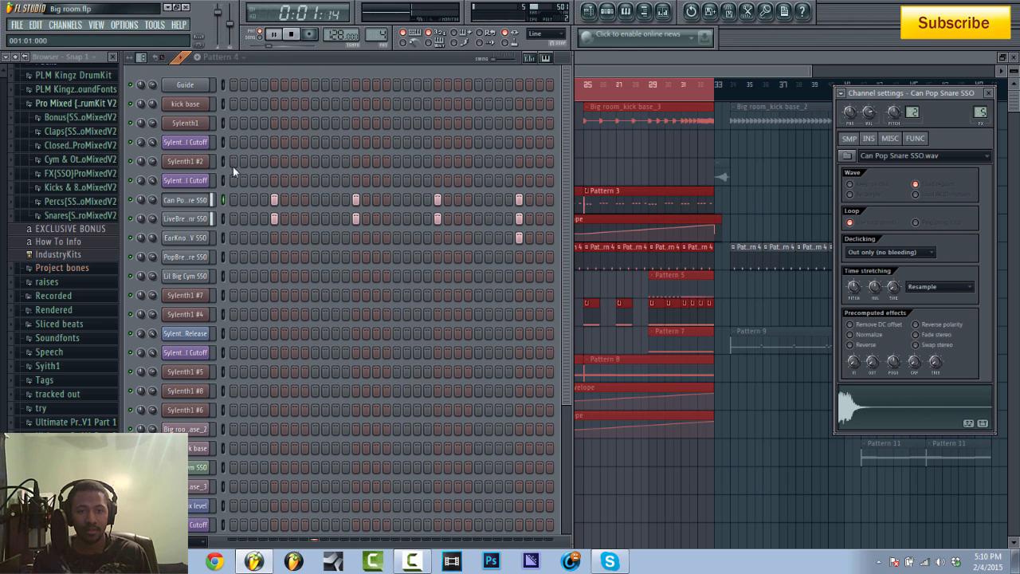
pyautogui.press('space')
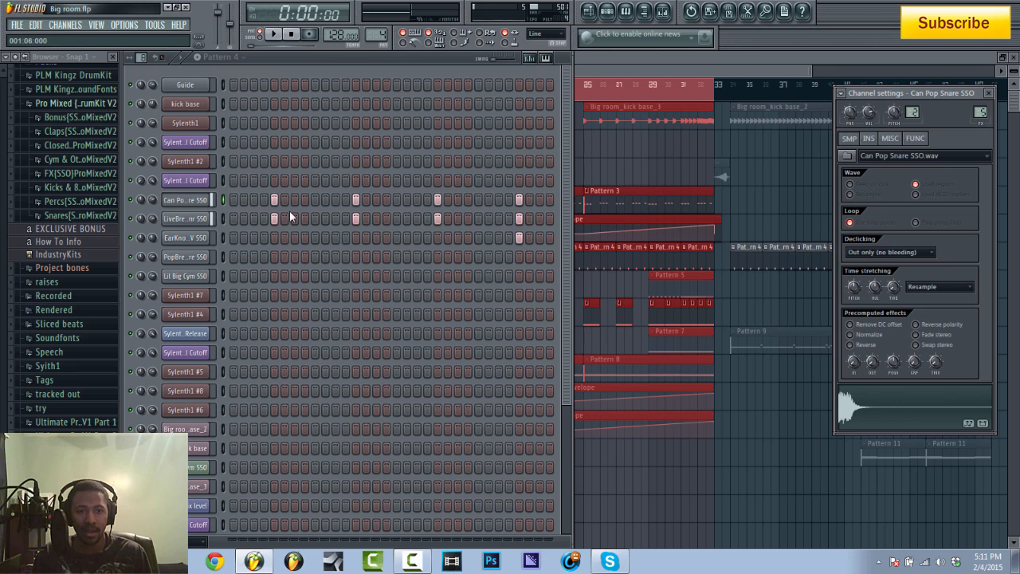
# Compare Pattern 4's playback with Reverse polarity off and on for the LiveBreak Snr sample.
pyautogui.click(191, 218)
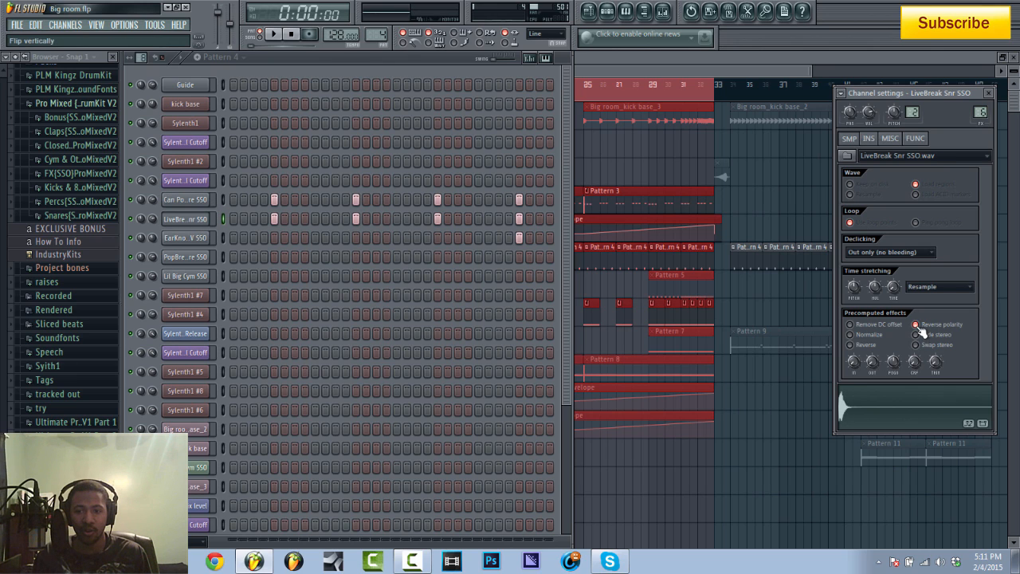
pyautogui.press('space')
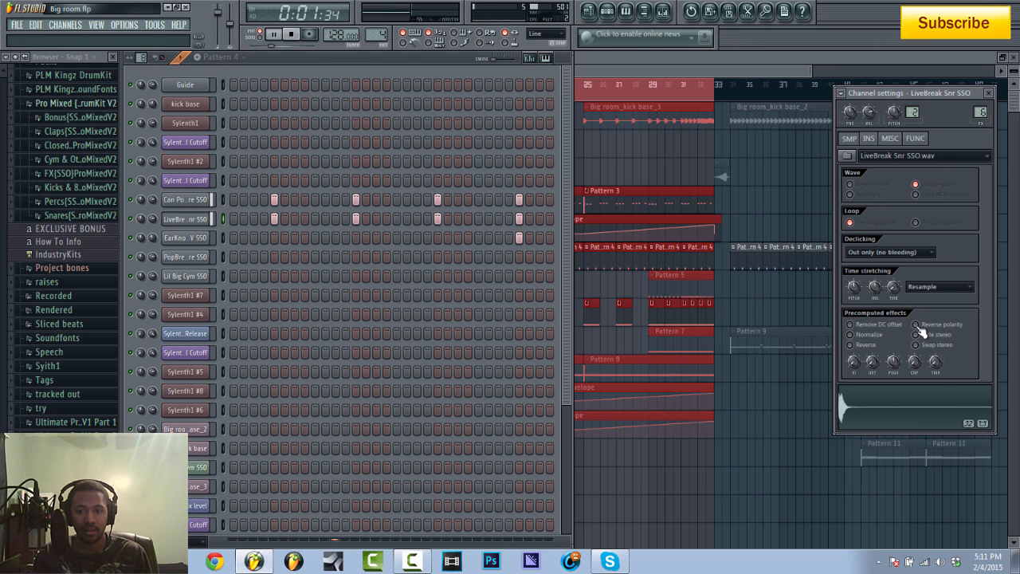
pyautogui.click(917, 325)
pyautogui.press('space')
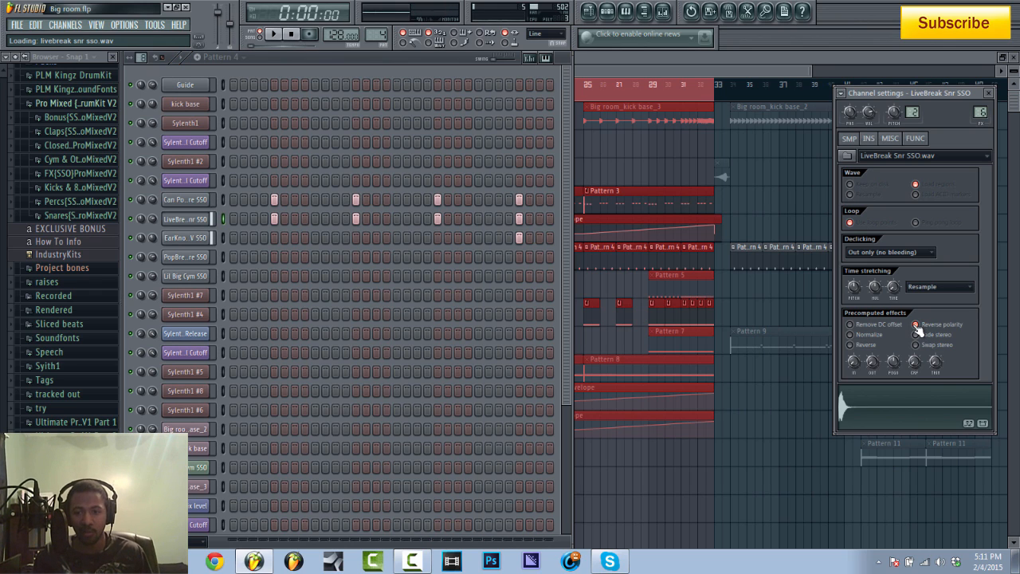
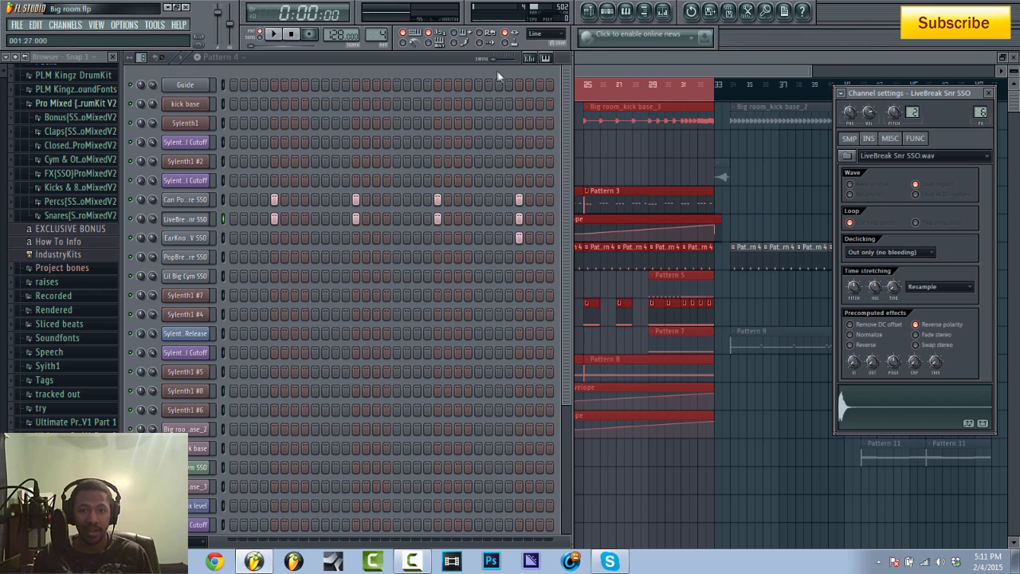
# Check the EarKnock Snare V channel settings and listen to Pattern 4 with its layered snares.
pyautogui.click(195, 237)
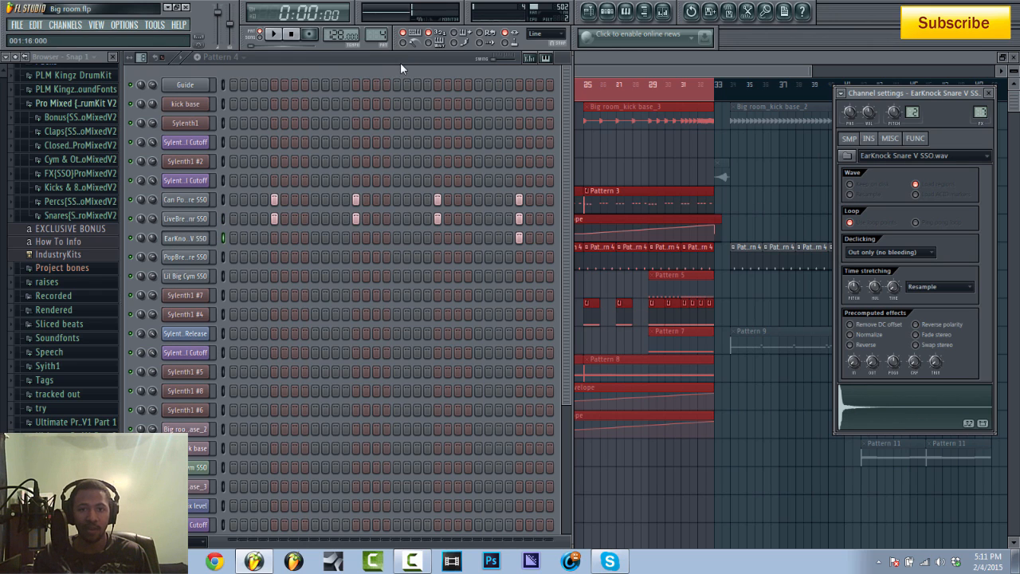
pyautogui.press('space')
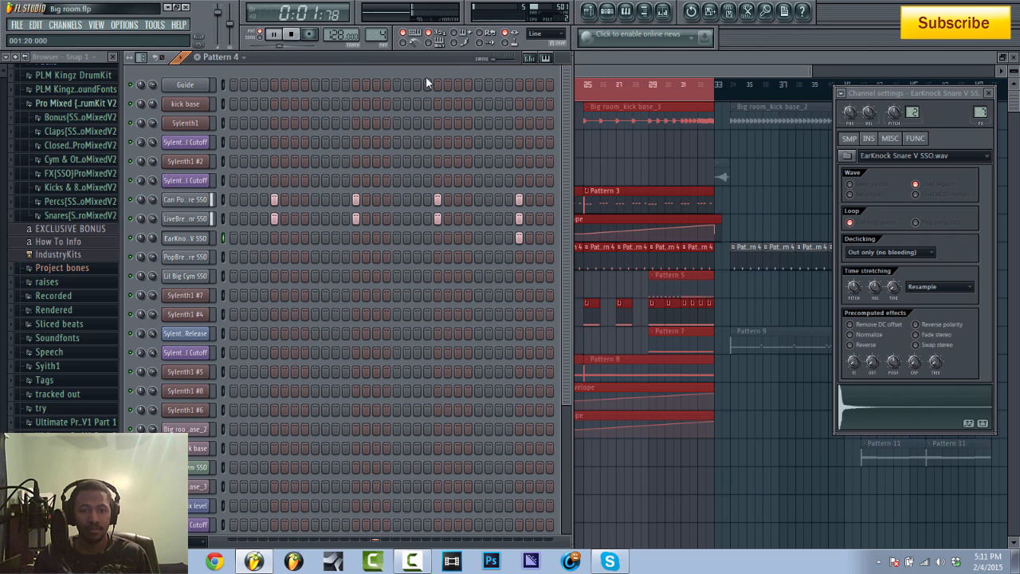
pyautogui.press('space')
# Bring back the step sequencer, switch to Pattern 6 and listen to the Lil Big Cym part.
pyautogui.click(608, 11)
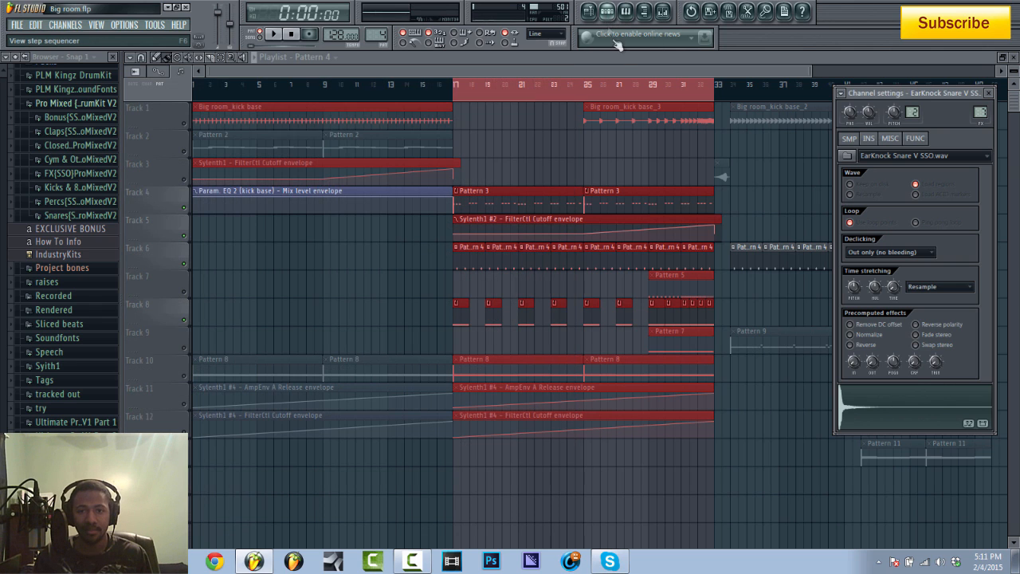
pyautogui.click(607, 11)
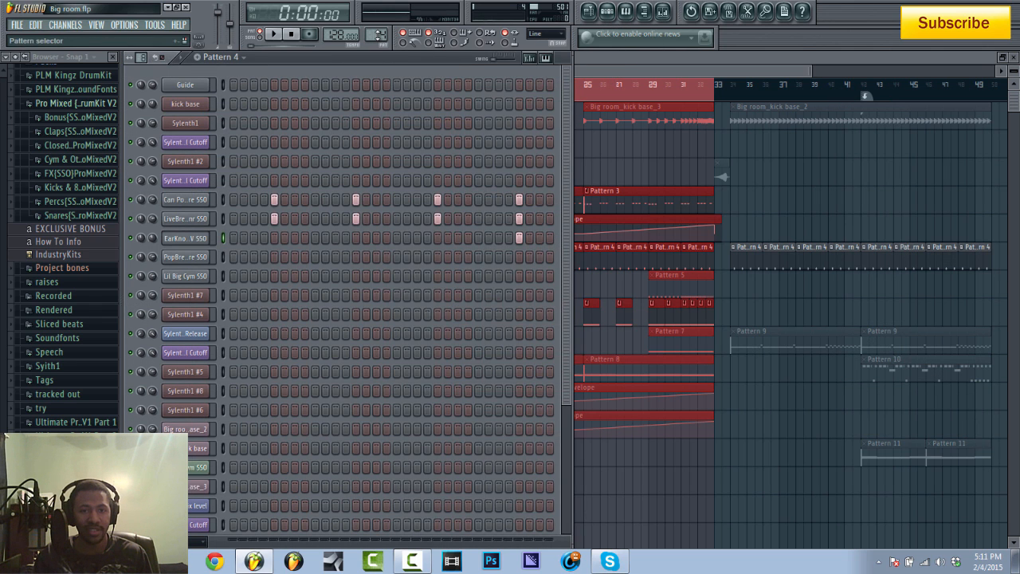
pyautogui.press('KP_Add')
pyautogui.press('space')
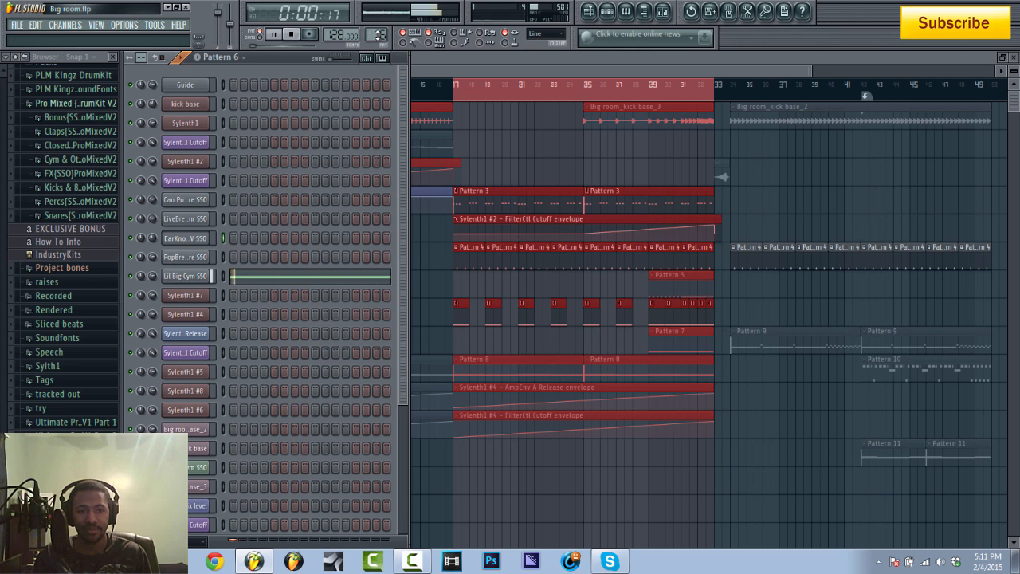
pyautogui.press('space')
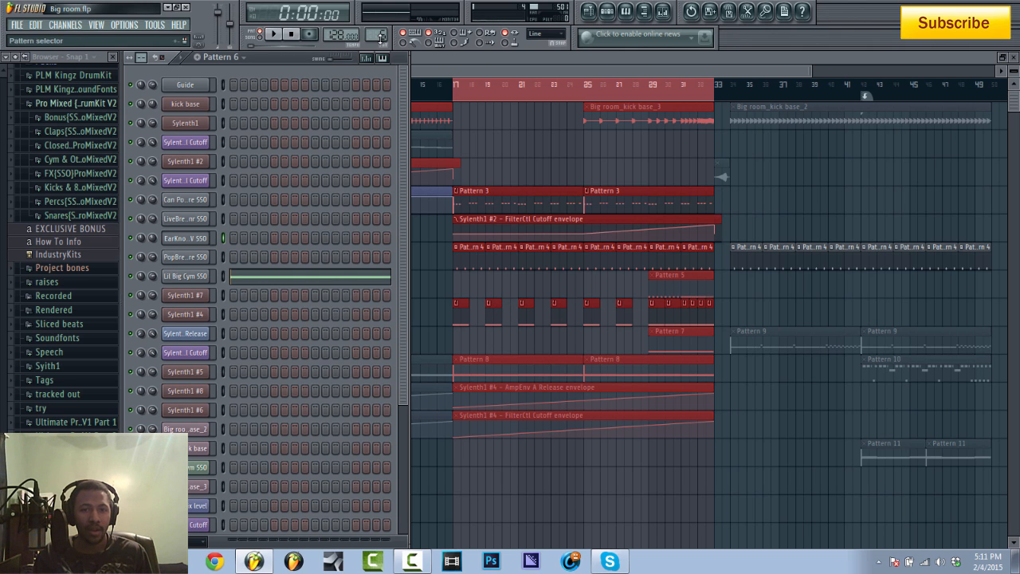
# Switch to Pattern 5, listen to its PopBreak snare roll and return to the playlist.
pyautogui.scroll(-1, 381, 37)
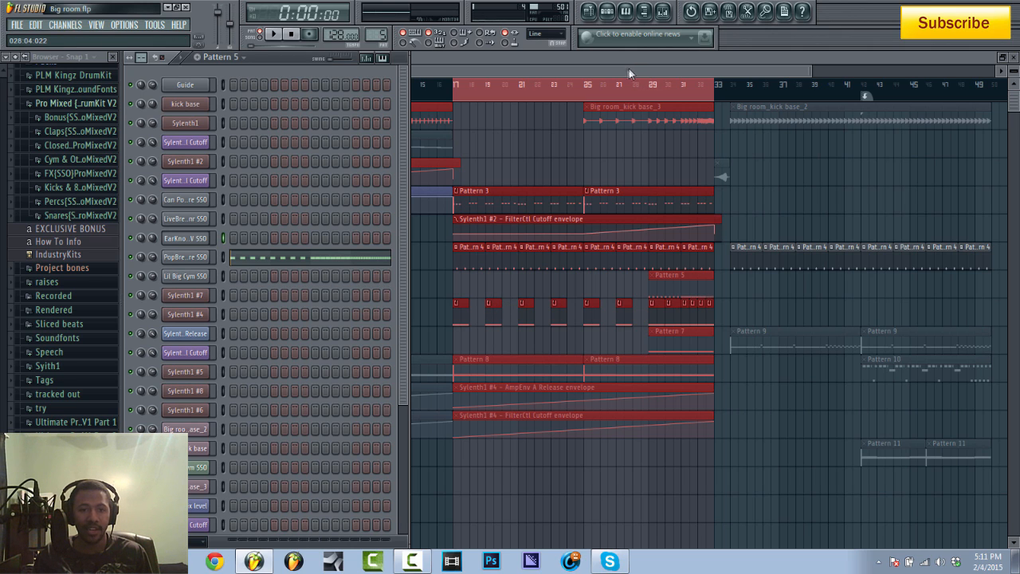
pyautogui.press('space')
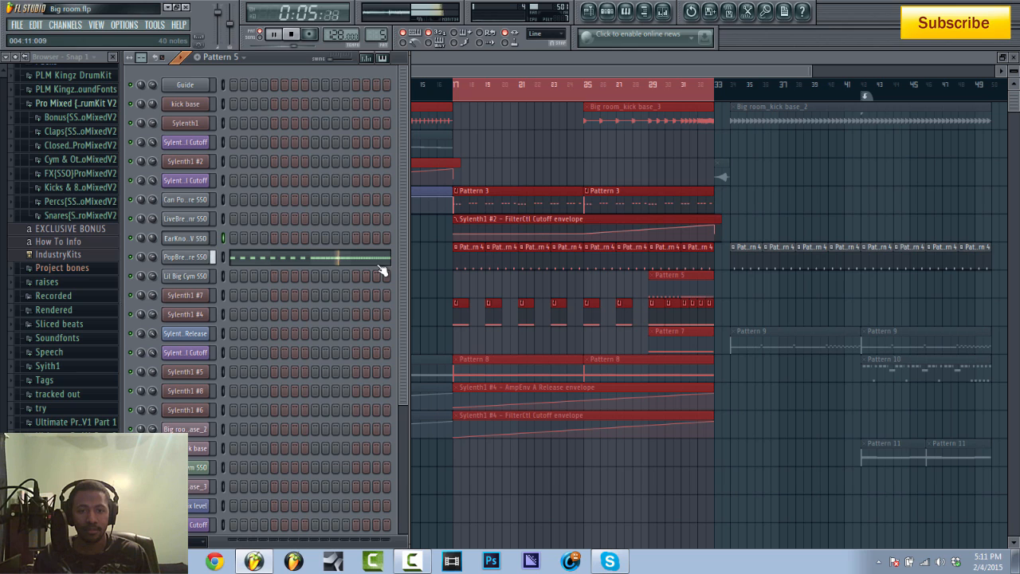
pyautogui.press('space')
pyautogui.click(521, 62)
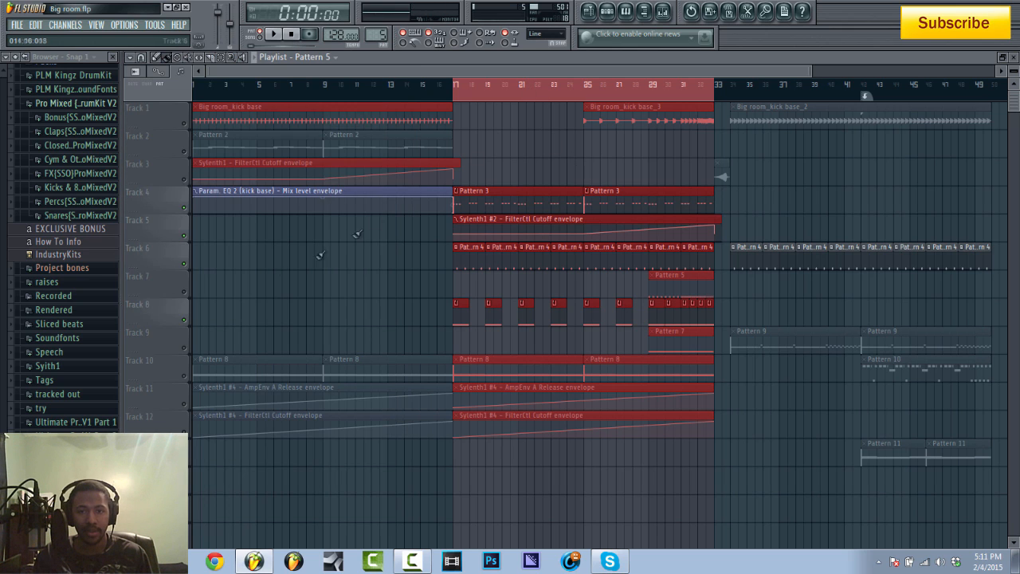
# Unmute playlist track 7 with Pattern 5 and play the arrangement from about bar 27.
pyautogui.click(184, 293)
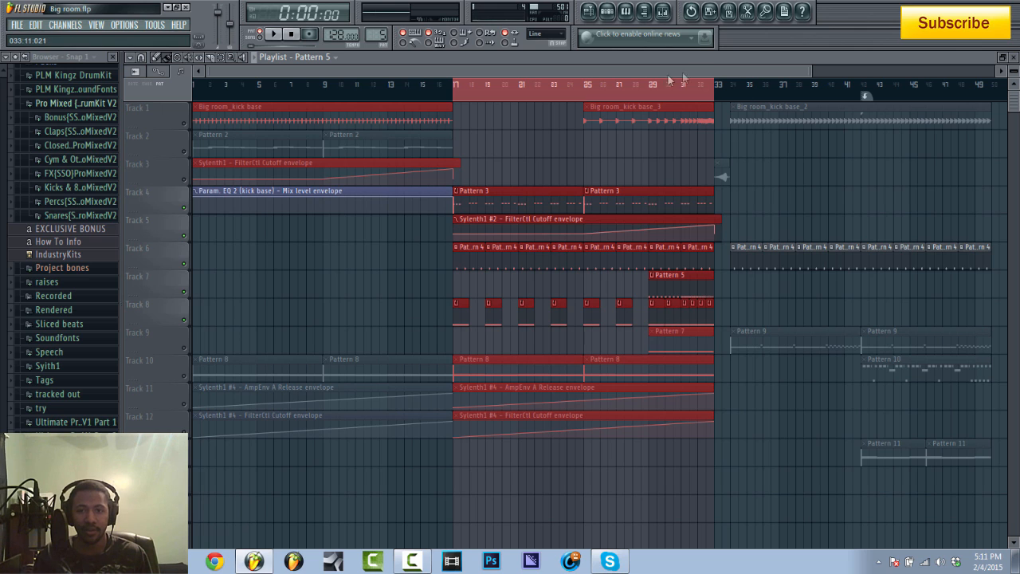
pyautogui.click(629, 95)
pyautogui.press('space')
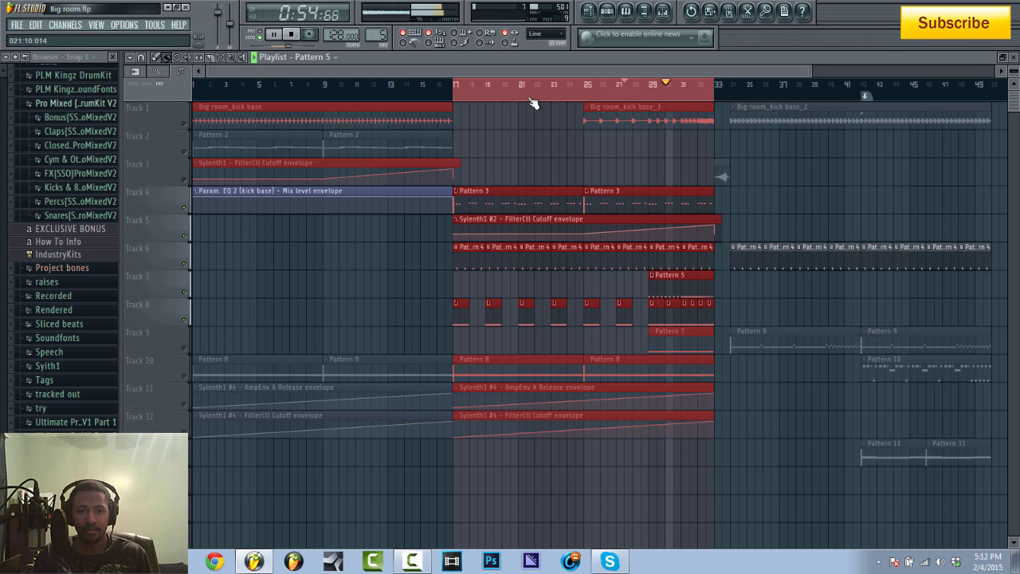
pyautogui.press('space')
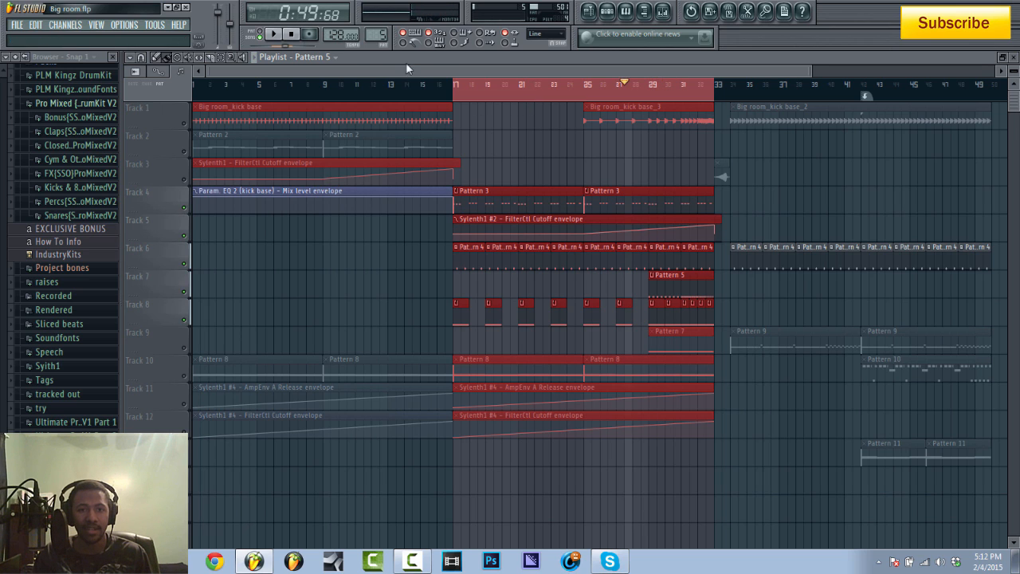
# Unmute playlist track 1 with the kick clips and play the build-up from about bar 27.
pyautogui.click(185, 125)
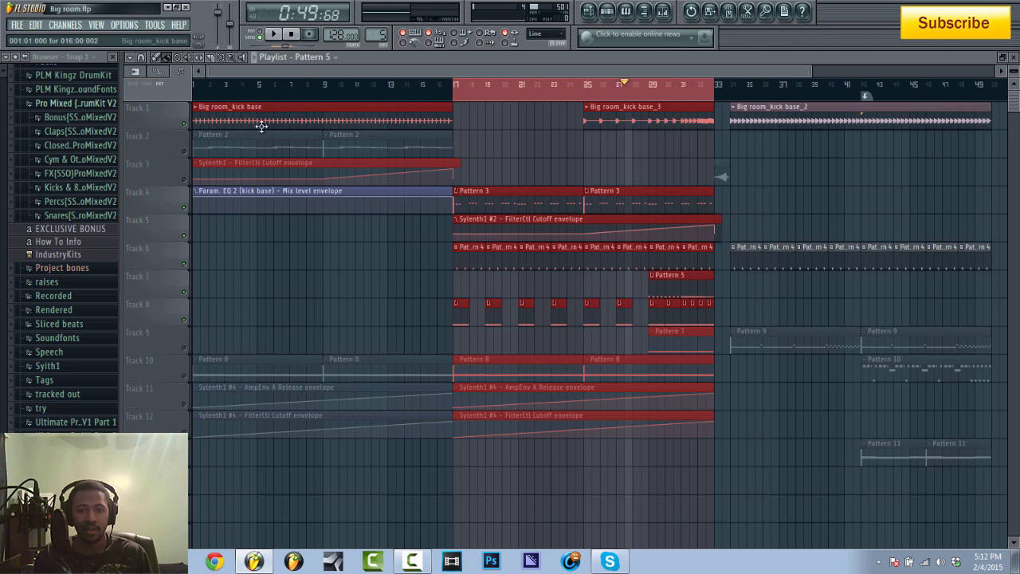
pyautogui.press('space')
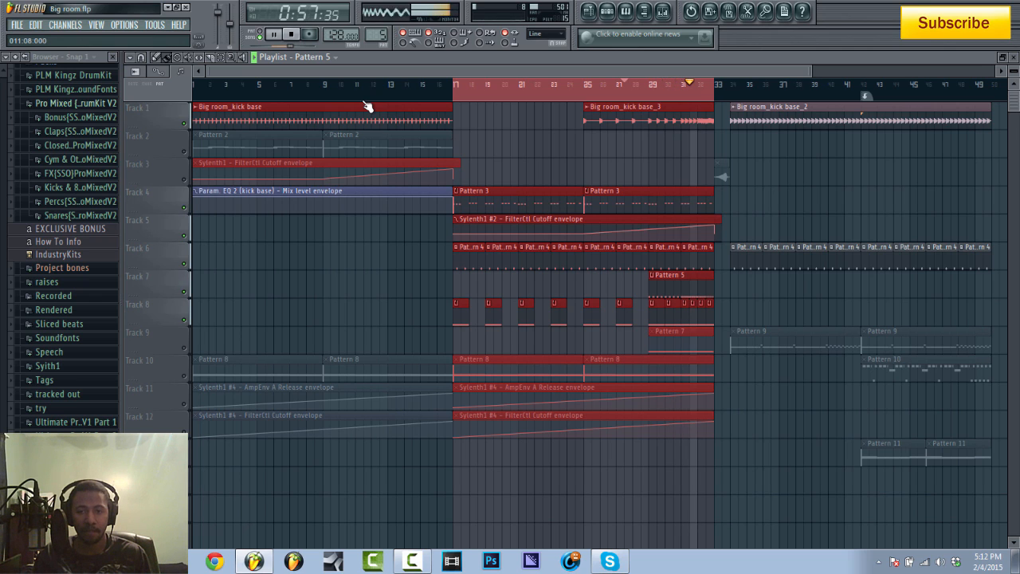
pyautogui.press('space')
# Unmute playlist tracks 10 to 12, listen to the build-up with them and stop playback.
pyautogui.moveTo(186, 376); pyautogui.dragTo(190, 441)
pyautogui.press('space')
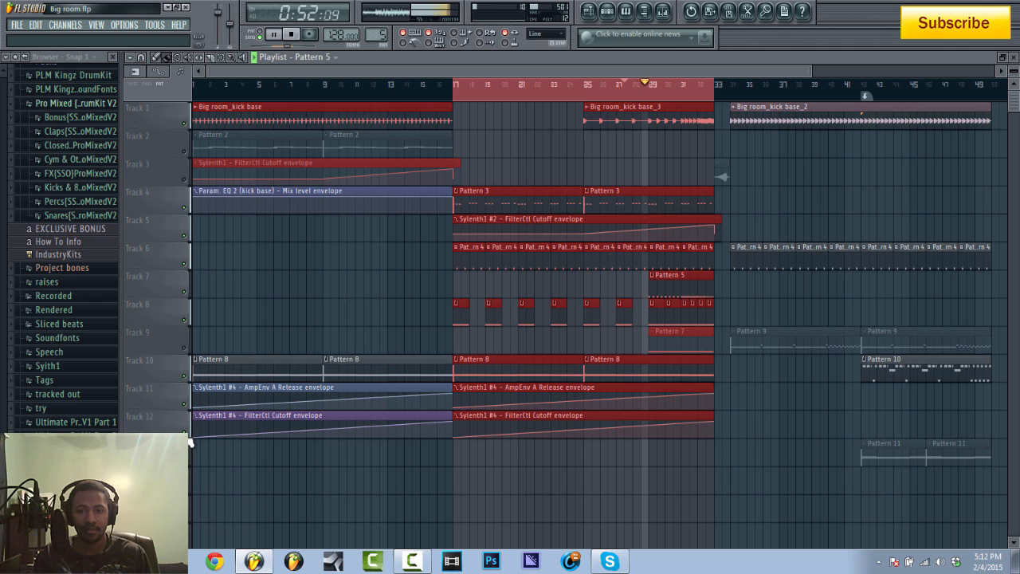
pyautogui.press('space')
pyautogui.click(292, 35)
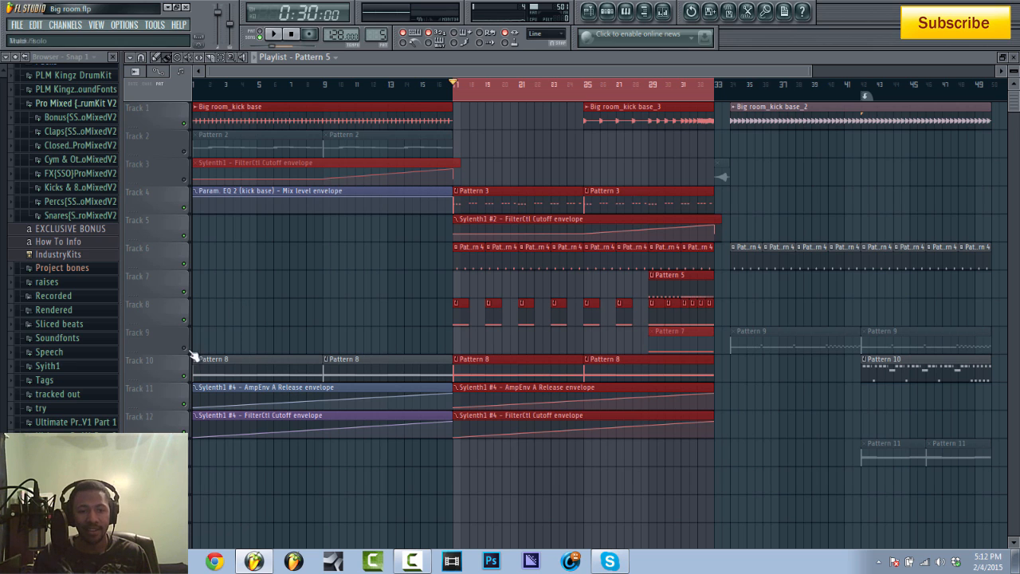
# Open Pattern 7 and inspect the EDM Big rise preset on its Sylenth1 #7 channel.
pyautogui.doubleClick(685, 336)
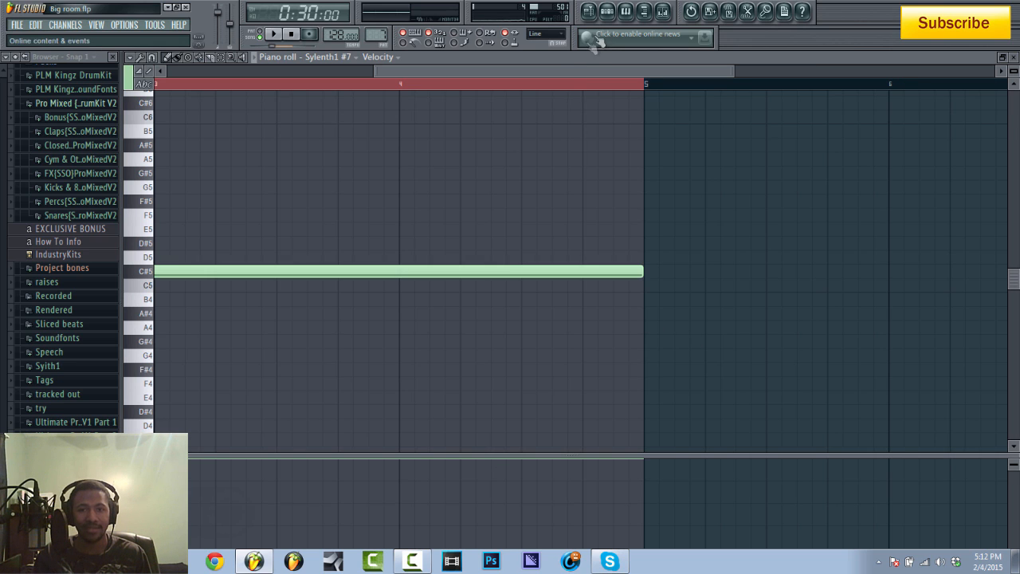
pyautogui.click(606, 12)
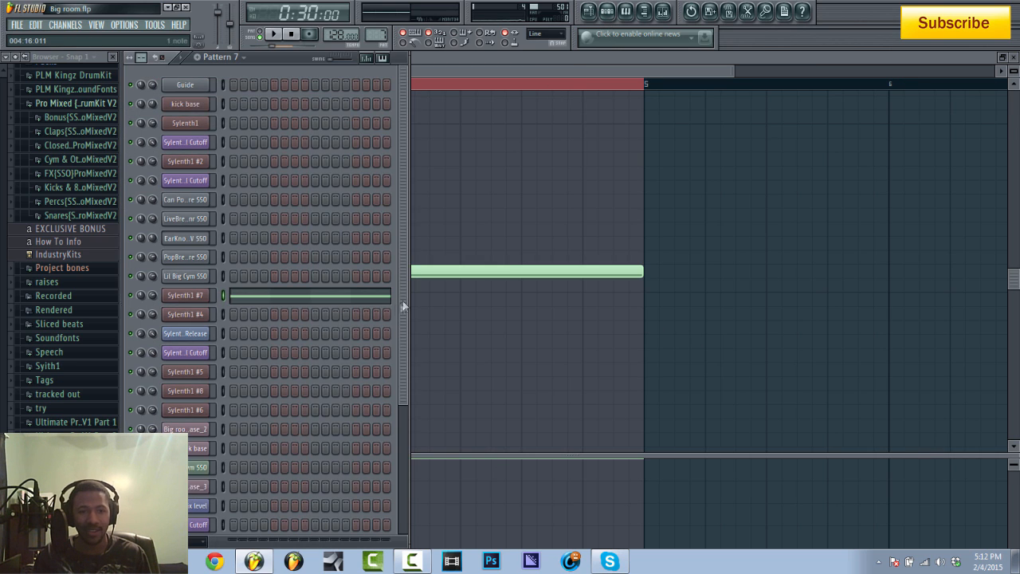
pyautogui.click(202, 297)
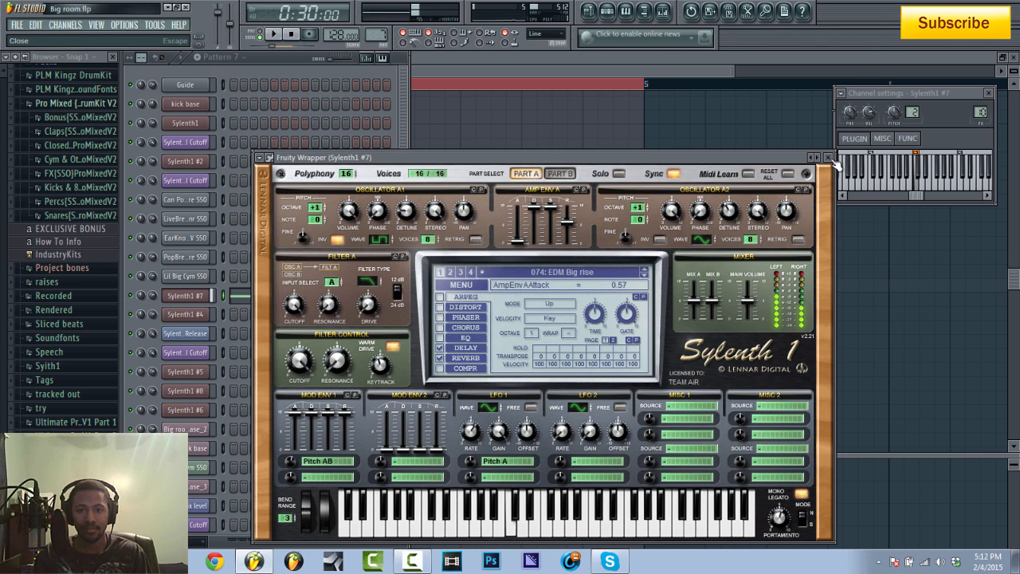
pyautogui.click(829, 157)
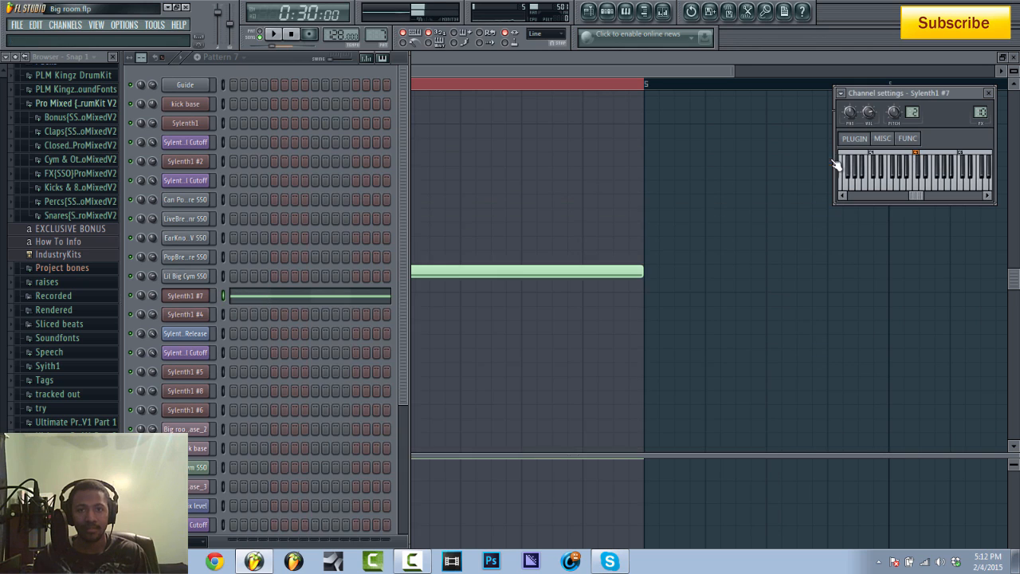
# Inspect the Fruity Love Philter volume envelope on the Sylenth1 #3 mixer track.
pyautogui.click(662, 12)
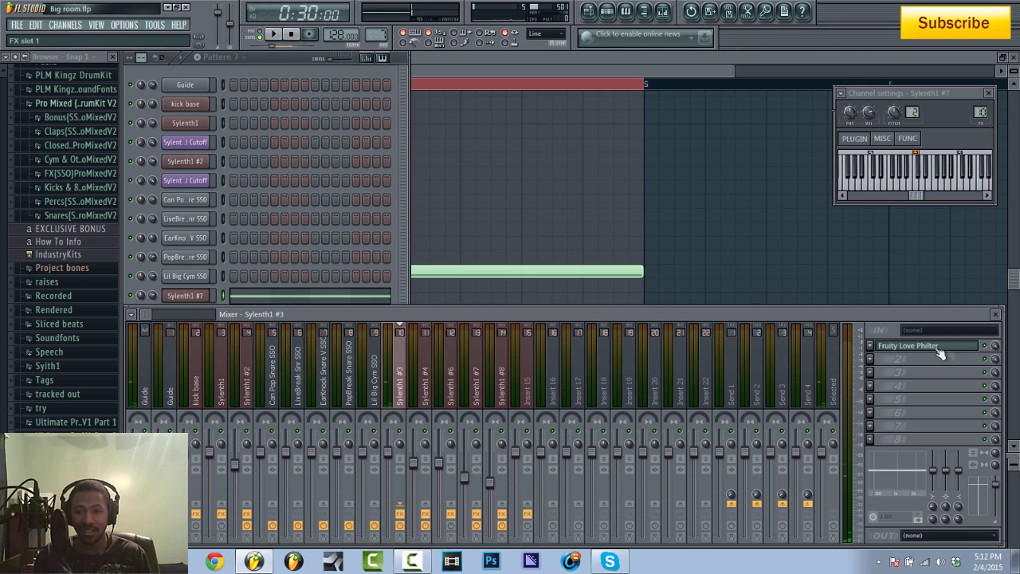
pyautogui.click(968, 347)
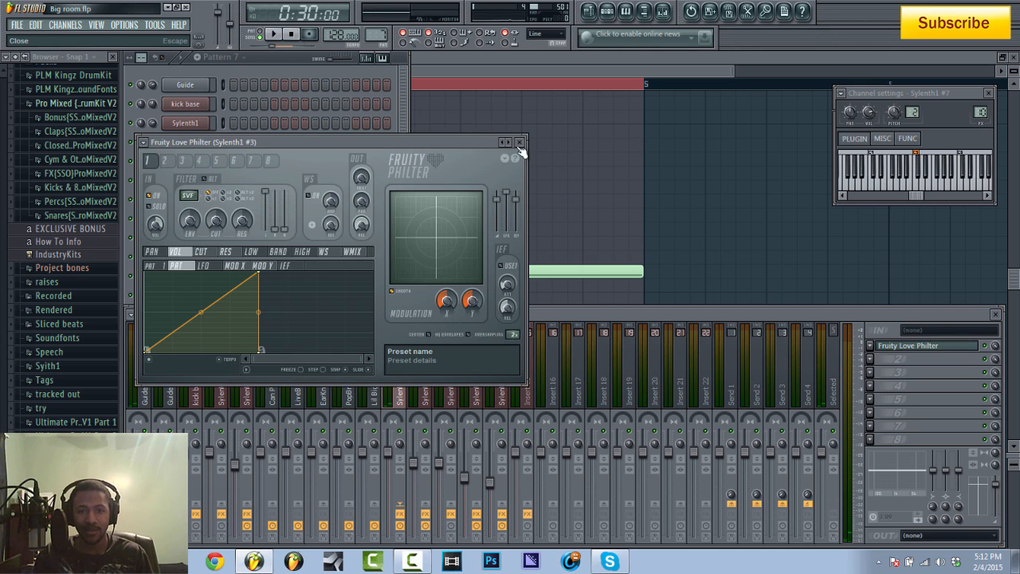
pyautogui.click(992, 349)
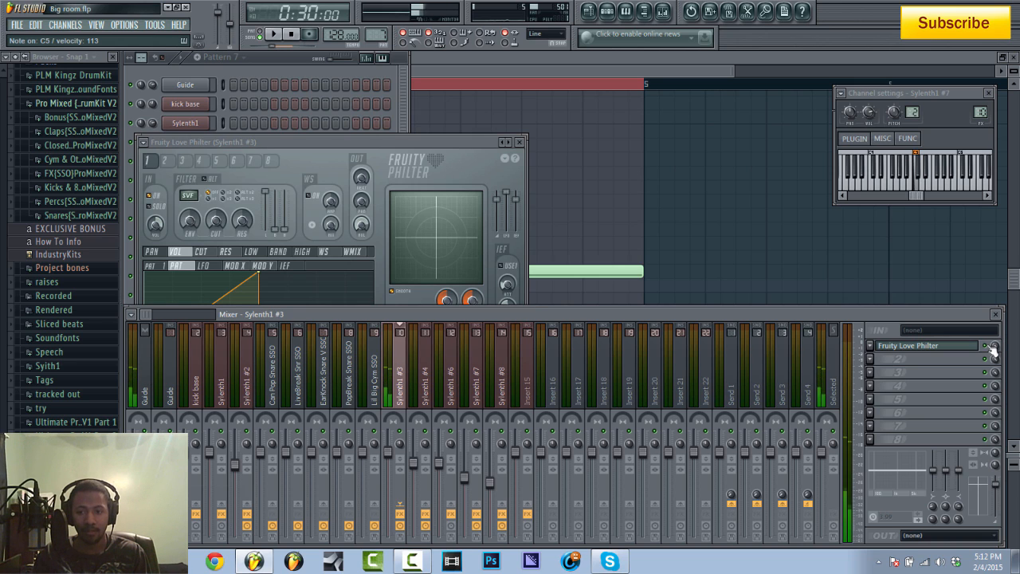
# Return to the playlist and play the build-up from bars 17, 25 and 29, checking the mixer levels during playback.
pyautogui.click(516, 69)
pyautogui.click(607, 14)
pyautogui.click(589, 14)
pyautogui.press('space')
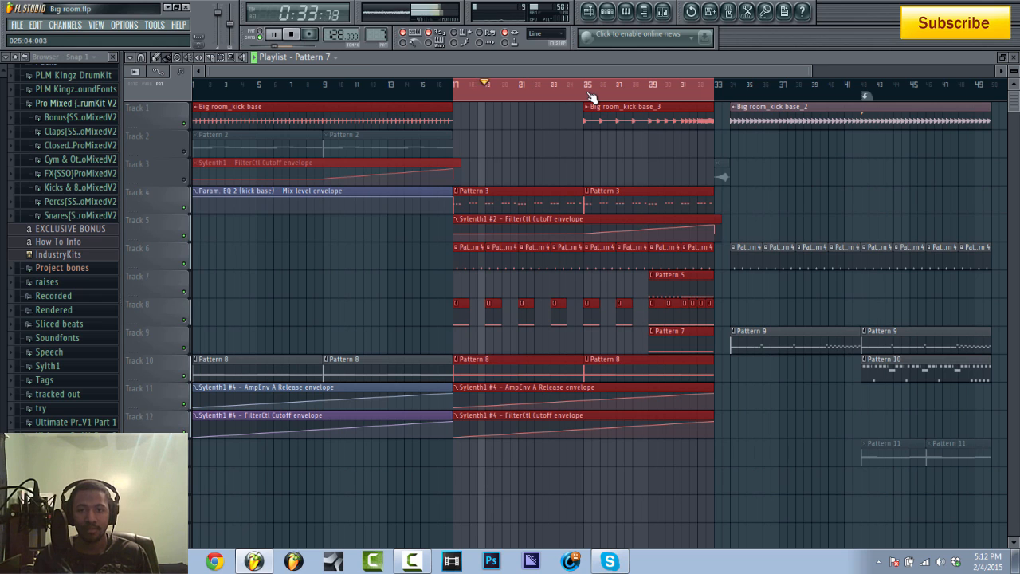
pyautogui.click(588, 94)
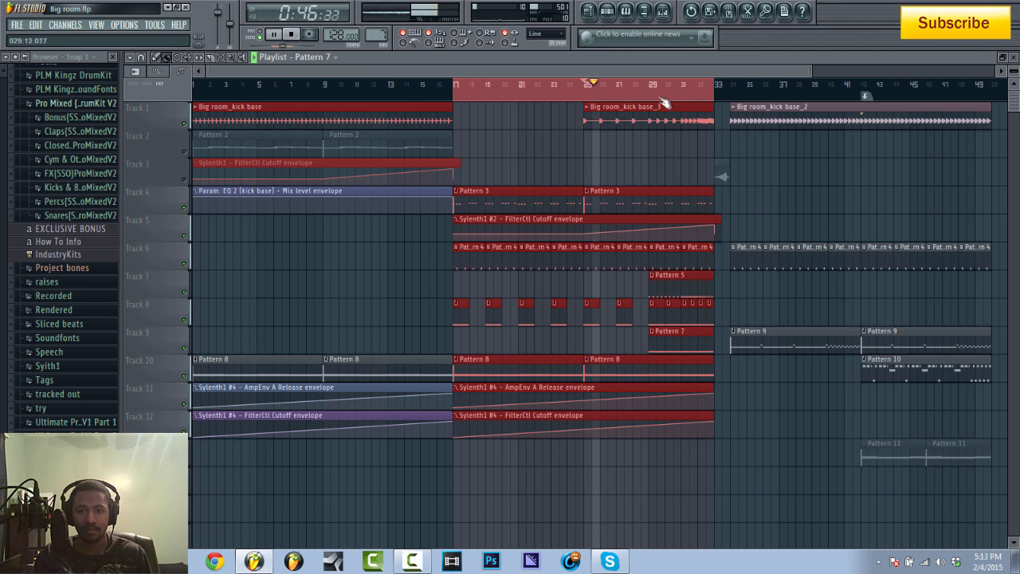
pyautogui.click(652, 94)
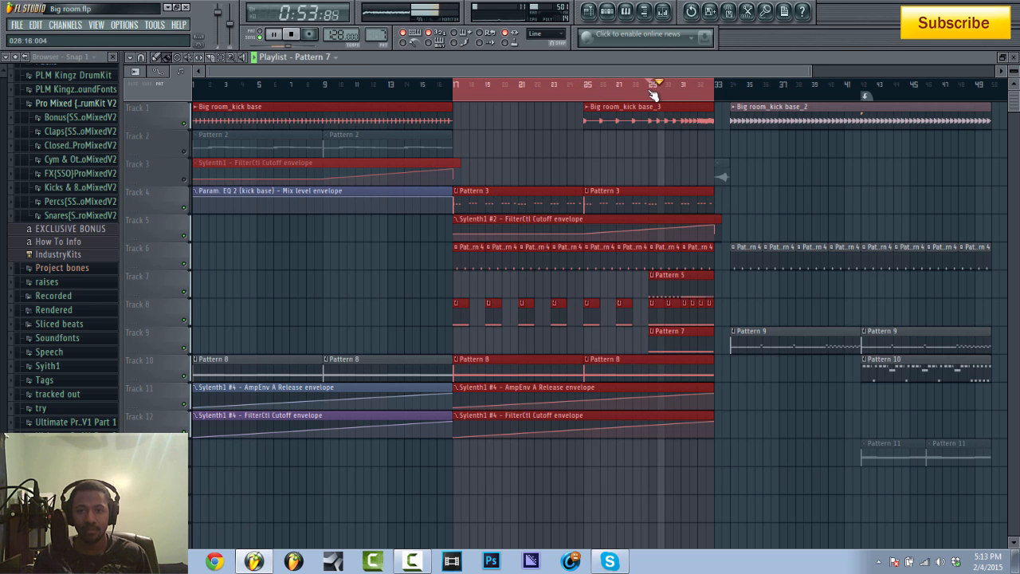
pyautogui.click(662, 12)
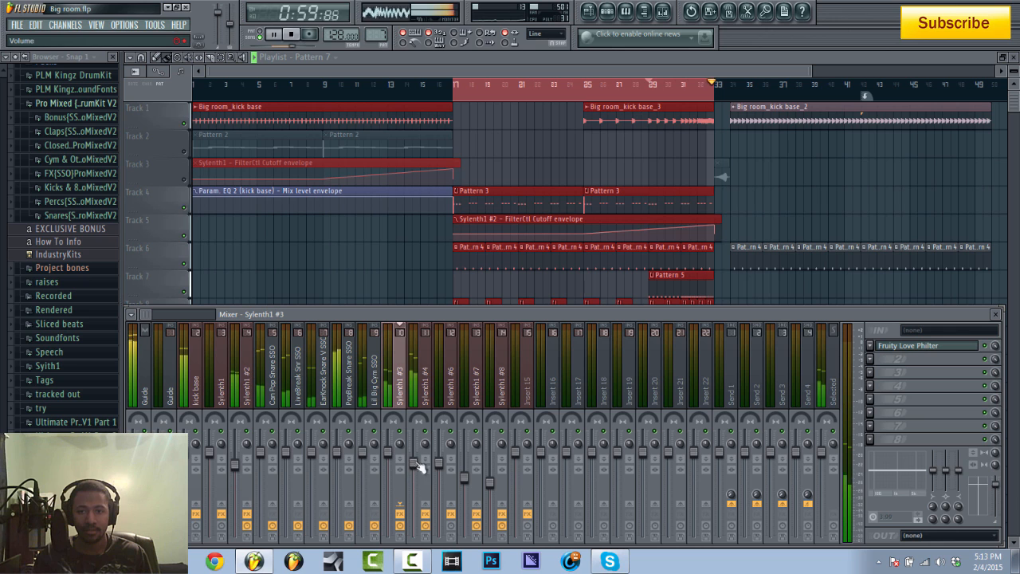
pyautogui.press('space')
# Unmute playlist tracks 2 and 3.
pyautogui.moveTo(666, 70); pyautogui.dragTo(711, 70)
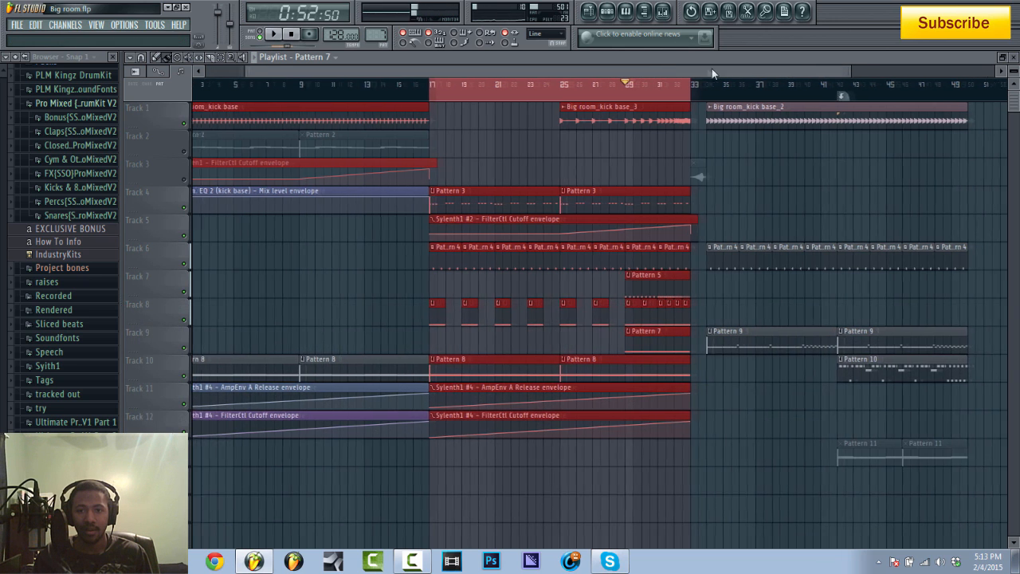
pyautogui.click(185, 152)
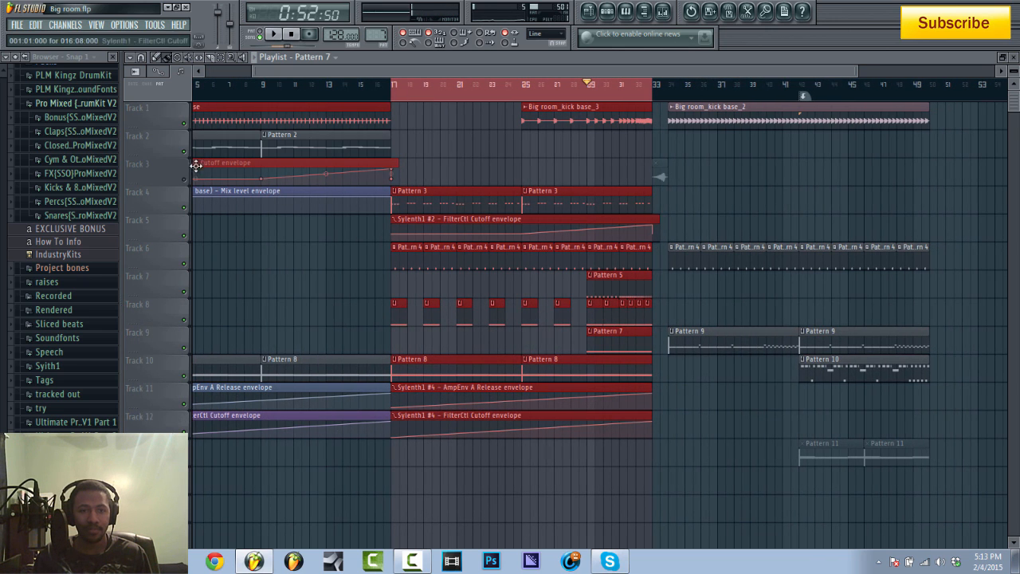
pyautogui.click(185, 180)
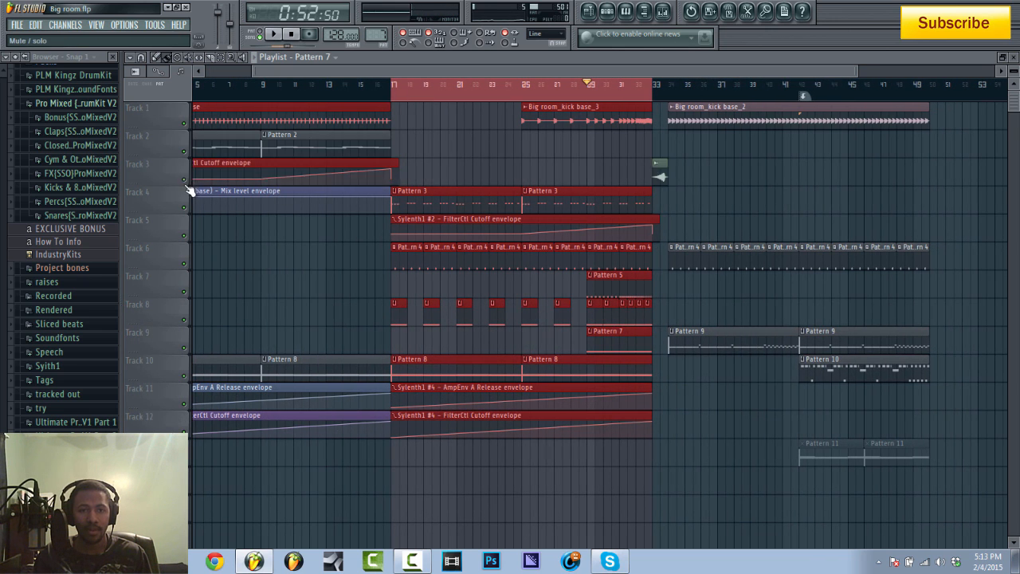
# Clear the time selection and play the transition into the drop from about bar 32.
pyautogui.click(642, 95)
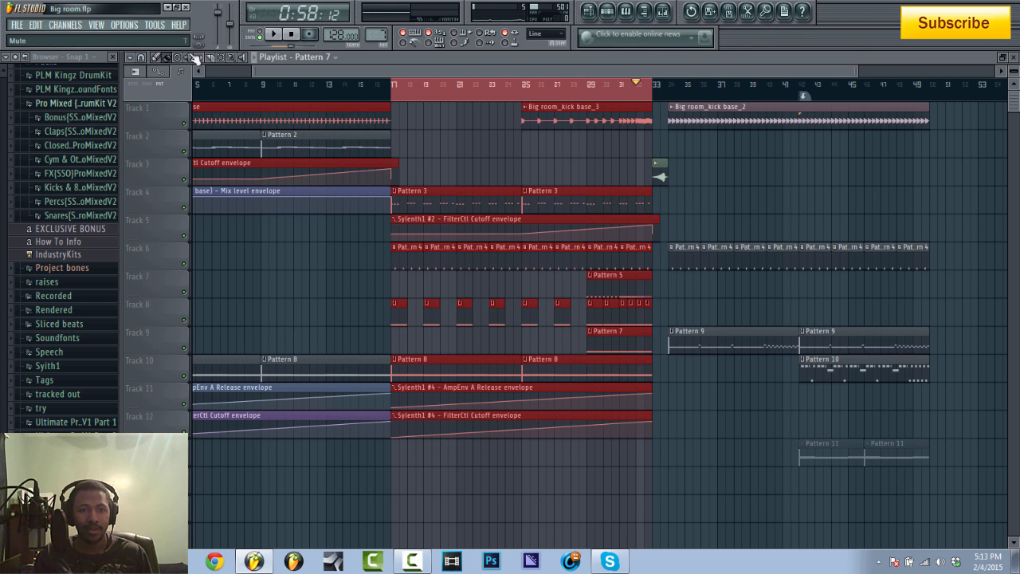
pyautogui.click(298, 106)
pyautogui.moveTo(345, 75); pyautogui.dragTo(407, 75)
pyautogui.press('space')
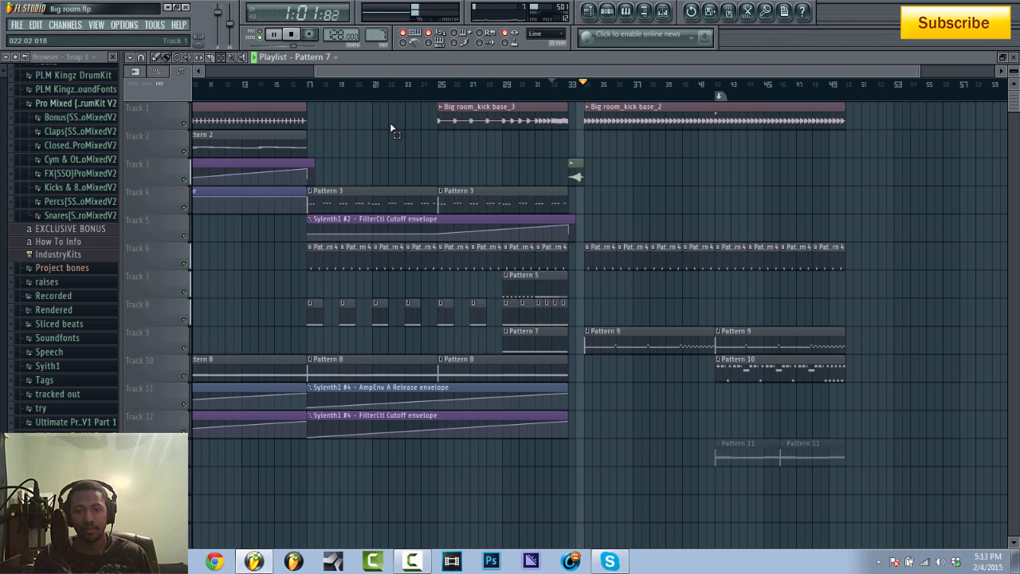
pyautogui.press('space')
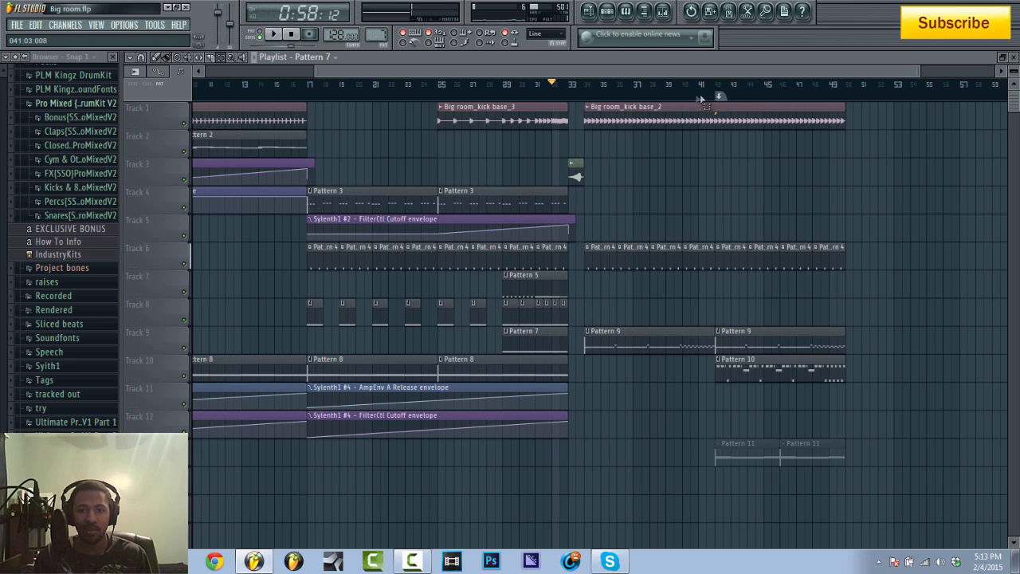
# Select bars 34 to 41 as the playback range, solo playlist track 1 and listen to the drop kick.
pyautogui.moveTo(586, 102); pyautogui.dragTo(692, 96)
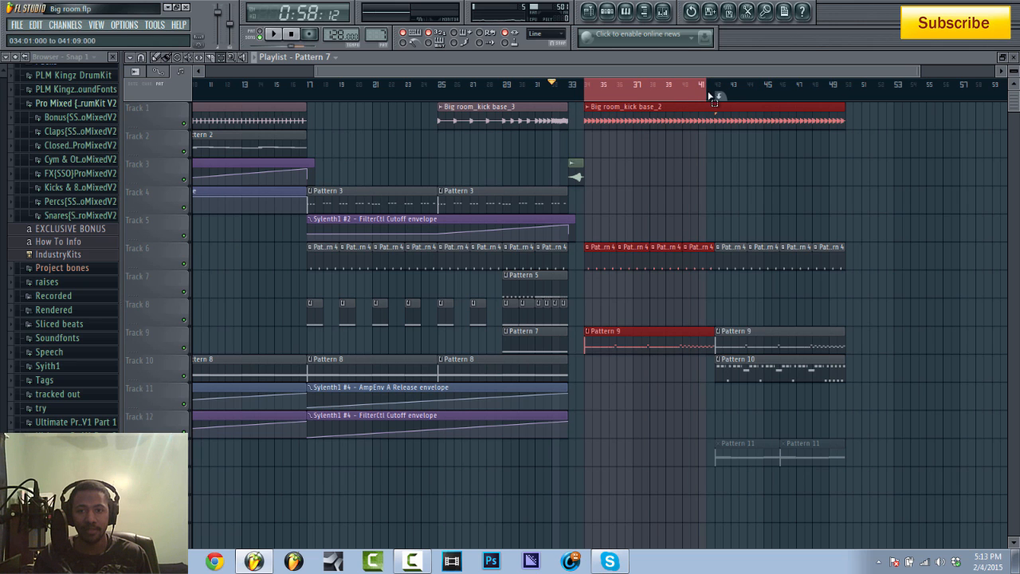
pyautogui.click(609, 12)
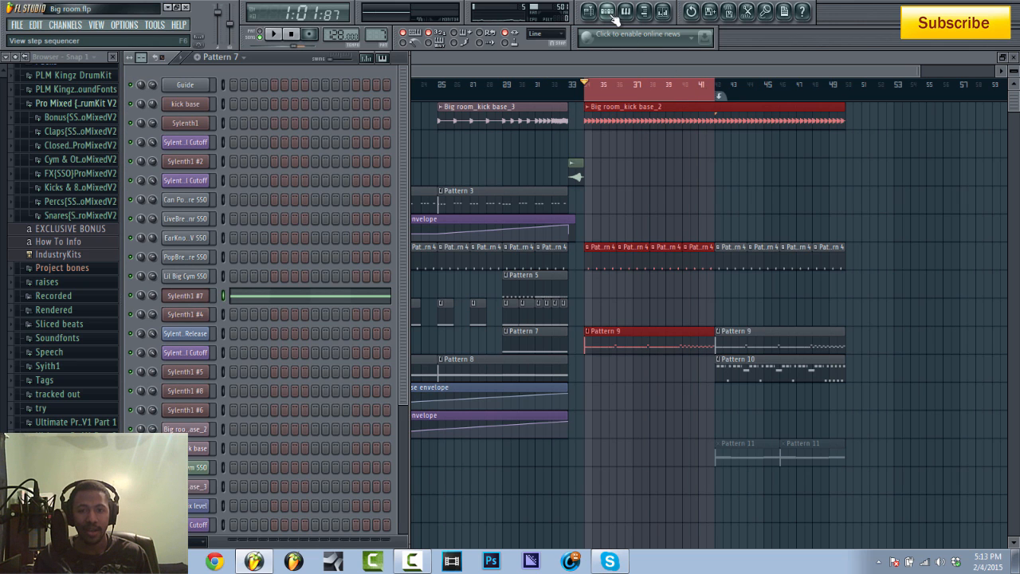
pyautogui.click(520, 72)
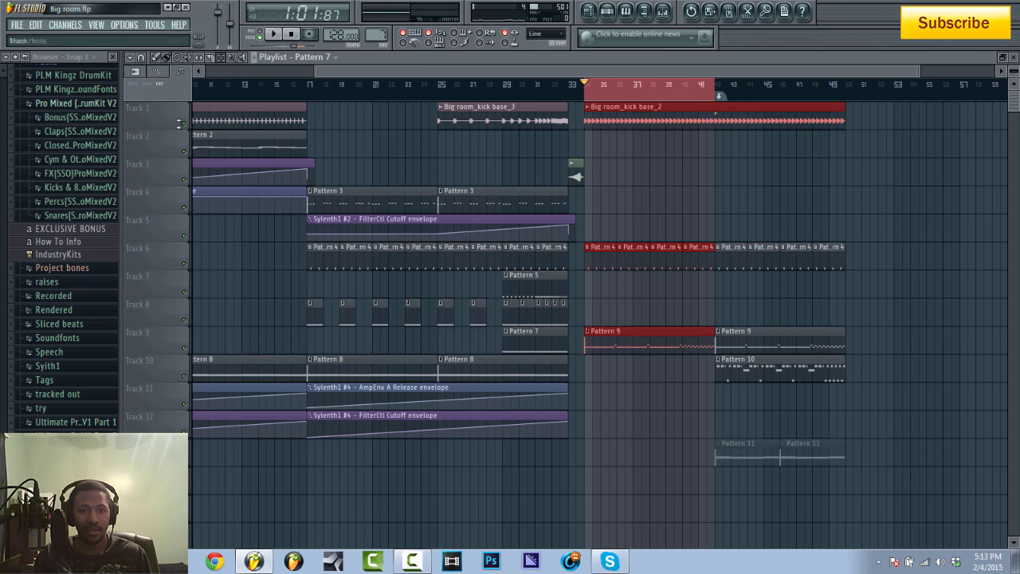
pyautogui.rightClick(185, 125)
pyautogui.press('space')
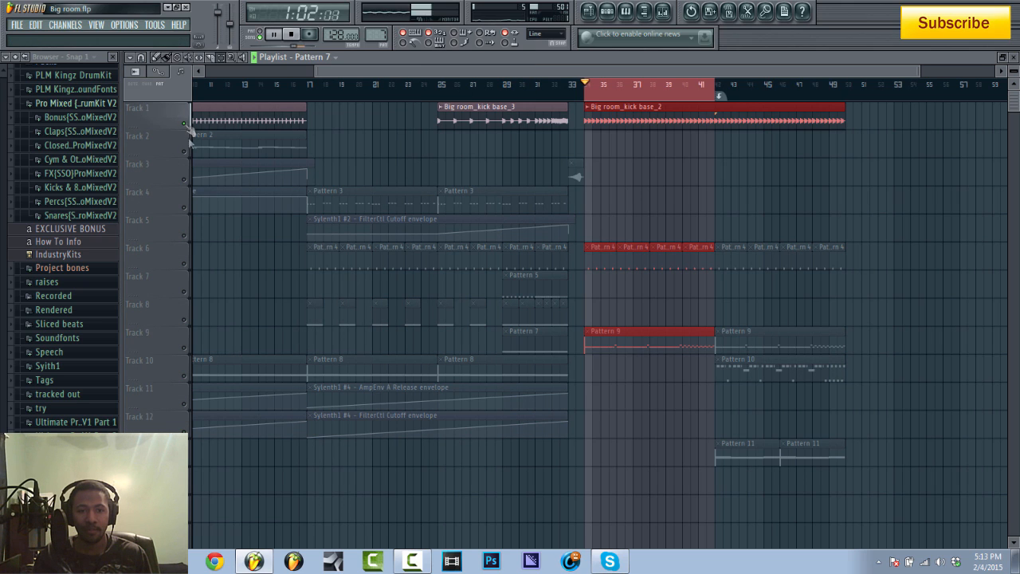
# Add track 6 with the Pattern 4 snares to the drop playback, stop, and unmute track 9.
pyautogui.click(187, 264)
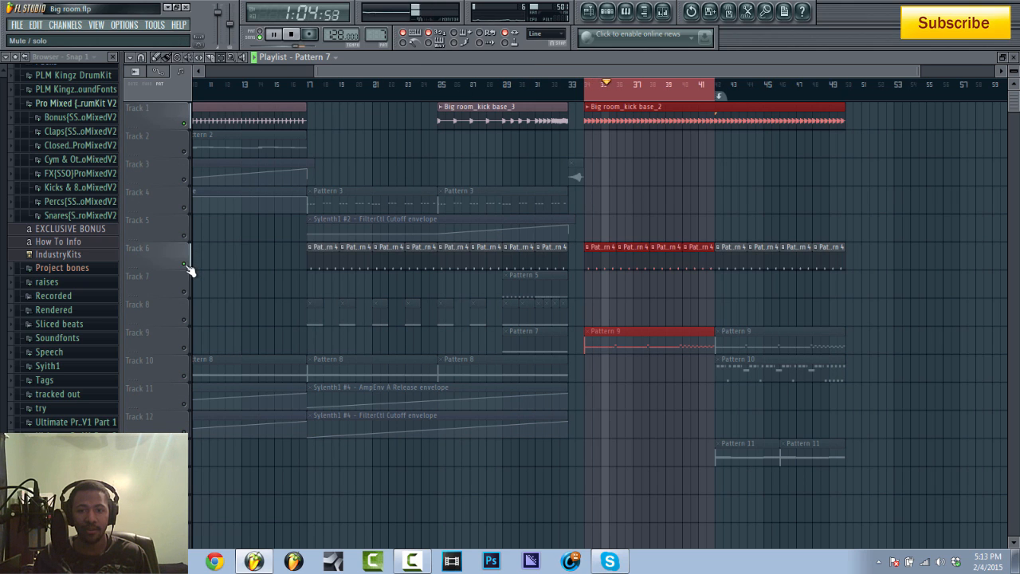
pyautogui.press('space')
pyautogui.click(185, 347)
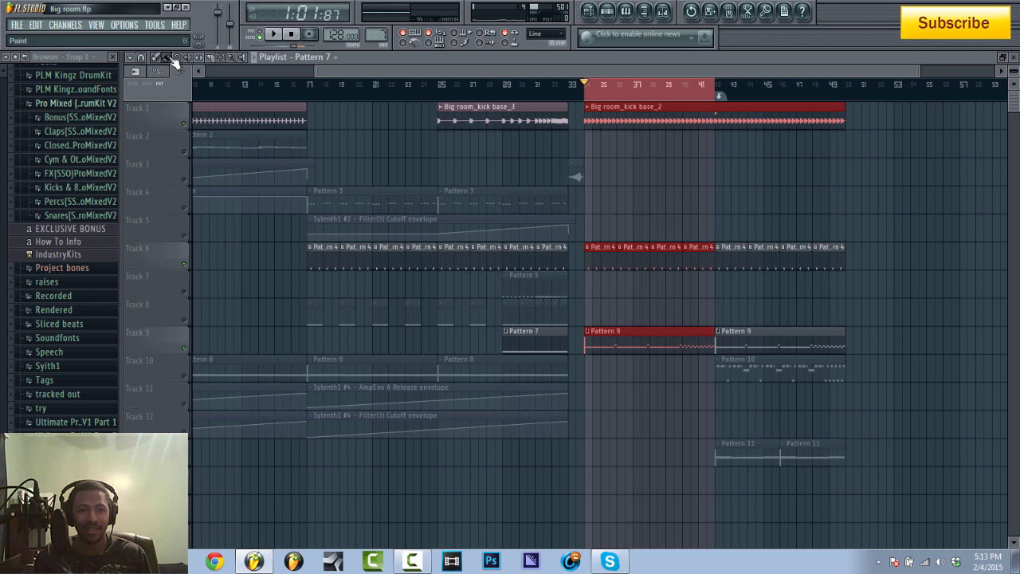
# Open Pattern 9, play it and inspect the Gowl bass preset on its Sylenth1 #5 channel.
pyautogui.doubleClick(681, 343)
pyautogui.press('space')
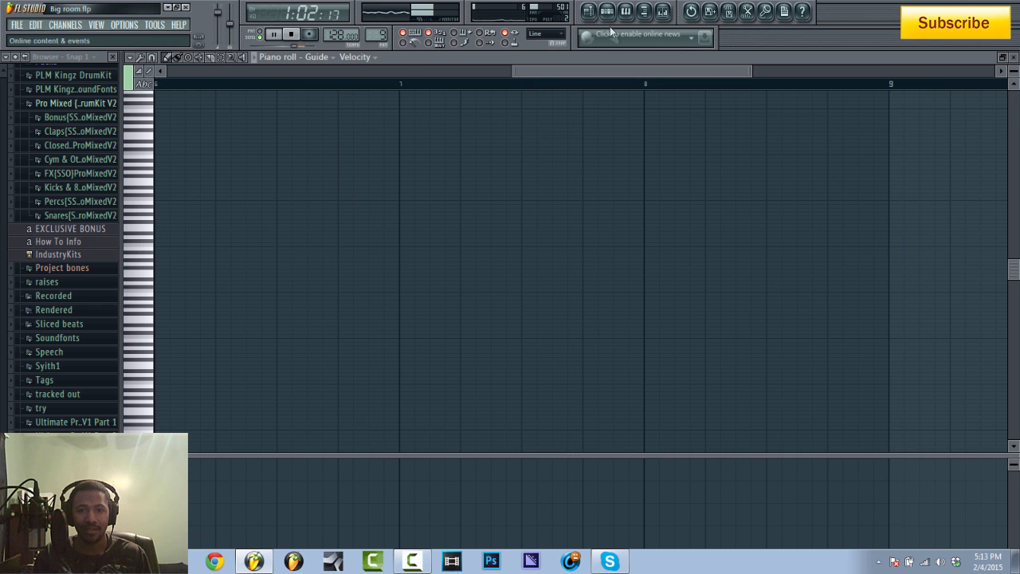
pyautogui.click(608, 11)
pyautogui.click(187, 373)
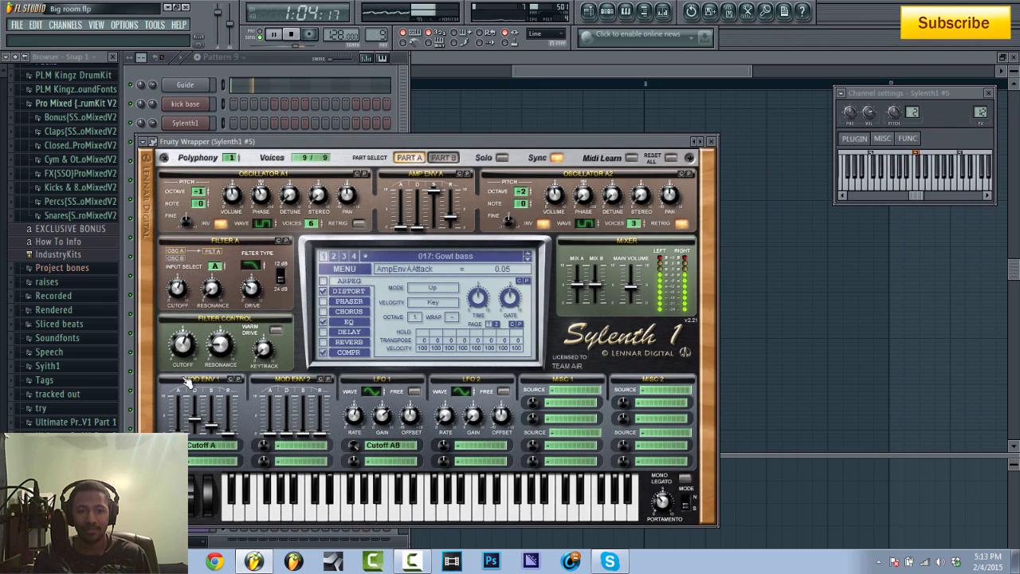
pyautogui.moveTo(607, 157); pyautogui.dragTo(739, 140)
pyautogui.press('space')
# Compare the effect chains and routing of the Sylenth1 #6 and kick base tracks in the mixer.
pyautogui.click(662, 12)
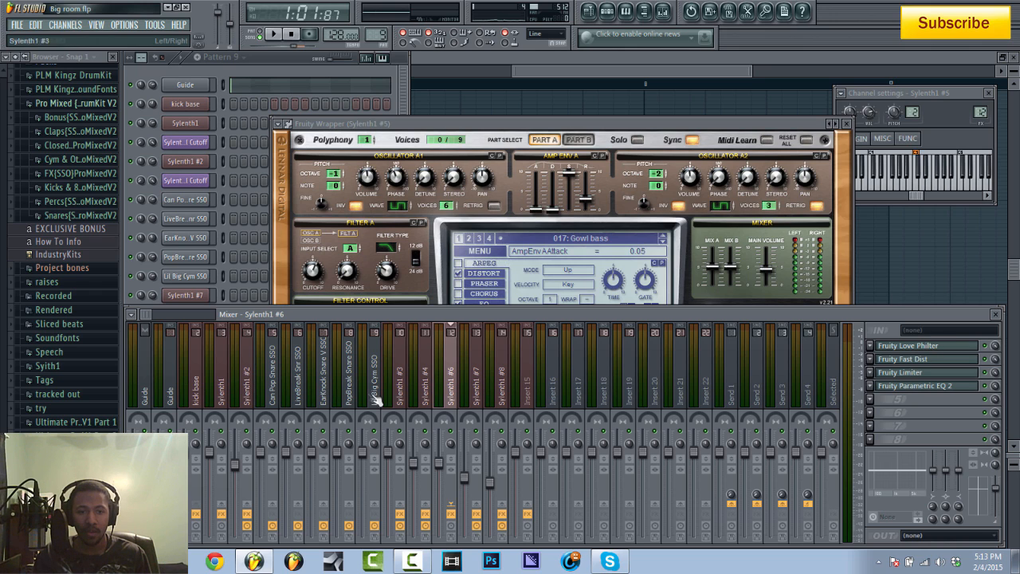
pyautogui.click(198, 394)
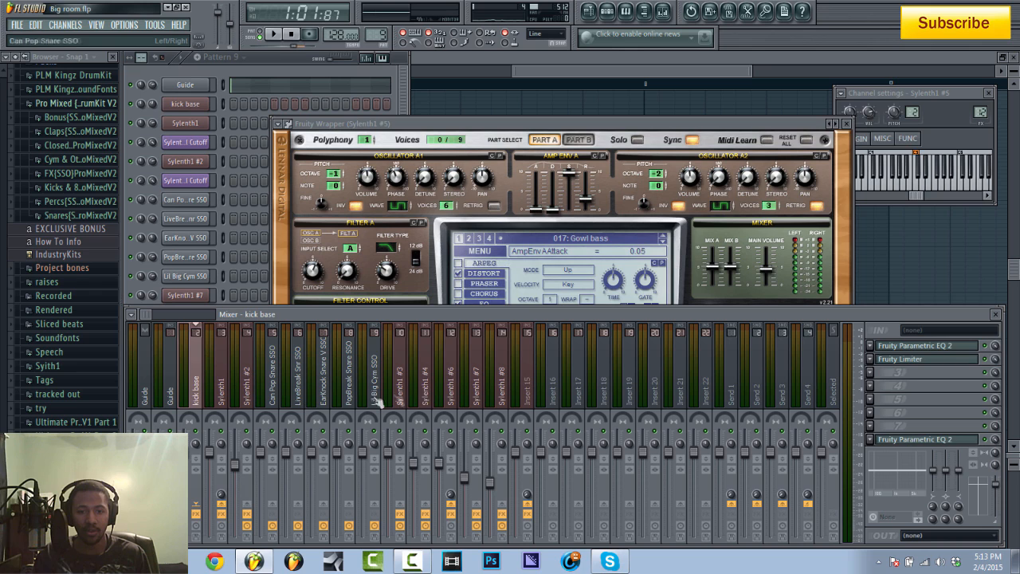
pyautogui.click(454, 380)
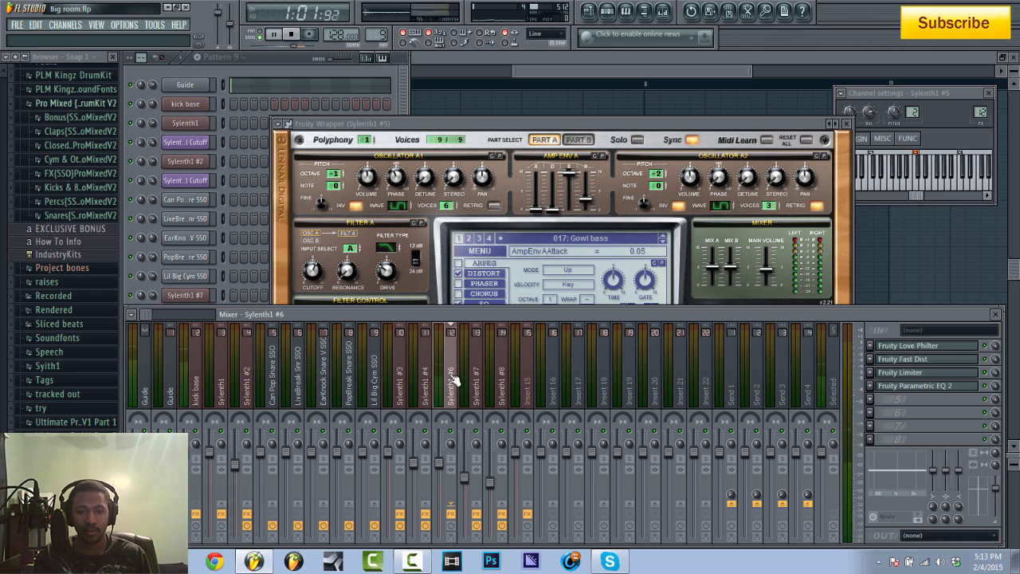
pyautogui.click(199, 391)
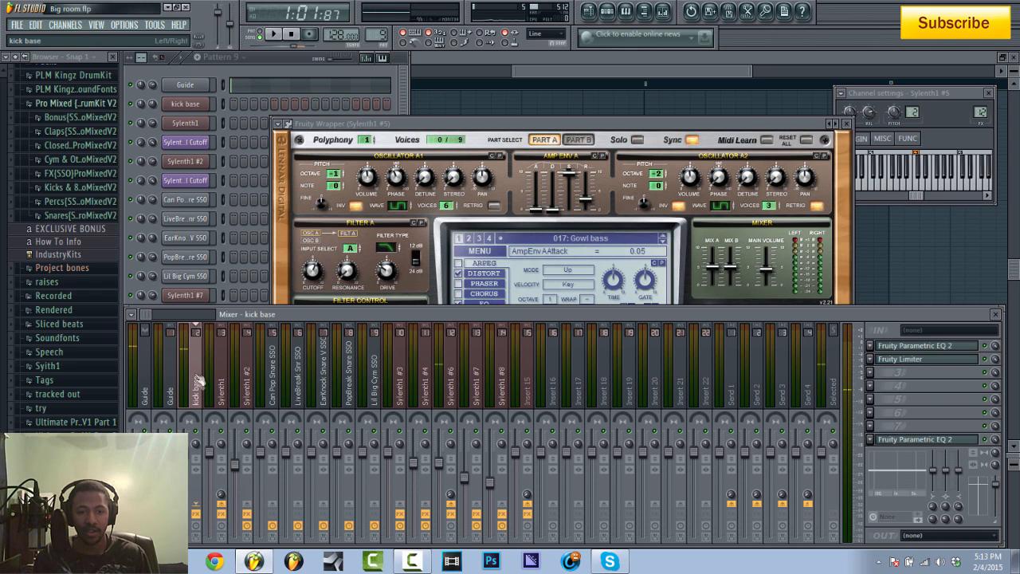
pyautogui.click(459, 395)
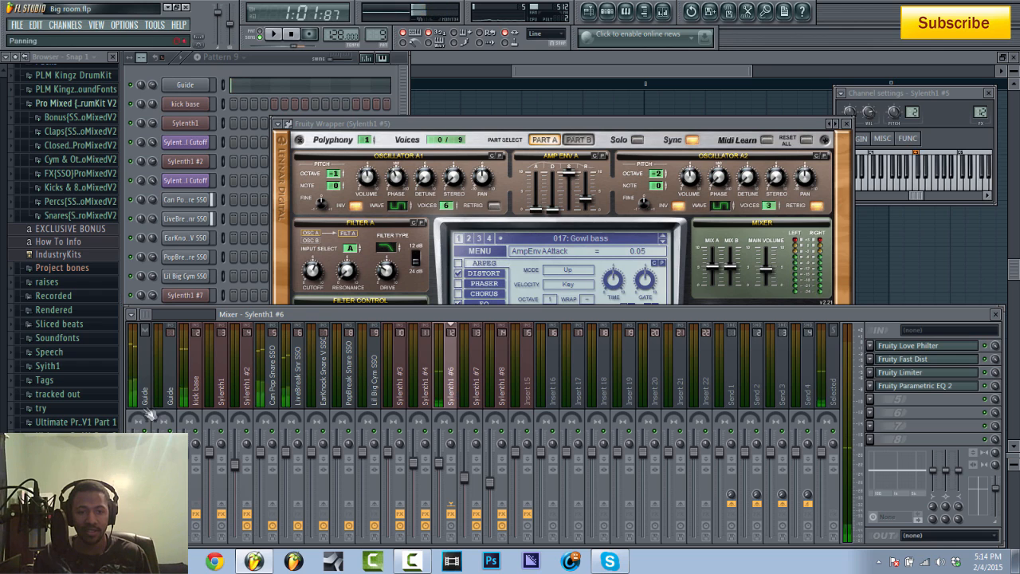
pyautogui.click(196, 398)
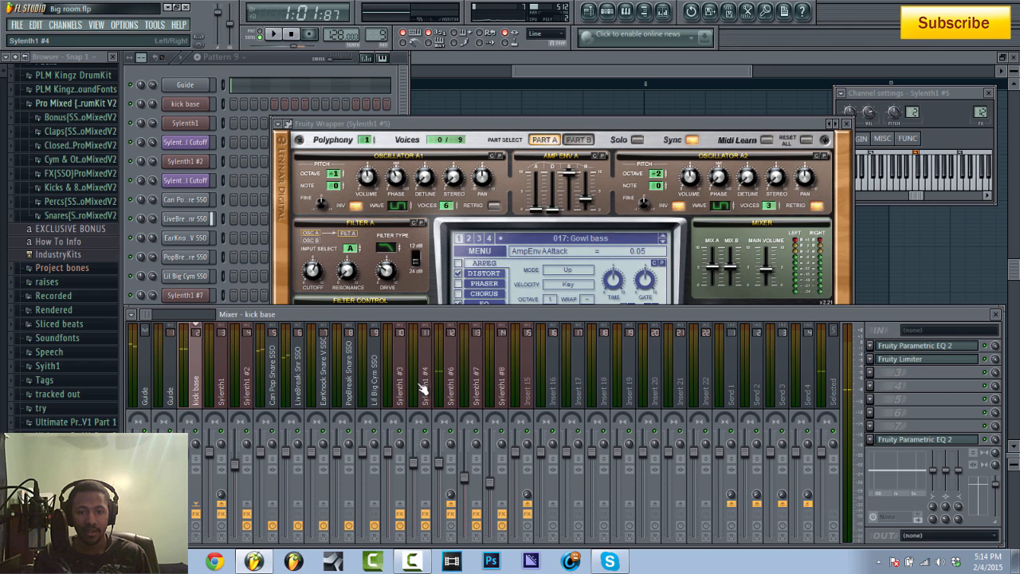
# Sidechain the kick base mixer track to Sylenth1 #6 and open that track's Fruity Limiter in compressor mode.
pyautogui.rightClick(454, 504)
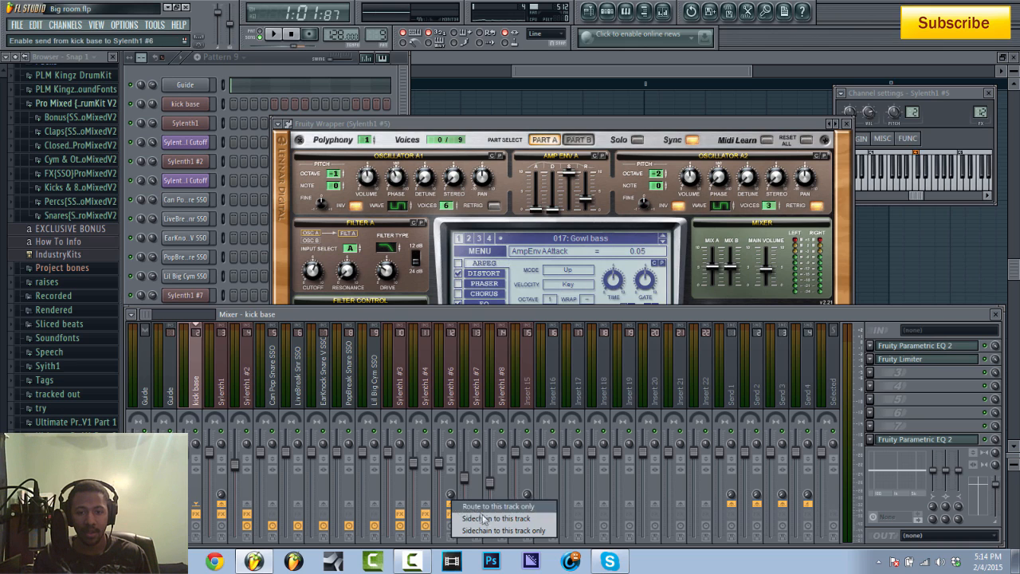
pyautogui.click(513, 518)
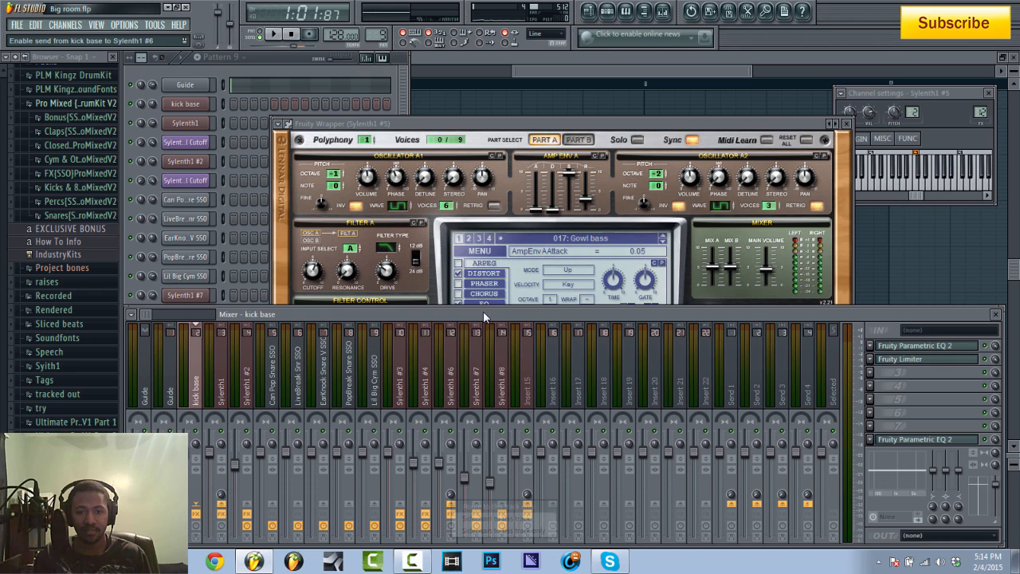
pyautogui.click(459, 389)
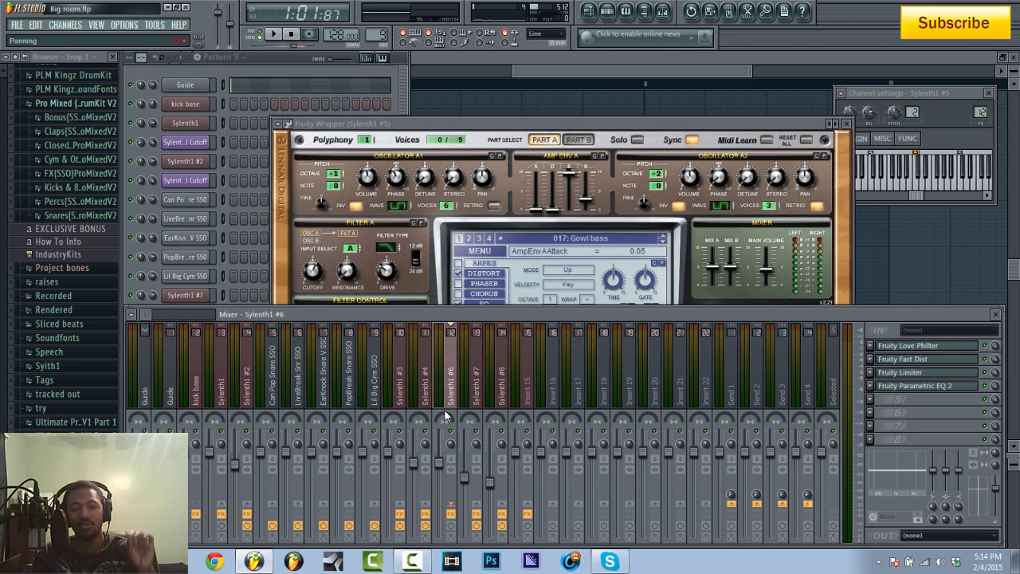
pyautogui.click(901, 372)
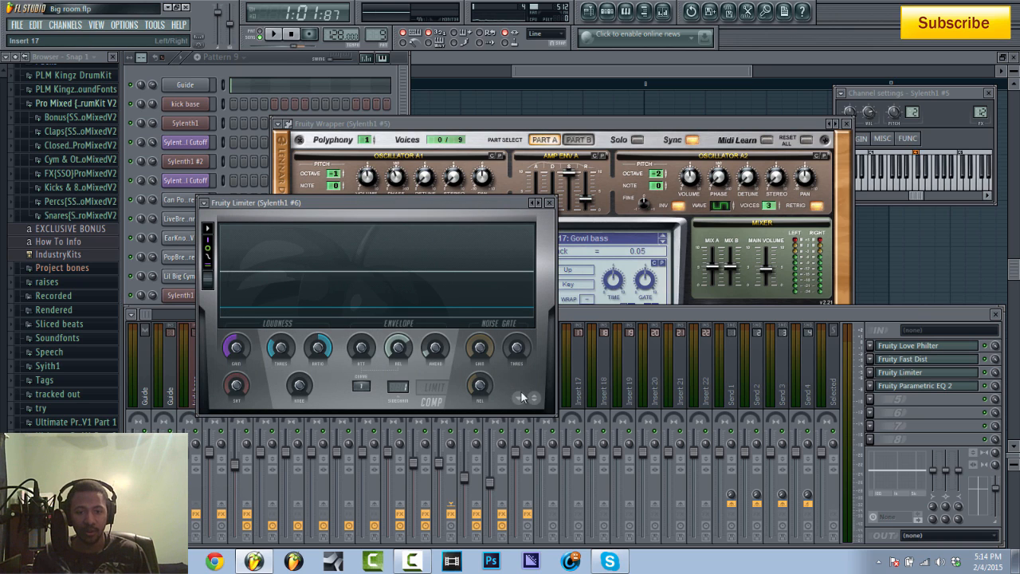
pyautogui.click(442, 390)
pyautogui.click(438, 389)
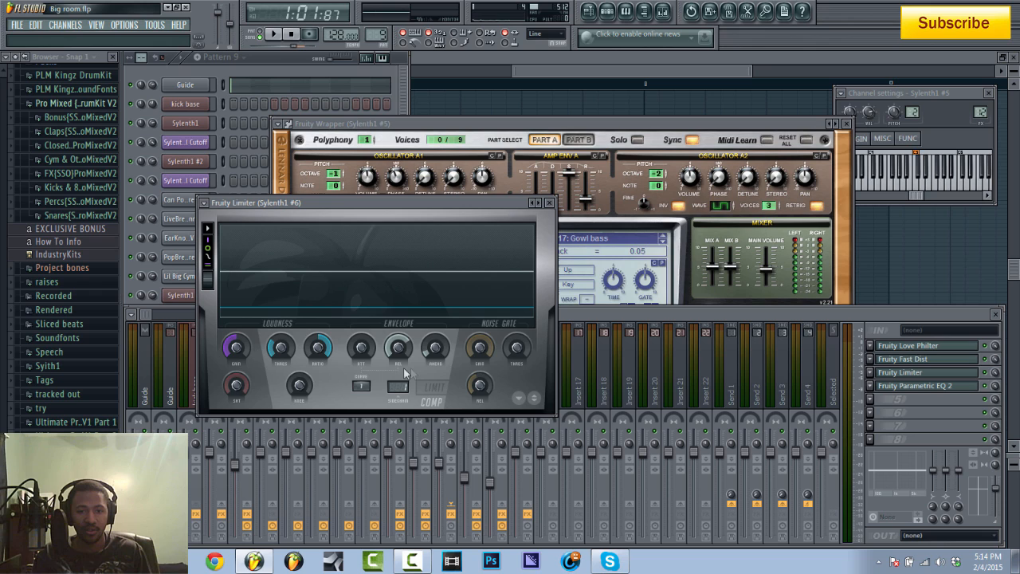
# Adjust the compressor's ratio and lower its threshold to -30.6 dB while listening to the bass against the kick.
pyautogui.moveTo(318, 347)
pyautogui.mouseDown()
pyautogui.moveTo(318, 406)
pyautogui.moveTo(318, 342)
pyautogui.mouseUp()
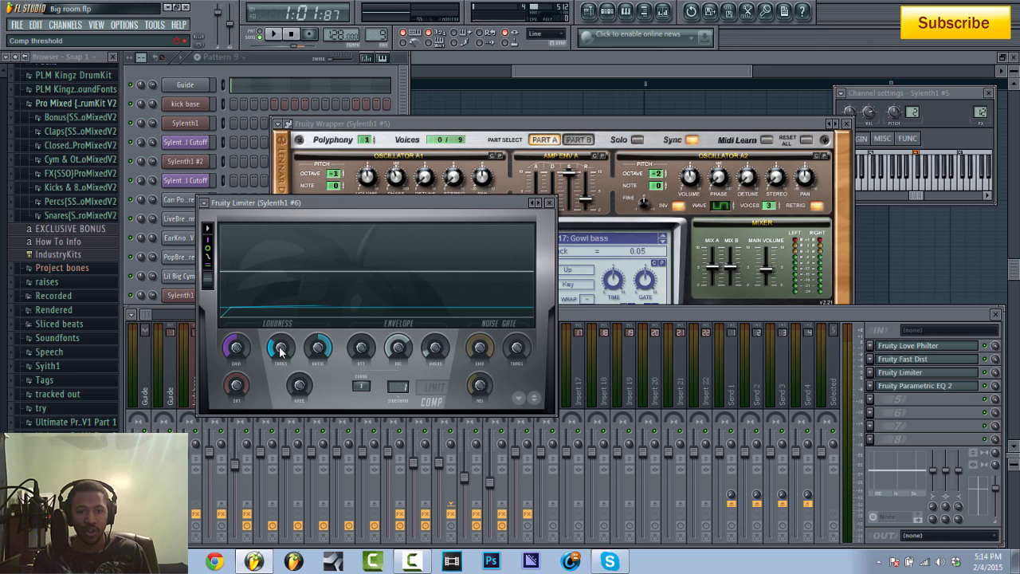
pyautogui.moveTo(280, 348); pyautogui.dragTo(280, 315)
pyautogui.press('space')
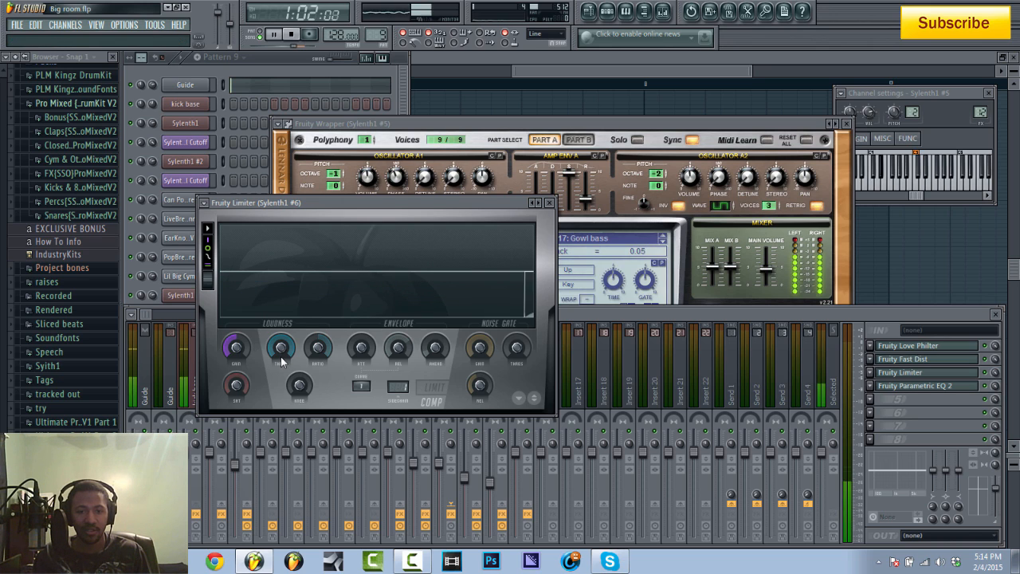
pyautogui.moveTo(281, 353); pyautogui.dragTo(280, 374)
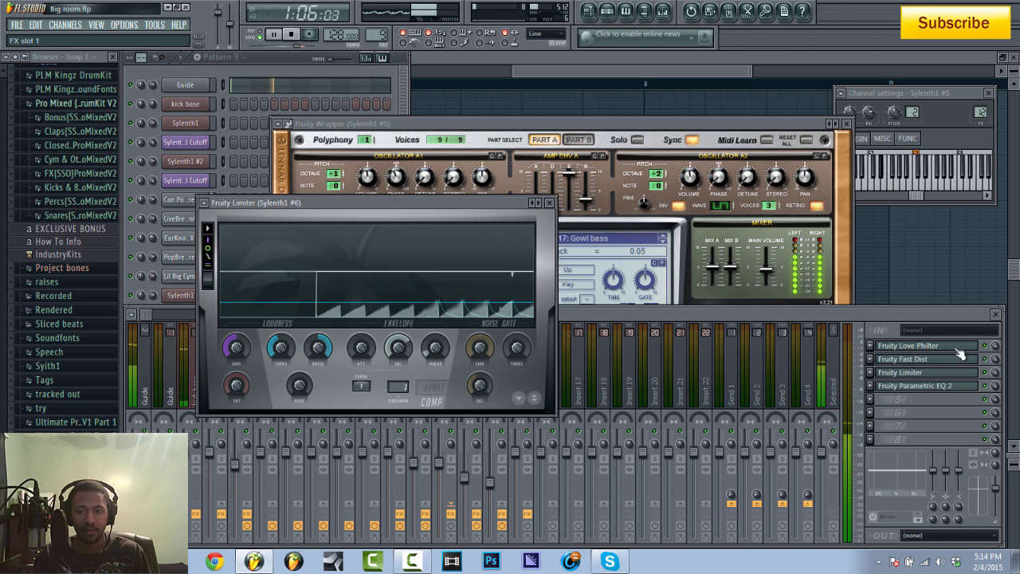
pyautogui.click(616, 321)
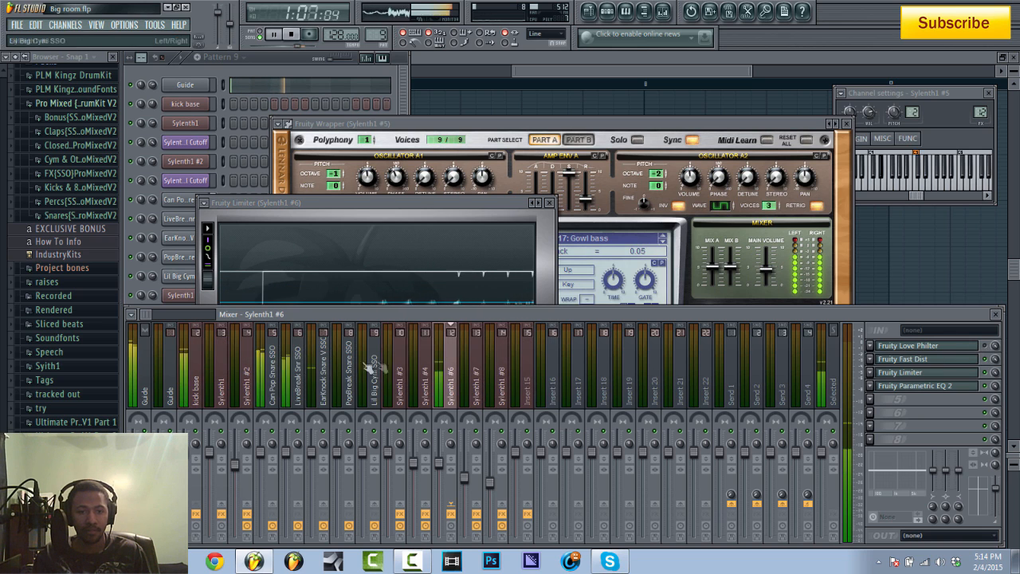
pyautogui.click(908, 372)
pyautogui.moveTo(280, 349); pyautogui.dragTo(280, 382)
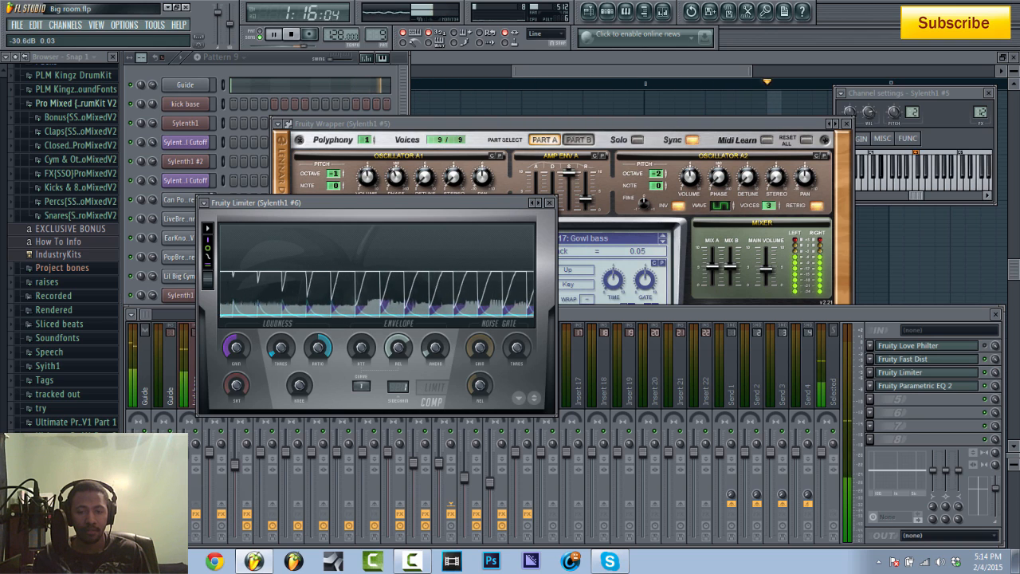
pyautogui.press('space')
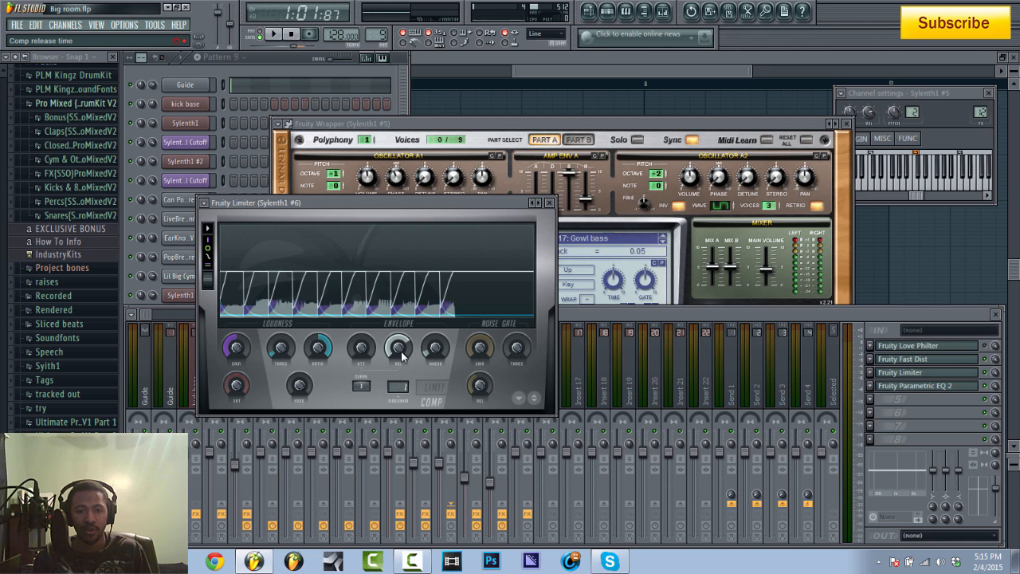
# Set the compressor's release time to about 291.72 ms during playback, and close the limiter.
pyautogui.press('space')
pyautogui.moveTo(401, 351)
pyautogui.mouseDown()
pyautogui.moveTo(400, 398)
pyautogui.moveTo(401, 353)
pyautogui.mouseUp()
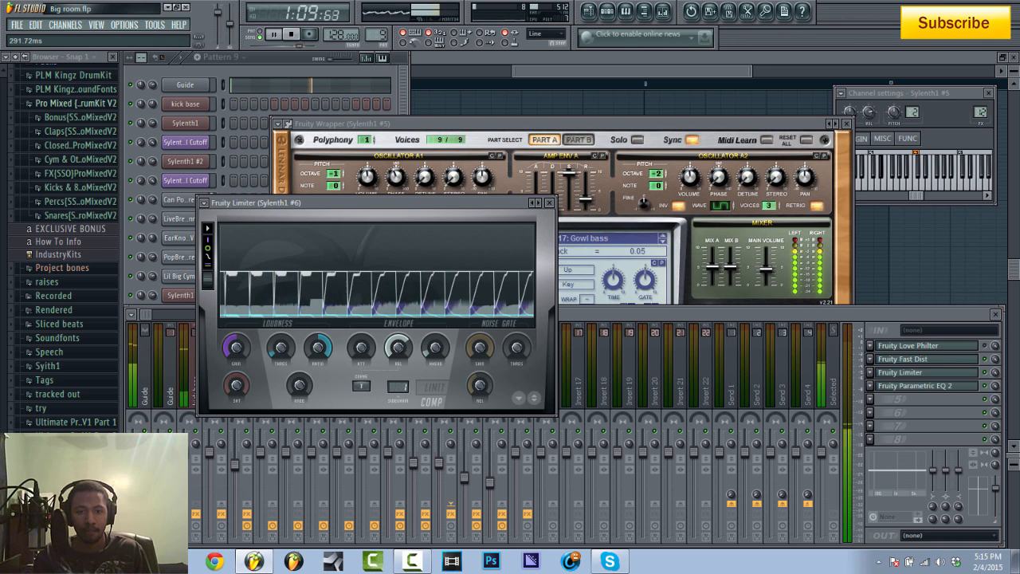
pyautogui.click(549, 203)
pyautogui.press('space')
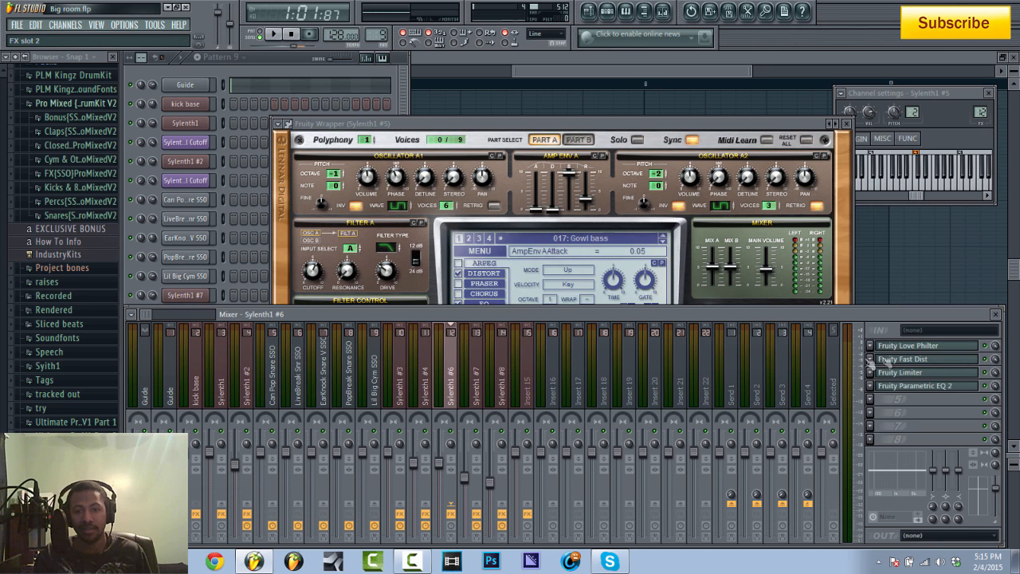
# Reopen the Sylenth1 #6 limiter, set its compressor threshold to -23.3 dB during playback, and close it.
pyautogui.click(939, 372)
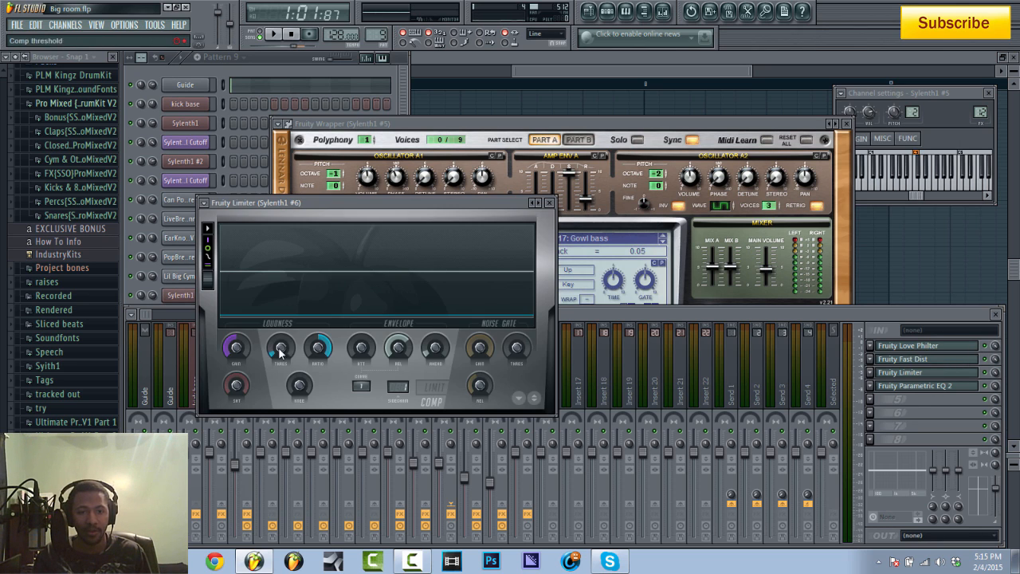
pyautogui.press('space')
pyautogui.moveTo(280, 352); pyautogui.dragTo(280, 340)
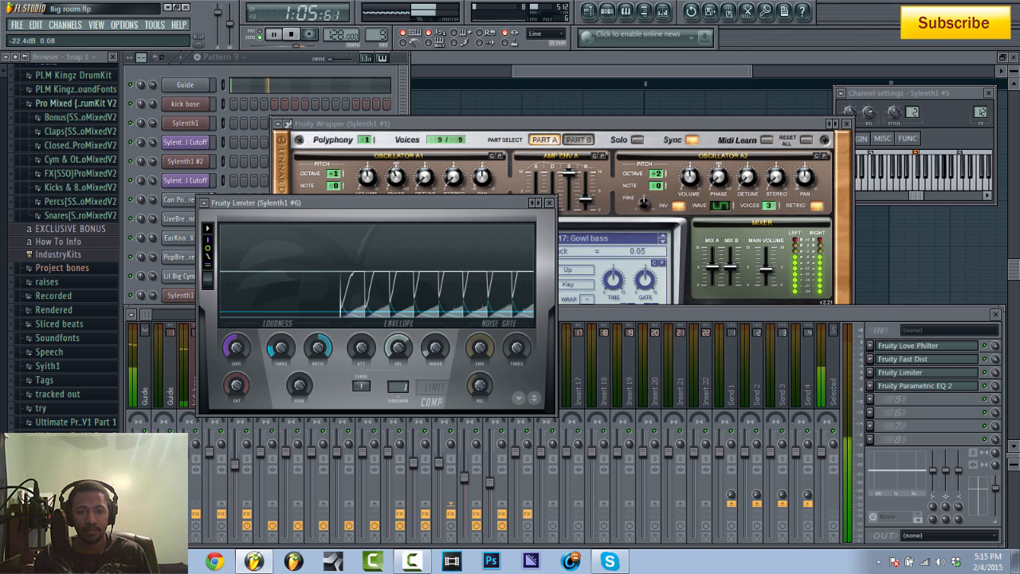
pyautogui.moveTo(279, 353); pyautogui.dragTo(279, 356)
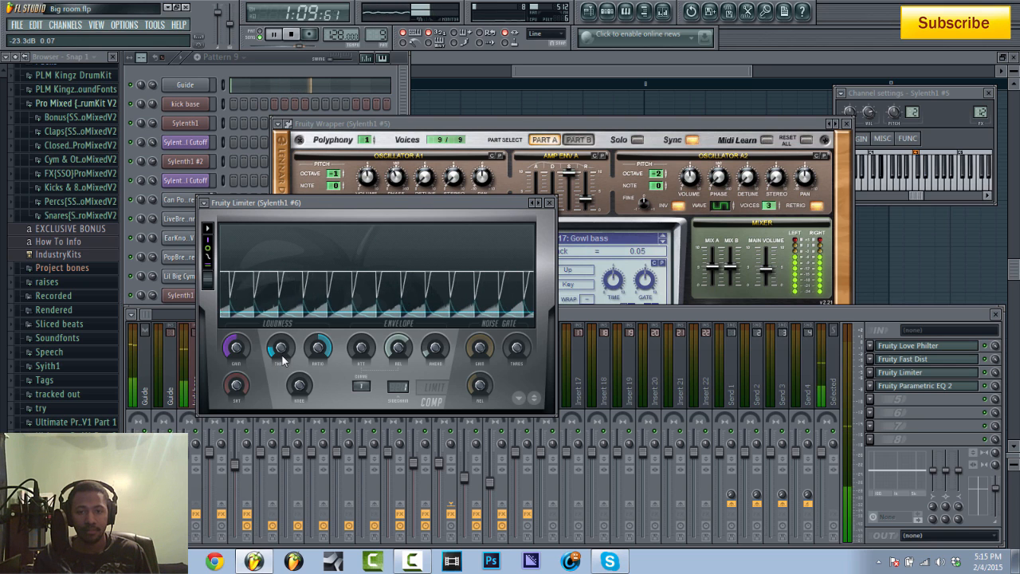
pyautogui.press('space')
pyautogui.click(549, 202)
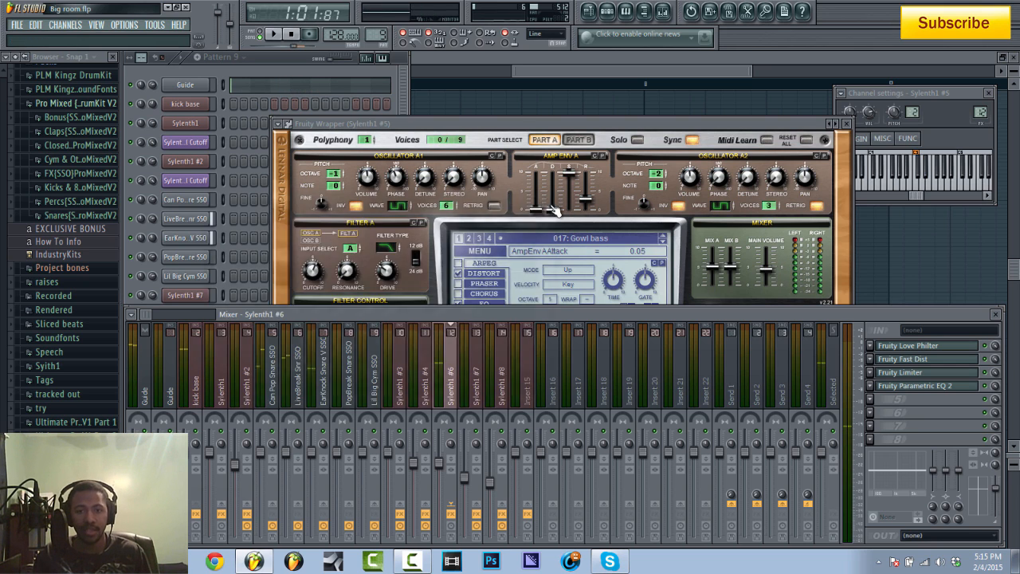
# Close the Sylenth1 #5 synth window, return to the playlist and play the first drop section briefly.
pyautogui.click(851, 124)
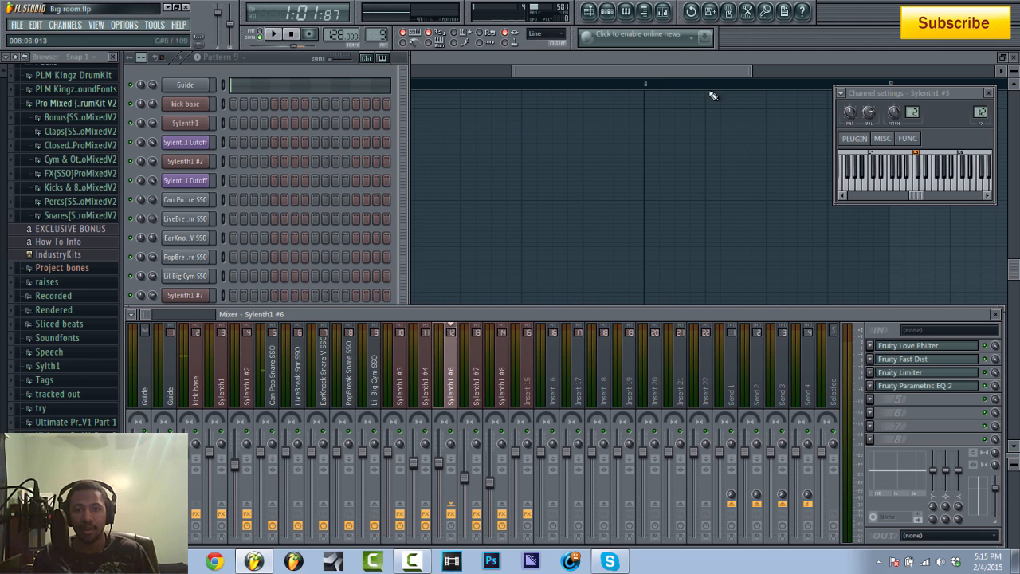
pyautogui.press('F7')
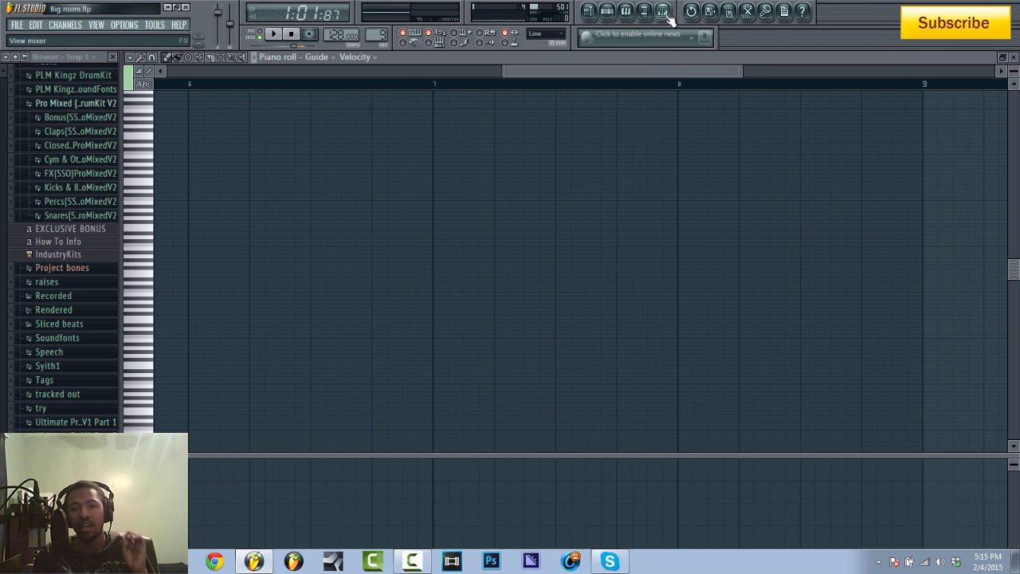
pyautogui.click(662, 10)
pyautogui.click(607, 11)
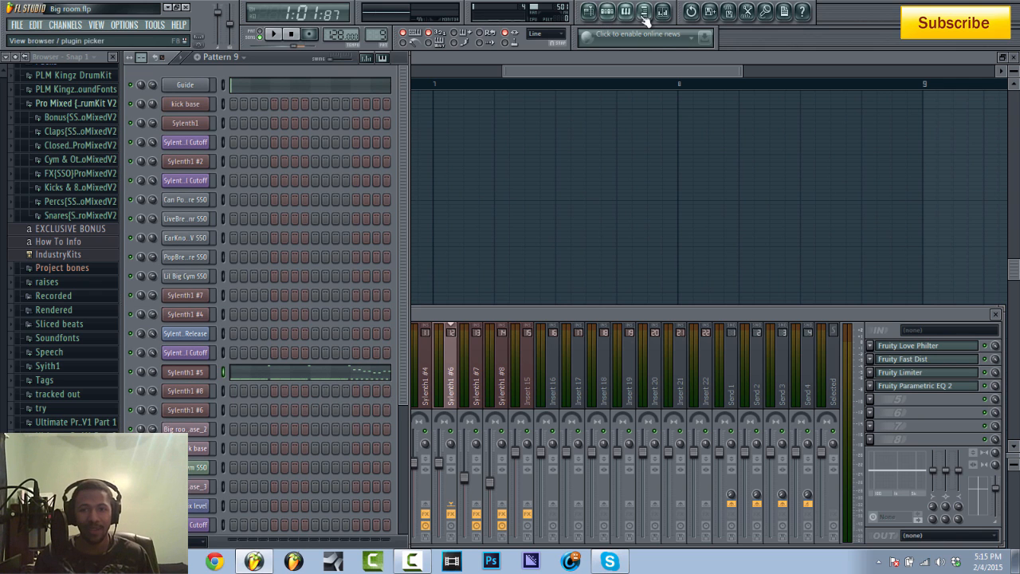
pyautogui.click(612, 12)
pyautogui.click(662, 11)
pyautogui.click(662, 11)
pyautogui.click(590, 11)
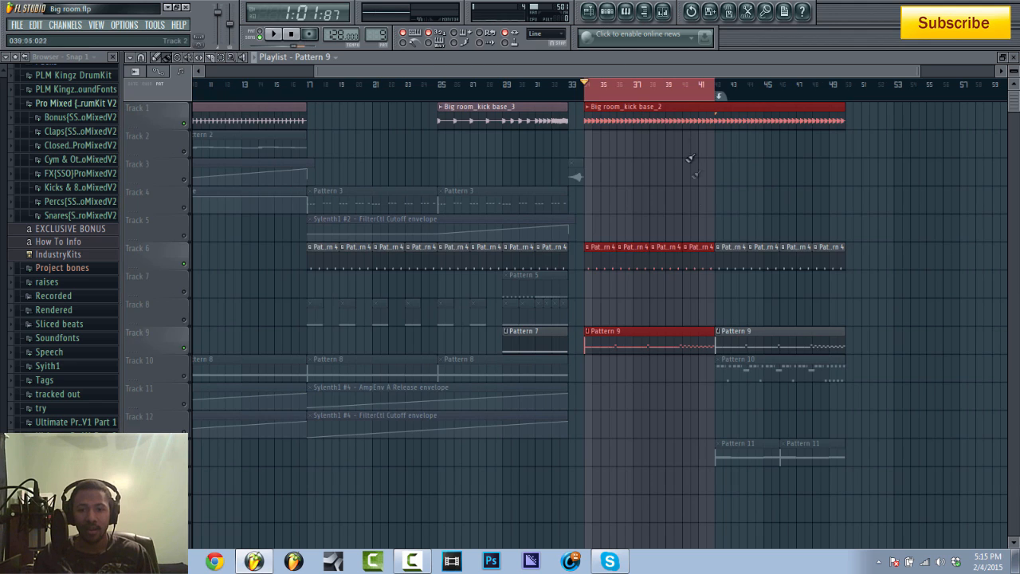
pyautogui.press('space')
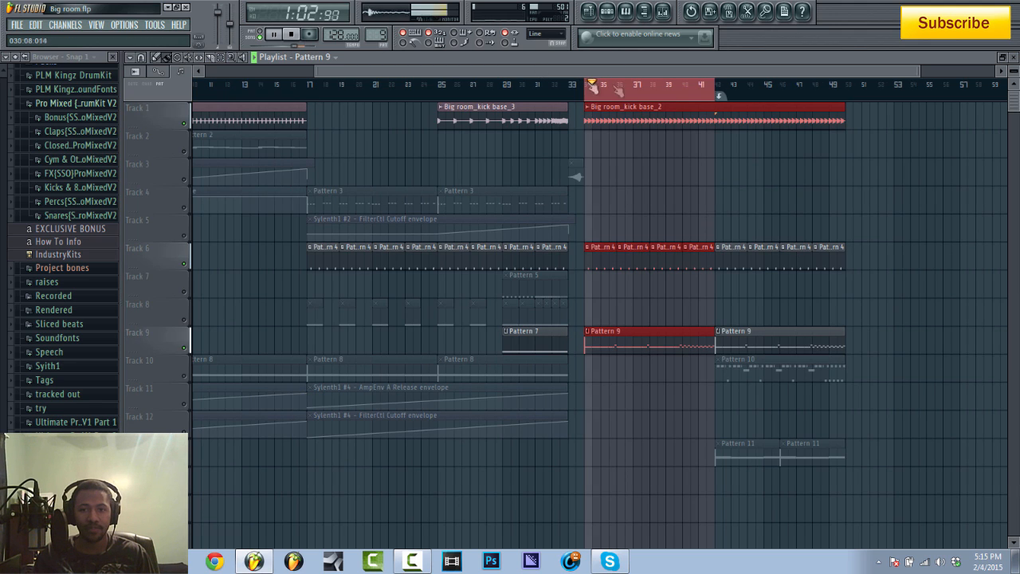
pyautogui.press('space')
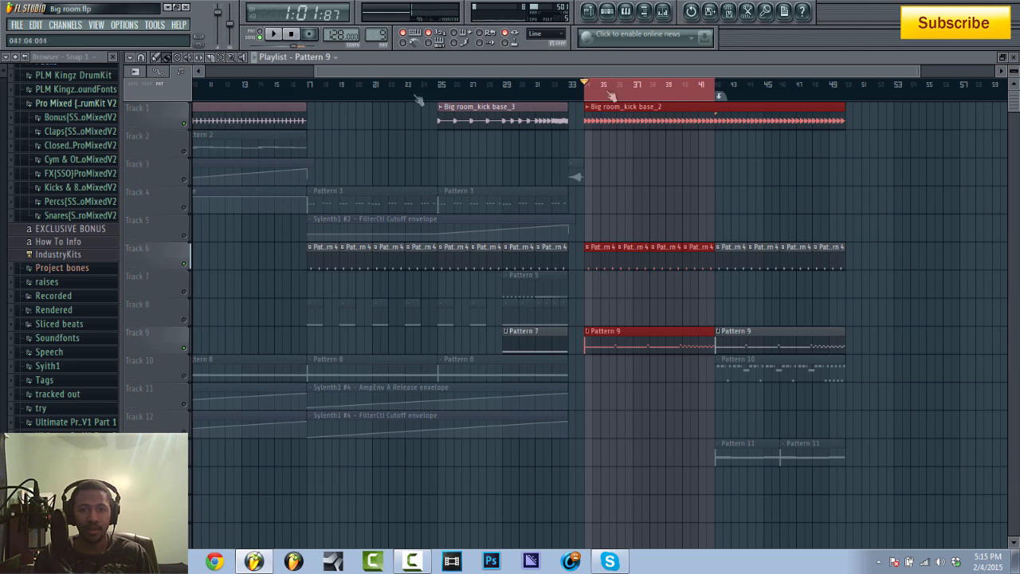
# Select bars 42 to 49 as the playback range, unmute track 10 and listen to the drop with Pattern 10.
pyautogui.doubleClick(719, 96)
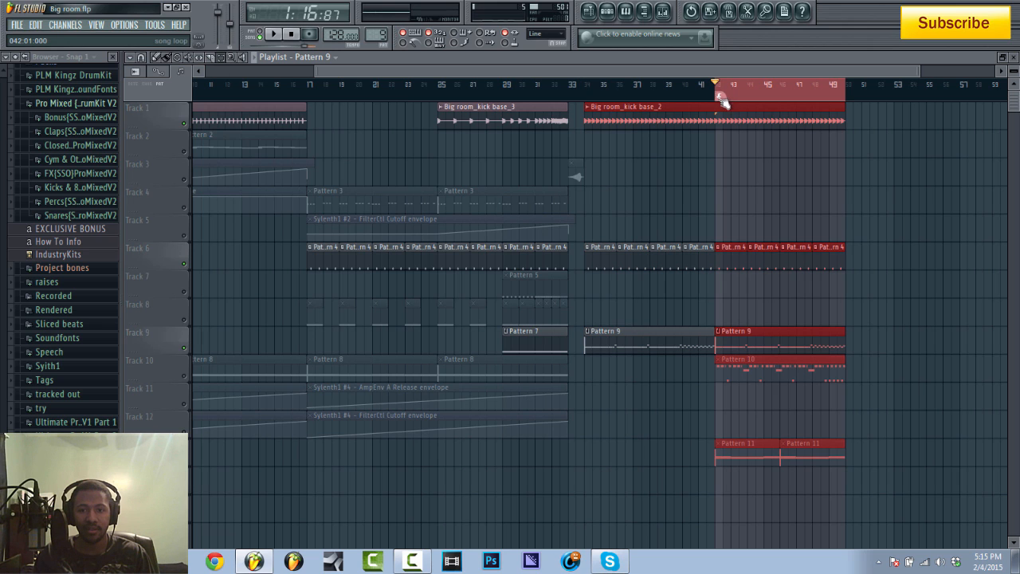
pyautogui.press('space')
pyautogui.press('space')
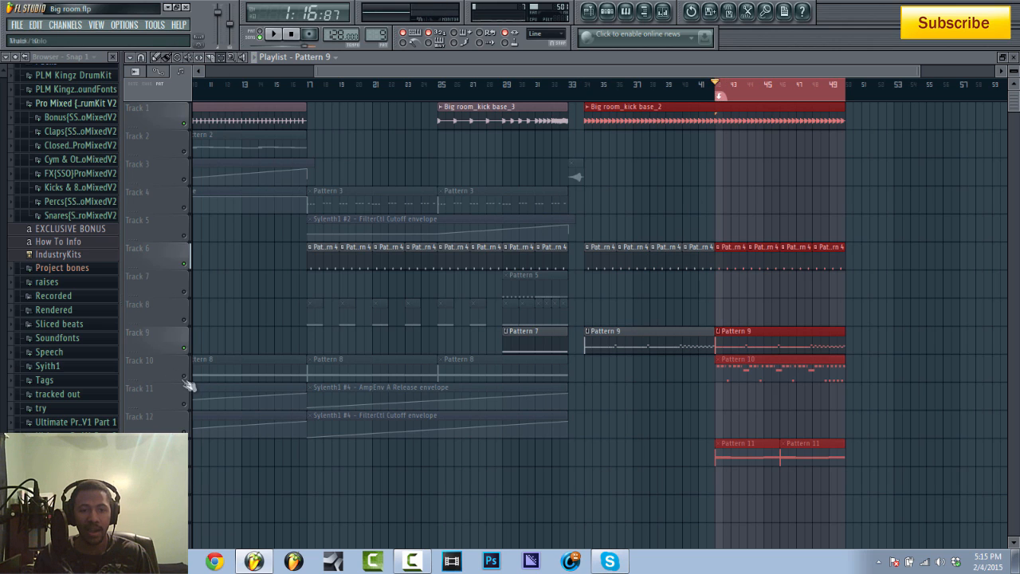
pyautogui.click(188, 380)
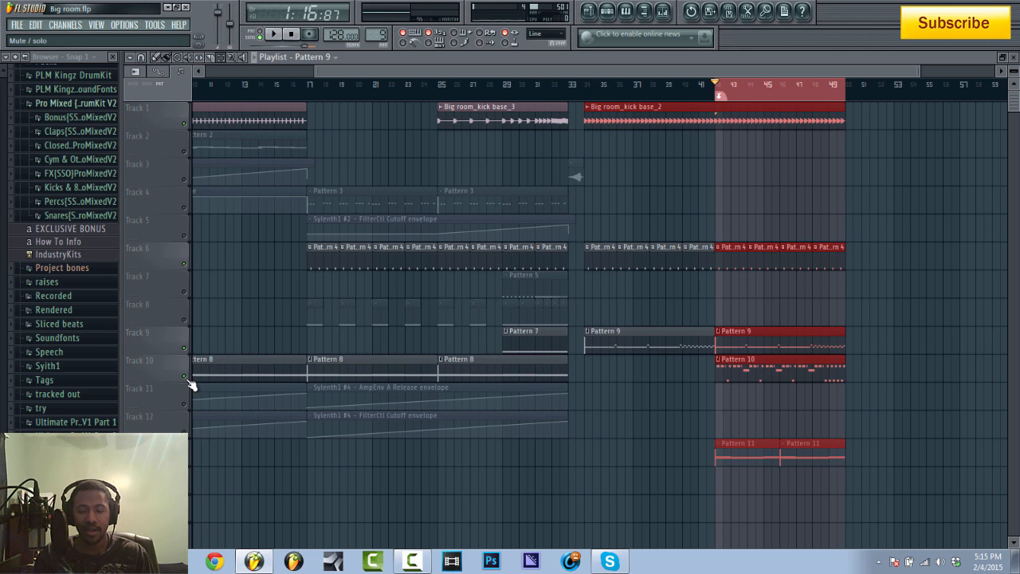
pyautogui.press('space')
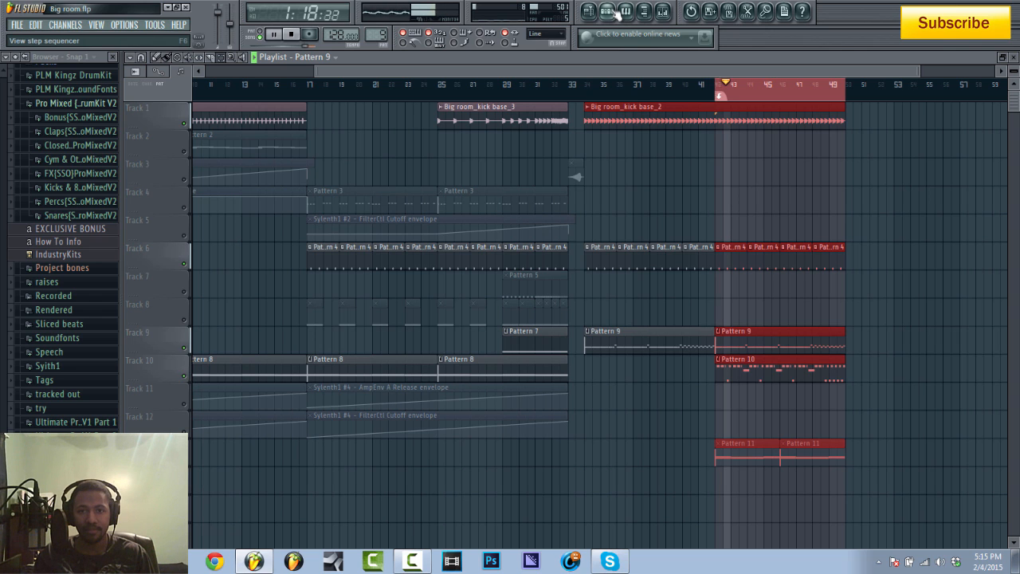
pyautogui.click(612, 12)
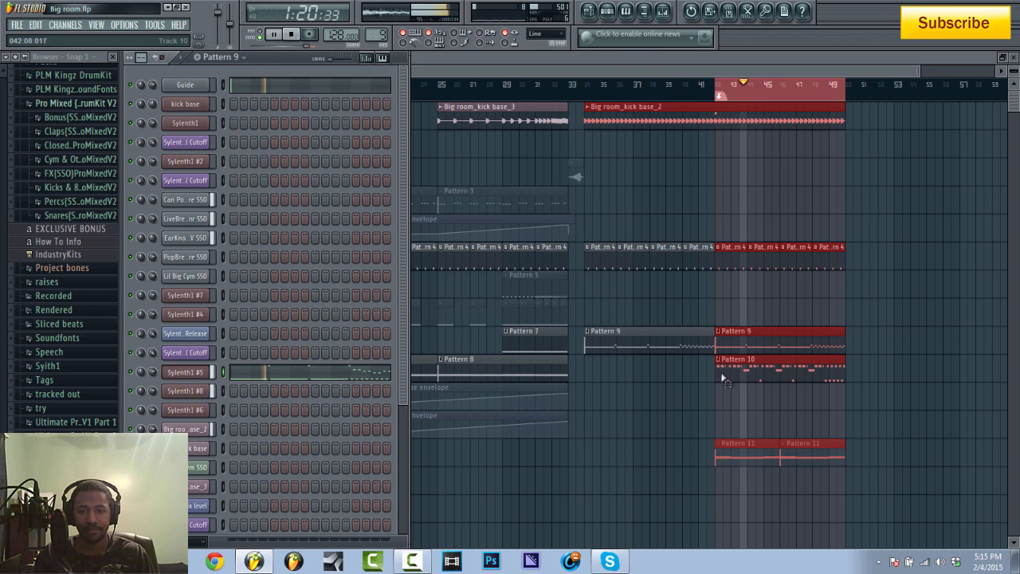
pyautogui.click(482, 73)
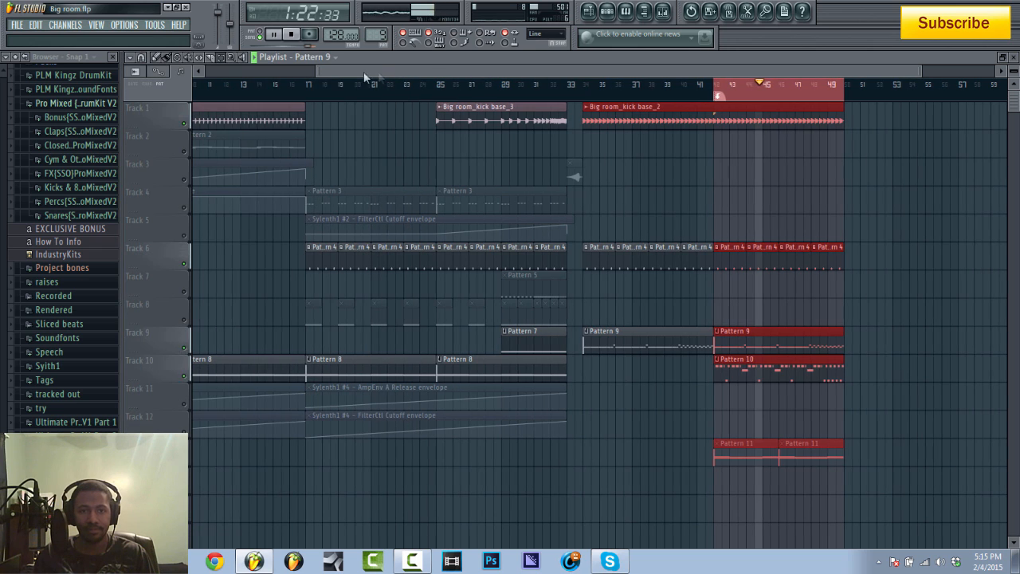
pyautogui.press('space')
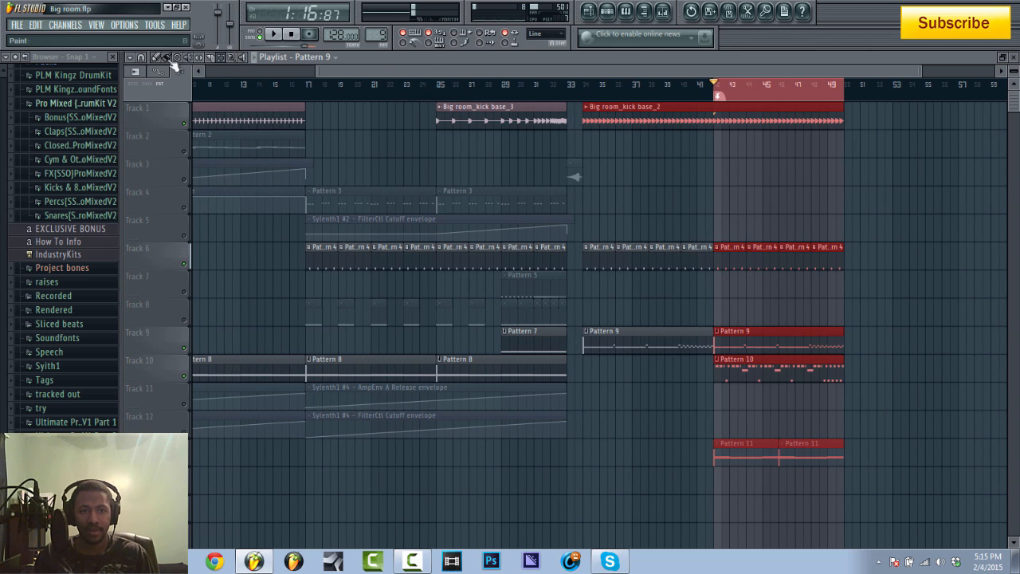
# Open Pattern 10's notes, play the pattern and inspect the Dutch lead preset on its Sylenth1 #8 channel.
pyautogui.doubleClick(754, 370)
pyautogui.press('space')
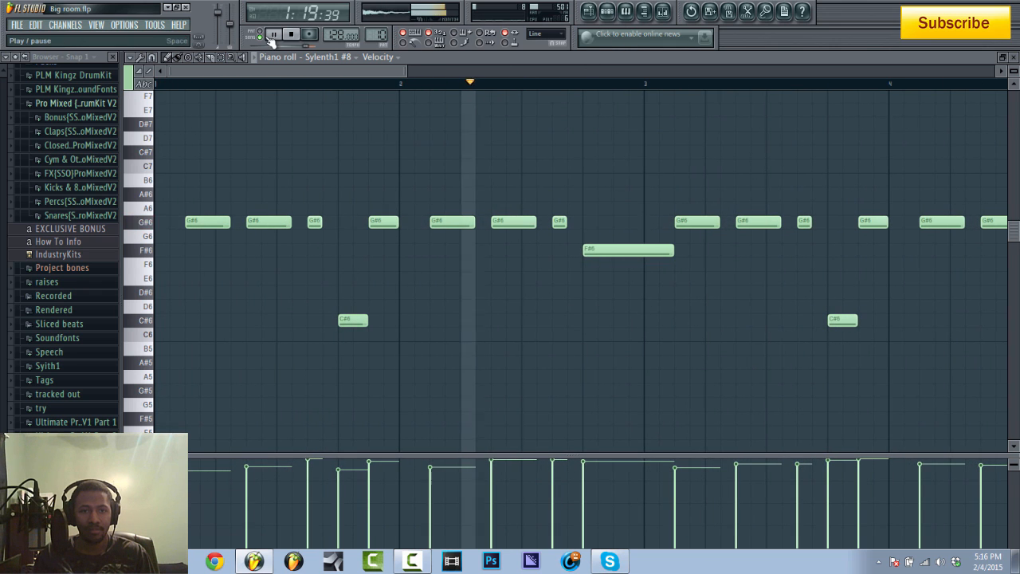
pyautogui.click(607, 19)
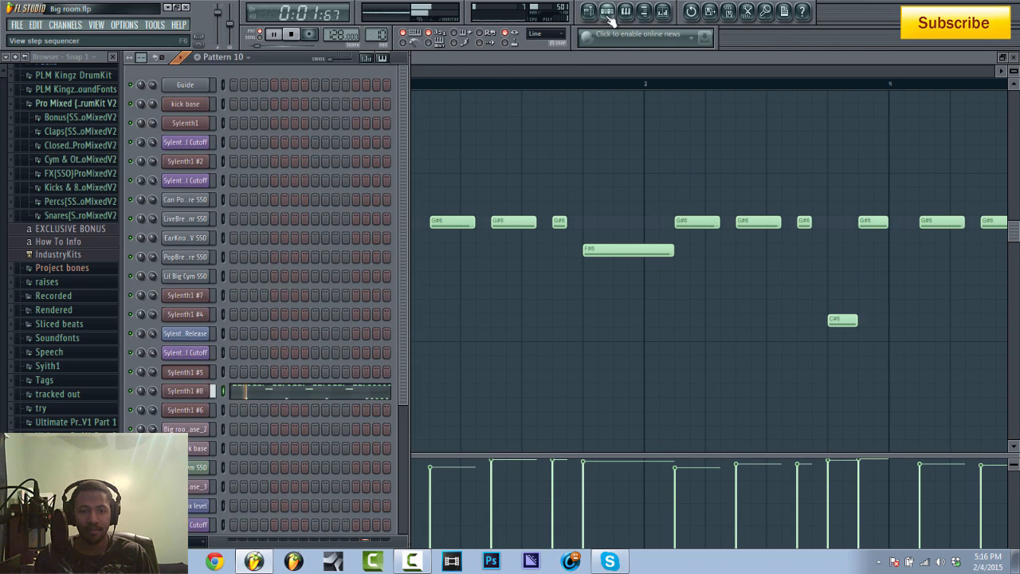
pyautogui.press('space')
pyautogui.click(205, 391)
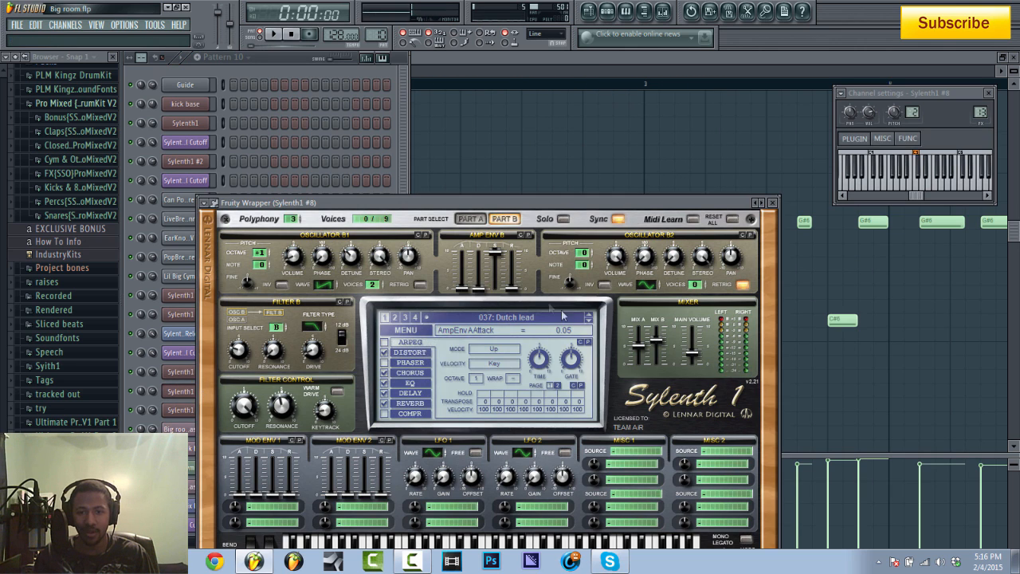
pyautogui.click(772, 203)
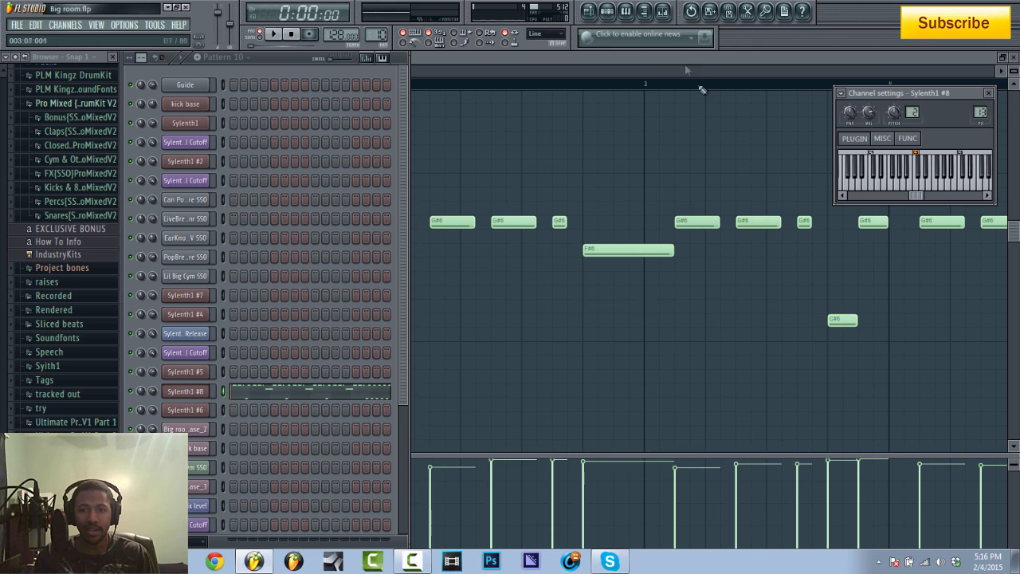
# Bring up the mixer and play Pattern 10 briefly to check the Sylenth1 #7 mixer track.
pyautogui.click(662, 11)
pyautogui.press('space')
pyautogui.press('space')
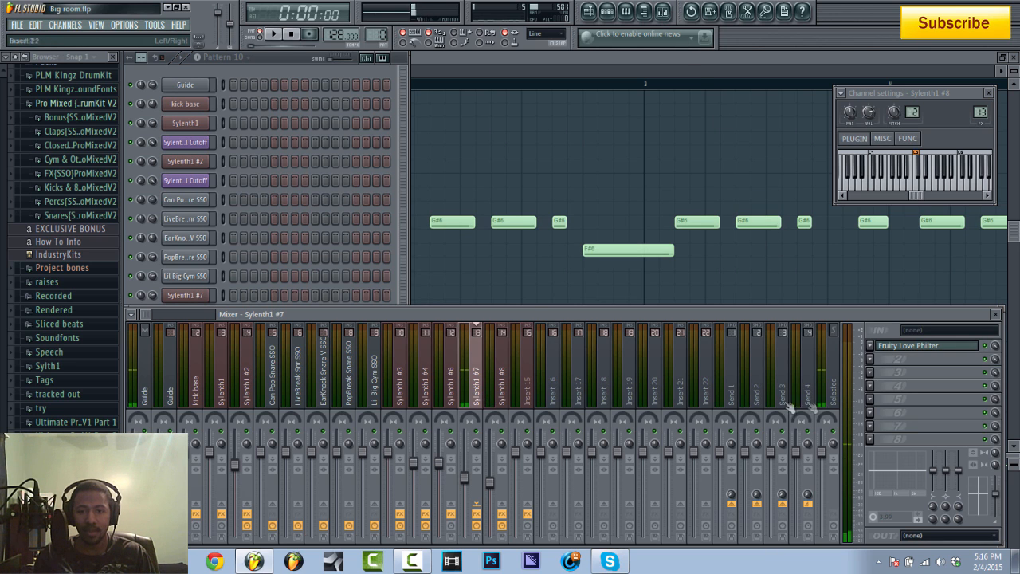
# Open the Fruity Love Philter on the Sylenth1 #7 mixer track, play Pattern 10 through it and close the mixer.
pyautogui.click(899, 349)
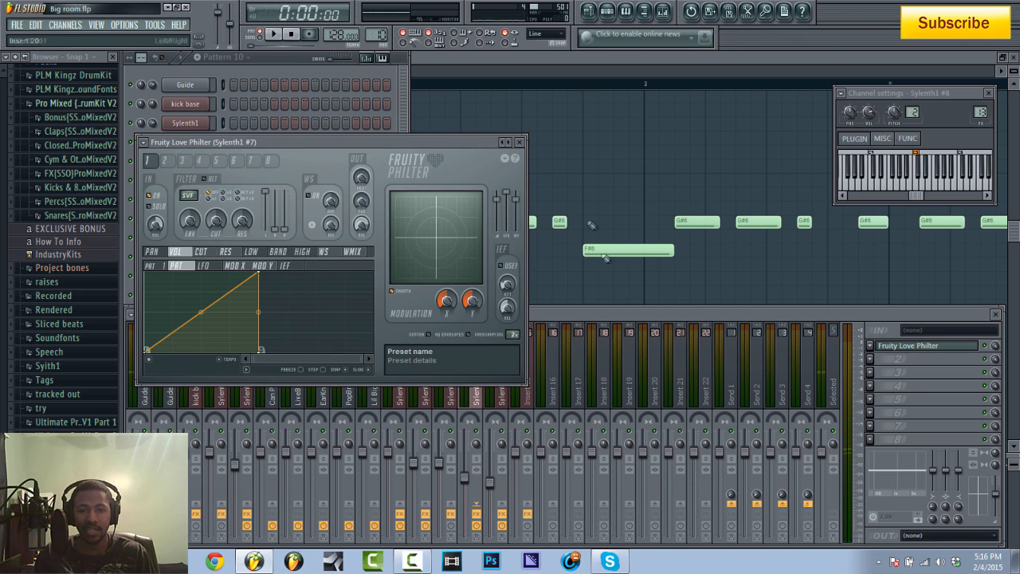
pyautogui.click(944, 382)
pyautogui.press('space')
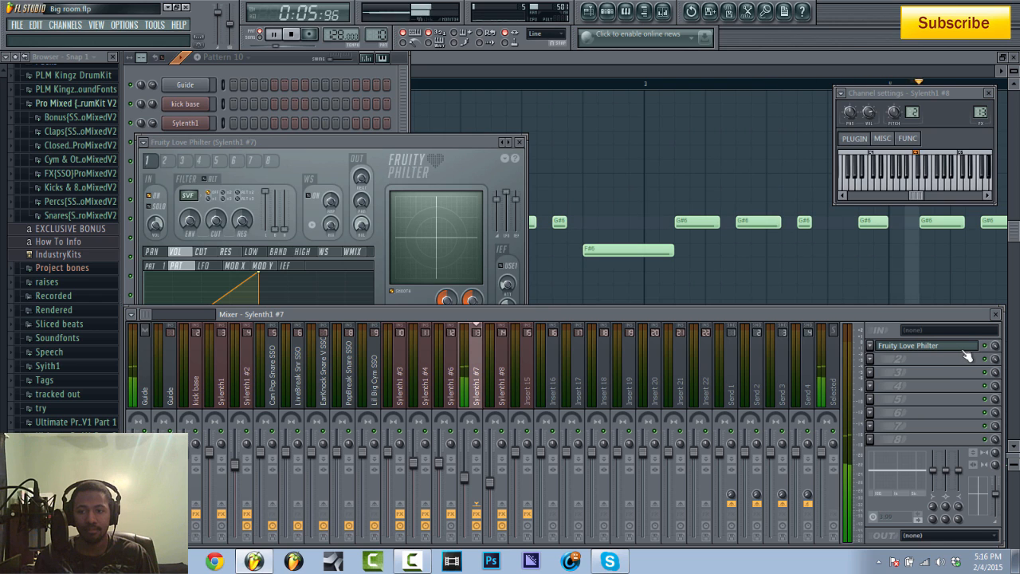
pyautogui.press('space')
pyautogui.click(996, 314)
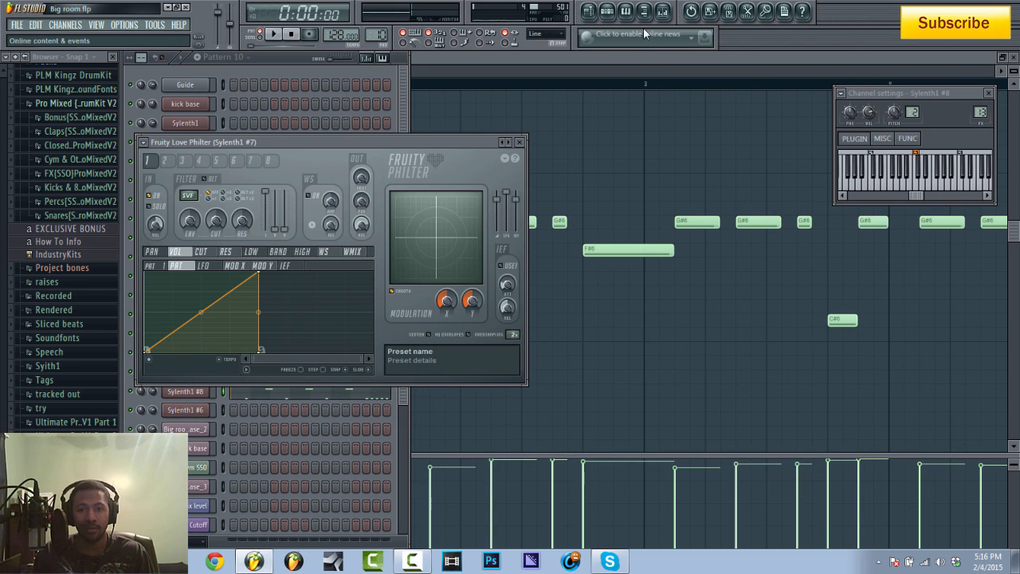
# Open Pattern 11 from the playlist, bring up its Sylenth1 #6 channel and play the pattern with the mixer showing.
pyautogui.click(662, 13)
pyautogui.click(588, 10)
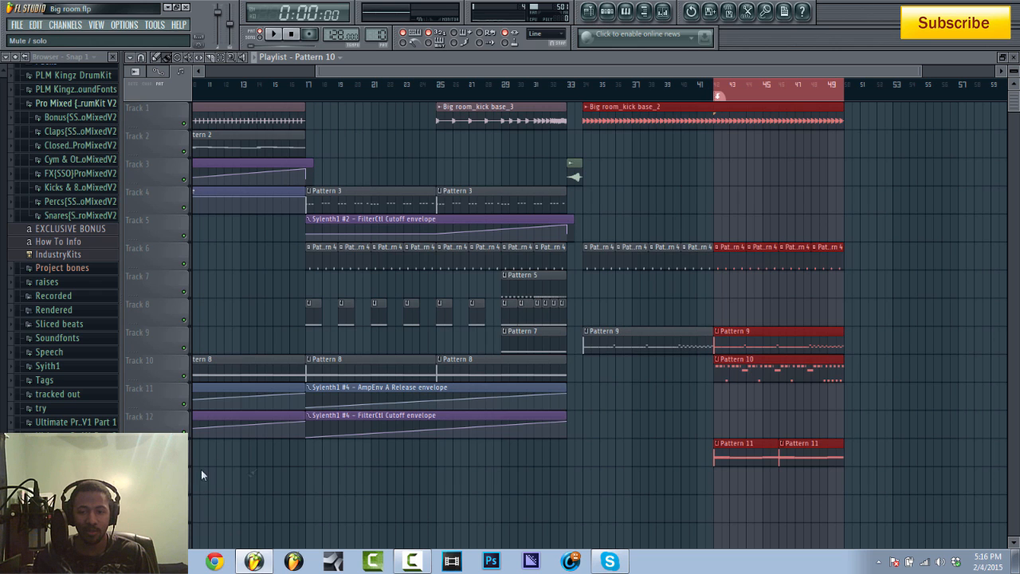
pyautogui.doubleClick(755, 452)
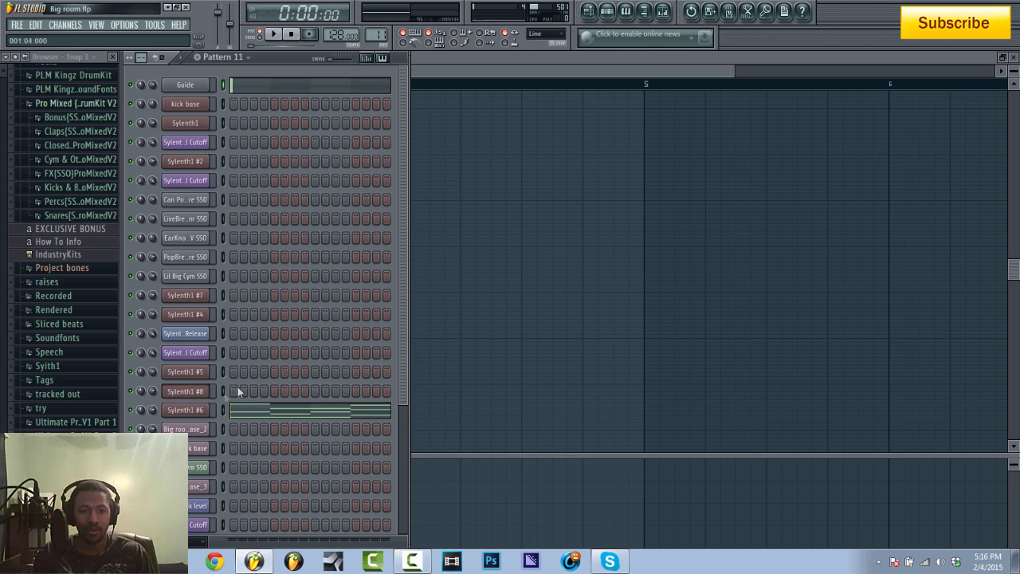
pyautogui.click(193, 413)
pyautogui.click(742, 172)
pyautogui.click(664, 13)
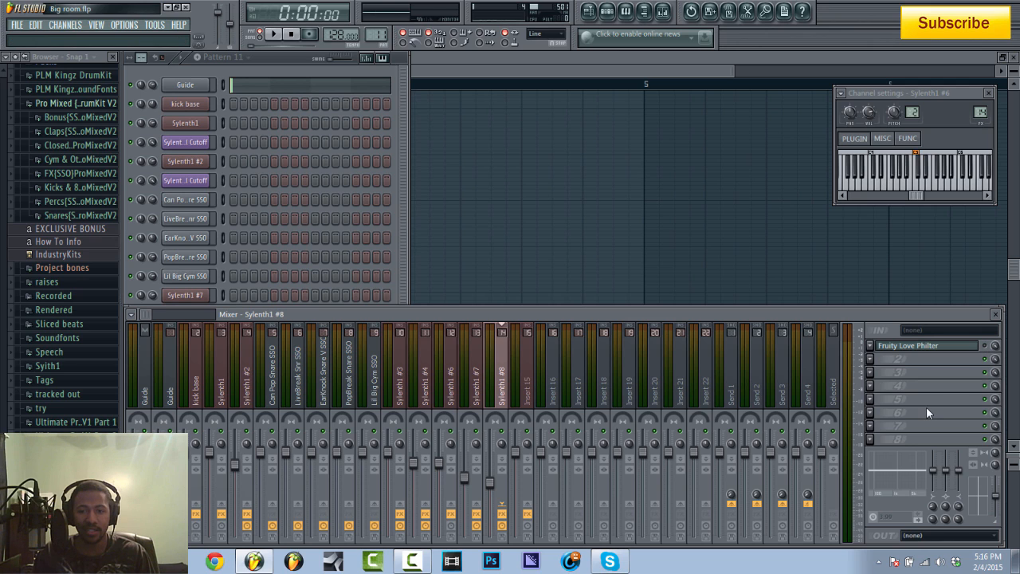
pyautogui.press('space')
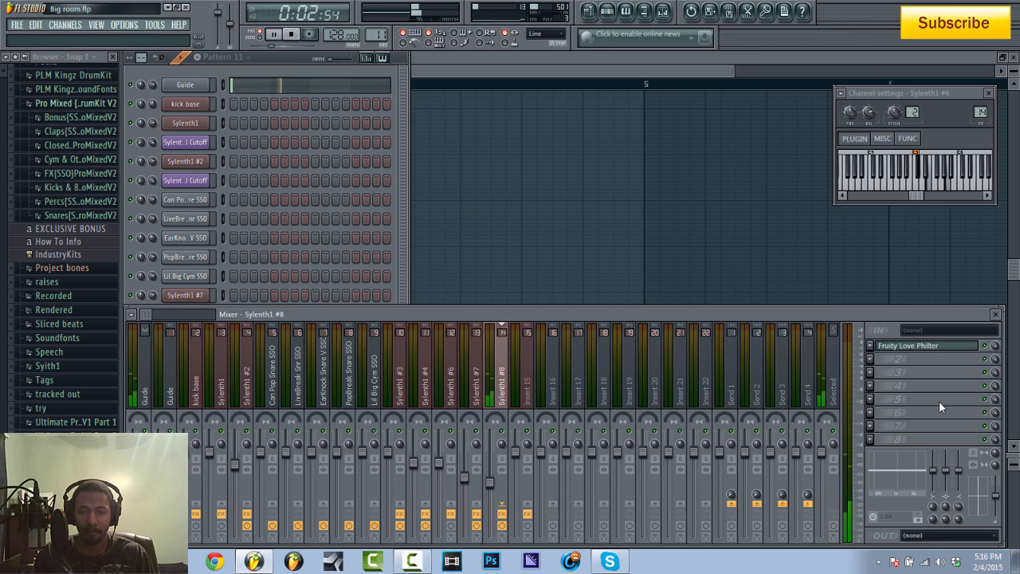
pyautogui.press('space')
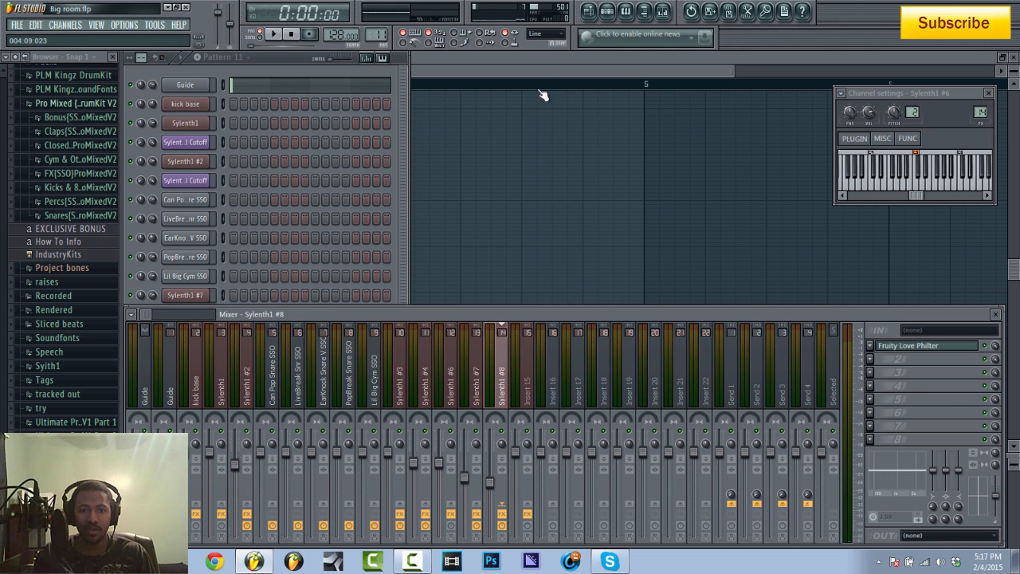
# Return to the playlist, clear the bar 42 to 49 selection and fit the whole arrangement in view.
pyautogui.click(588, 10)
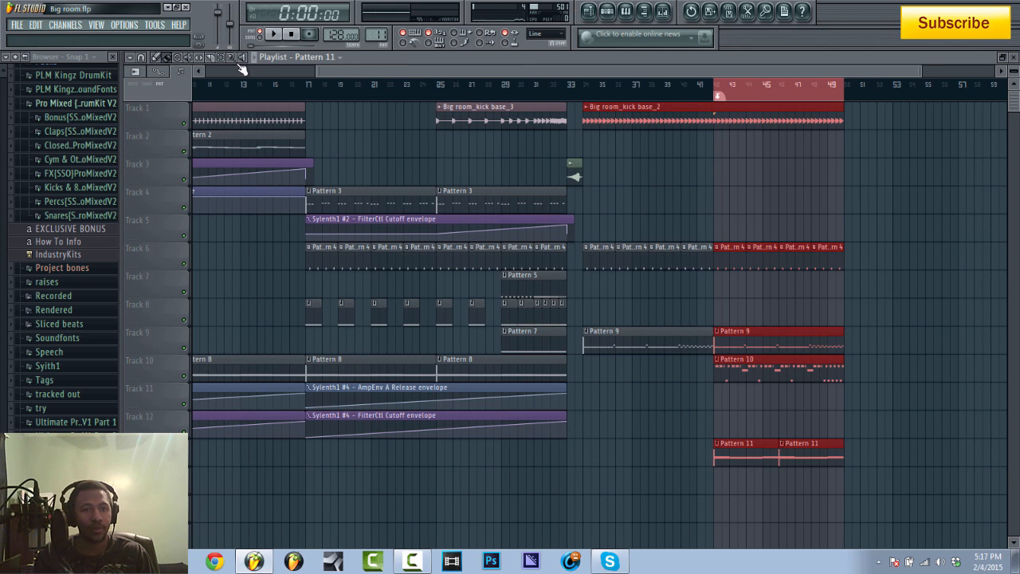
pyautogui.hscroll(-5, 449, 91)
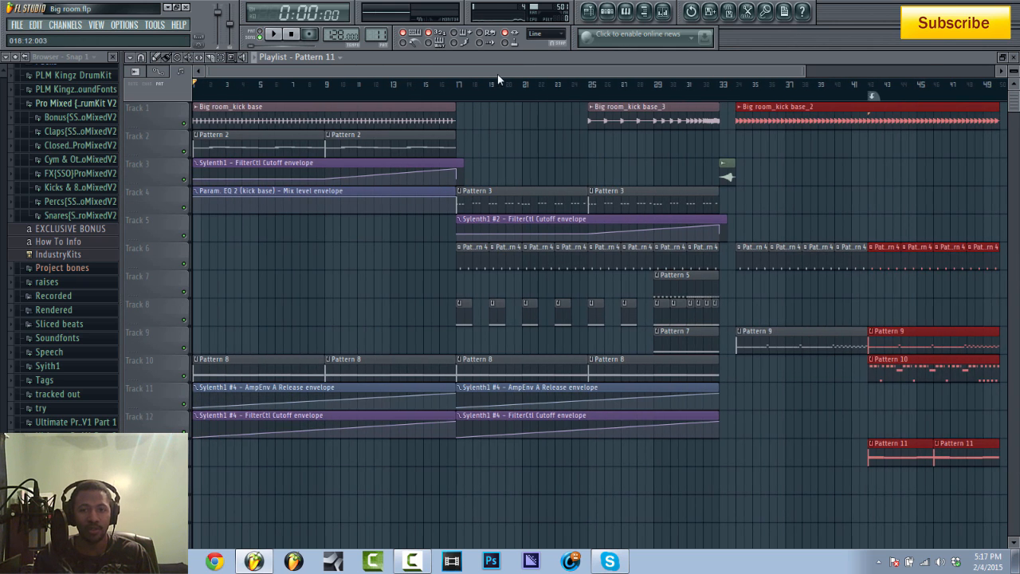
pyautogui.keyDown('ctrl'); pyautogui.click(294, 86); pyautogui.keyUp('ctrl')
pyautogui.moveTo(343, 73)
pyautogui.mouseDown()
pyautogui.moveTo(363, 83)
pyautogui.moveTo(328, 86)
pyautogui.mouseUp()
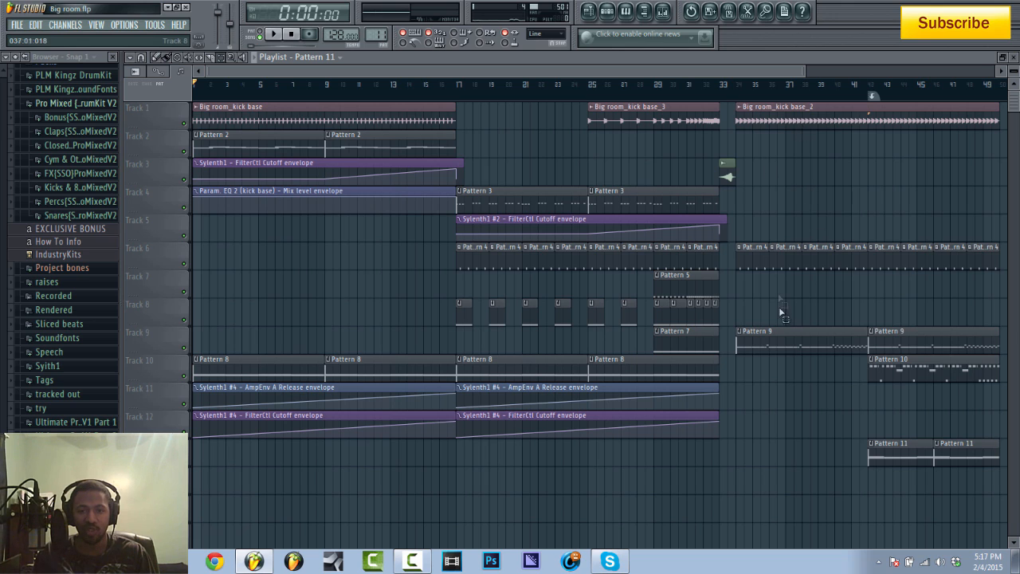
pyautogui.moveTo(720, 73); pyautogui.dragTo(526, 79)
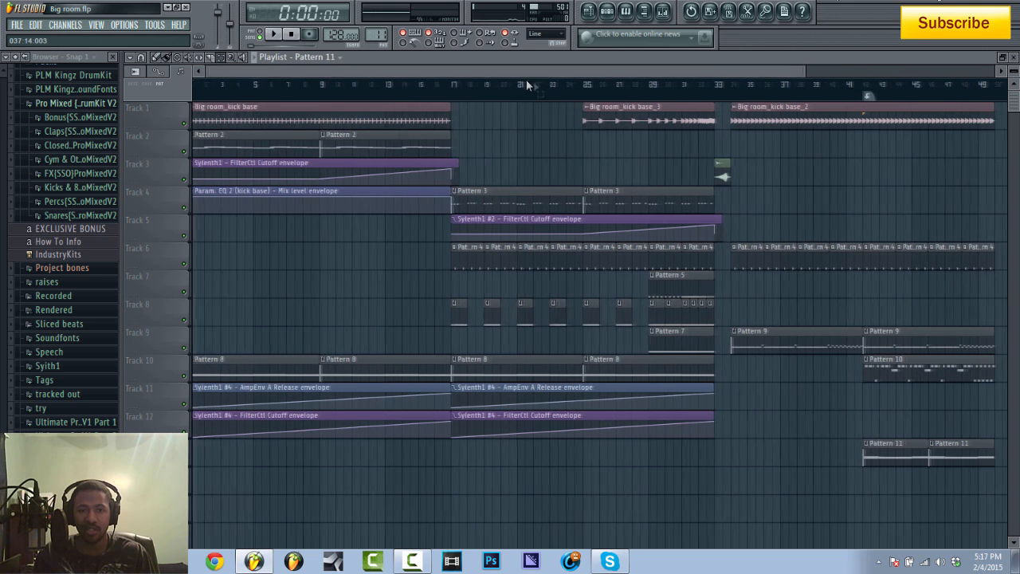
pyautogui.moveTo(805, 75); pyautogui.dragTo(869, 78)
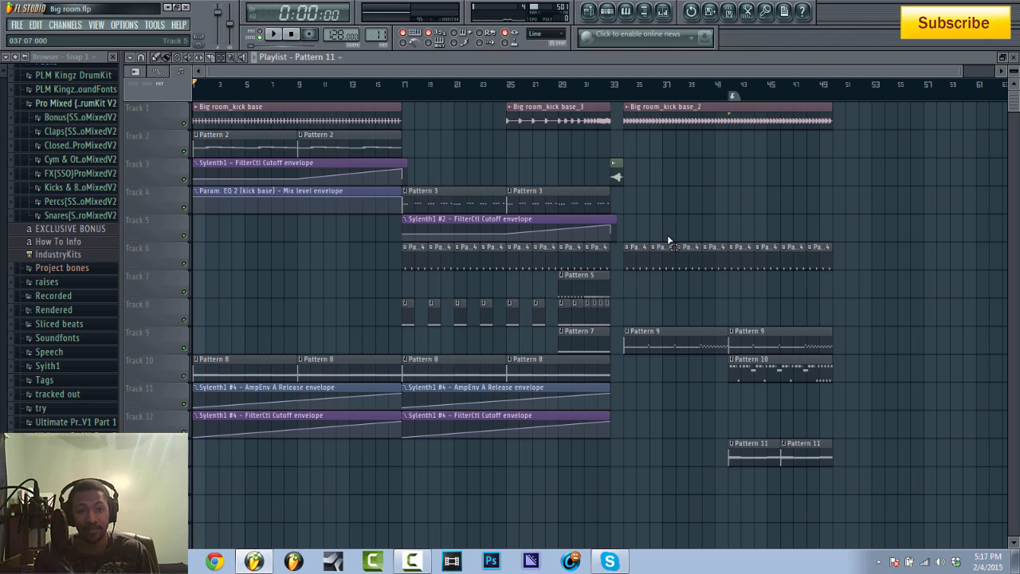
pyautogui.click(408, 564)
pyautogui.click(405, 566)
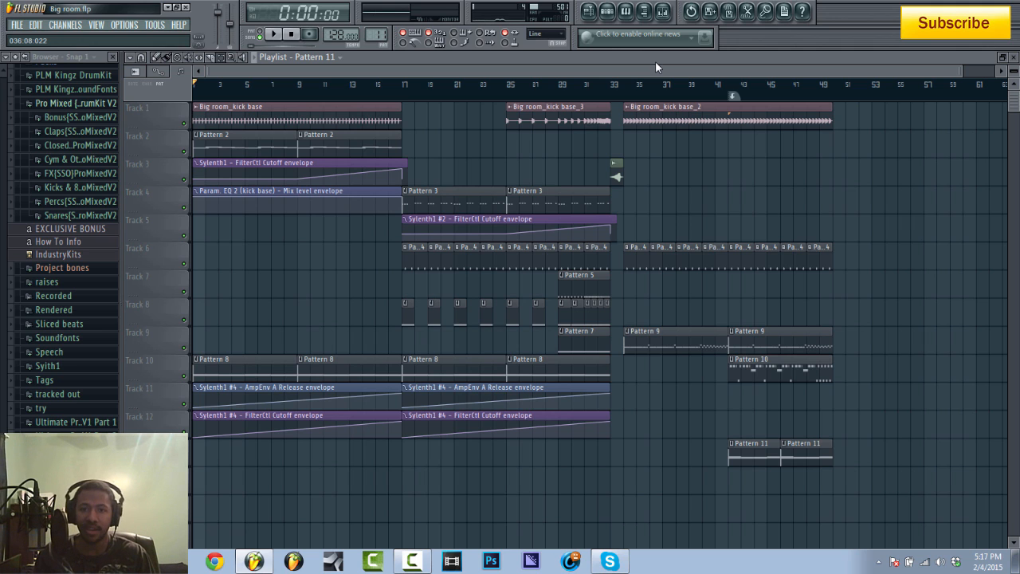
# Bring up the mixer and review the effect slots of the kick base, Sylenth1, Sylenth1 #2 and drum tracks.
pyautogui.click(662, 10)
pyautogui.click(195, 395)
pyautogui.click(220, 396)
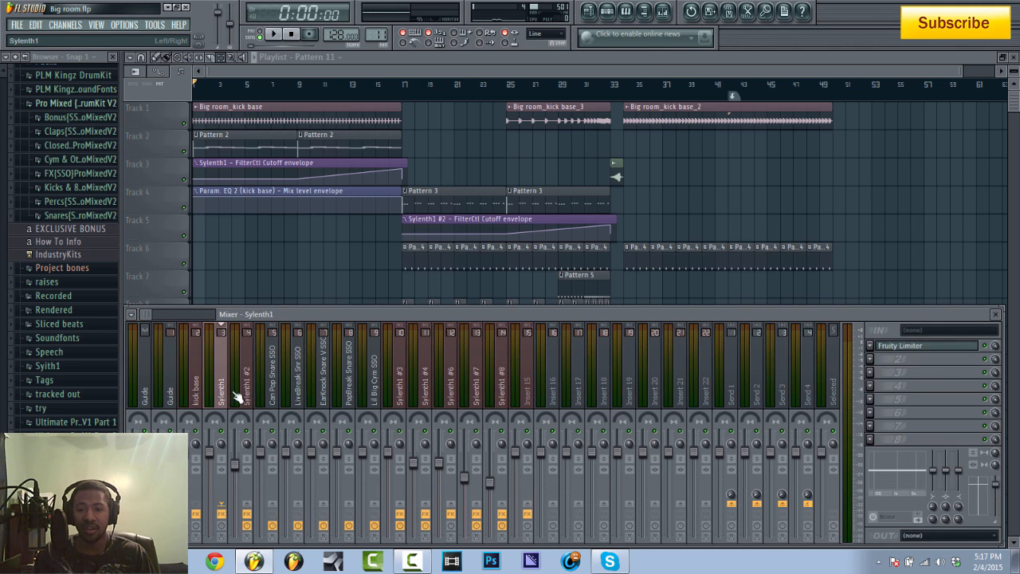
pyautogui.click(247, 396)
pyautogui.click(301, 394)
pyautogui.click(322, 393)
pyautogui.click(375, 392)
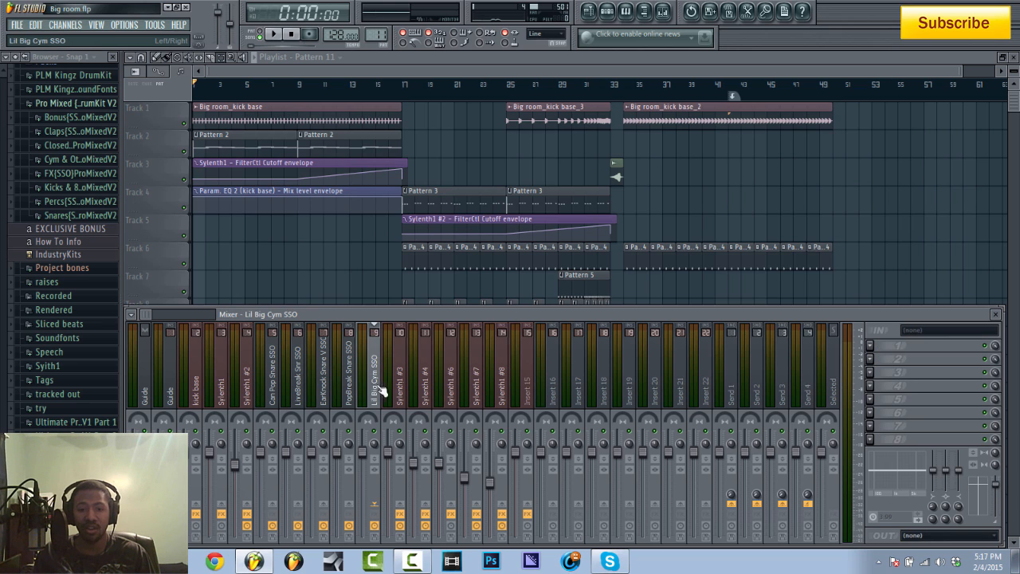
# Review the effects on the mixer tracks from Sylenth1 #3 to Insert 15 and on the master, and close the mixer.
pyautogui.click(423, 387)
pyautogui.click(450, 387)
pyautogui.click(497, 387)
pyautogui.click(529, 390)
pyautogui.click(504, 390)
pyautogui.click(476, 390)
pyautogui.click(449, 389)
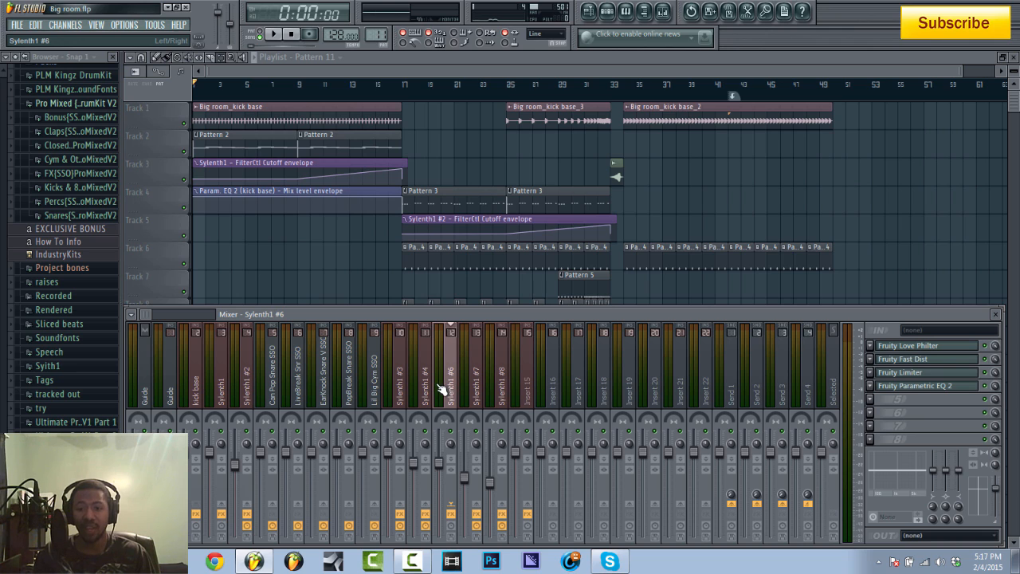
pyautogui.click(426, 390)
pyautogui.click(403, 390)
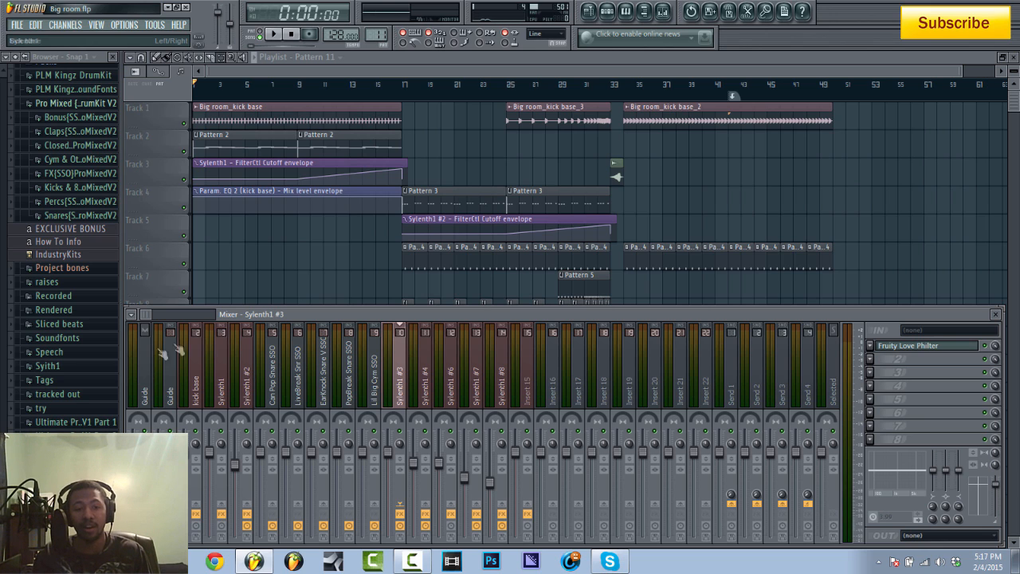
pyautogui.click(145, 373)
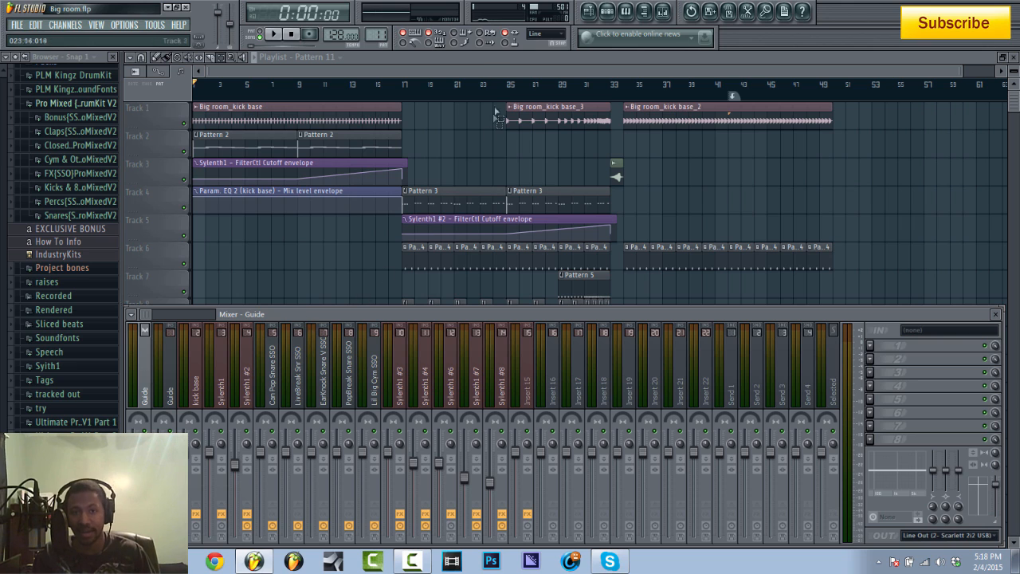
pyautogui.press('F9')
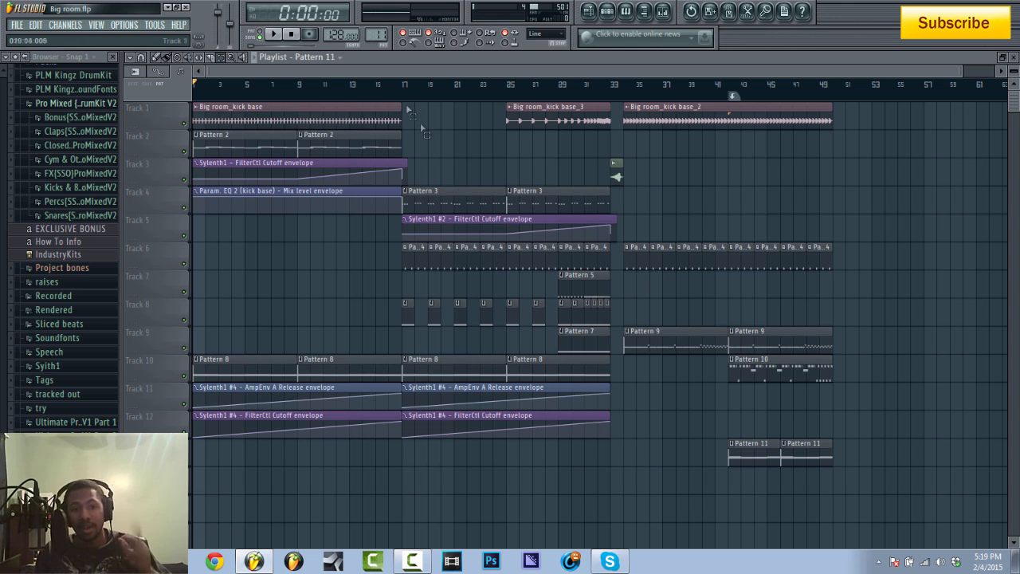
# Play the whole arrangement and check the mixer levels and the Sylenth1 #6 track's effects during the drop.
pyautogui.click(275, 36)
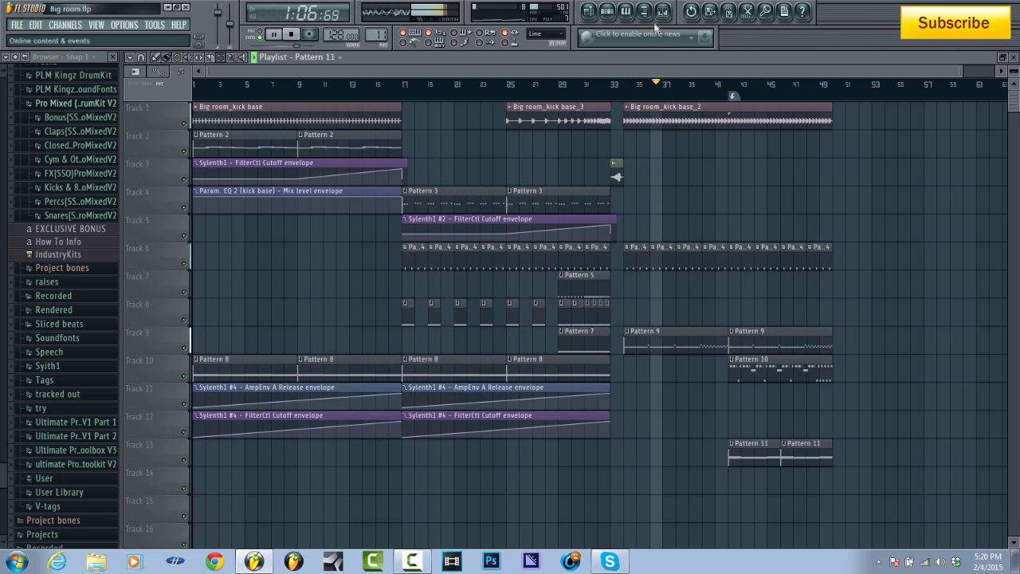
pyautogui.press('F9')
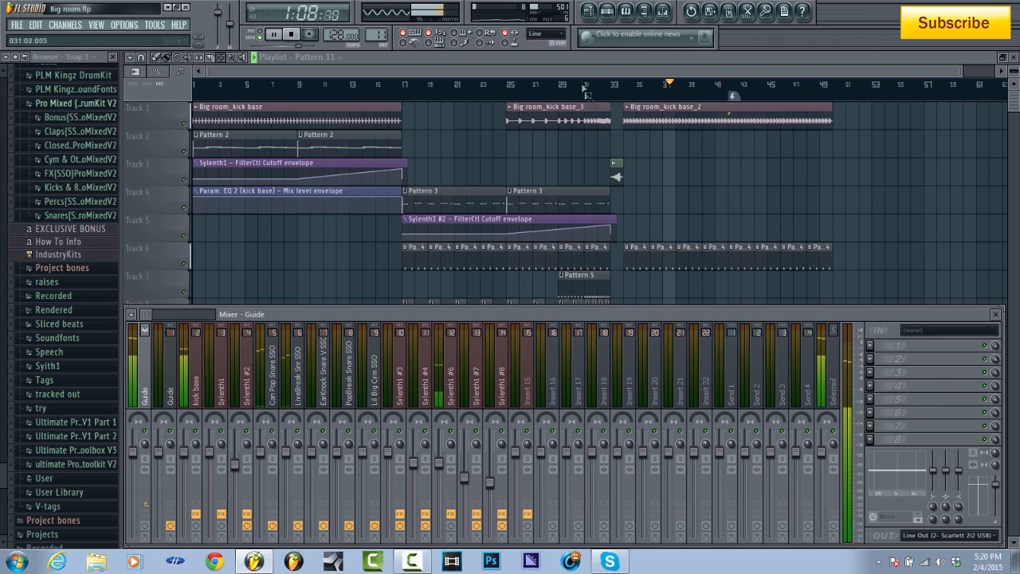
pyautogui.press('F9')
pyautogui.press('F9')
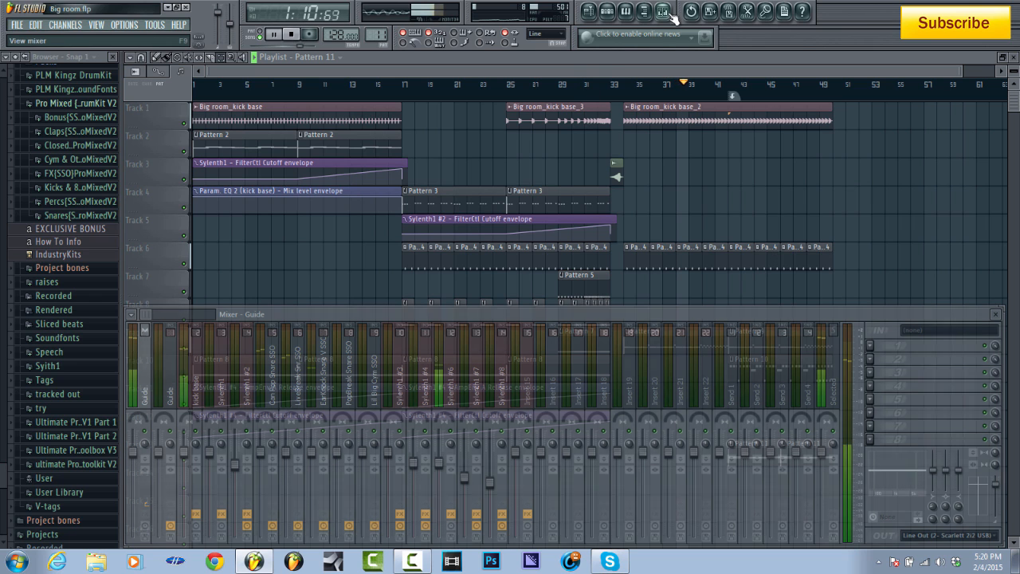
pyautogui.click(452, 386)
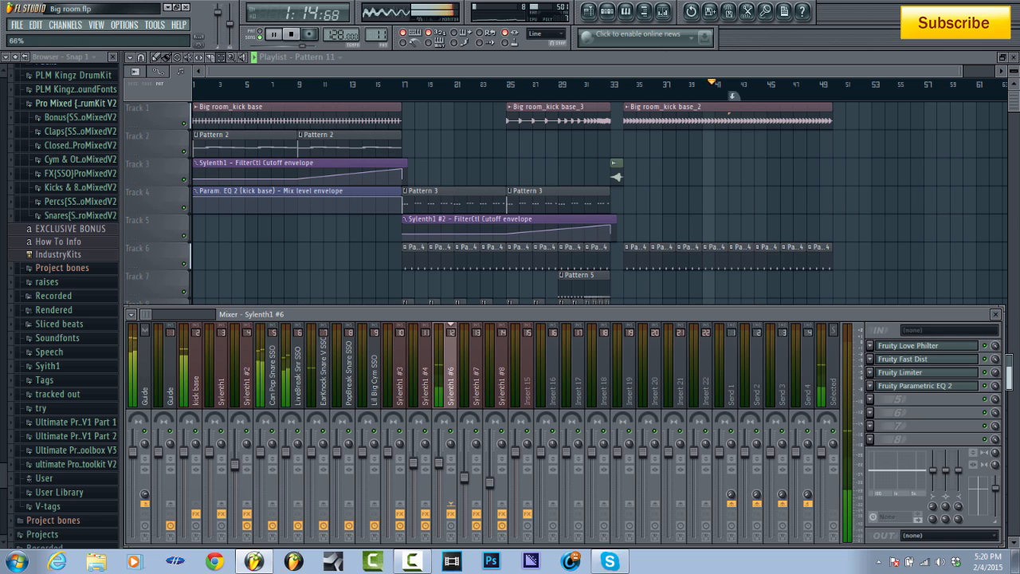
pyautogui.press('F9')
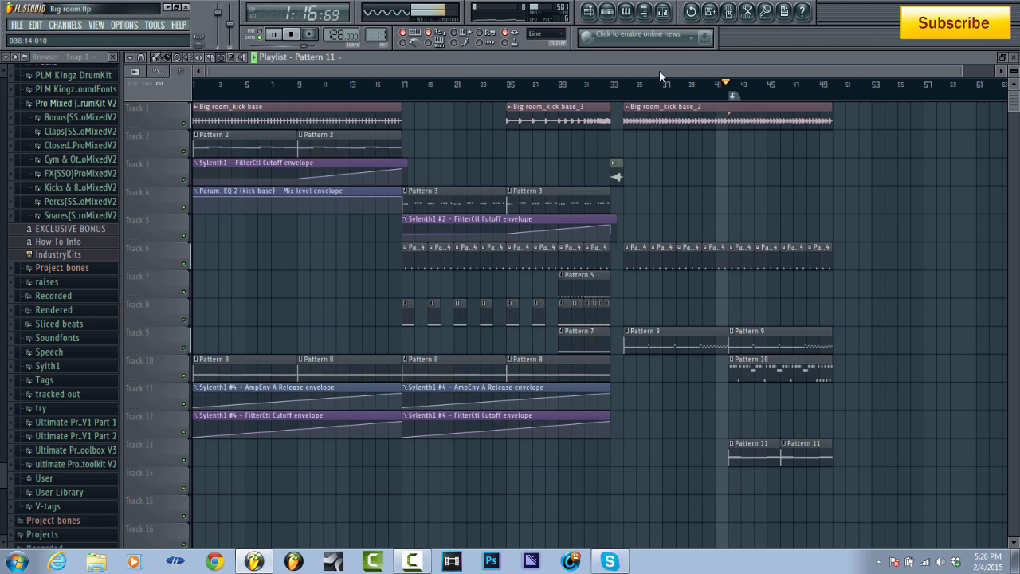